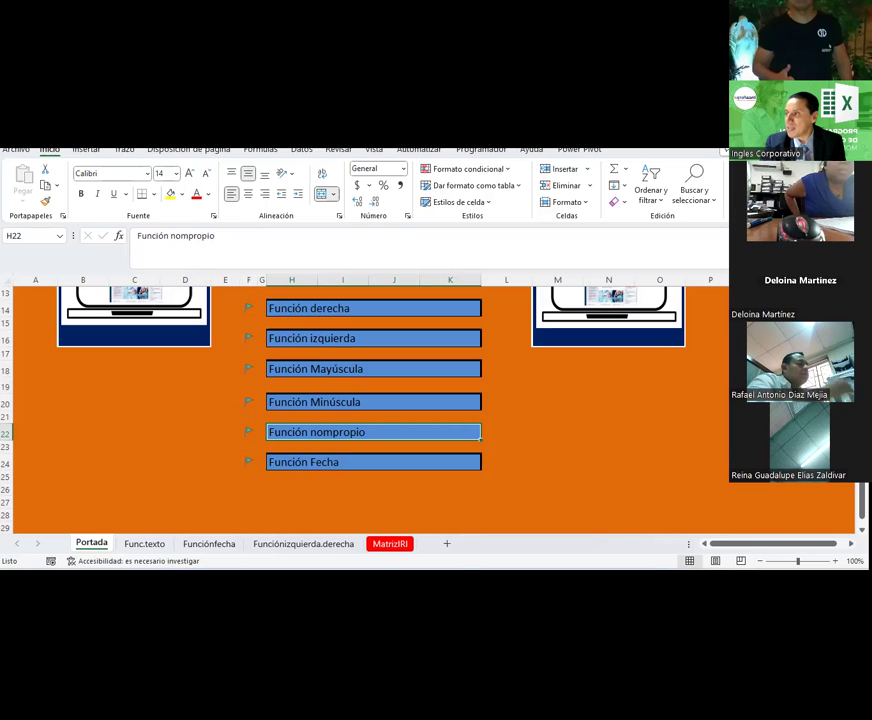
Step: Switch to the Func.texto sheet and review its table of values, empty results and TEXTO syntax examples
{"action": "left_click", "coordinate": [590, 397]}
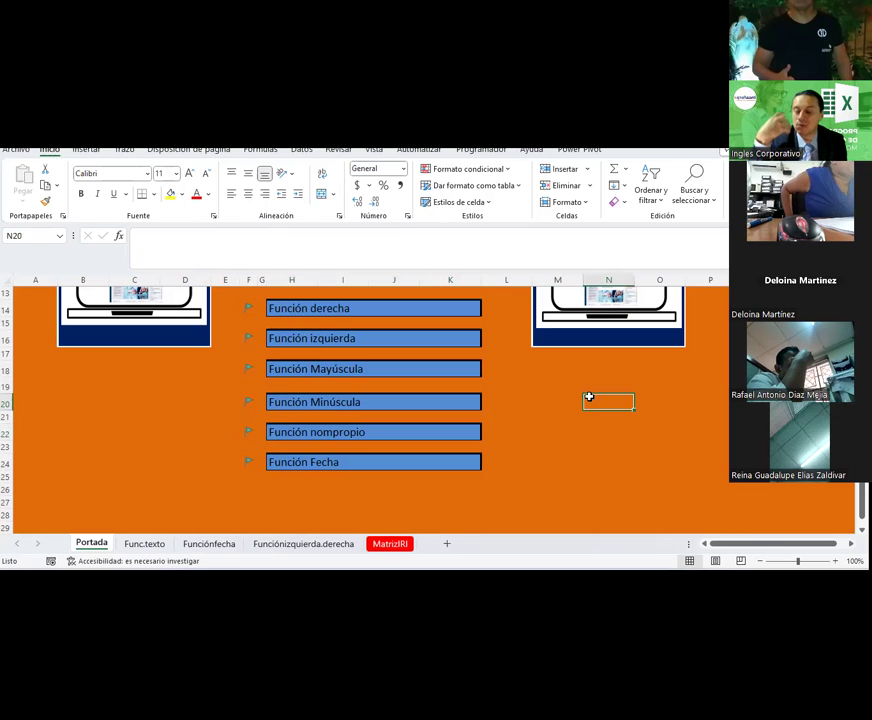
{"action": "left_click", "coordinate": [142, 544]}
{"action": "scroll", "coordinate": [272, 438], "scroll_direction": "up", "scroll_amount": 2}
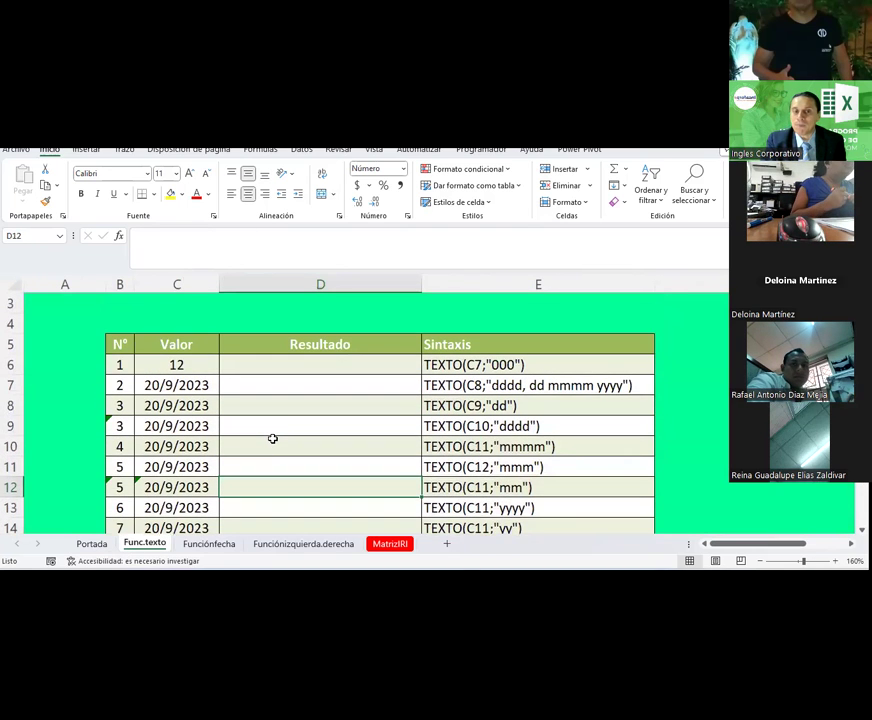
{"action": "scroll", "coordinate": [272, 438], "scroll_direction": "down", "scroll_amount": 1}
{"action": "scroll", "coordinate": [272, 438], "scroll_direction": "up", "scroll_amount": 1}
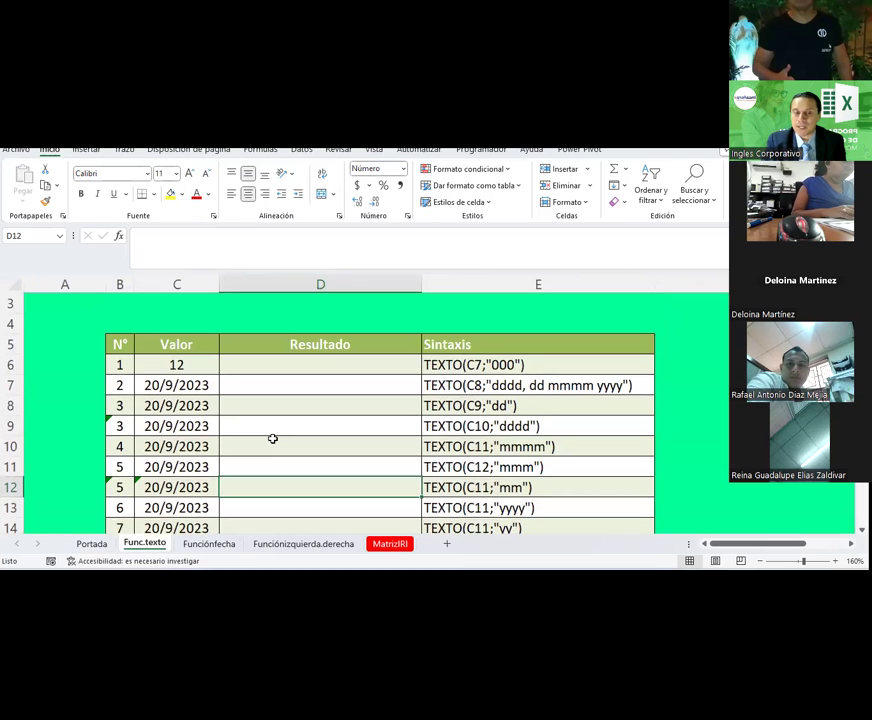
{"action": "scroll", "coordinate": [272, 438], "scroll_direction": "down", "scroll_amount": 1}
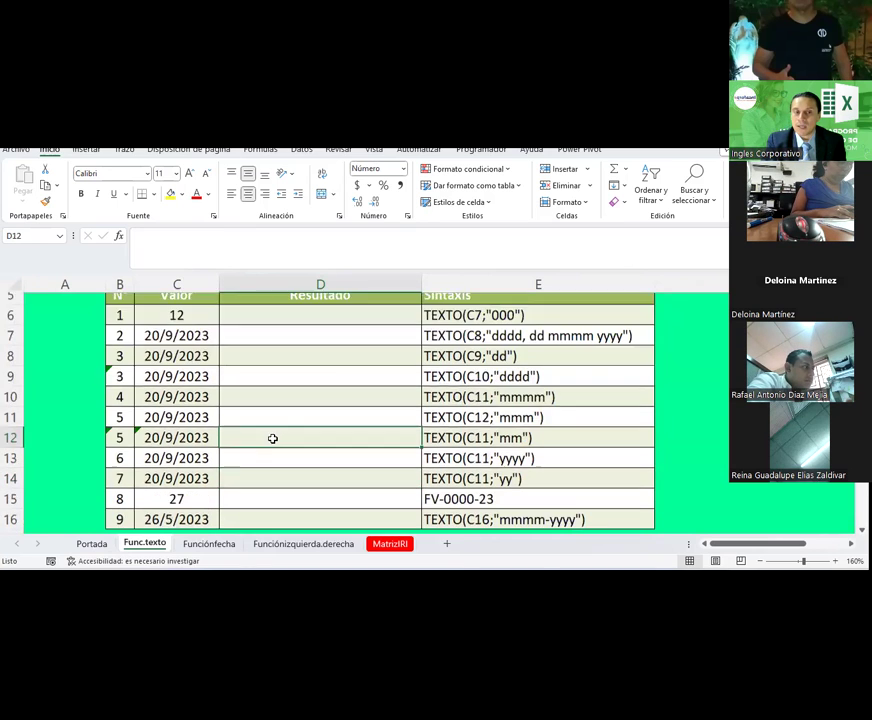
{"action": "scroll", "coordinate": [272, 438], "scroll_direction": "up", "scroll_amount": 1}
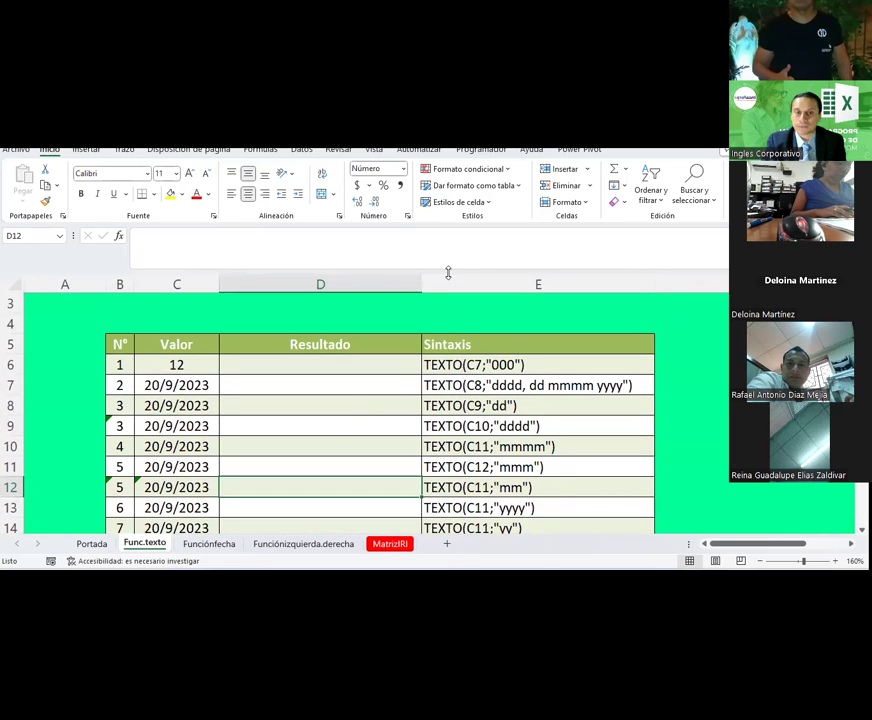
{"action": "scroll", "coordinate": [455, 272], "scroll_direction": "down", "scroll_amount": 1}
{"action": "left_click", "coordinate": [334, 341]}
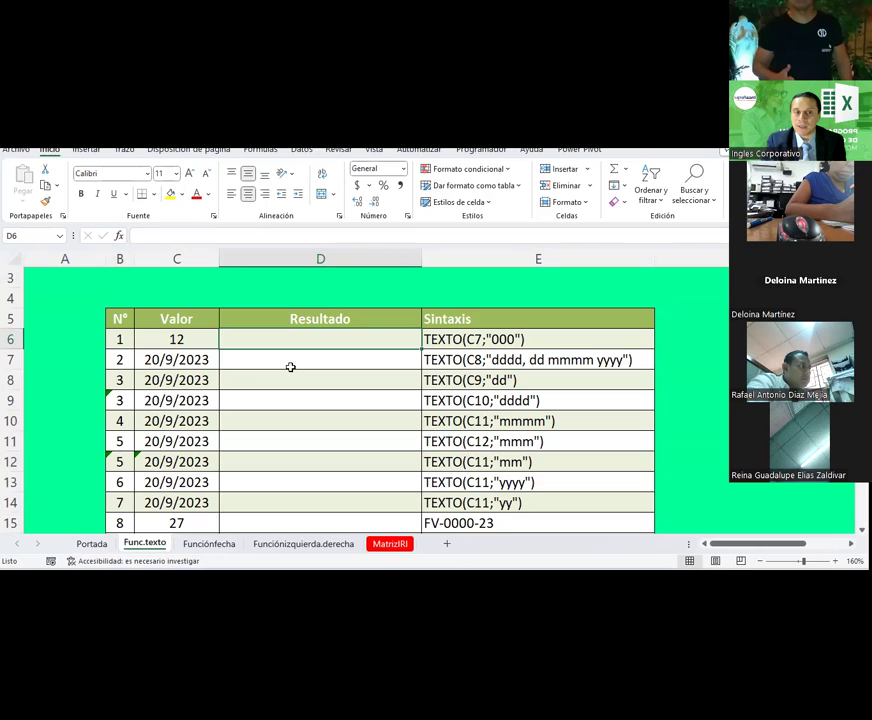
{"action": "left_click", "coordinate": [697, 331]}
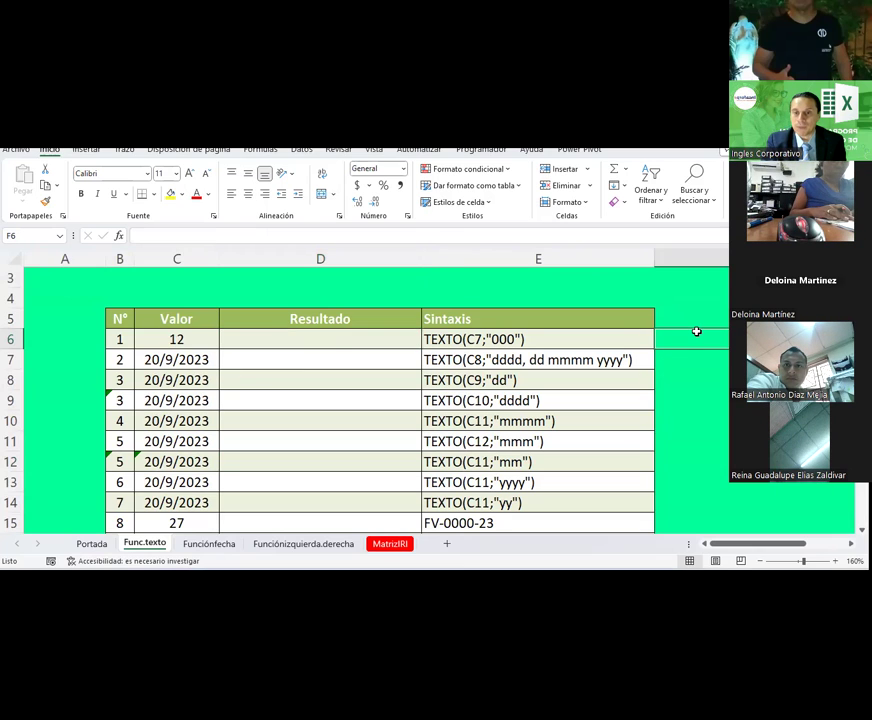
Step: Enter 12 in cell D4 above the Resultado heading, centre it and apply the dollar accounting format
{"action": "left_click", "coordinate": [288, 292]}
{"action": "type", "text": "12"}
{"action": "left_click", "coordinate": [457, 284]}
{"action": "left_click", "coordinate": [360, 302]}
{"action": "left_click", "coordinate": [248, 194]}
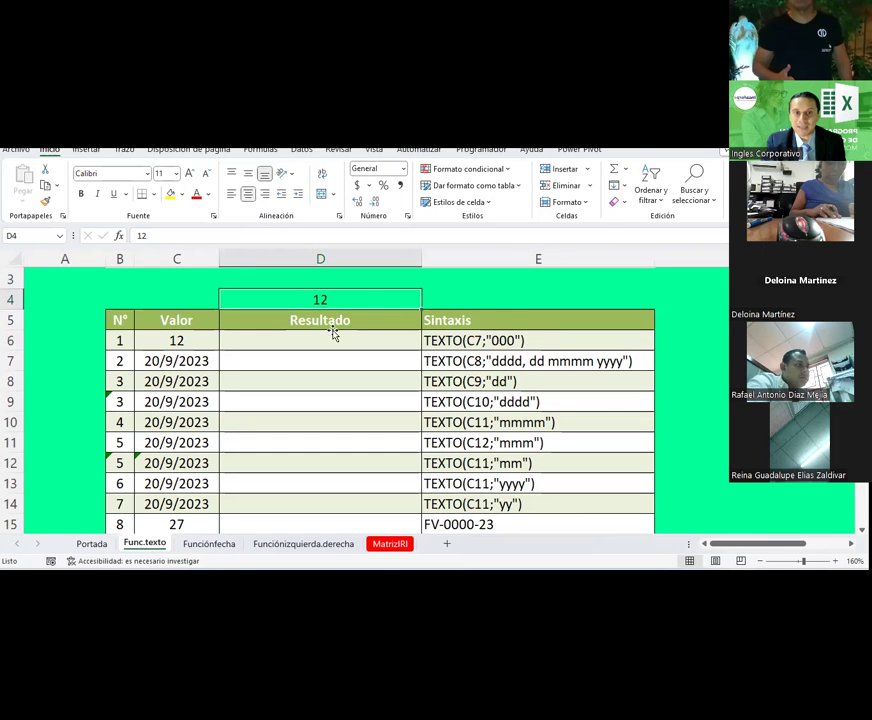
{"action": "left_click", "coordinate": [357, 186]}
{"action": "left_click", "coordinate": [444, 298]}
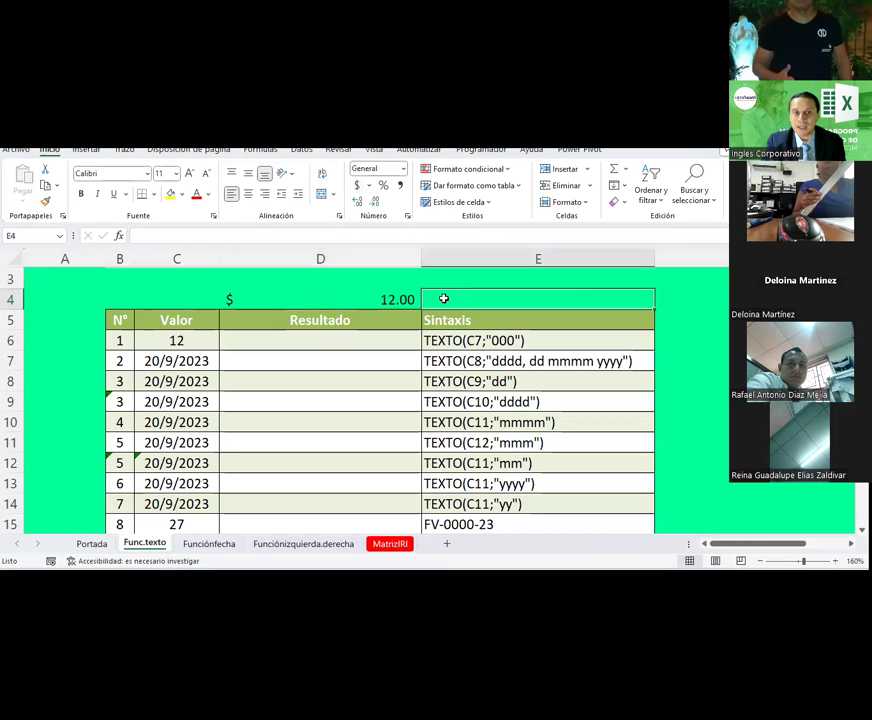
Step: Narrow column D and compare the formatted amount in cell D4 with its stored value
{"action": "left_click", "coordinate": [308, 303]}
{"action": "left_click_drag", "start_coordinate": [421, 259], "coordinate": [283, 262]}
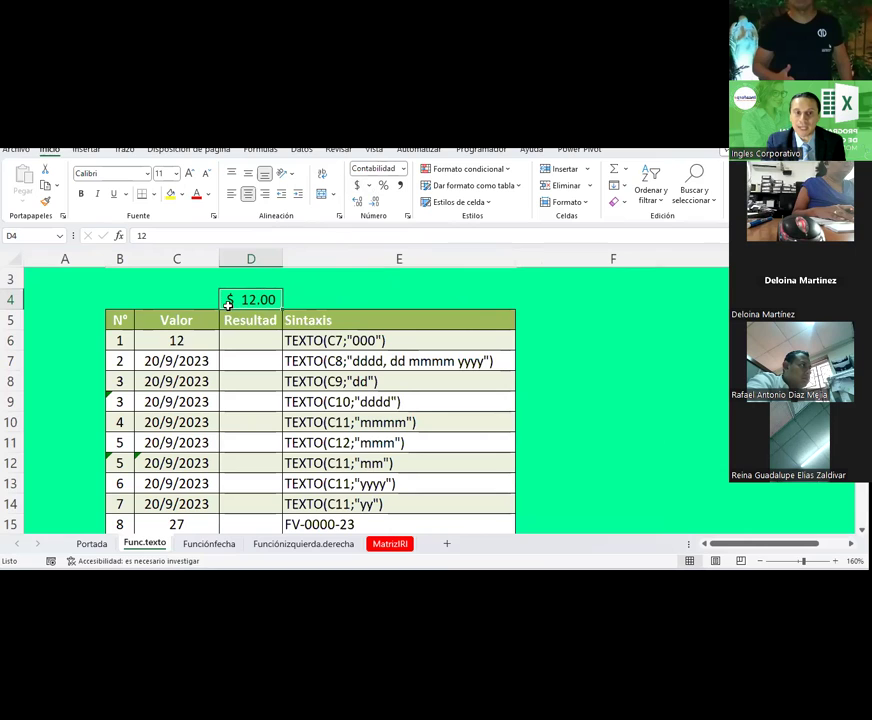
{"action": "left_click", "coordinate": [370, 282]}
{"action": "left_click", "coordinate": [230, 300]}
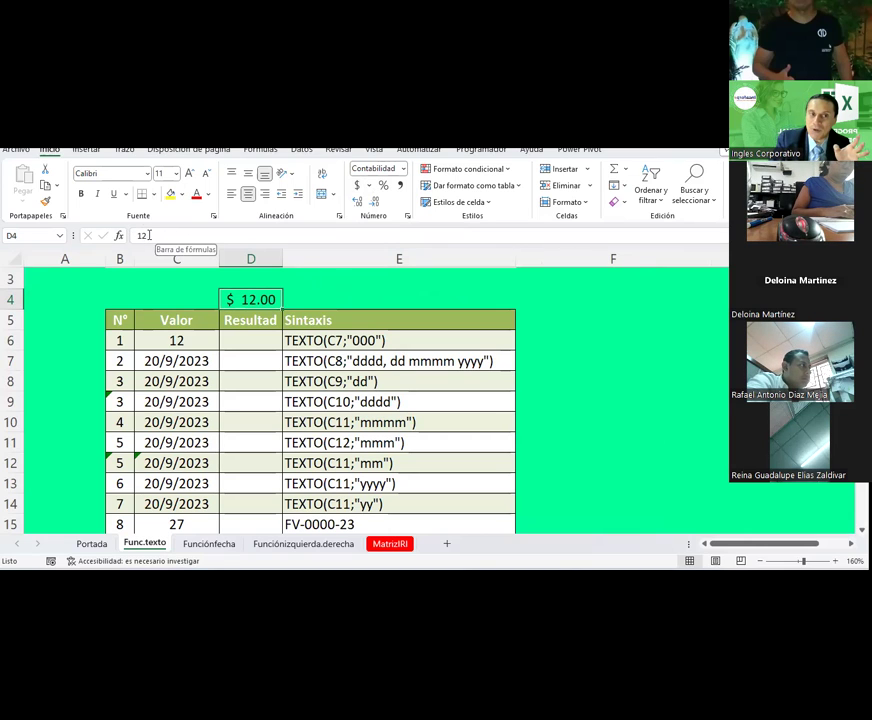
{"action": "left_click", "coordinate": [195, 238]}
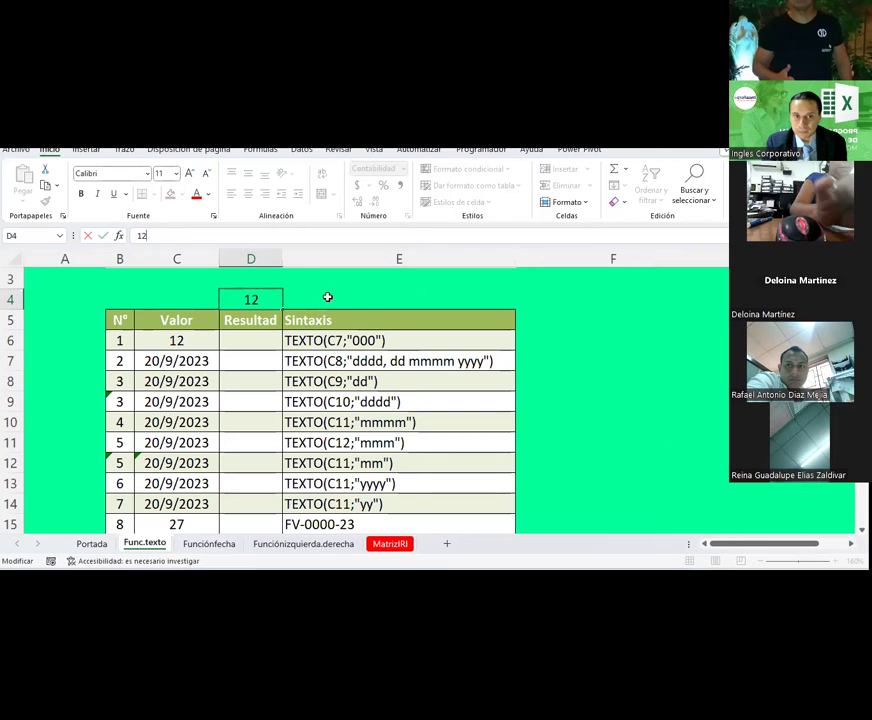
Step: Widen column D so that the full Resultado heading fits
{"action": "left_click_drag", "start_coordinate": [286, 257], "coordinate": [399, 265]}
{"action": "left_click", "coordinate": [330, 341]}
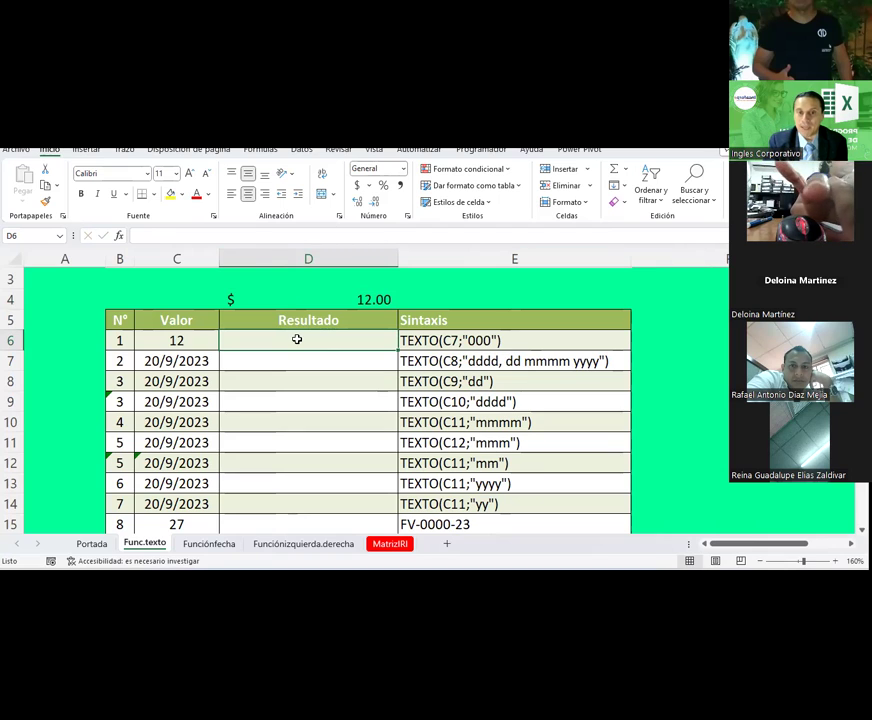
{"action": "left_click", "coordinate": [190, 342]}
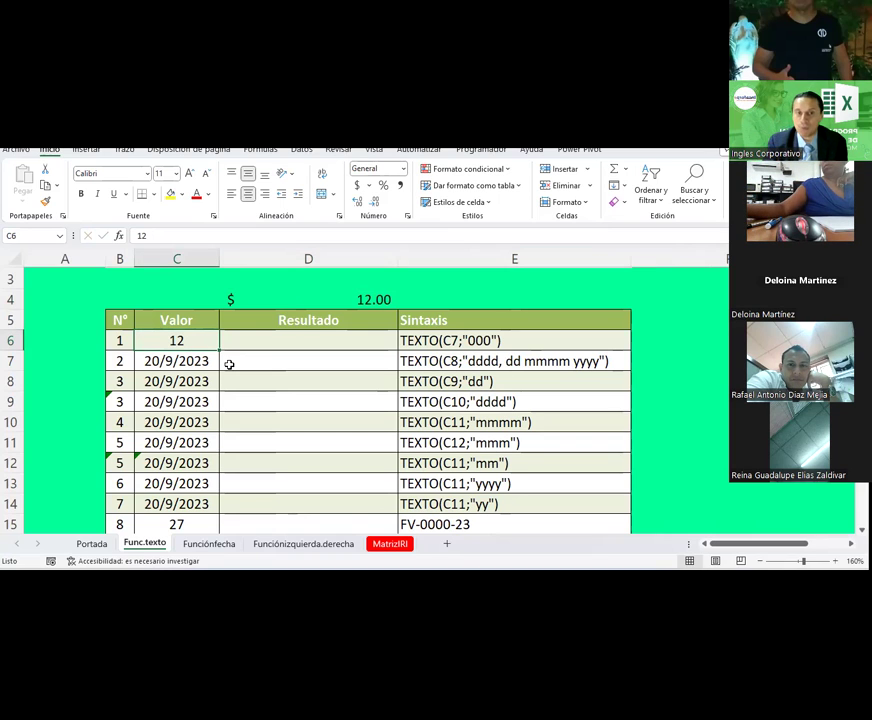
Step: Enter 12 in cell E4 above the Sintaxis heading
{"action": "left_click", "coordinate": [467, 301]}
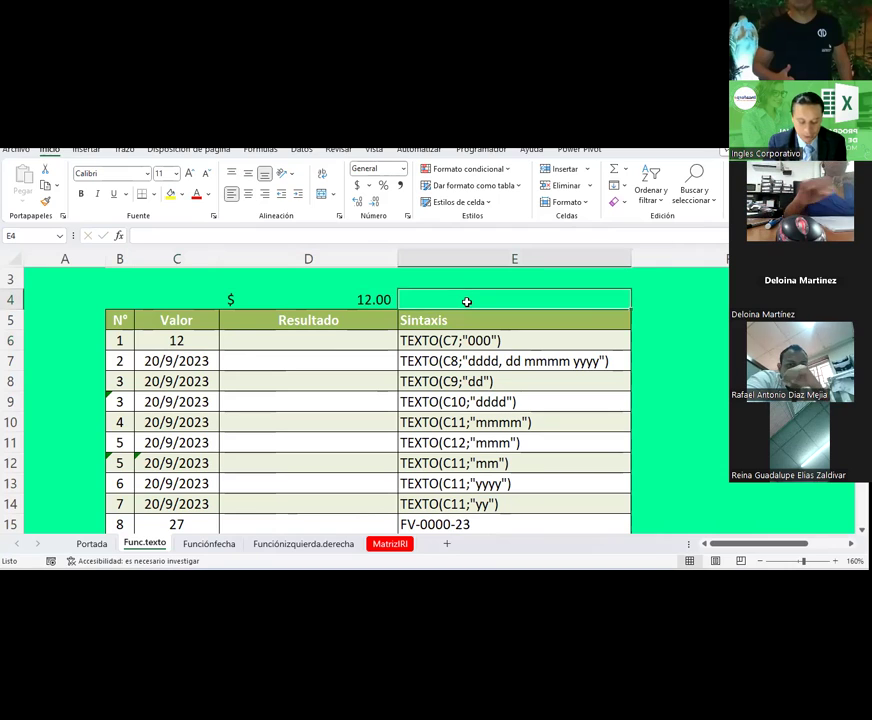
{"action": "type", "text": "12"}
{"action": "left_click", "coordinate": [650, 329]}
{"action": "left_click", "coordinate": [490, 298]}
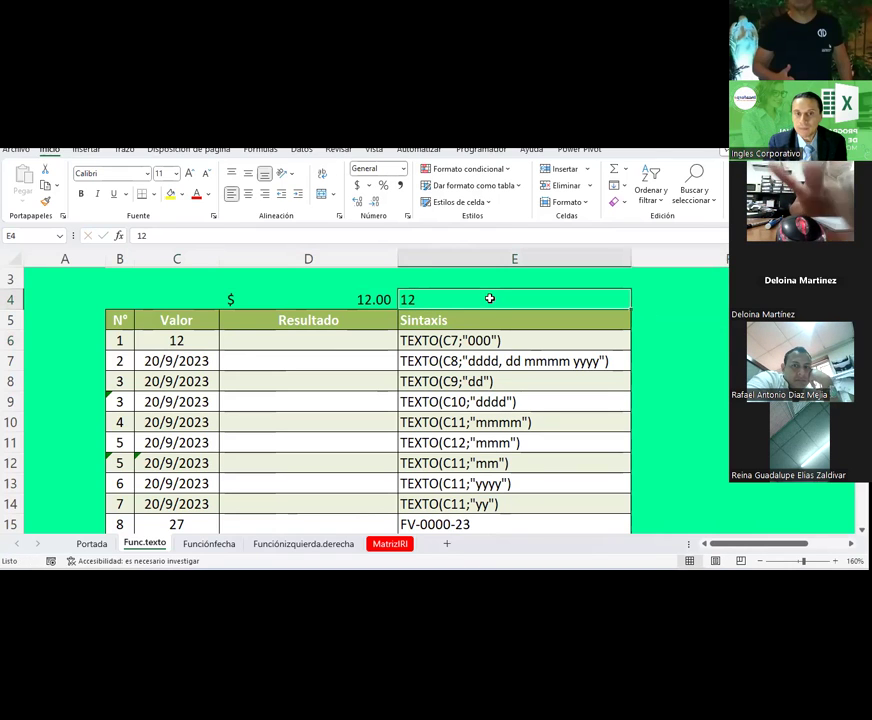
Step: Apply the custom number format 000 to cell E4 and centre its content
{"action": "right_click", "coordinate": [490, 298]}
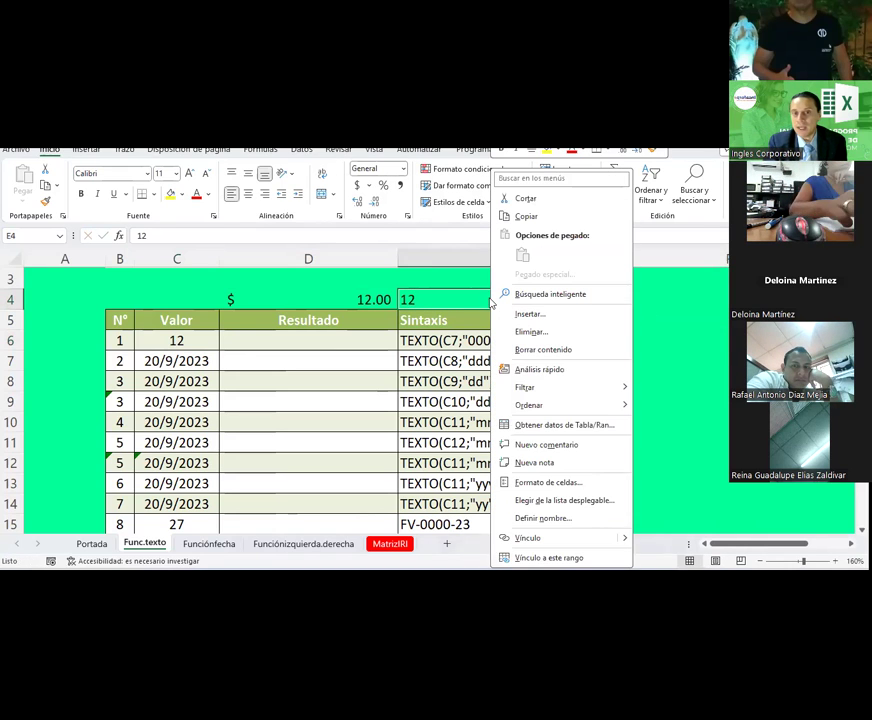
{"action": "left_click", "coordinate": [550, 484]}
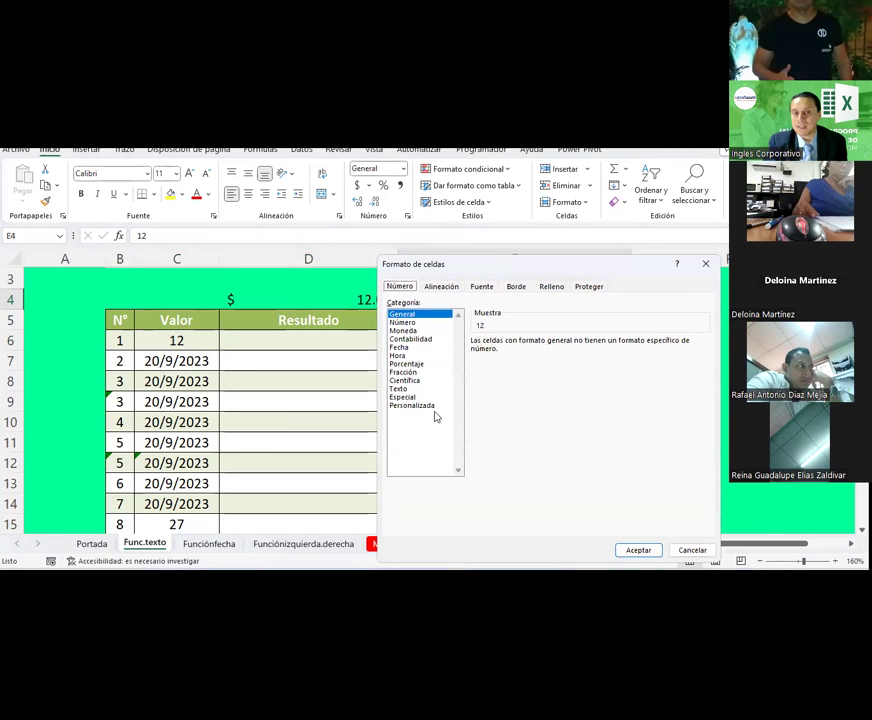
{"action": "left_click", "coordinate": [424, 408]}
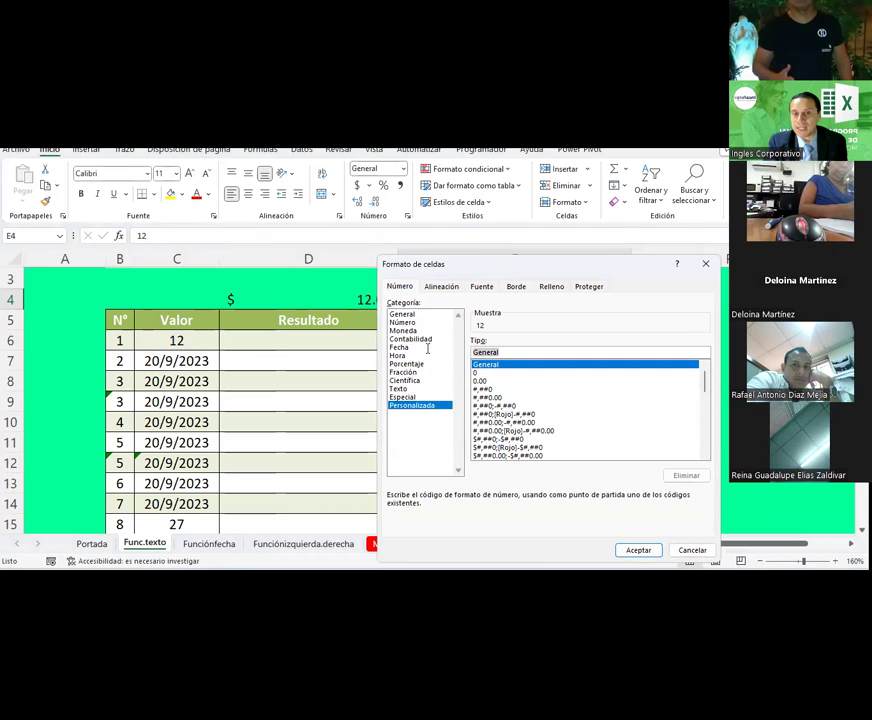
{"action": "type", "text": "000"}
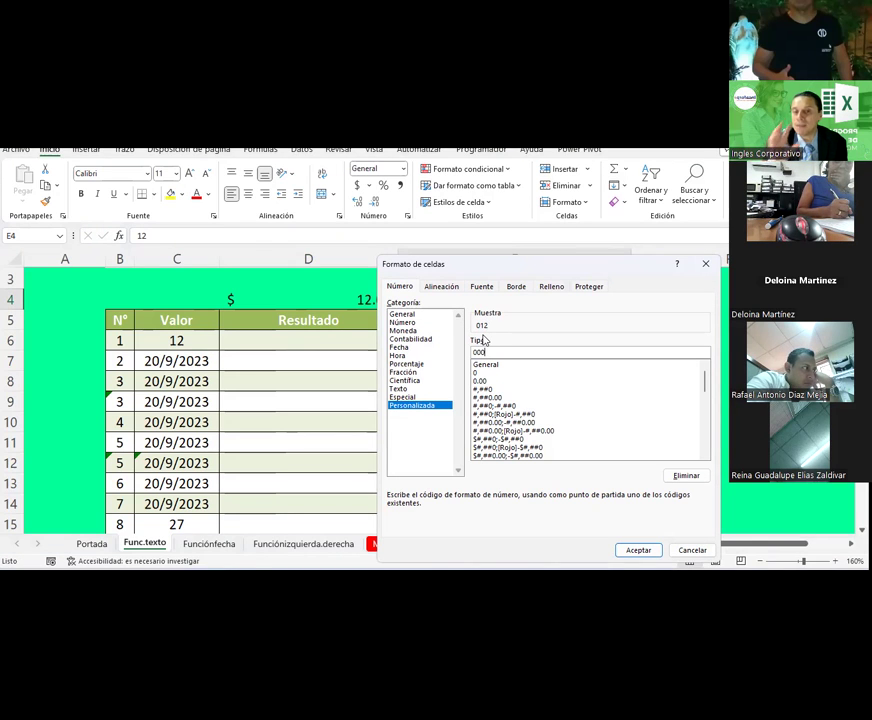
{"action": "left_click", "coordinate": [638, 550]}
{"action": "left_click", "coordinate": [666, 381]}
{"action": "left_click", "coordinate": [473, 302]}
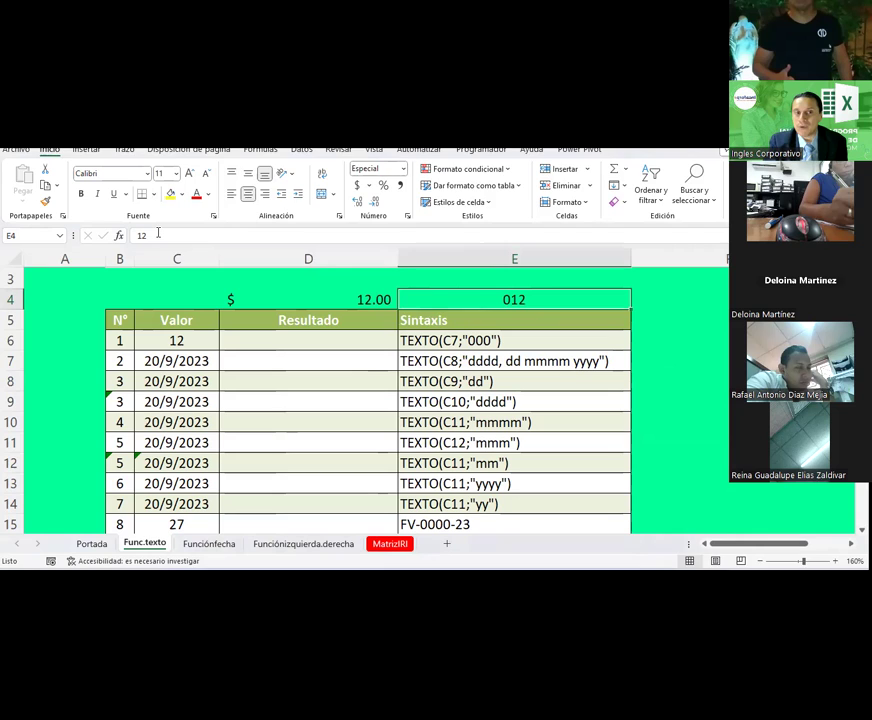
Step: Compare the stored number in cell E4 with its formatted display
{"action": "left_click", "coordinate": [157, 233]}
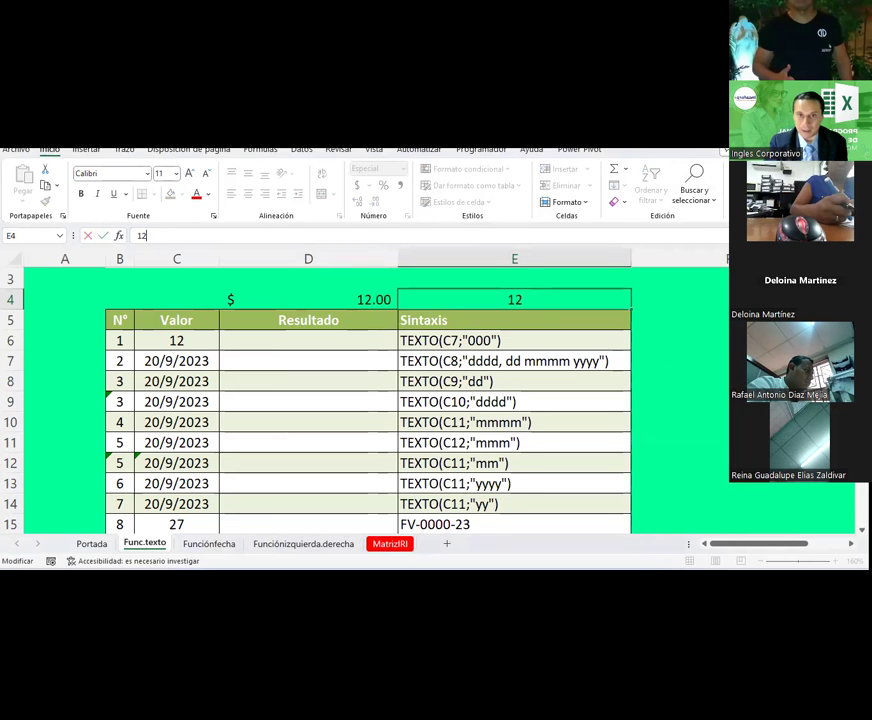
{"action": "left_click", "coordinate": [667, 317]}
{"action": "left_click", "coordinate": [548, 297]}
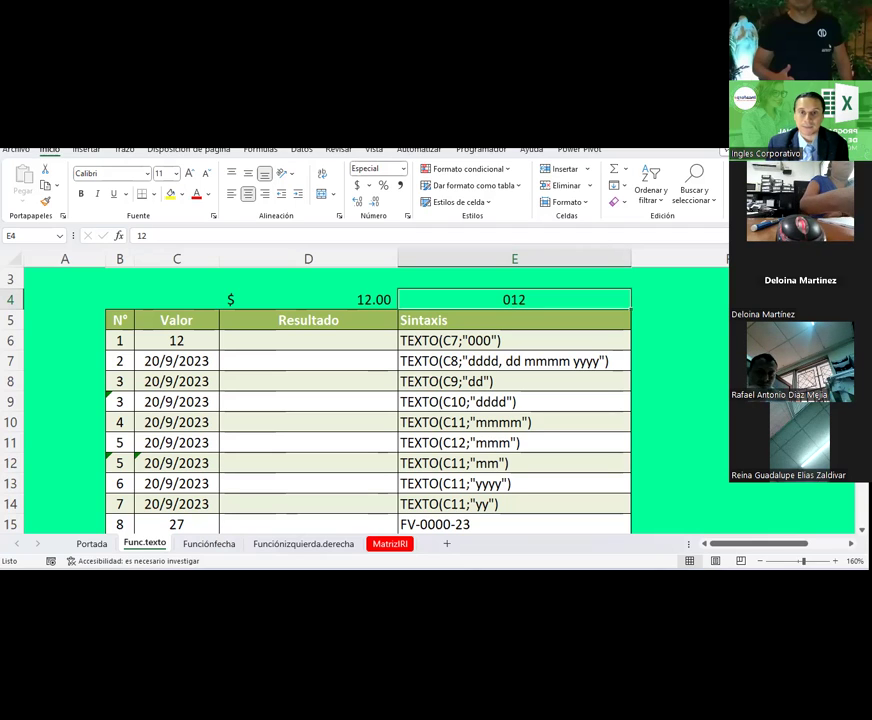
{"action": "left_click", "coordinate": [726, 316]}
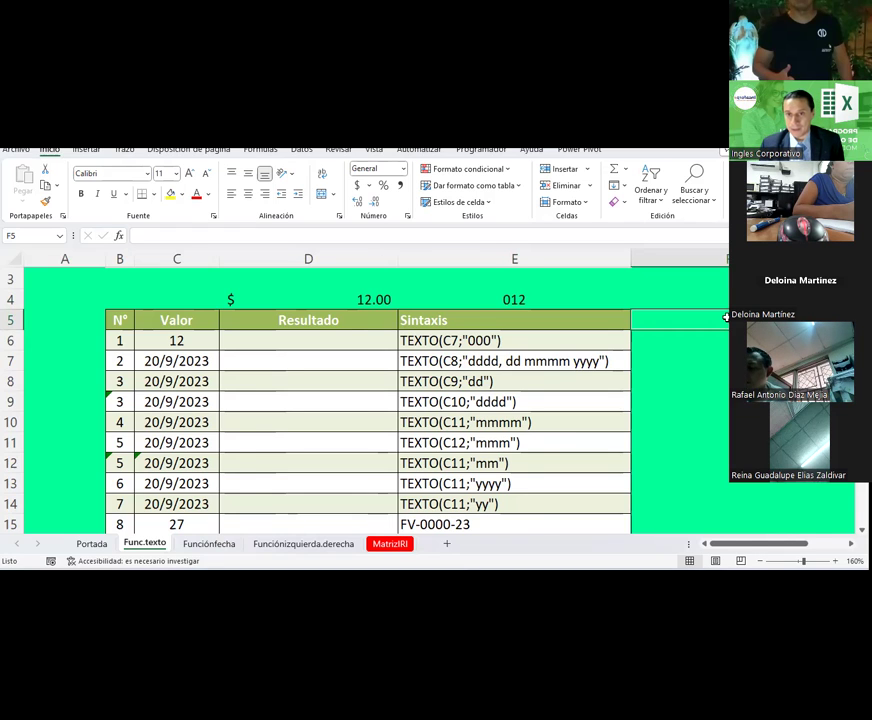
Step: Re-enter the first Valor entry in cell C6 as 12.00 and format it to show two decimal places
{"action": "scroll", "coordinate": [726, 317], "scroll_direction": "right", "scroll_amount": 3}
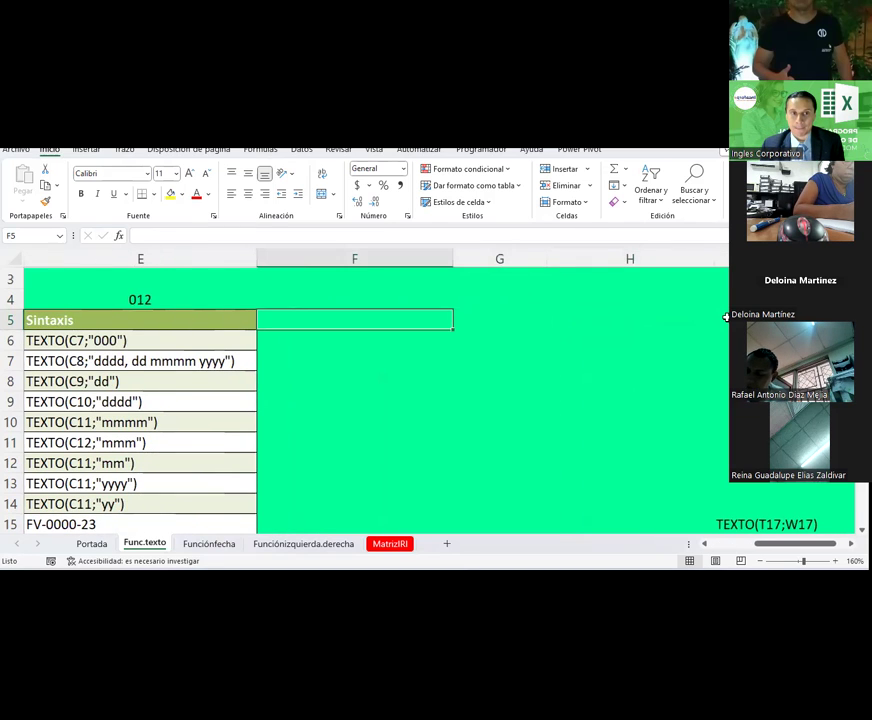
{"action": "key", "text": "Left"}
{"action": "key", "text": "Left"}
{"action": "key", "text": "Left"}
{"action": "key", "text": "Down"}
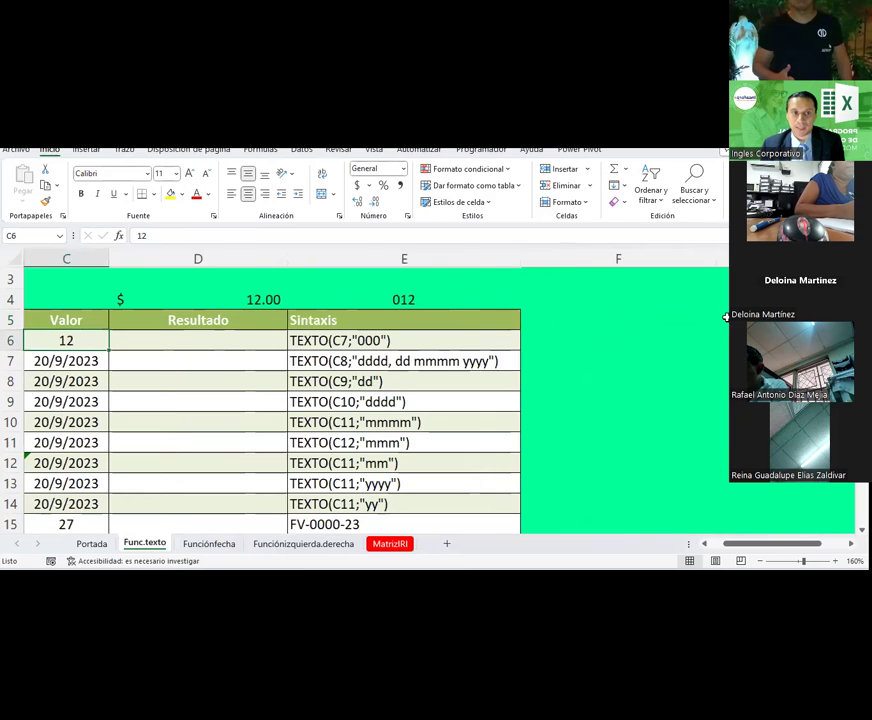
{"action": "key", "text": "Left"}
{"action": "key", "text": "Right"}
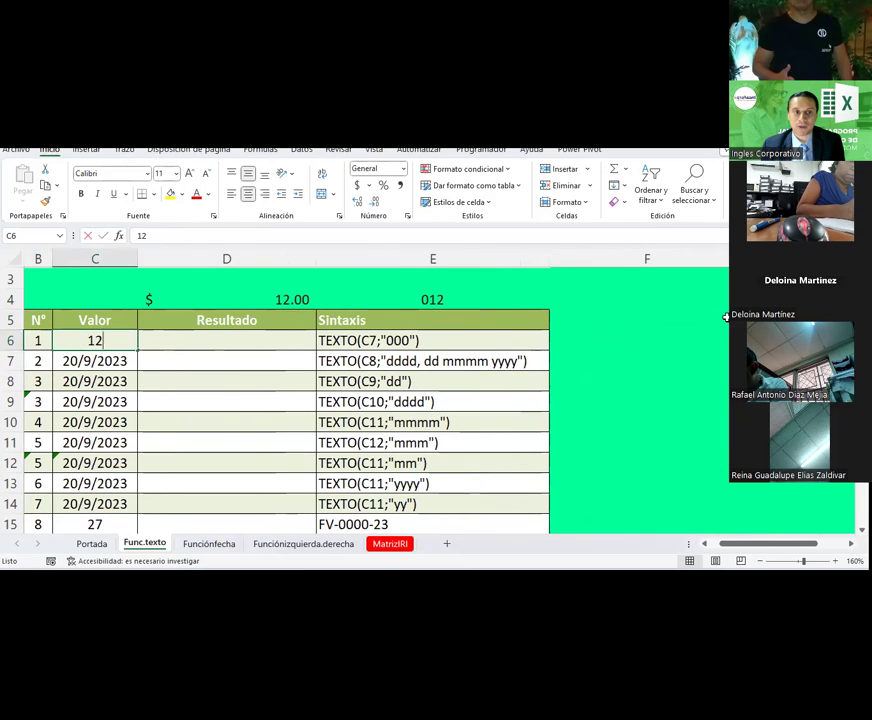
{"action": "type", "text": ".00"}
{"action": "key", "text": "Return"}
{"action": "key", "text": "Up"}
{"action": "double_click", "coordinate": [357, 203]}
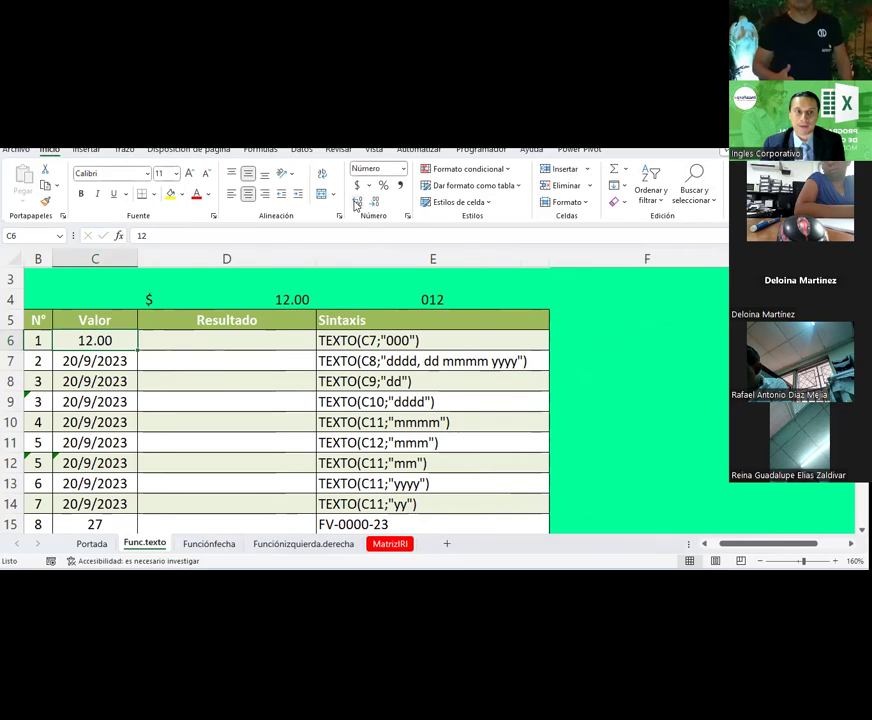
{"action": "left_click", "coordinate": [270, 341]}
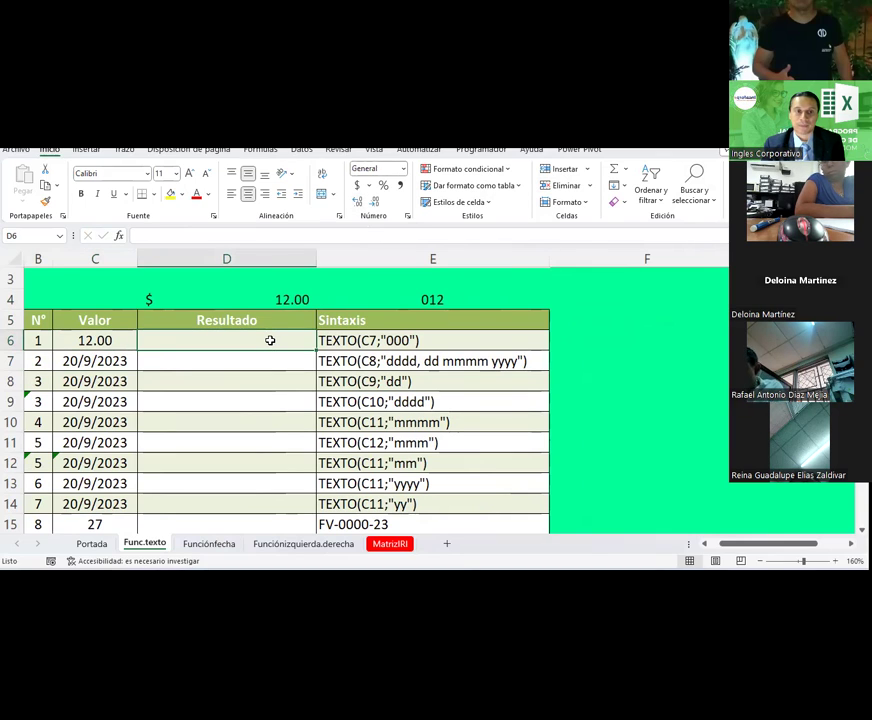
{"action": "left_click", "coordinate": [113, 343]}
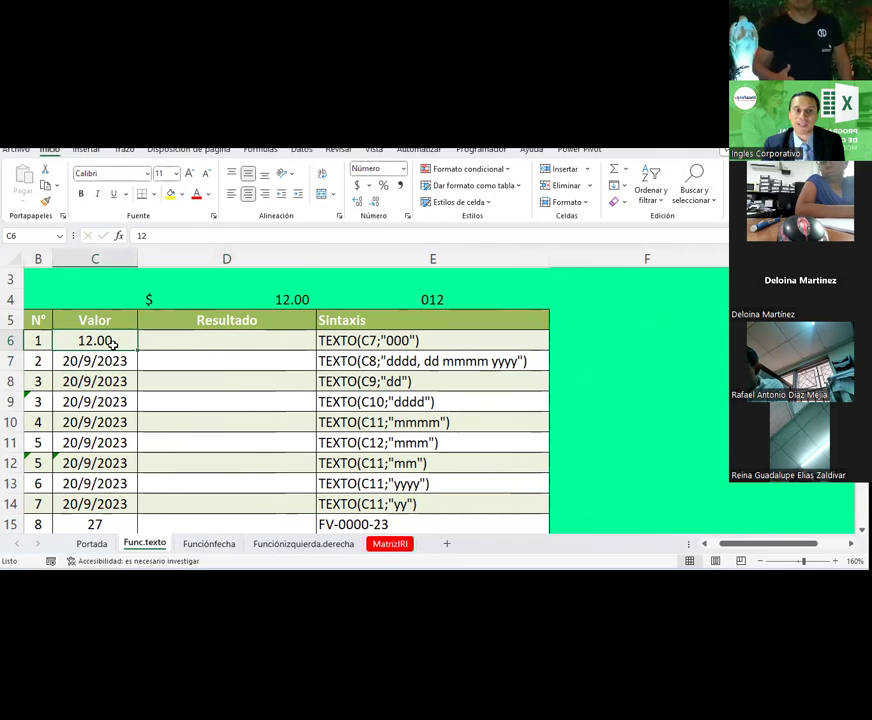
{"action": "left_click", "coordinate": [173, 342]}
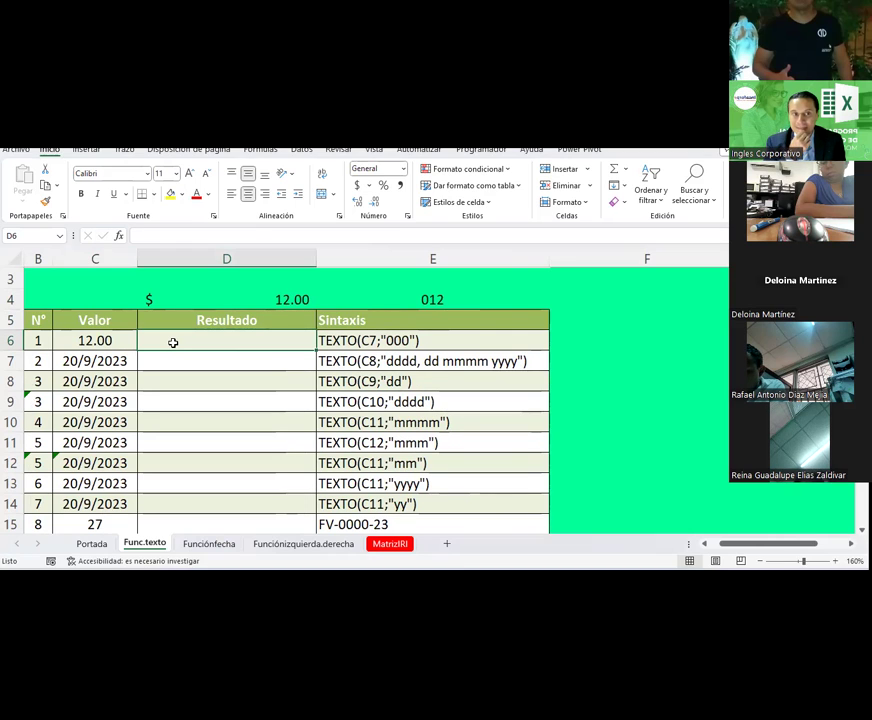
Step: Replace the value in cell C6 with 500.00
{"action": "left_click", "coordinate": [112, 344]}
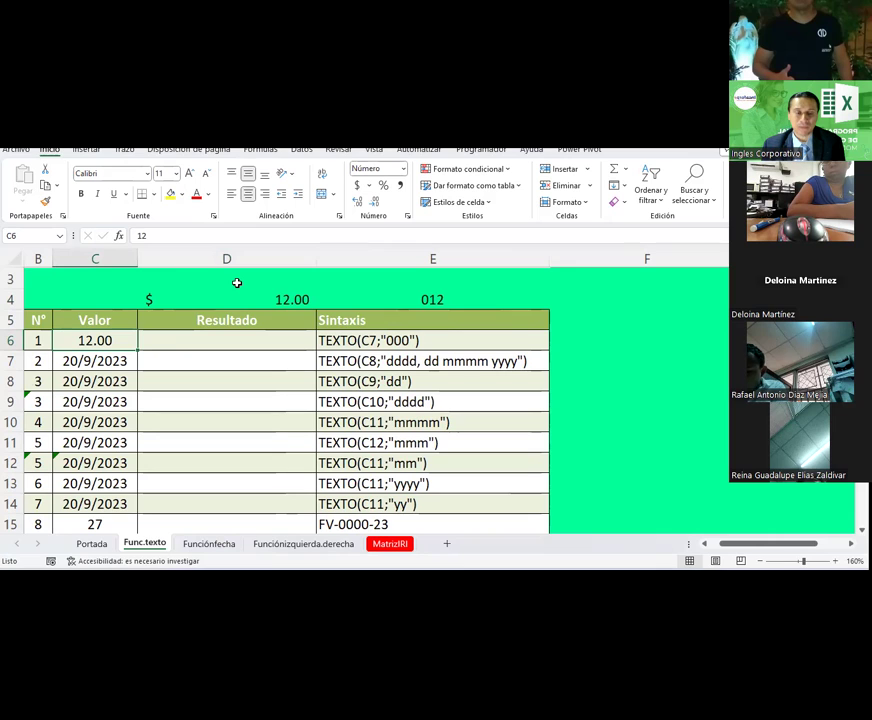
{"action": "type", "text": "500.00"}
{"action": "key", "text": "Return"}
{"action": "key", "text": "Up"}
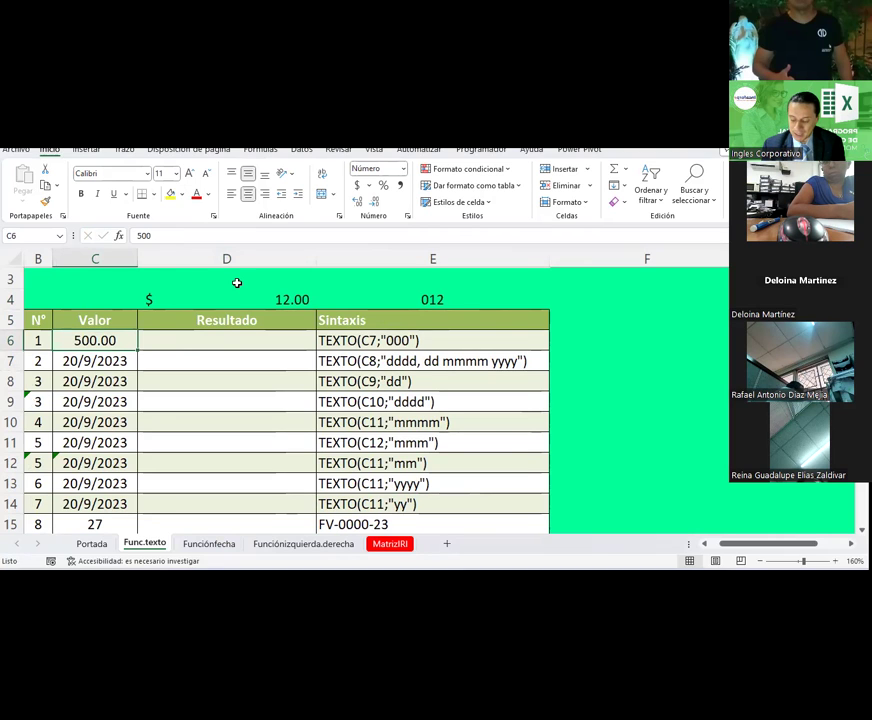
Step: Set the first Valor entry in cell C6 to 565.85
{"action": "type", "text": "565"}
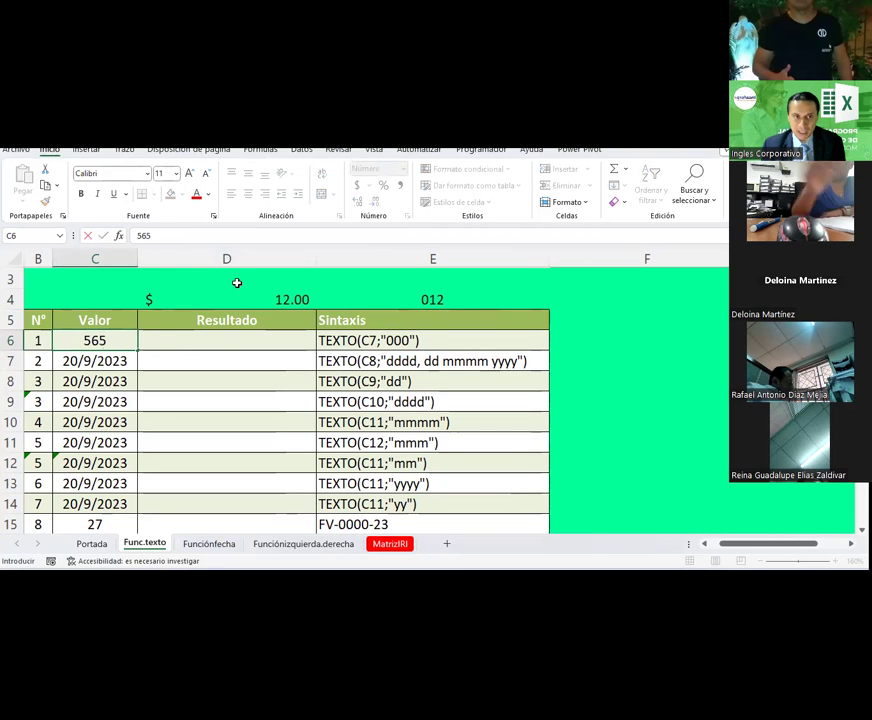
{"action": "type", "text": ".85"}
{"action": "key", "text": "Return"}
{"action": "key", "text": "Up"}
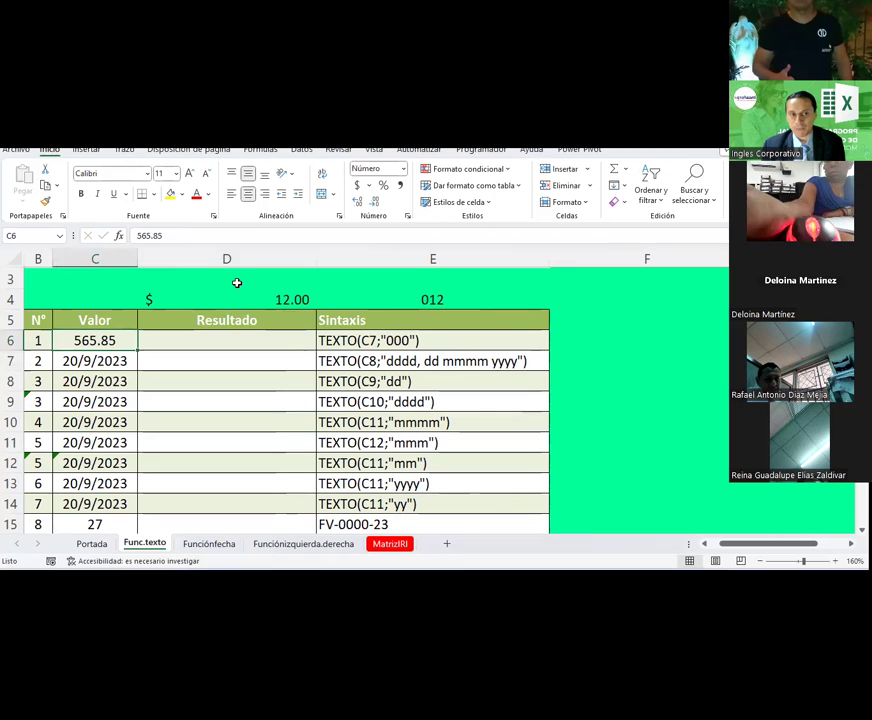
Step: Enter the formula =TEXTO(C6;"00000") in the first Resultado cell, D6
{"action": "key", "text": "Right"}
{"action": "type", "text": "="}
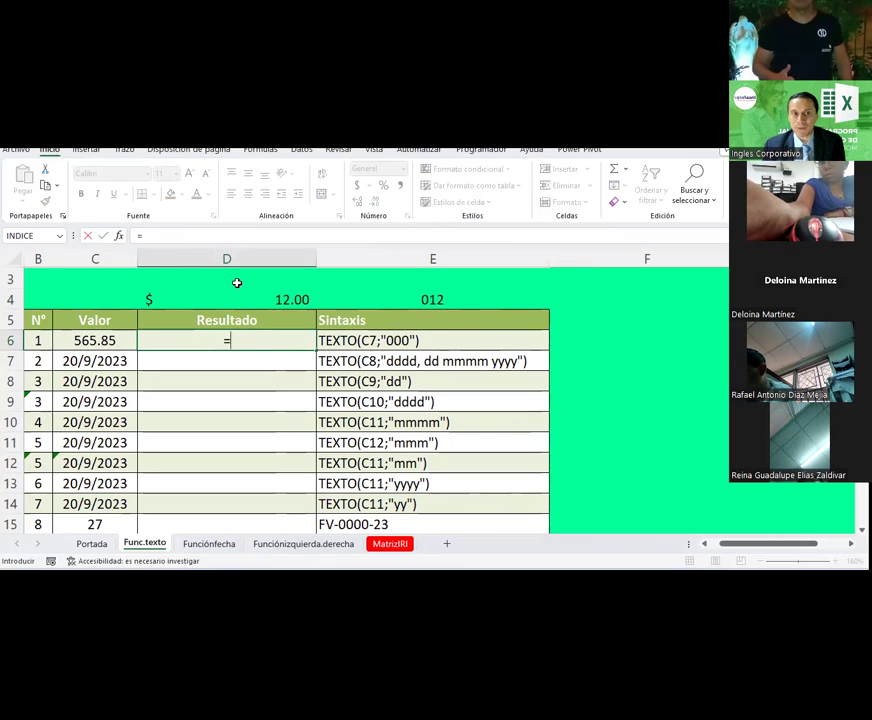
{"action": "type", "text": "t"}
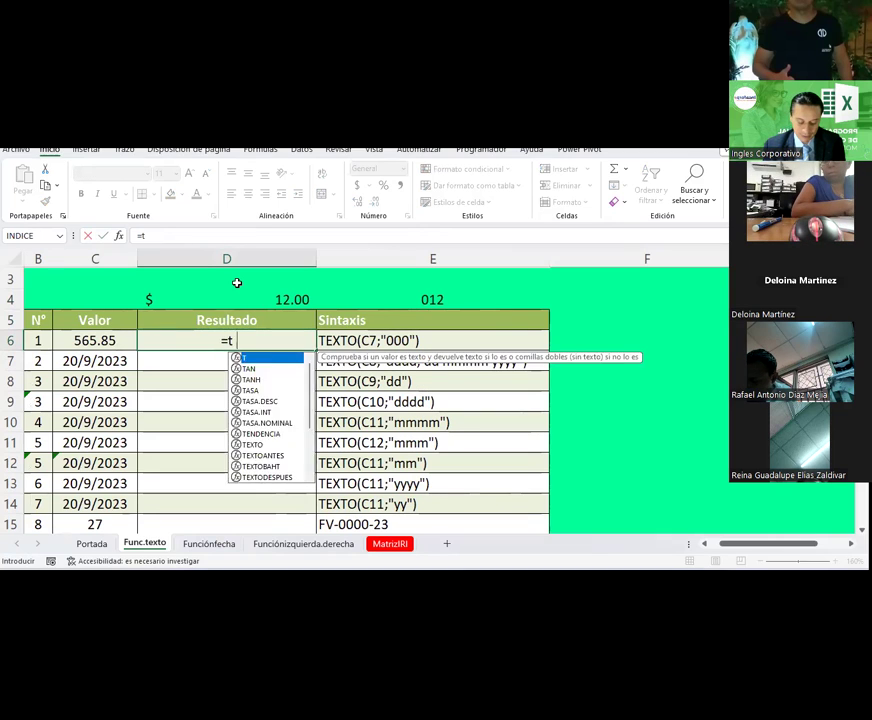
{"action": "type", "text": "exto("}
{"action": "key", "text": "Left"}
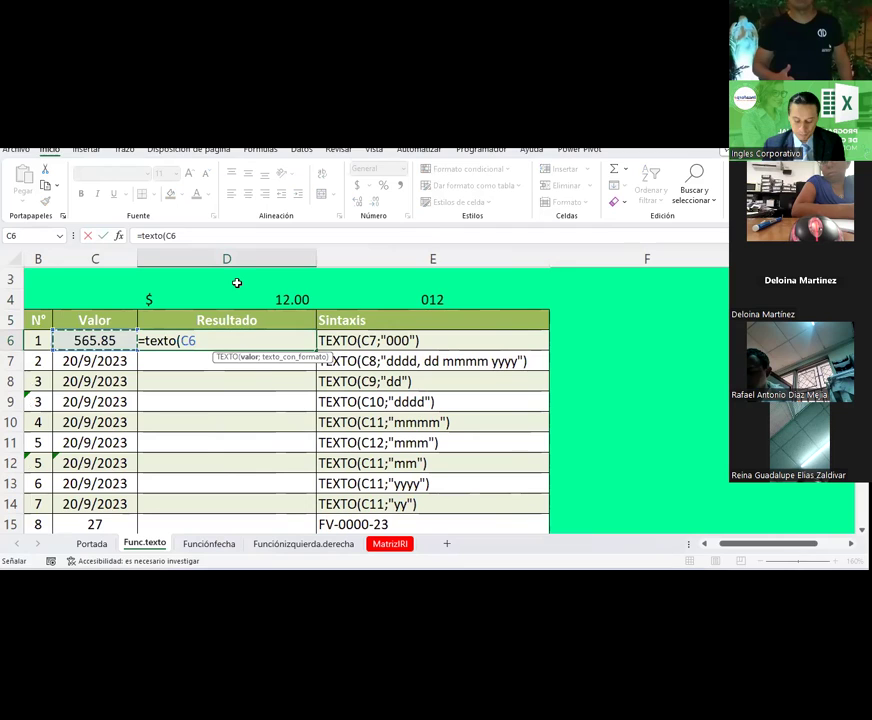
{"action": "type", "text": ";\""}
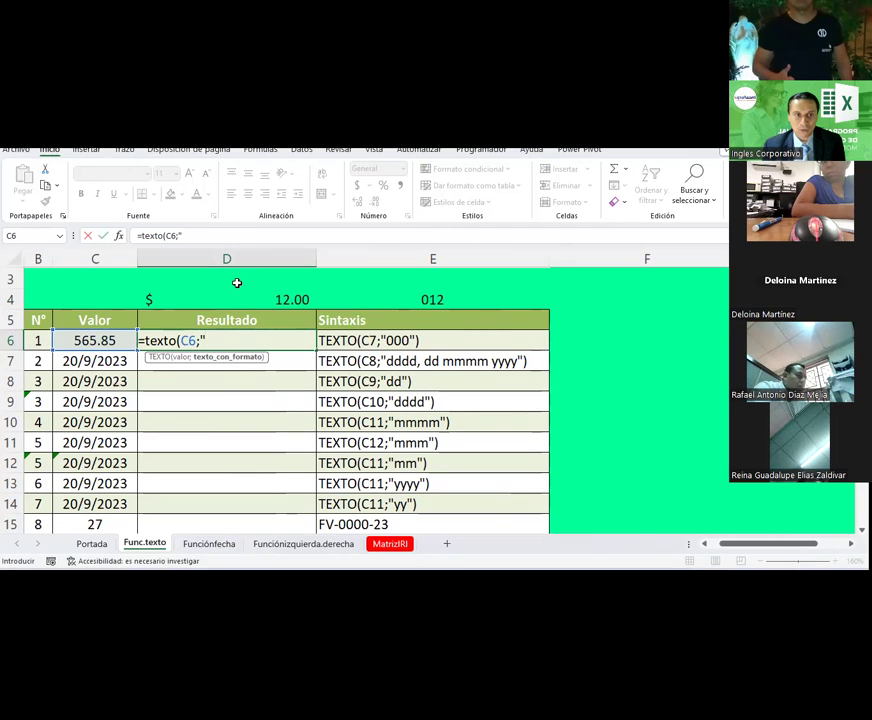
{"action": "type", "text": "00000"}
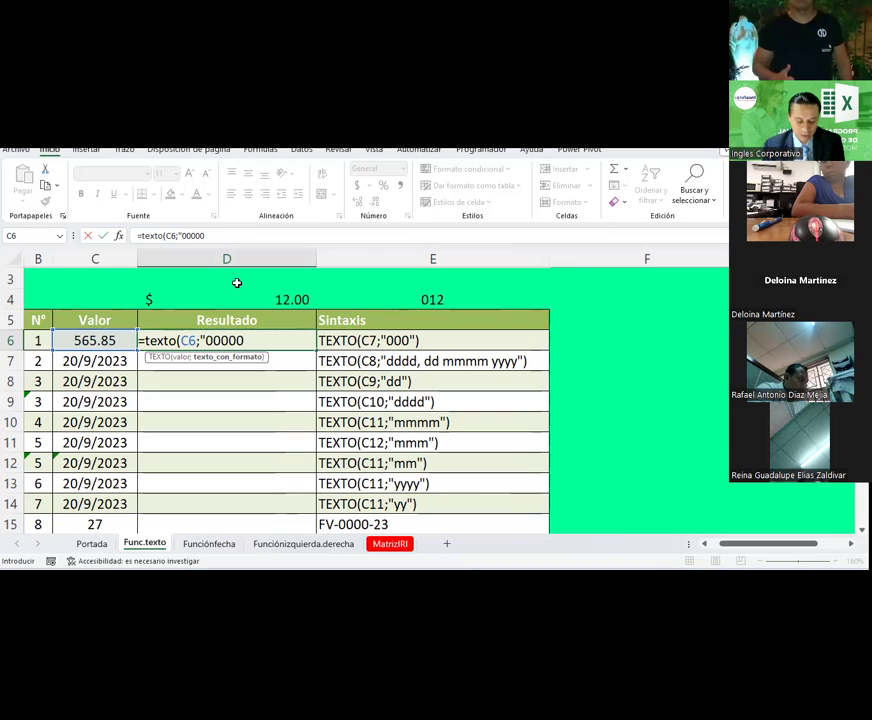
{"action": "key", "text": "Return"}
{"action": "key", "text": "Up"}
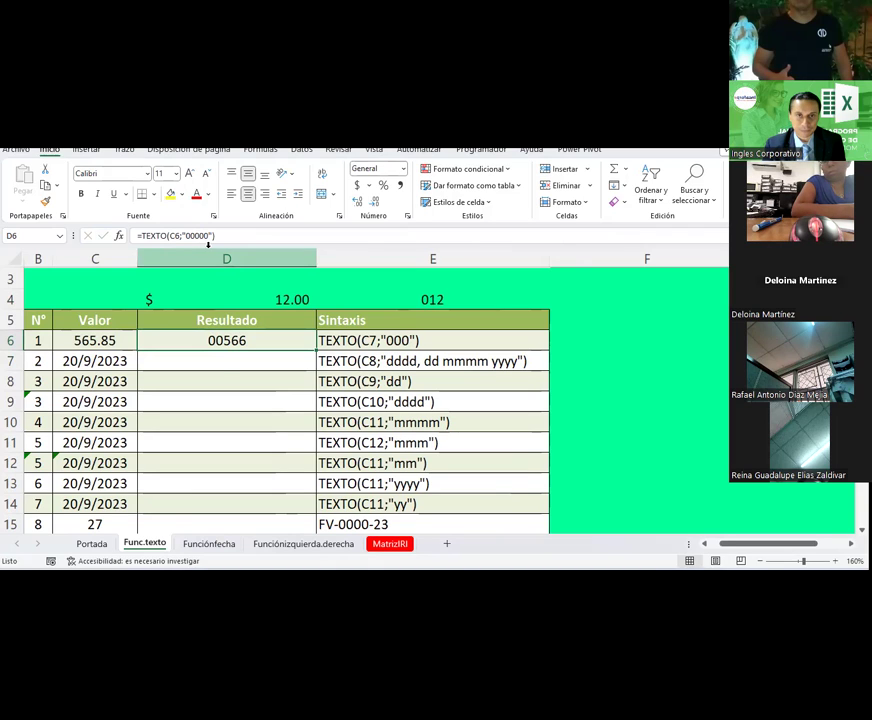
Step: Clear the formula from cell D6 and set the cell's number format to Texto
{"action": "left_click", "coordinate": [227, 342]}
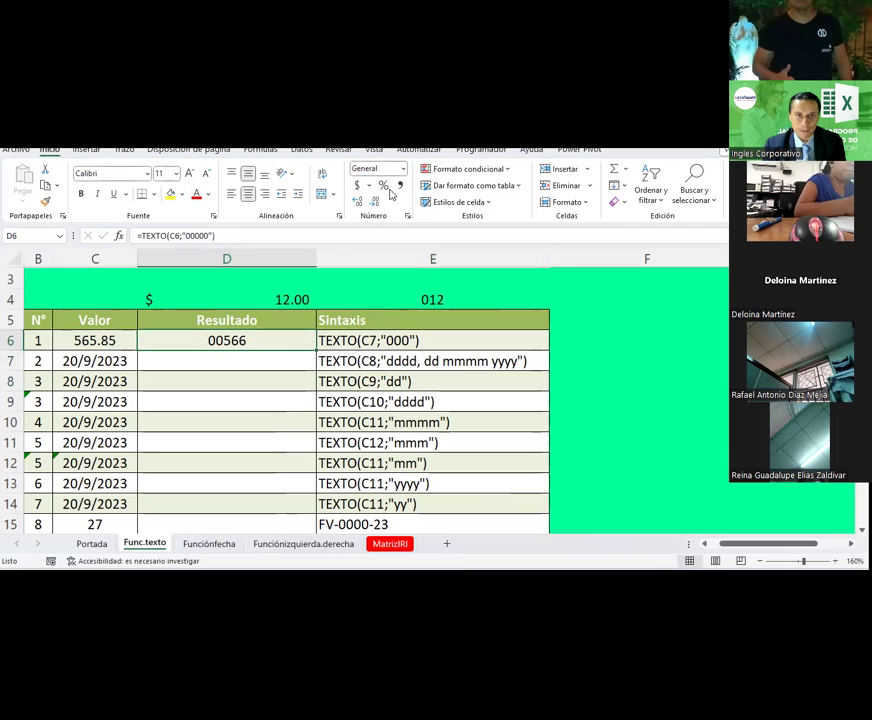
{"action": "key", "text": "Delete"}
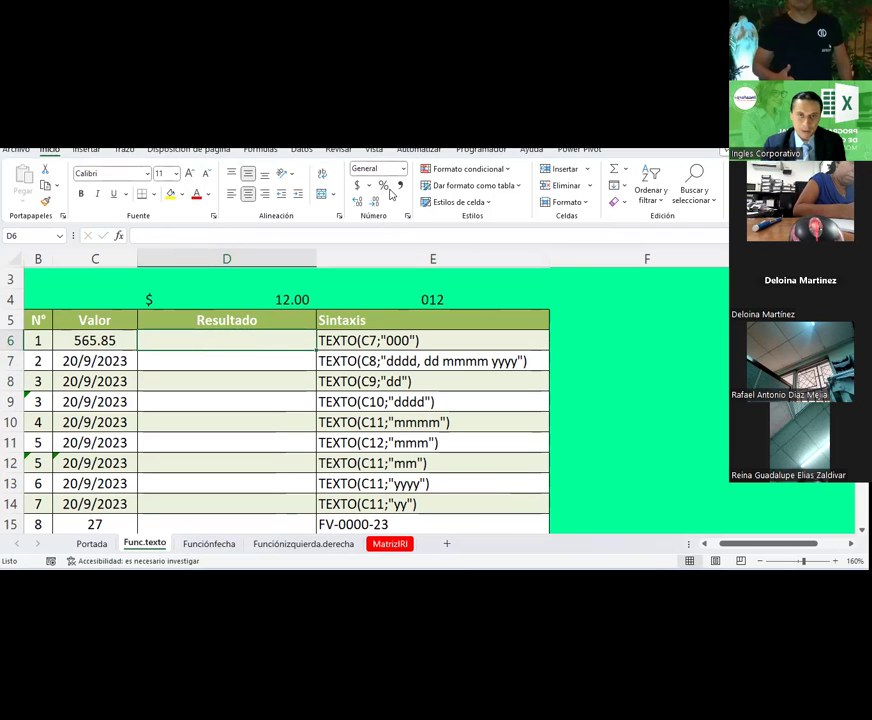
{"action": "left_click", "coordinate": [403, 169]}
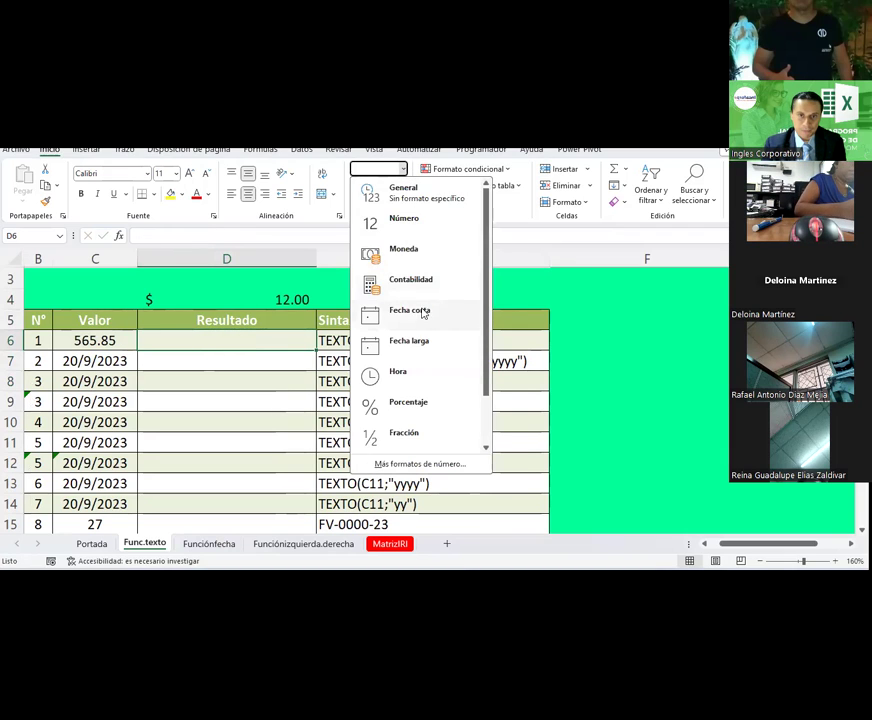
{"action": "scroll", "coordinate": [422, 360], "scroll_direction": "down", "scroll_amount": 2}
{"action": "left_click", "coordinate": [420, 444]}
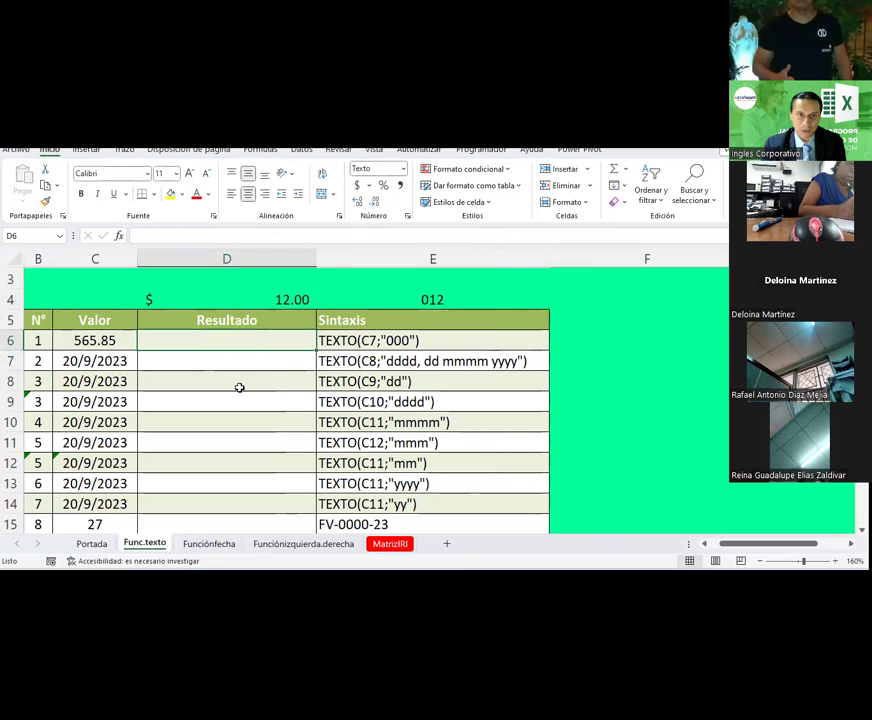
Step: Try the formula =TEXTO(C6;"00000") in cell D6 with the Texto format applied
{"action": "type", "text": "="}
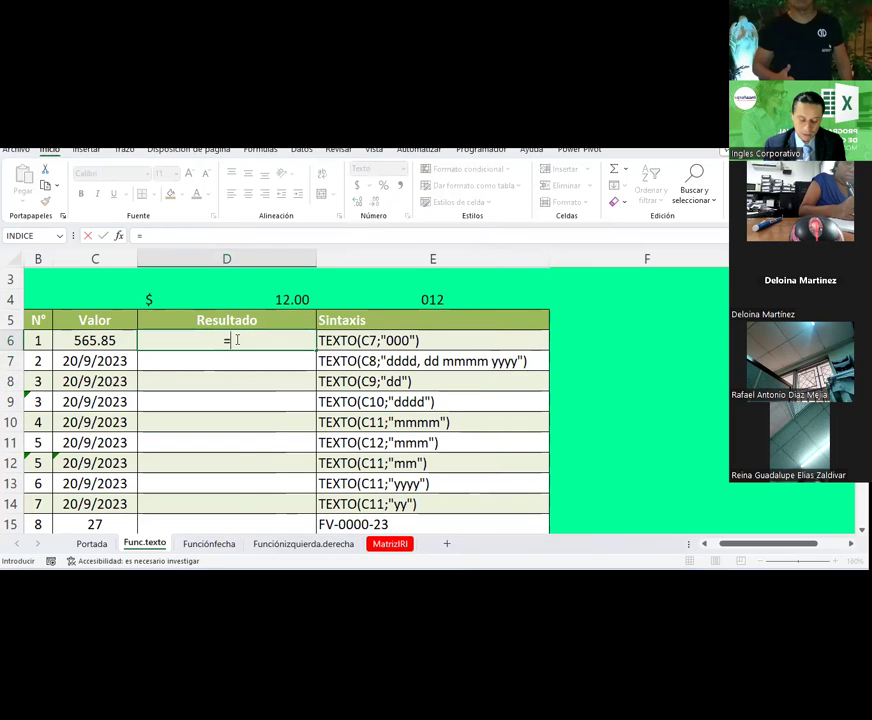
{"action": "type", "text": "texto("}
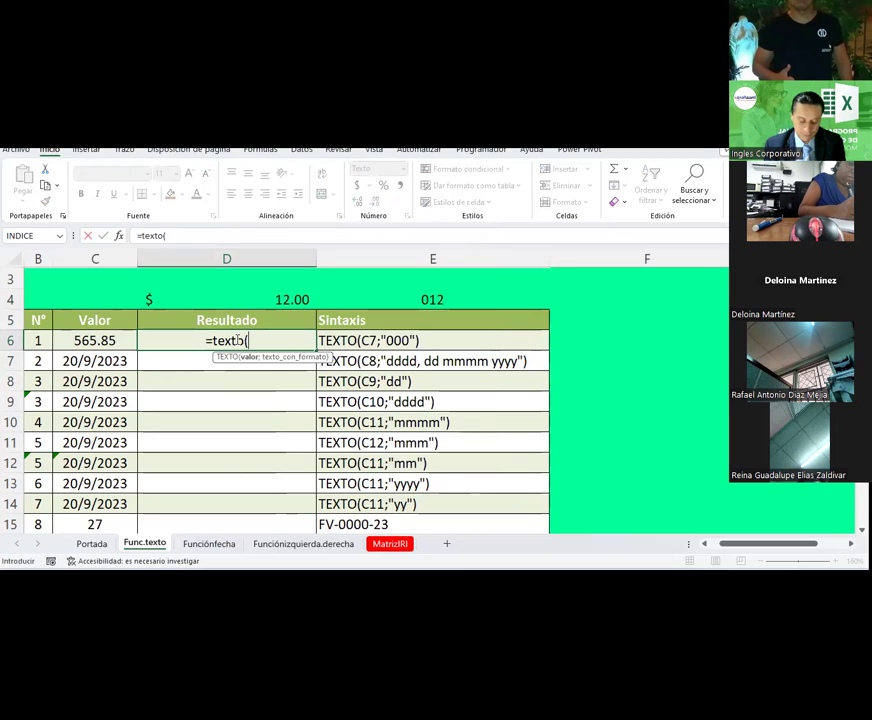
{"action": "left_click", "coordinate": [104, 340]}
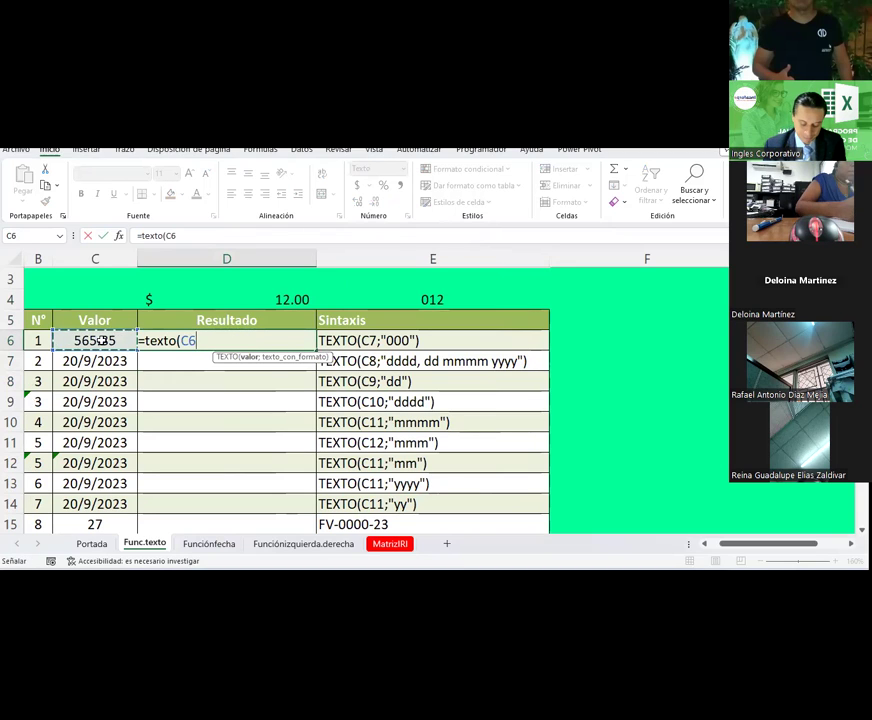
{"action": "type", "text": ";\"00000"}
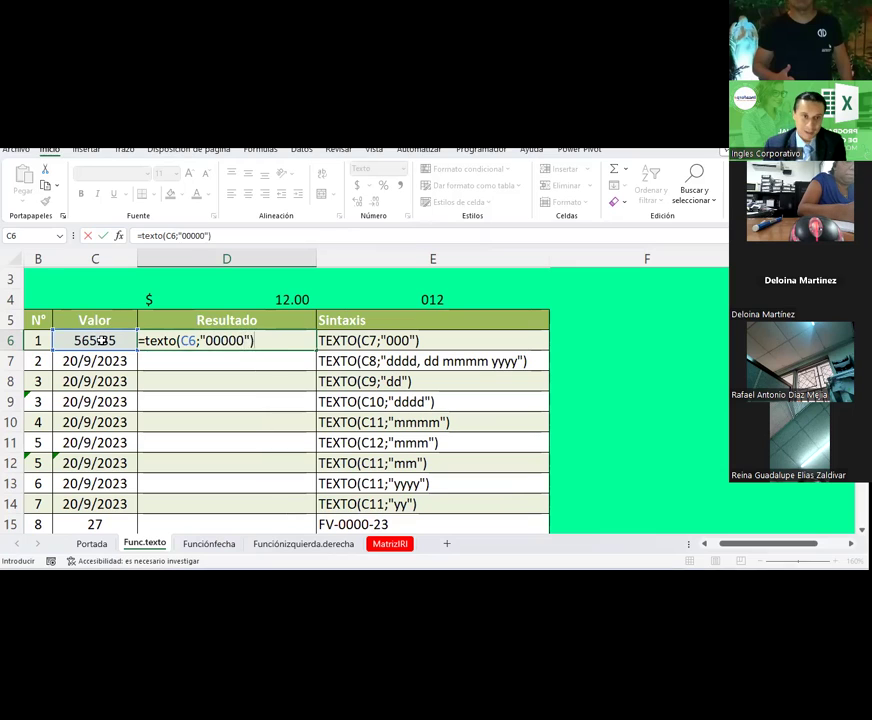
{"action": "key", "text": "Return"}
Step: Clear cell D6 again and return its number format to General
{"action": "key", "text": "Up"}
{"action": "key", "text": "Delete"}
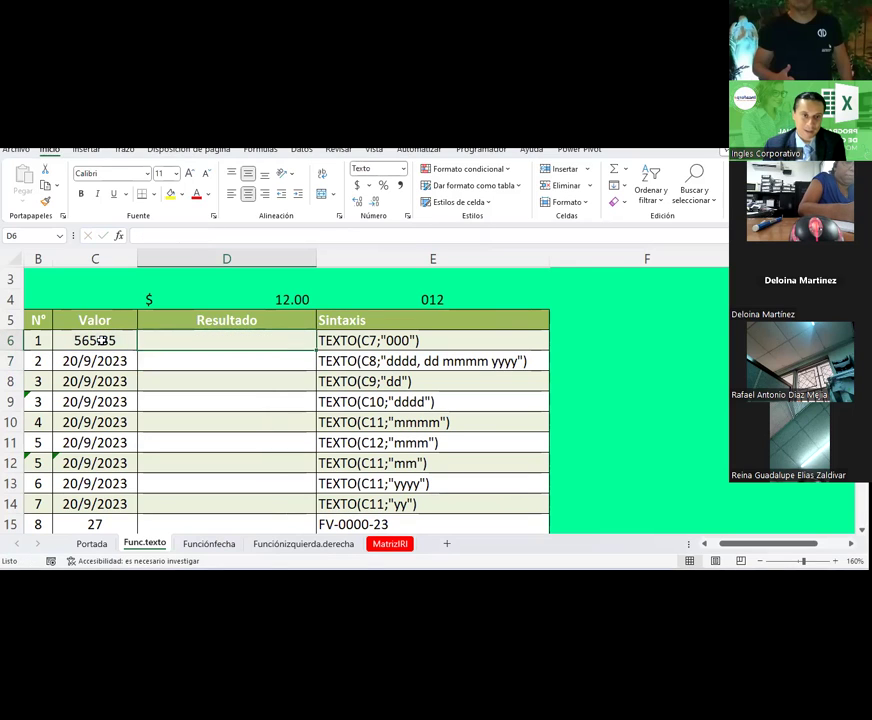
{"action": "left_click", "coordinate": [404, 170]}
{"action": "left_click", "coordinate": [399, 202]}
{"action": "left_click", "coordinate": [245, 413]}
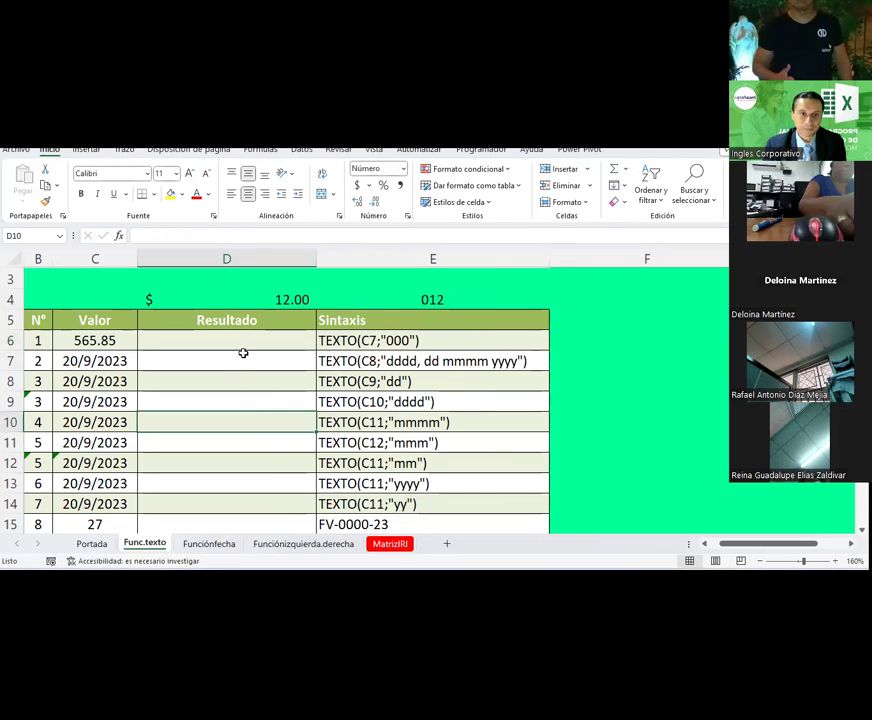
Step: Set the first Valor entry in cell C6 to 12 and display it without decimals
{"action": "left_click", "coordinate": [241, 335]}
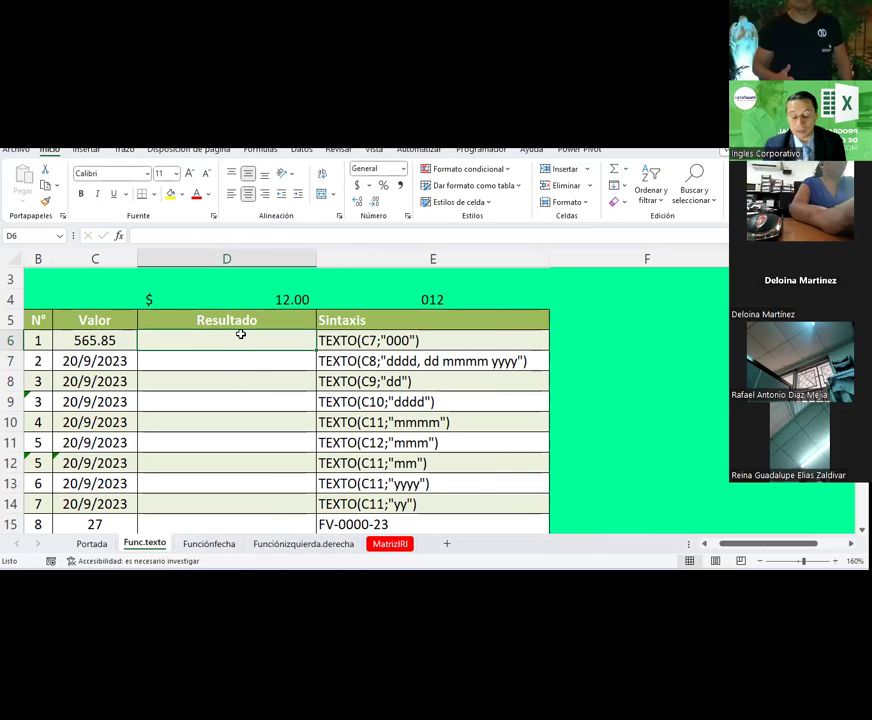
{"action": "key", "text": "Left"}
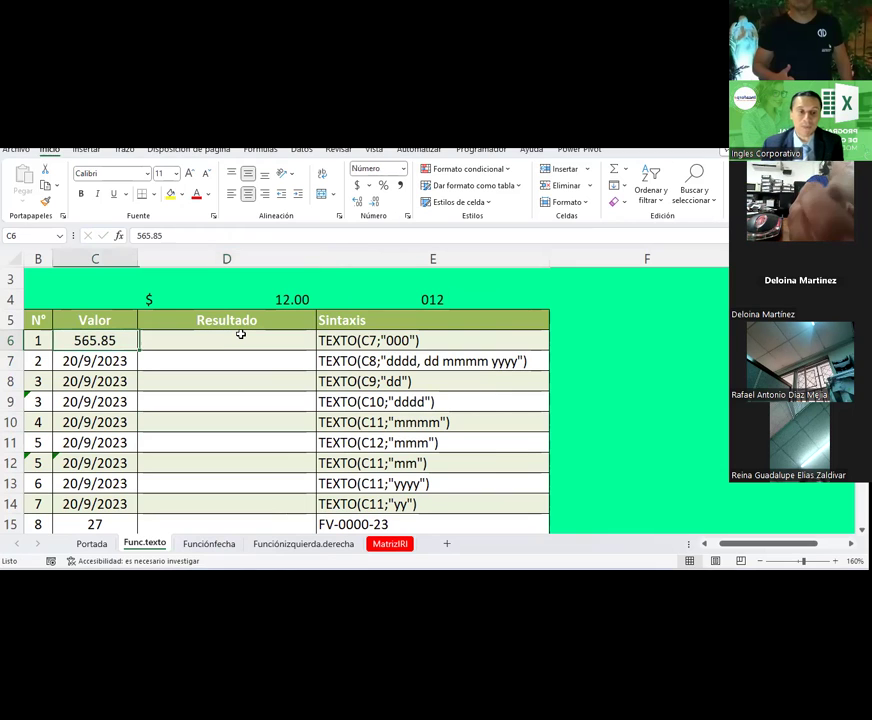
{"action": "type", "text": "12"}
{"action": "key", "text": "Return"}
{"action": "key", "text": "Down"}
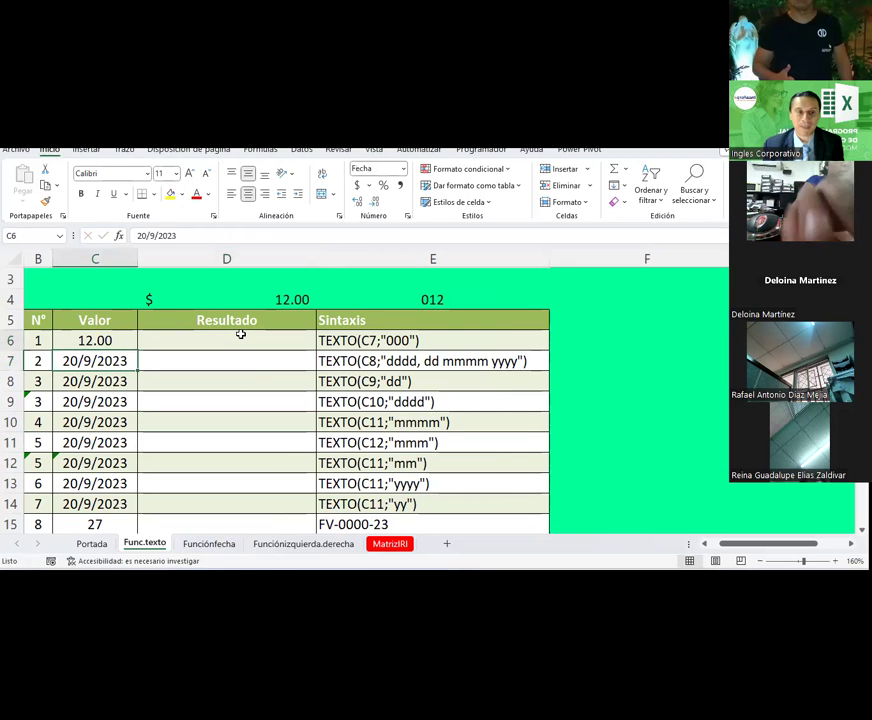
{"action": "key", "text": "Up"}
{"action": "key", "text": "Up"}
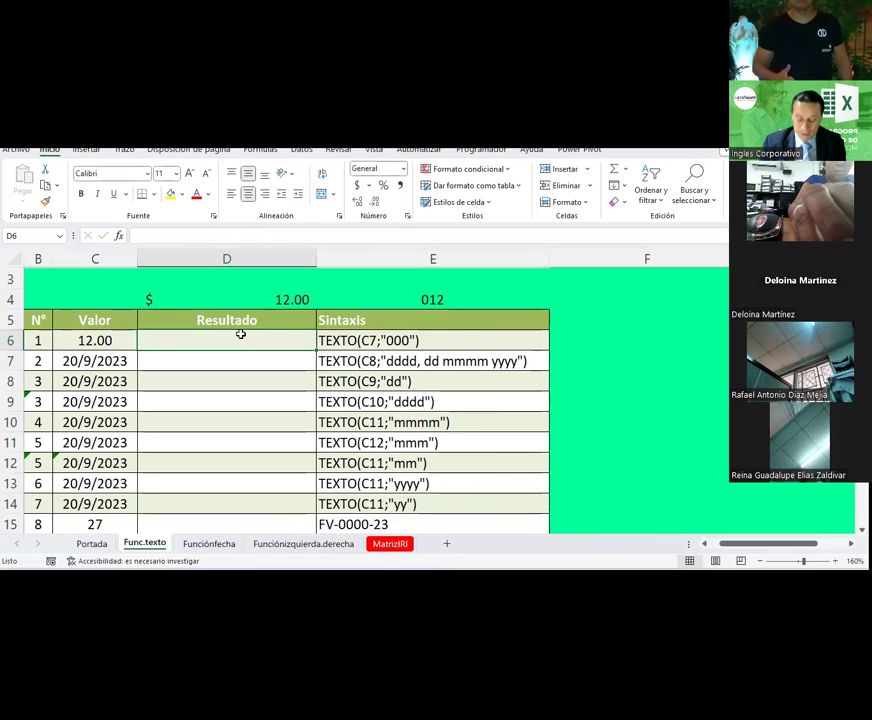
{"action": "left_click", "coordinate": [399, 201]}
{"action": "left_click", "coordinate": [399, 201]}
Step: Inspect the stored number behind the zero-padded display in cell E4
{"action": "left_click", "coordinate": [429, 304]}
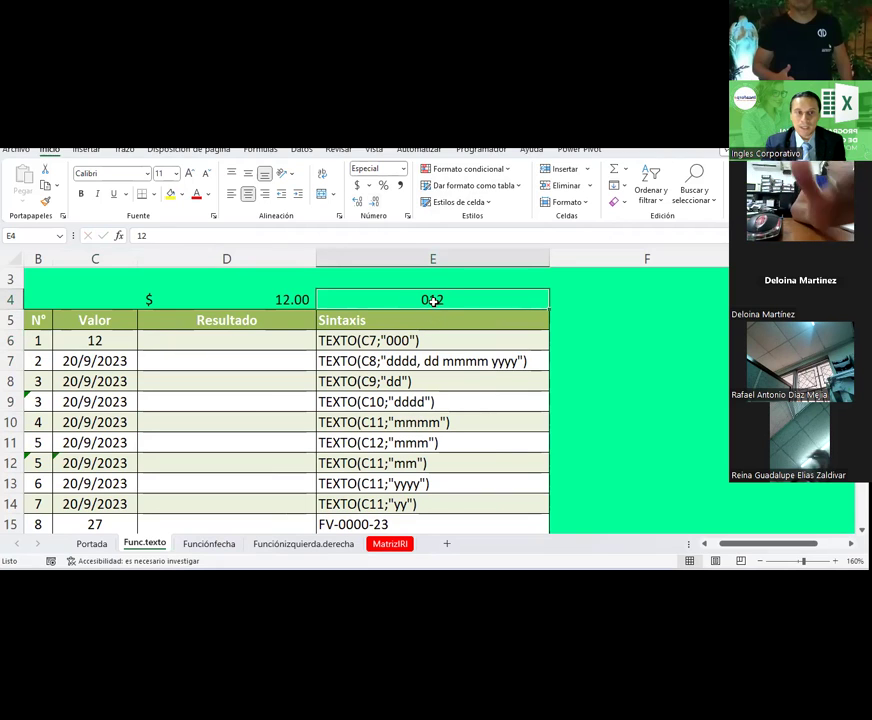
{"action": "left_click", "coordinate": [168, 235]}
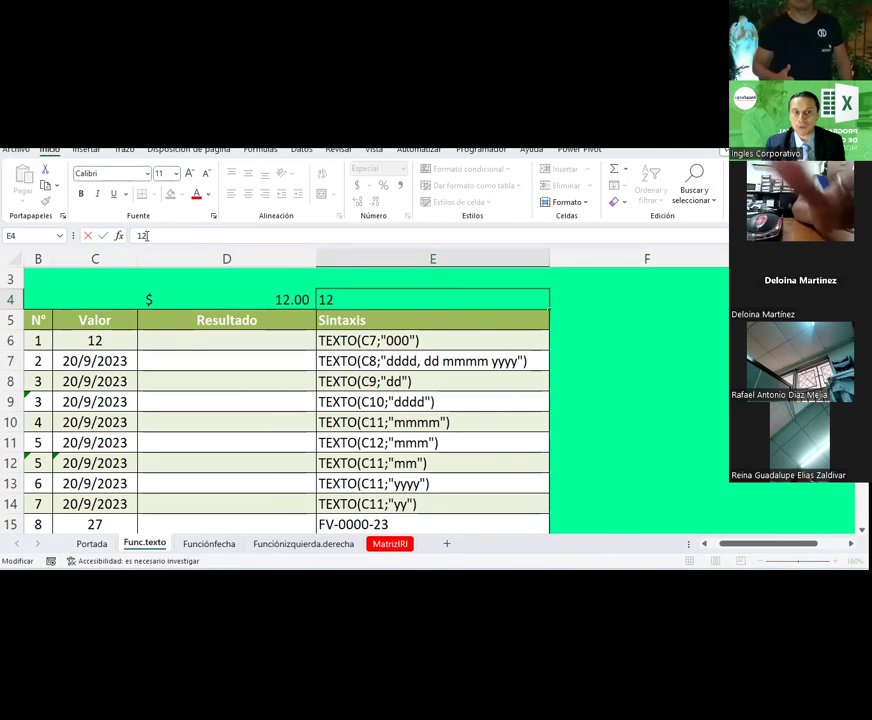
{"action": "left_click", "coordinate": [502, 325]}
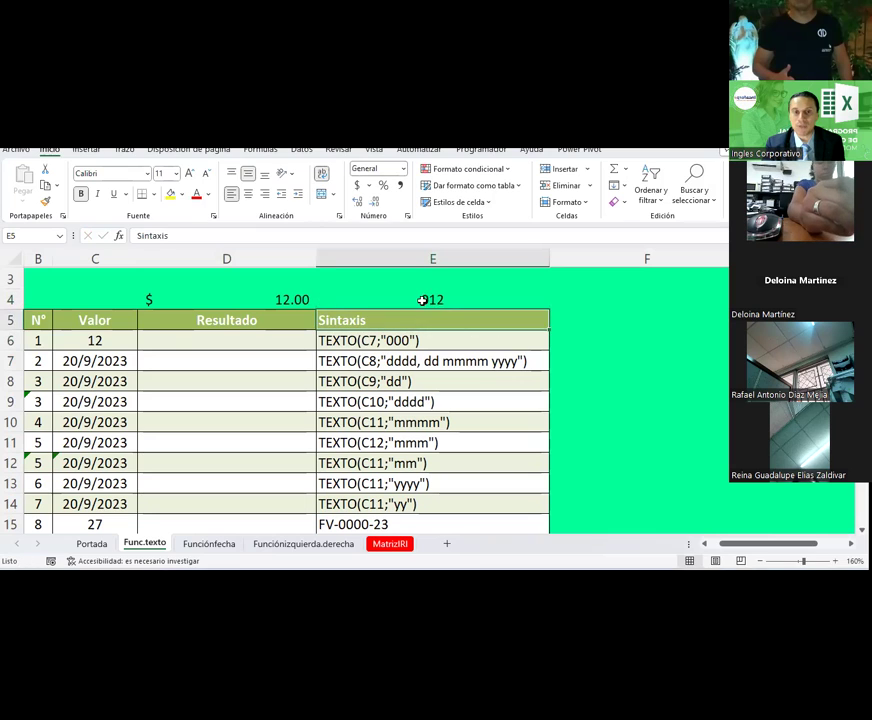
Step: Convert the value in C6 to three-digit text by entering =TEXTO(C6;"000") in Resultado cell D6
{"action": "left_click", "coordinate": [245, 340]}
{"action": "type", "text": "=txt"}
{"action": "key", "text": "BackSpace"}
{"action": "key", "text": "BackSpace"}
{"action": "key", "text": "BackSpace"}
{"action": "type", "text": "texto("}
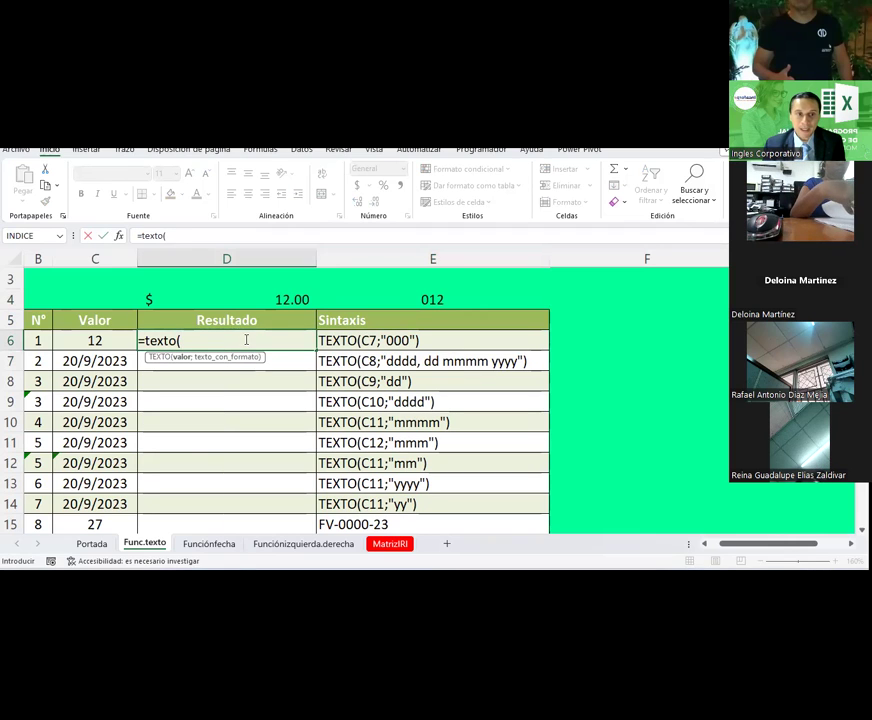
{"action": "key", "text": "Left"}
{"action": "type", "text": ";"}
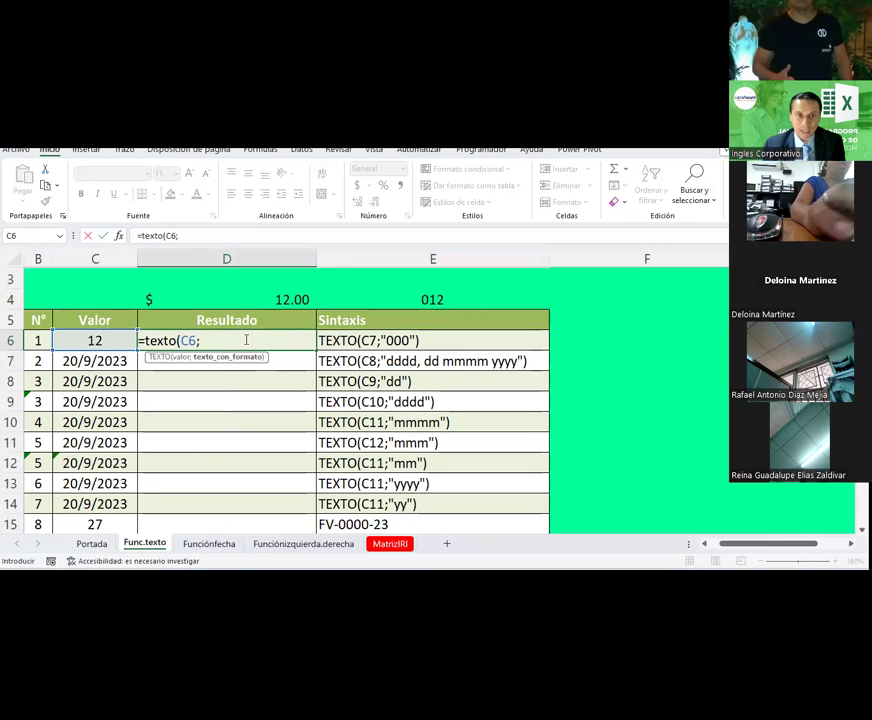
{"action": "type", "text": "\"000\""}
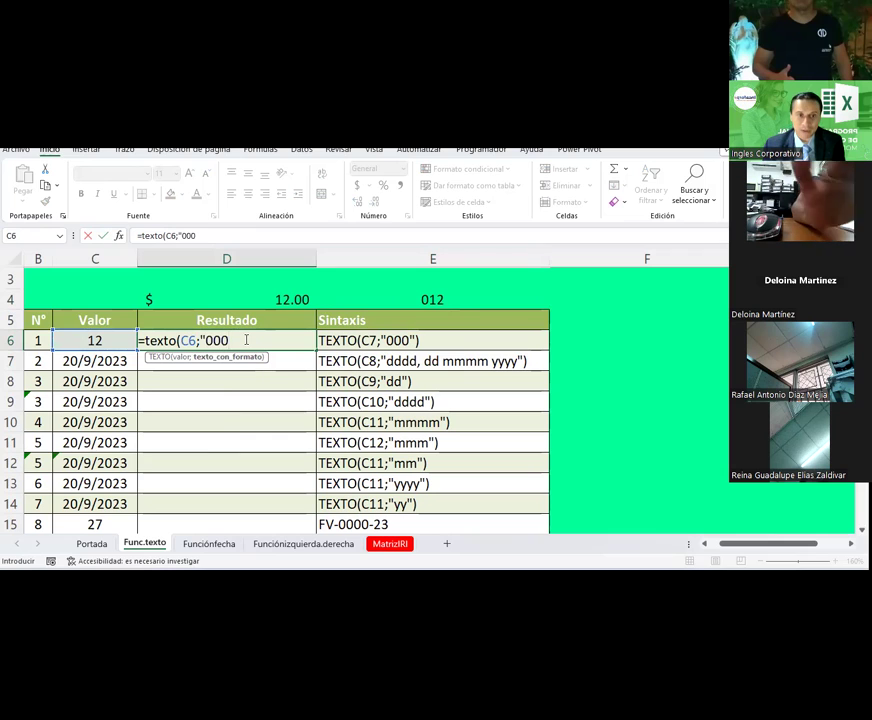
{"action": "type", "text": ")"}
{"action": "key", "text": "Return"}
{"action": "left_click", "coordinate": [243, 340]}
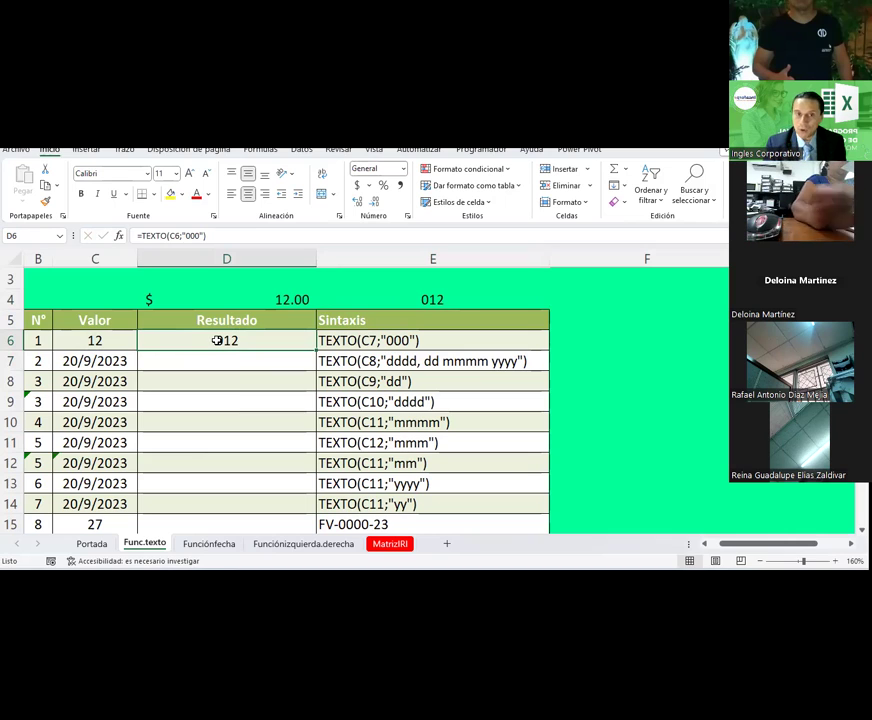
Step: Enter =TEXTO(C7; "dddd, dd mmmm yyyy") in Resultado cell D7 and fit column D's width to its contents
{"action": "left_click", "coordinate": [212, 358]}
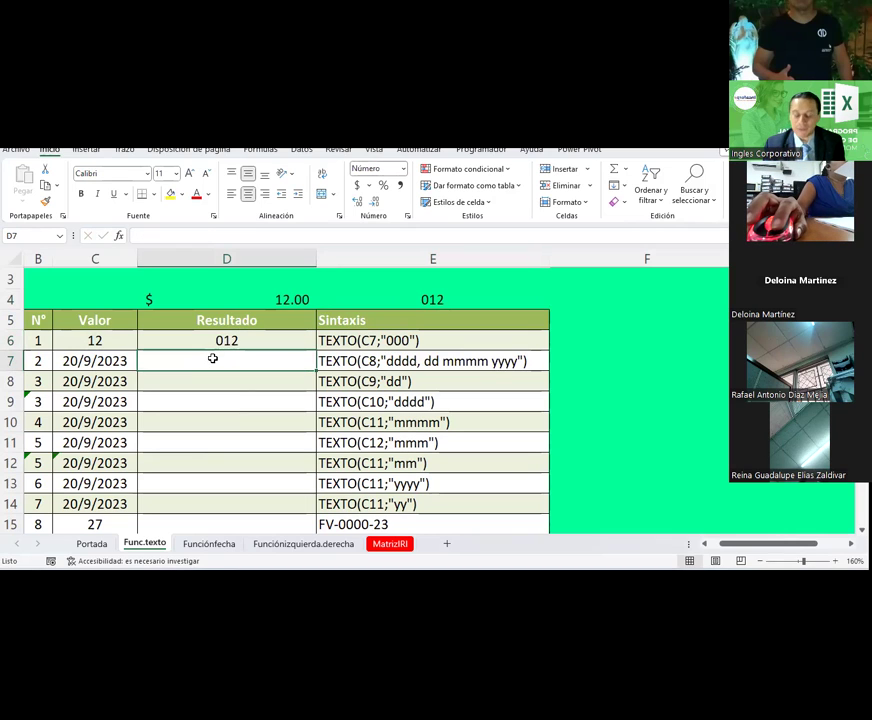
{"action": "type", "text": "="}
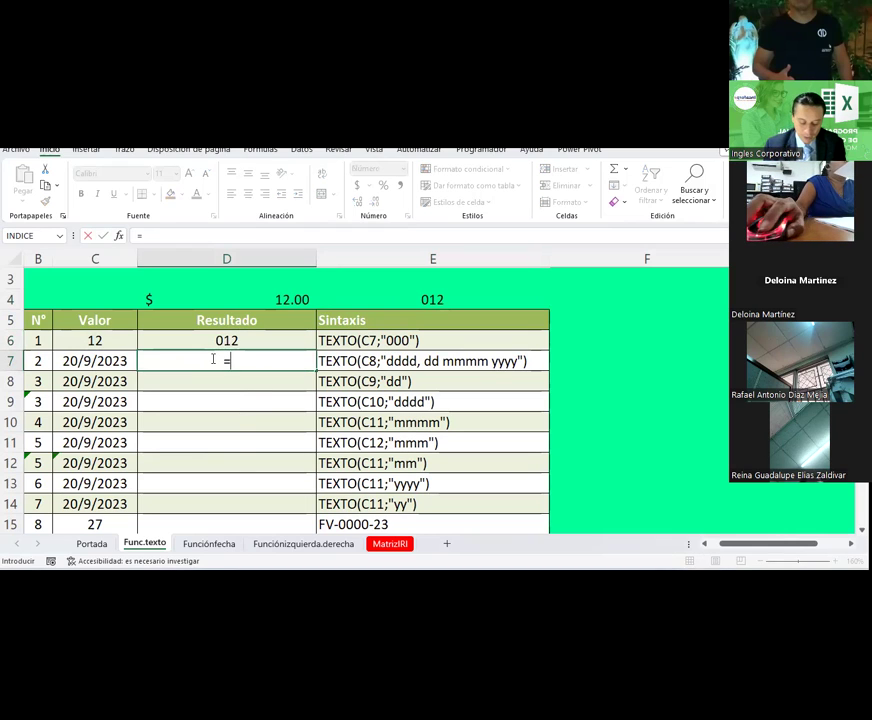
{"action": "type", "text": "texto("}
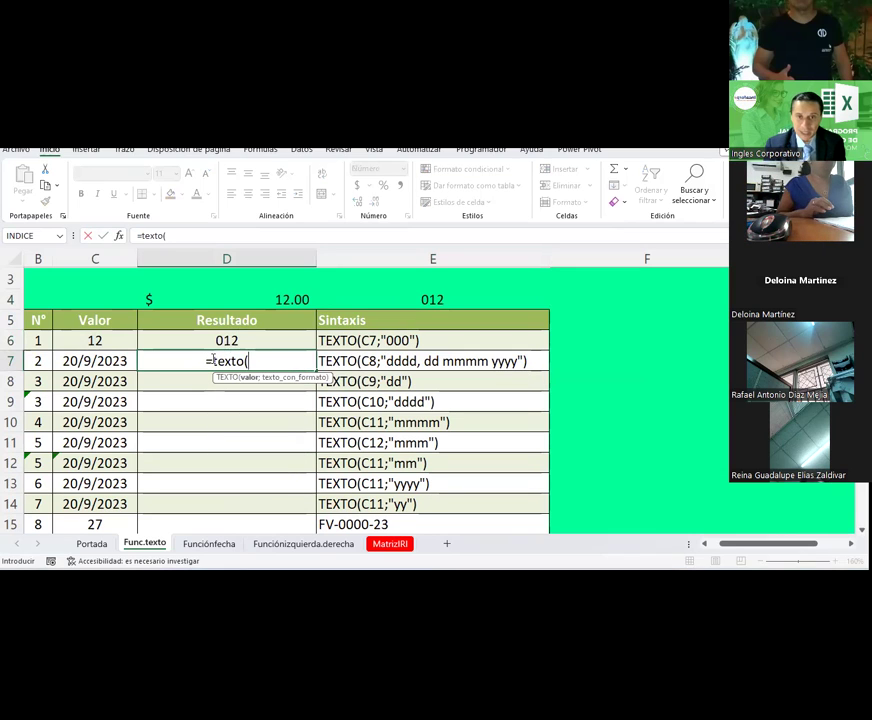
{"action": "left_click", "coordinate": [94, 360]}
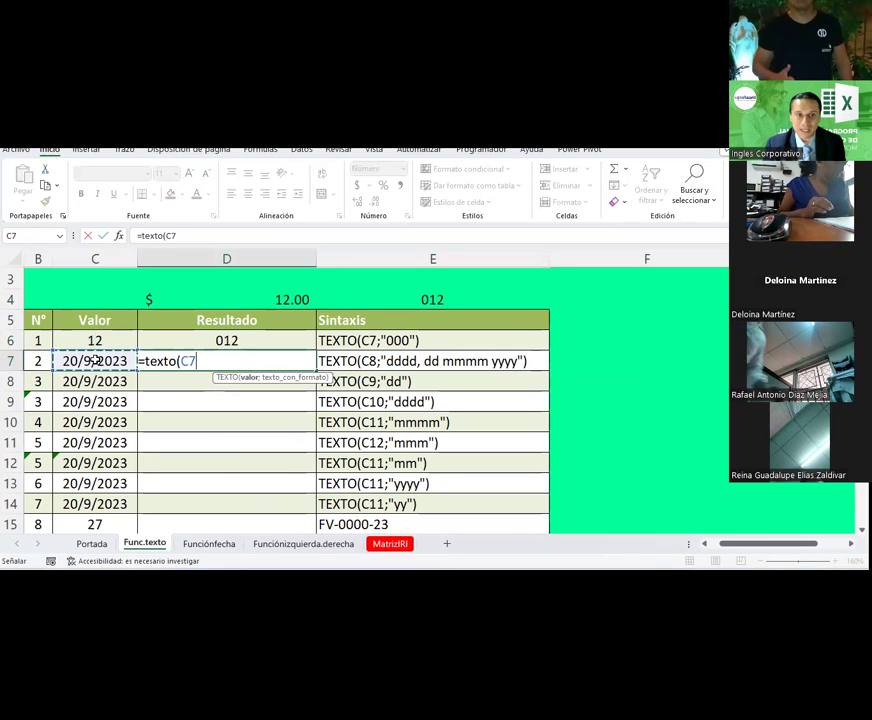
{"action": "type", "text": ";"}
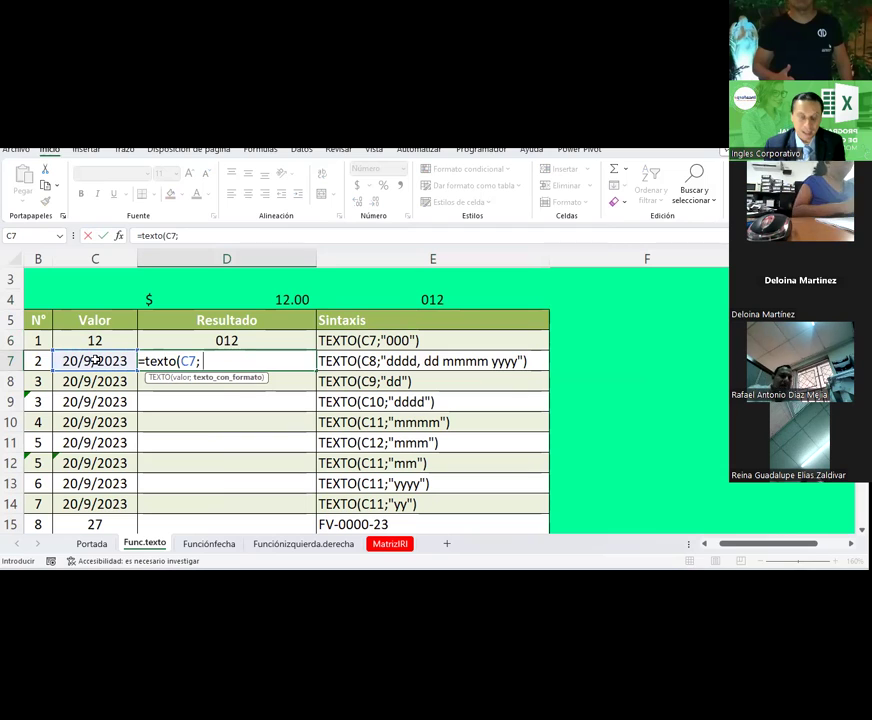
{"action": "type", "text": " \"ddd"}
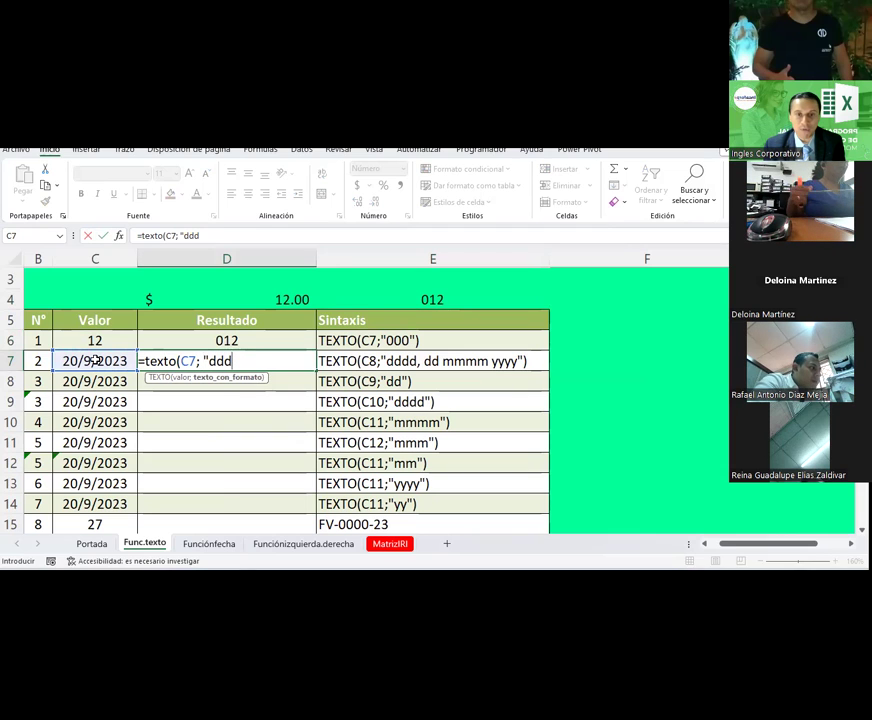
{"action": "type", "text": "d"}
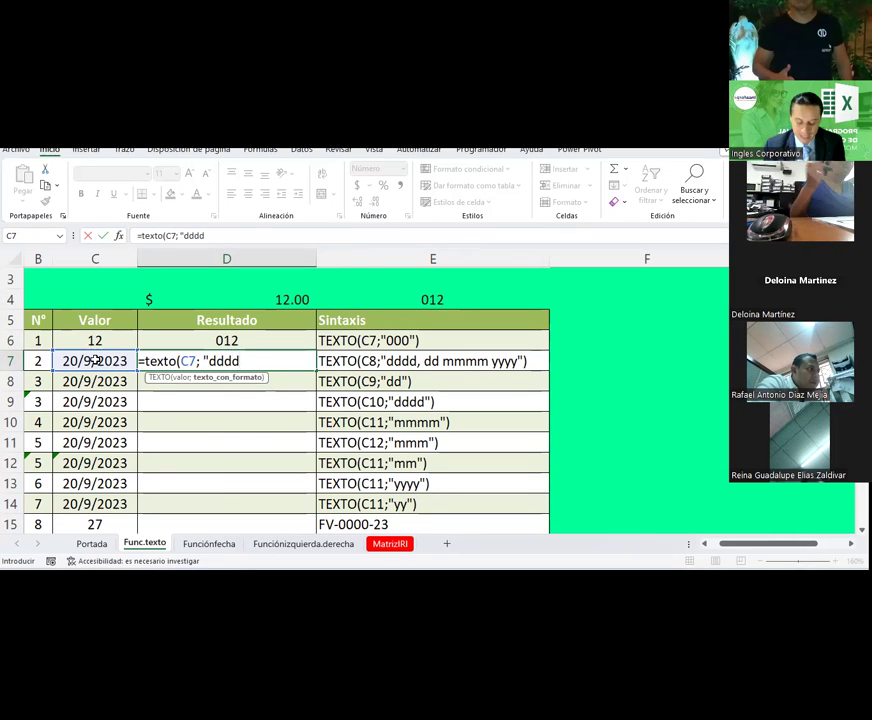
{"action": "type", "text": ","}
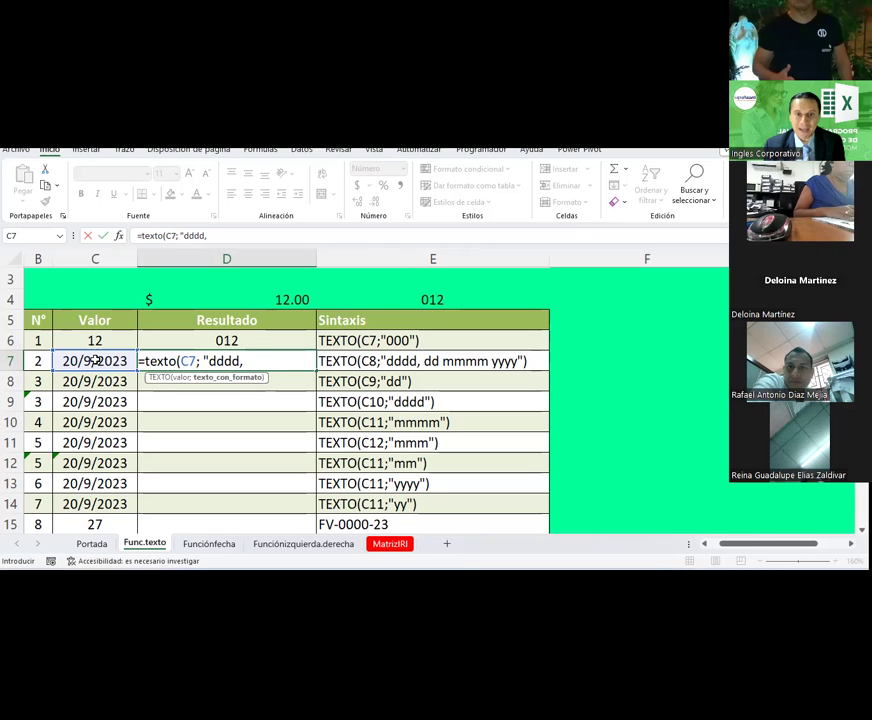
{"action": "type", "text": " dd"}
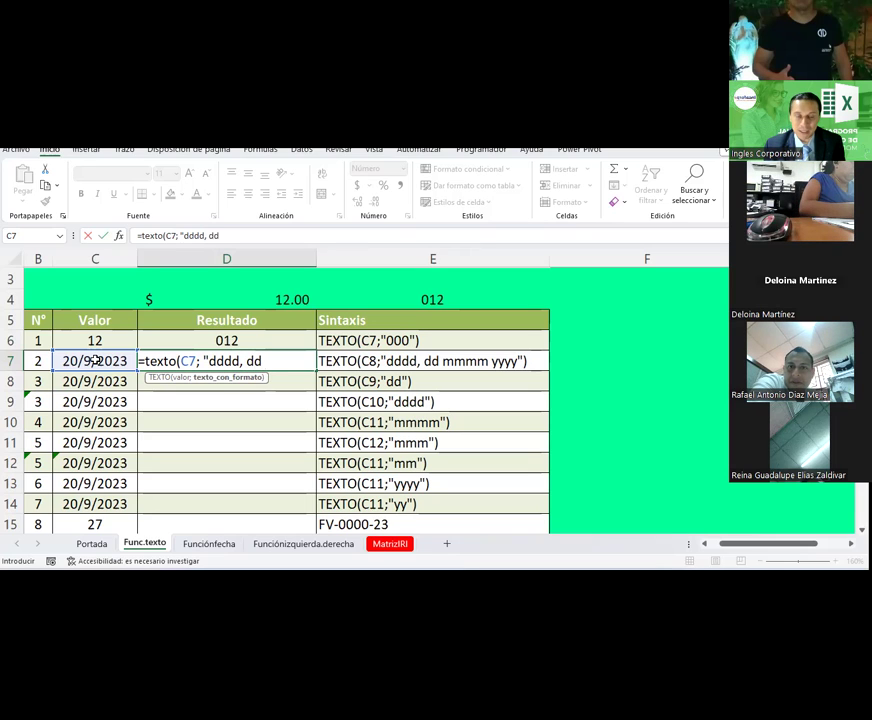
{"action": "type", "text": " mmmm yy"}
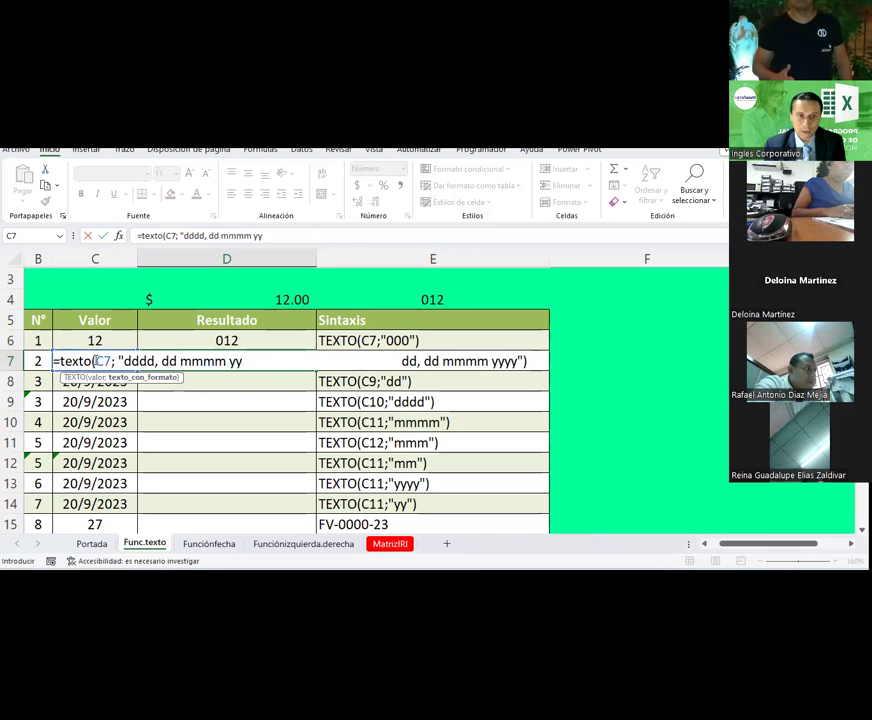
{"action": "type", "text": "yy\")"}
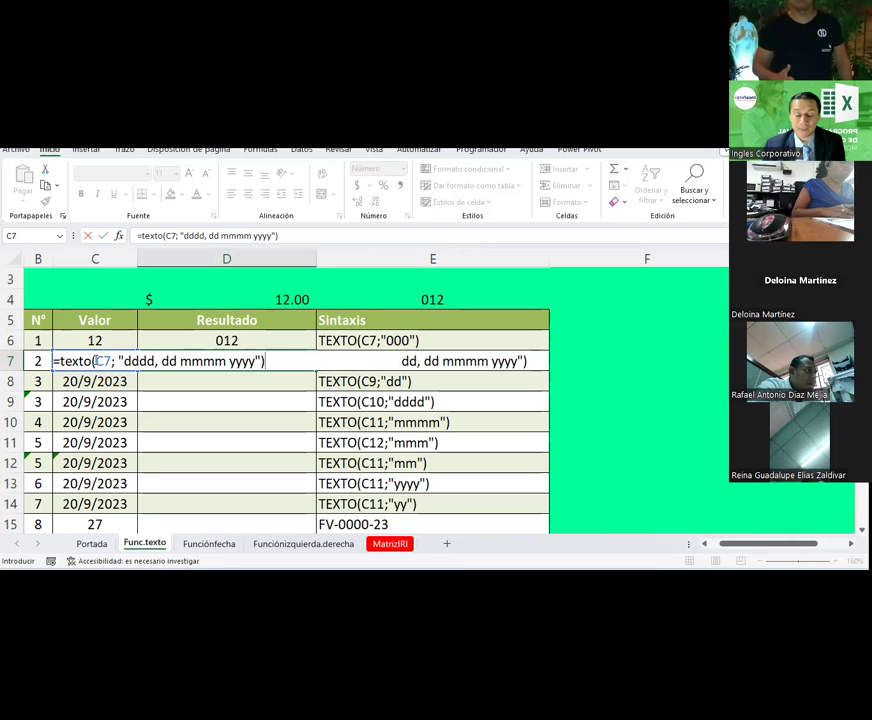
{"action": "key", "text": "Return"}
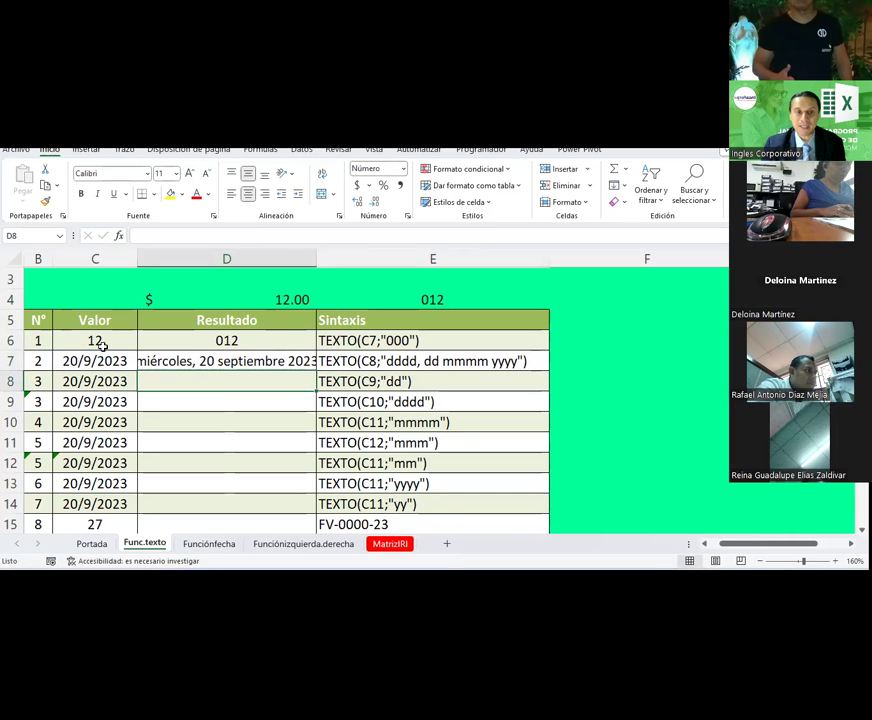
{"action": "double_click", "coordinate": [316, 258]}
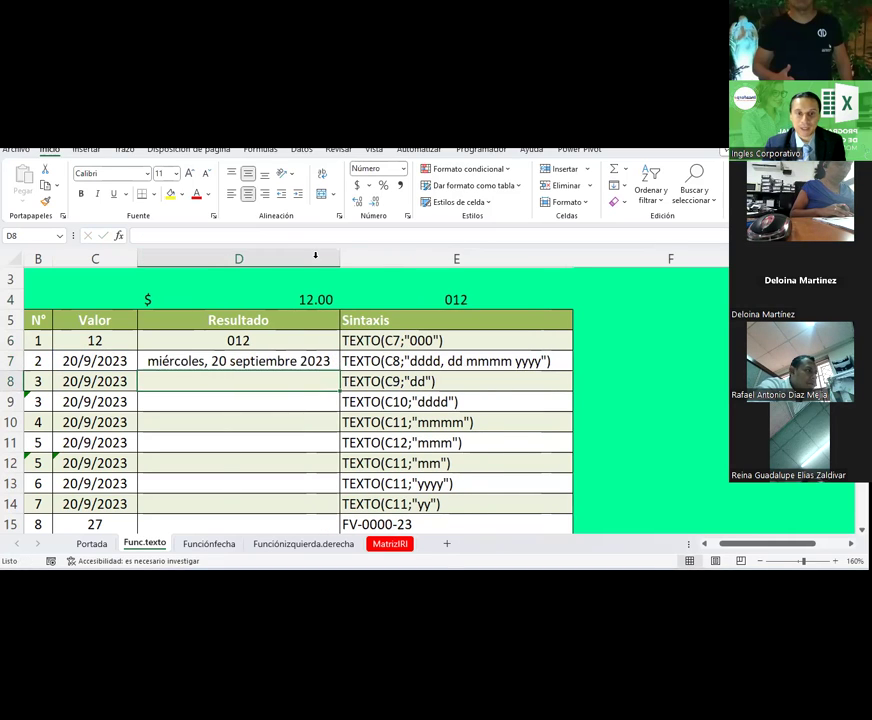
{"action": "left_click", "coordinate": [235, 360]}
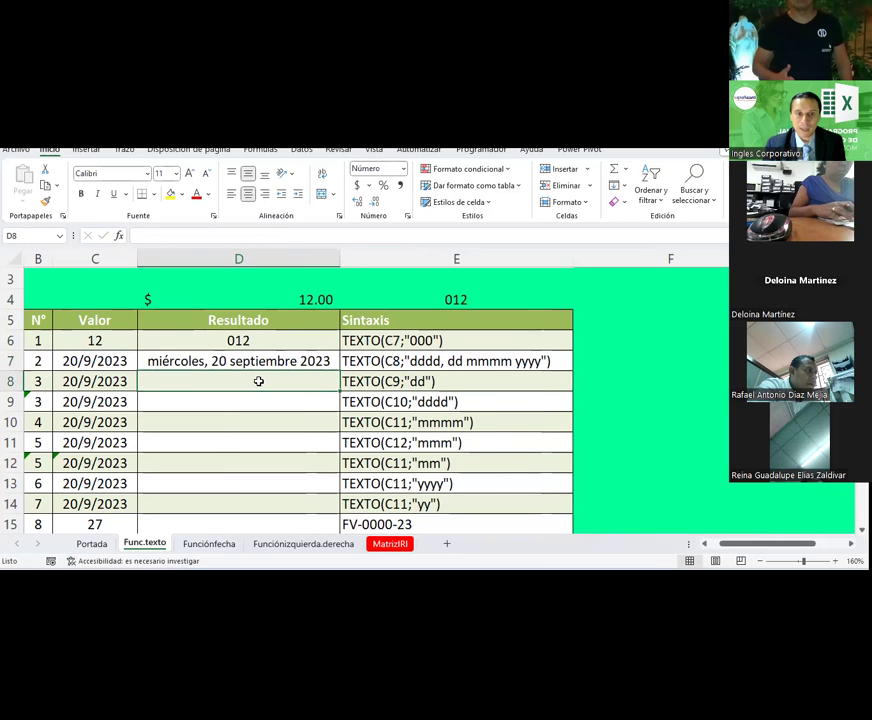
Step: Examine the remaining format examples in the Sintaxis column down to row 16
{"action": "scroll", "coordinate": [258, 381], "scroll_direction": "down", "scroll_amount": 1}
{"action": "left_click", "coordinate": [383, 320]}
{"action": "left_click", "coordinate": [378, 341]}
{"action": "left_click", "coordinate": [378, 381]}
{"action": "left_click", "coordinate": [378, 402]}
{"action": "left_click", "coordinate": [377, 422]}
{"action": "left_click", "coordinate": [378, 442]}
{"action": "left_click", "coordinate": [376, 463]}
{"action": "left_click", "coordinate": [376, 478]}
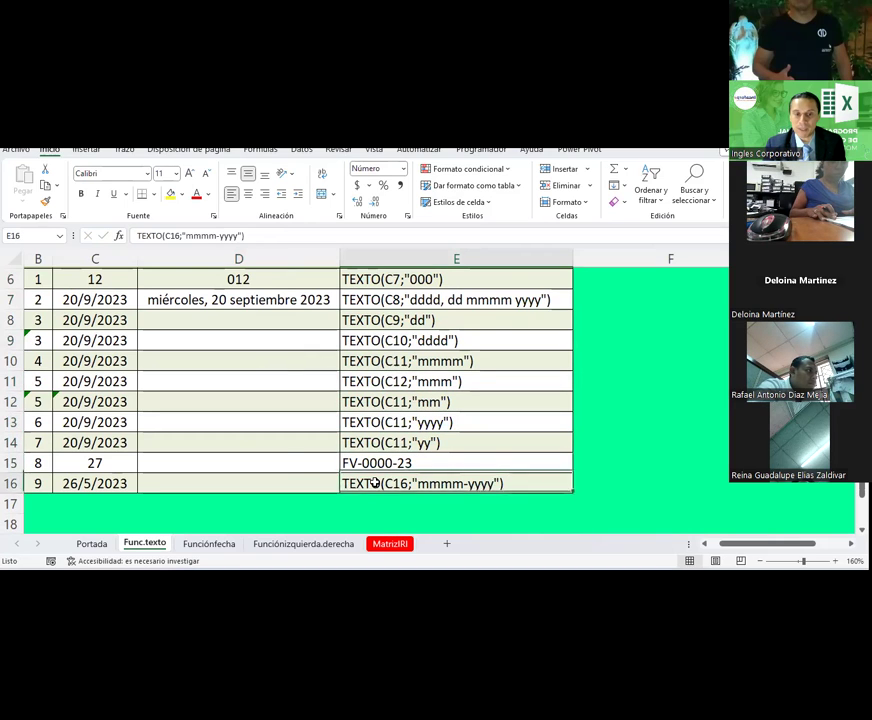
Step: Format the value in C15 as an invoice-style code by entering =TEXTO(C15;"FV-0000-23") in Resultado cell D15
{"action": "left_click", "coordinate": [284, 465]}
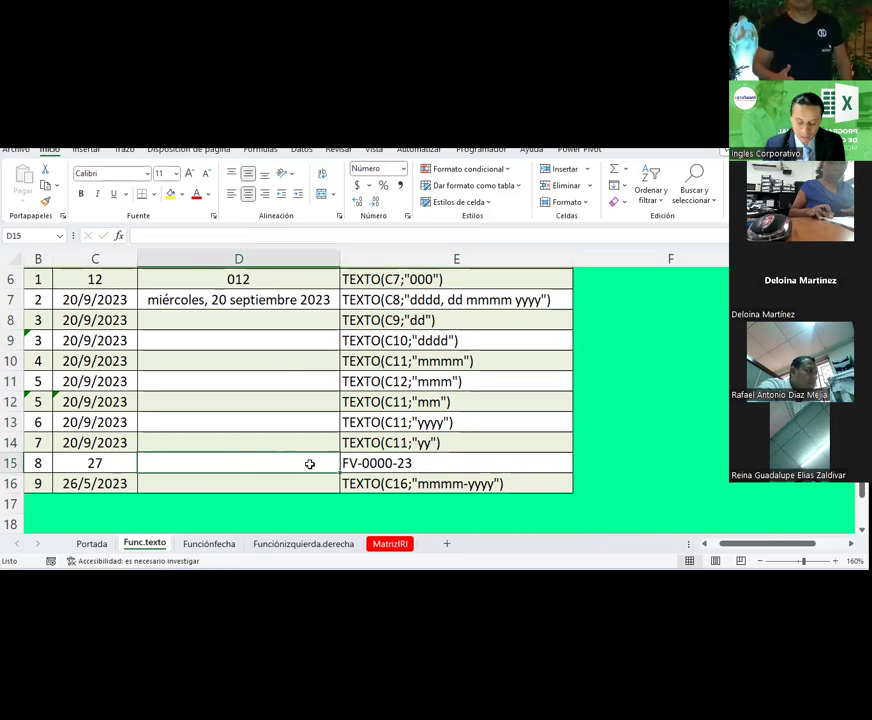
{"action": "type", "text": "="}
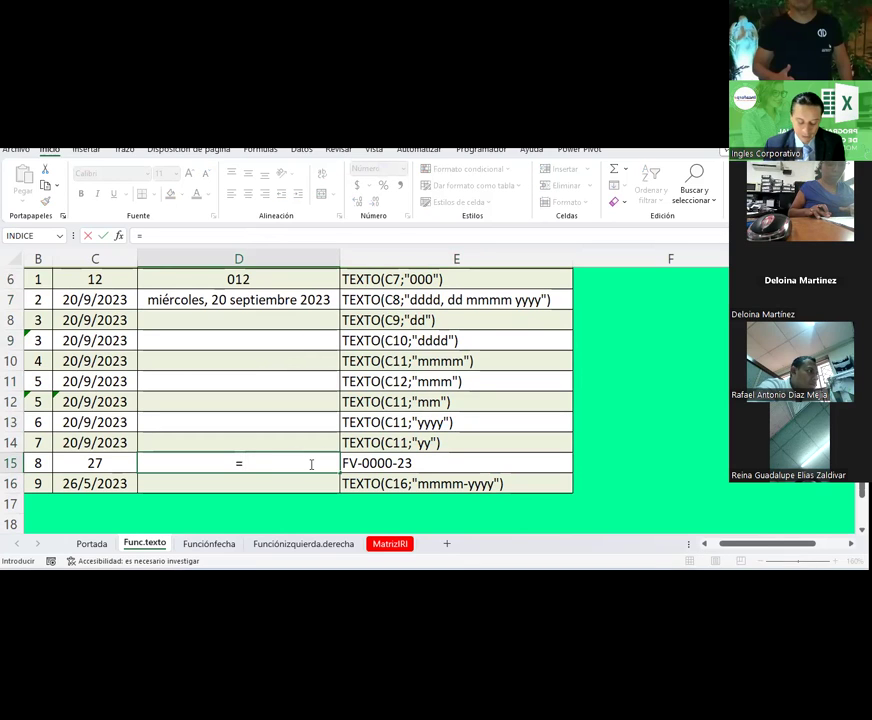
{"action": "type", "text": "TEXTO"}
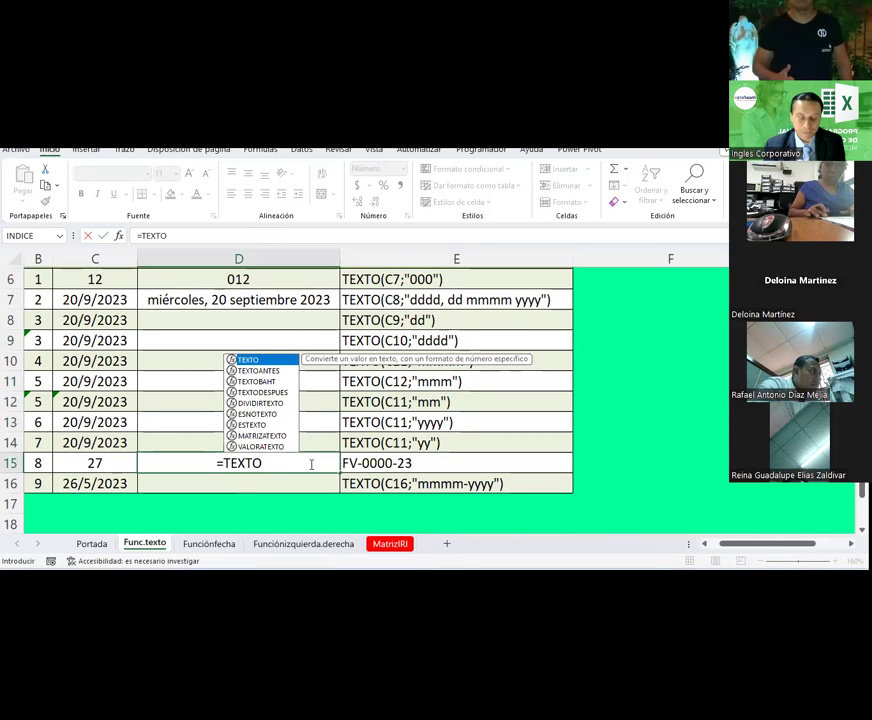
{"action": "type", "text": "("}
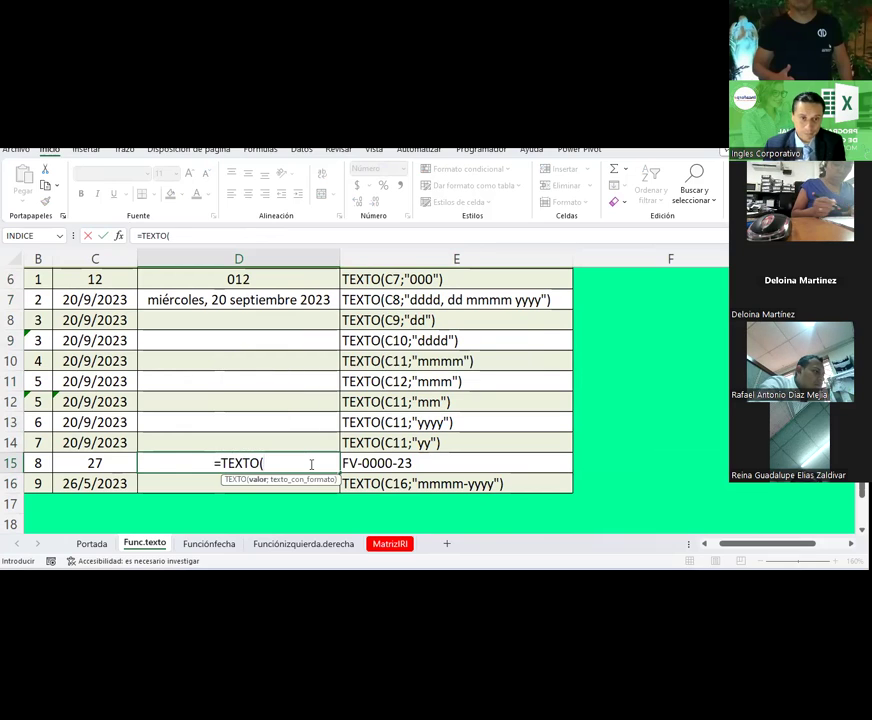
{"action": "key", "text": "Left"}
{"action": "type", "text": ";\"FV-"}
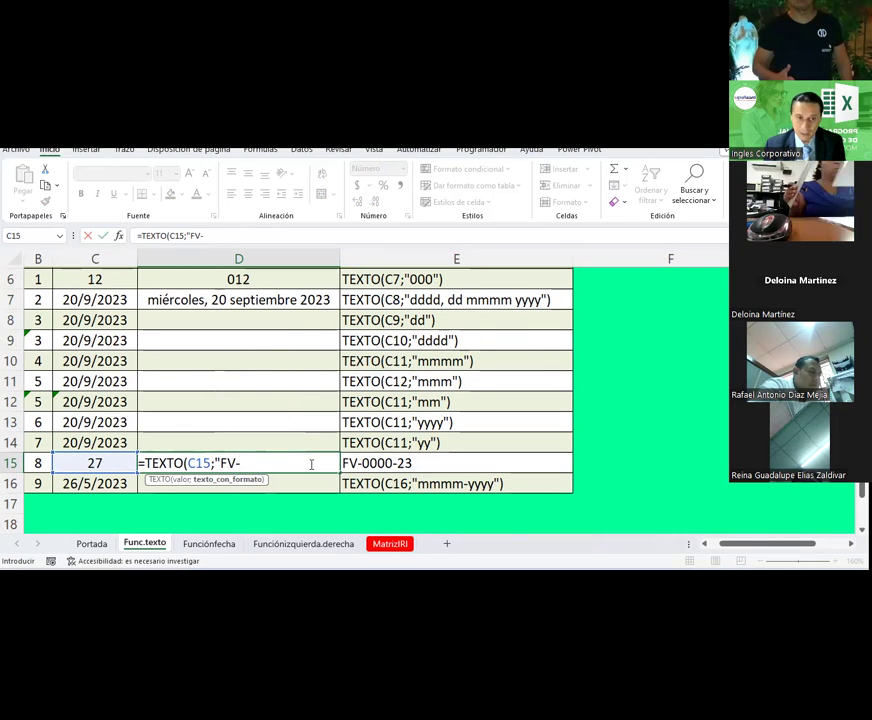
{"action": "type", "text": "0000-23\")"}
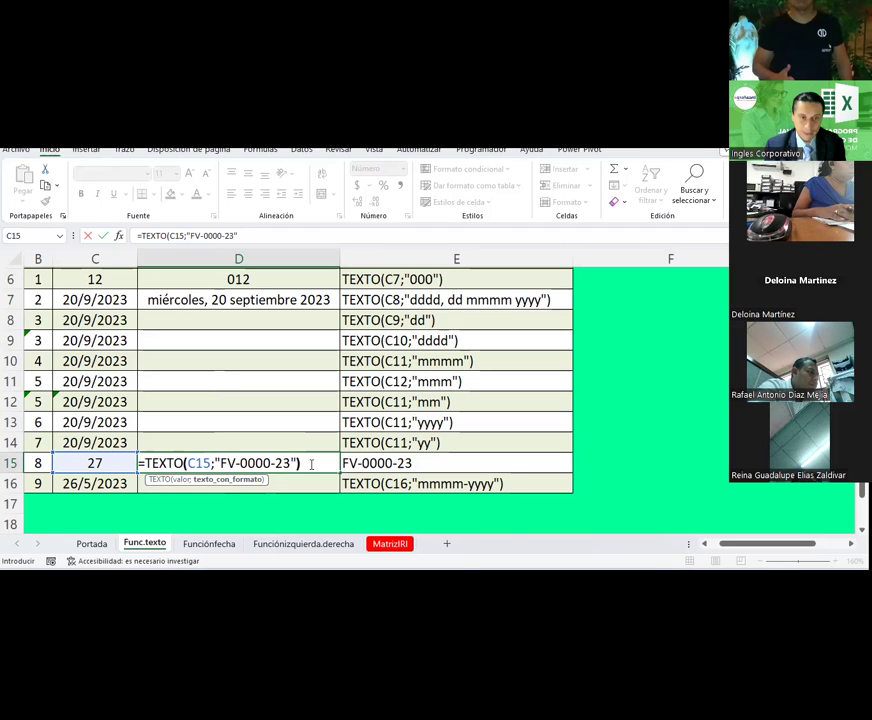
{"action": "key", "text": "Return"}
{"action": "left_click", "coordinate": [310, 464]}
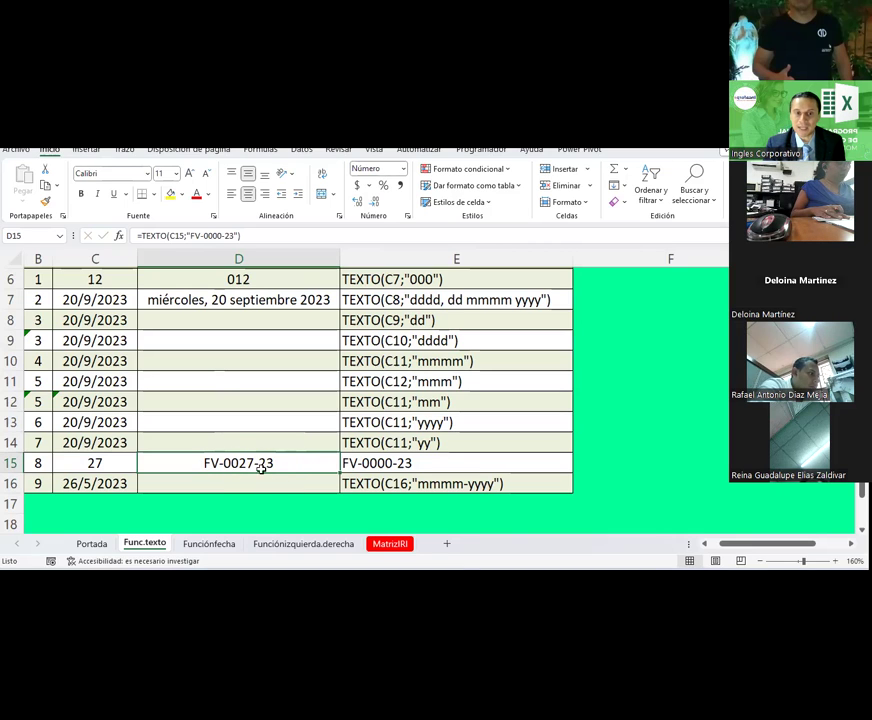
Step: Review the Sintaxis examples between E16 and E9 again, comparing the code format with the date formats
{"action": "left_click", "coordinate": [347, 463]}
{"action": "left_click", "coordinate": [374, 481]}
{"action": "left_click", "coordinate": [374, 443]}
{"action": "left_click", "coordinate": [372, 361]}
{"action": "left_click", "coordinate": [366, 338]}
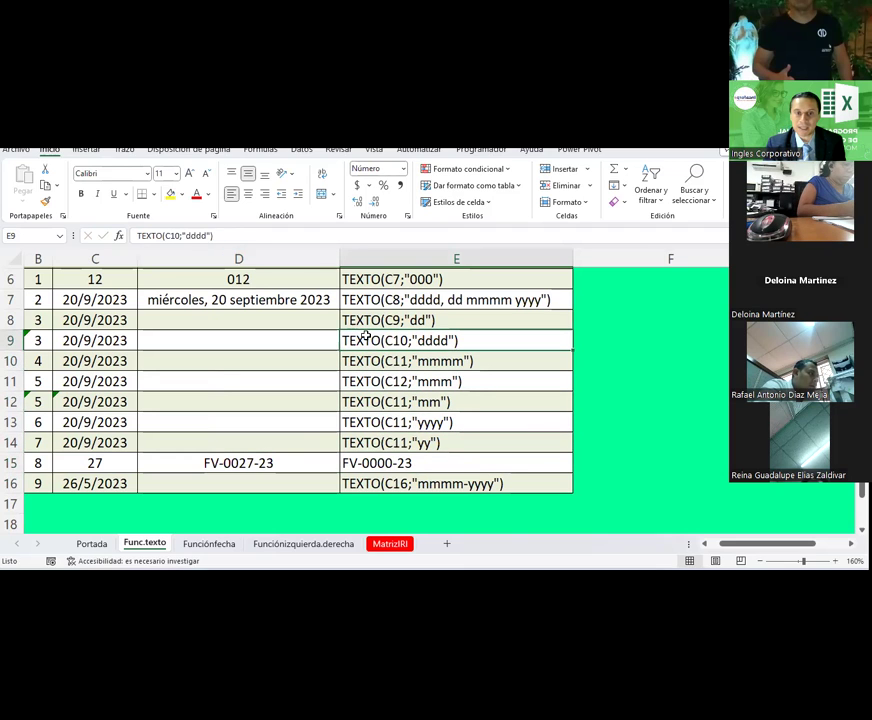
Step: Go to the Funciónfecha sheet and extract the first date's year by entering =AÑO(C8) in Año cell D8
{"action": "left_click", "coordinate": [212, 546]}
{"action": "left_click", "coordinate": [346, 517]}
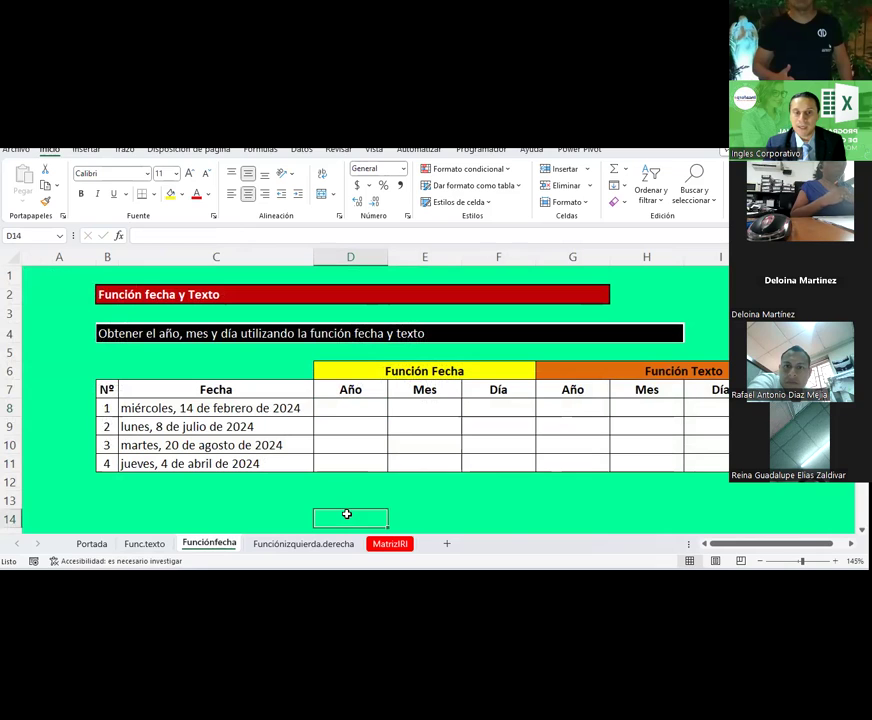
{"action": "left_click", "coordinate": [362, 409]}
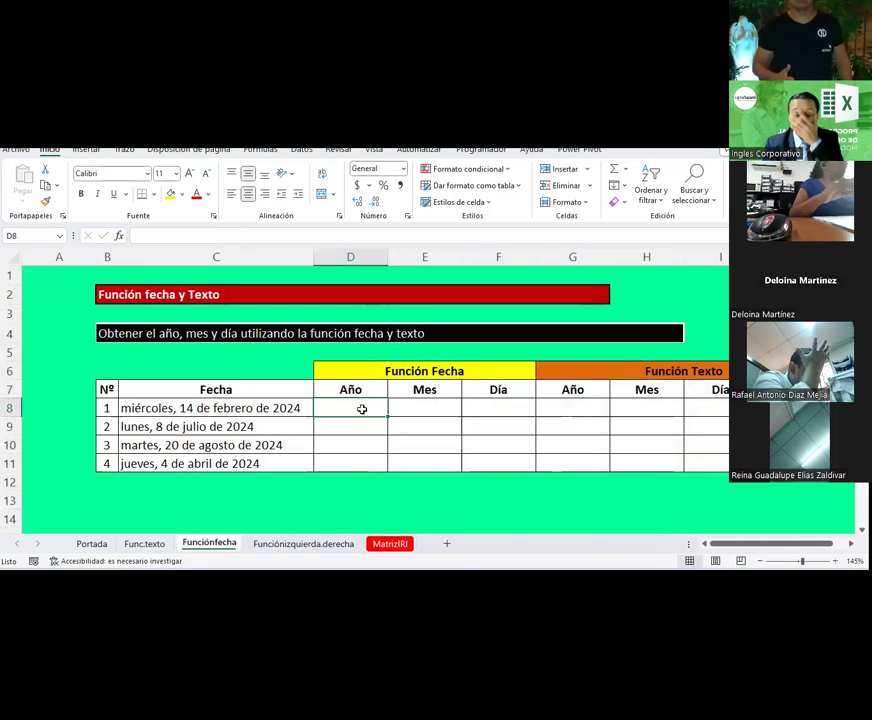
{"action": "left_click", "coordinate": [438, 378]}
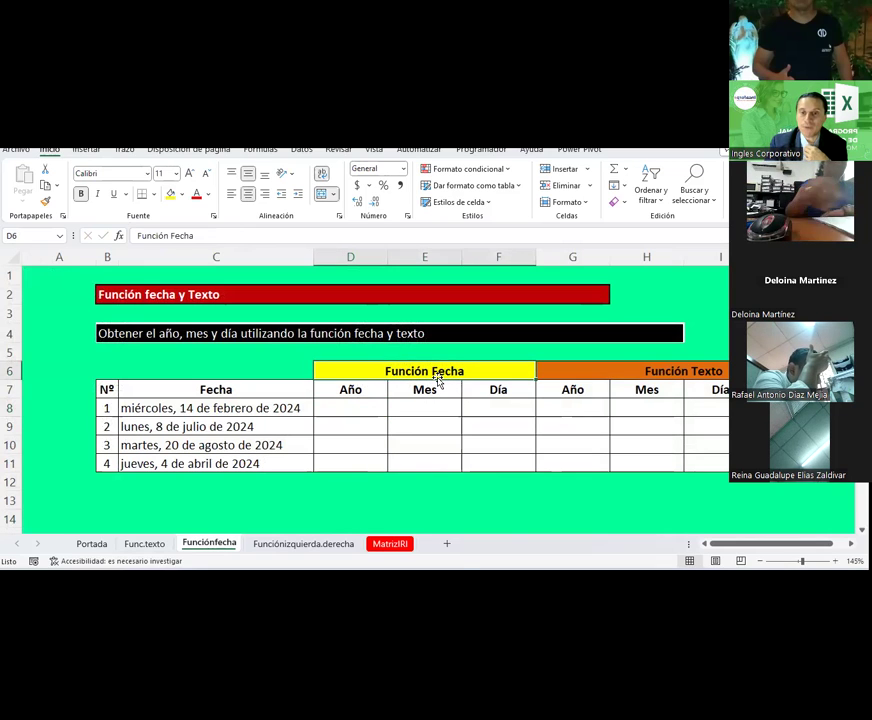
{"action": "left_click", "coordinate": [692, 365]}
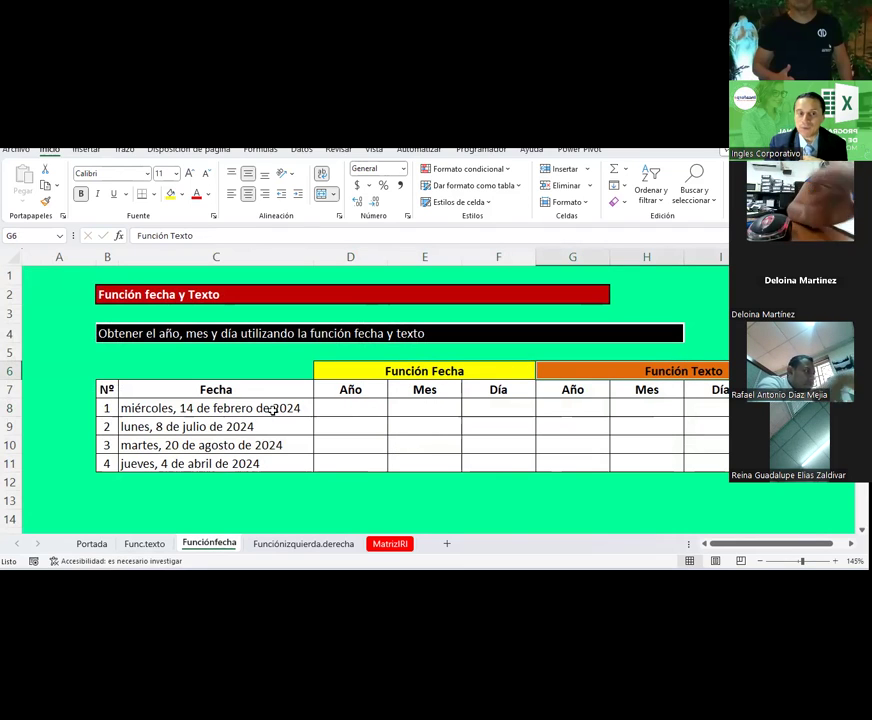
{"action": "left_click", "coordinate": [349, 410]}
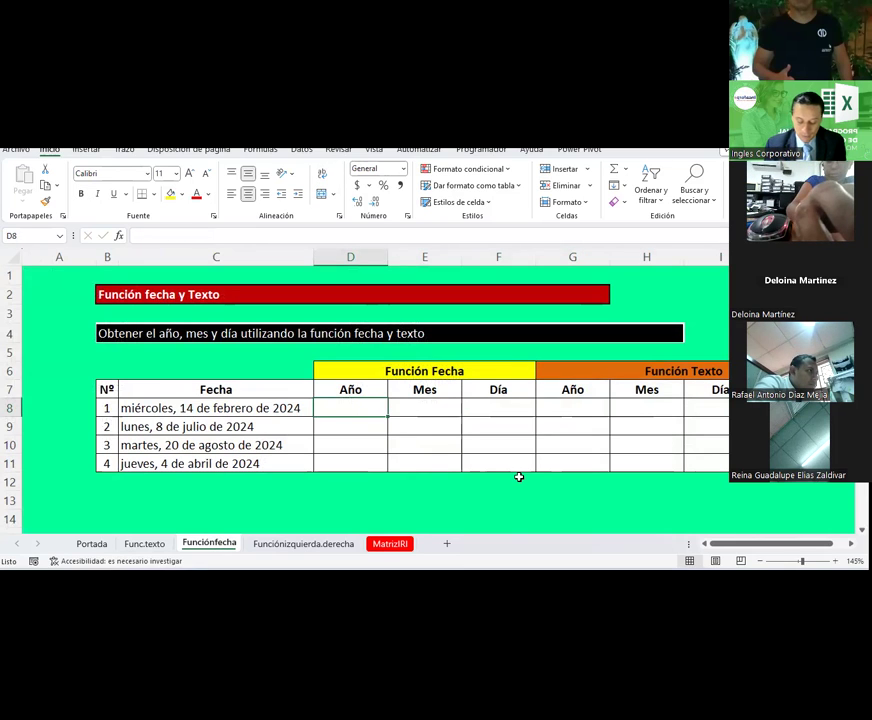
{"action": "type", "text": "=AÑO"}
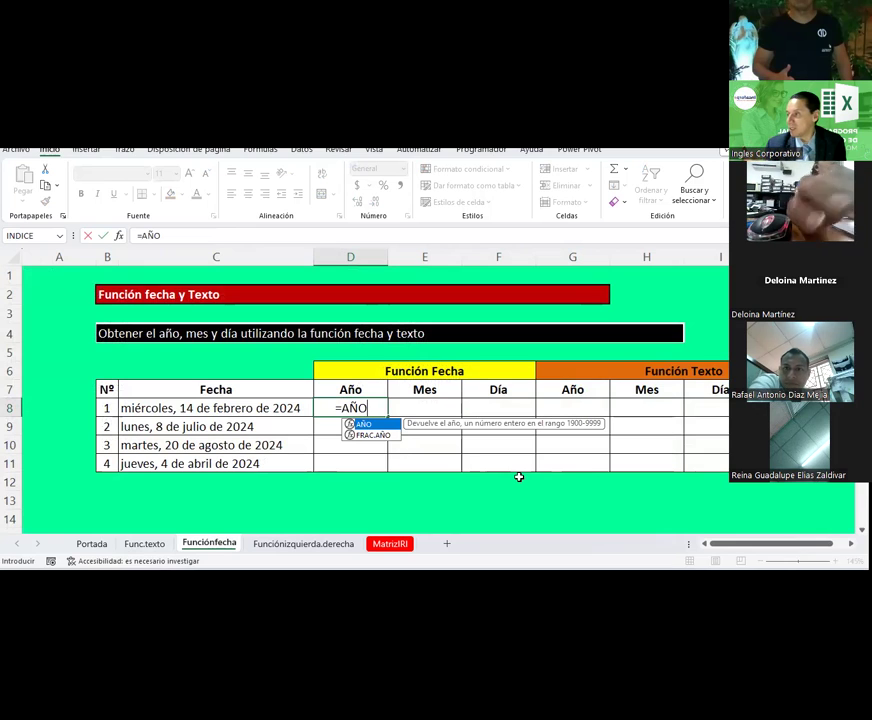
{"action": "type", "text": "("}
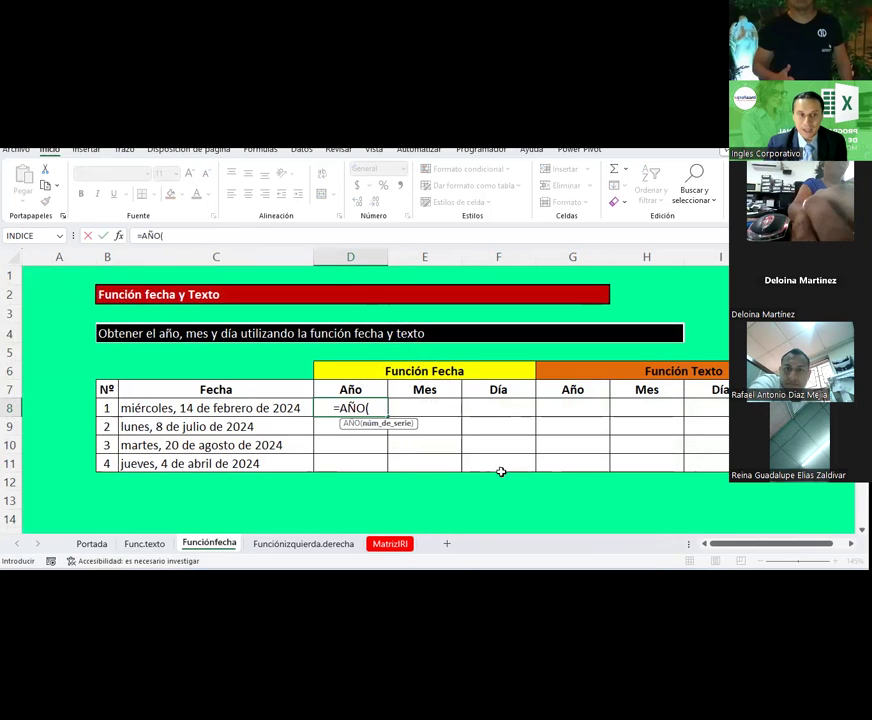
{"action": "left_click", "coordinate": [243, 409]}
{"action": "key", "text": "Return"}
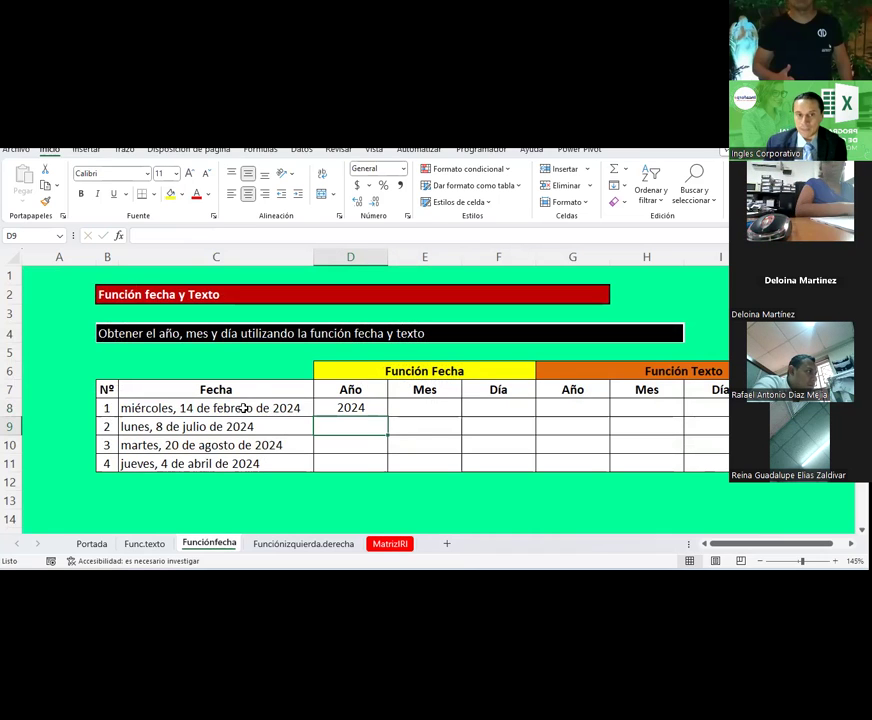
Step: Extract the first date's month by entering =MES(C8) in Mes cell E8, and select the adjacent Día cell F8
{"action": "key", "text": "Up"}
{"action": "key", "text": "Right"}
{"action": "type", "text": "=ME"}
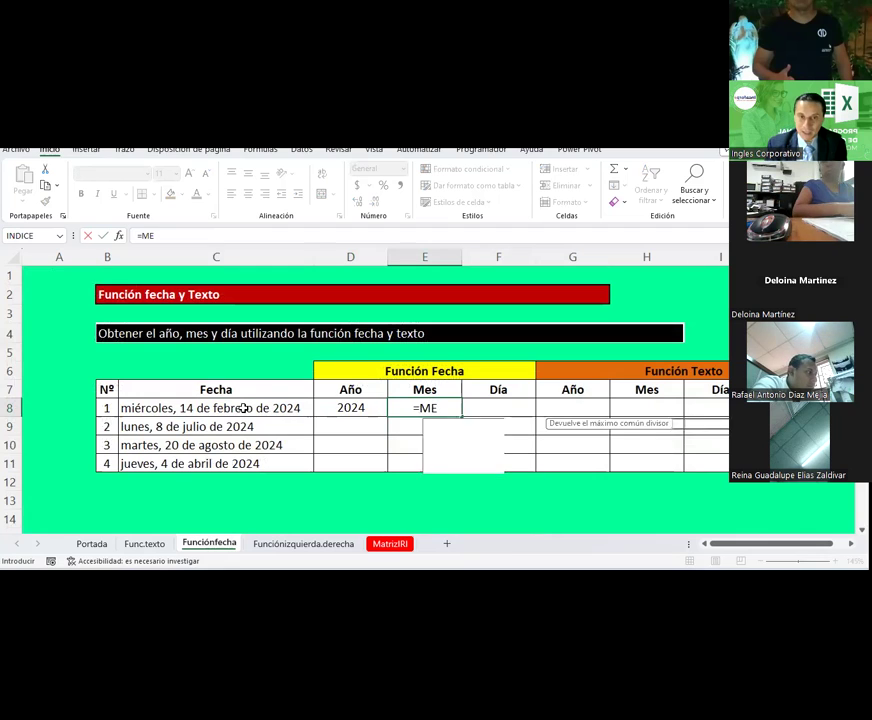
{"action": "type", "text": "S("}
{"action": "left_click", "coordinate": [243, 408]}
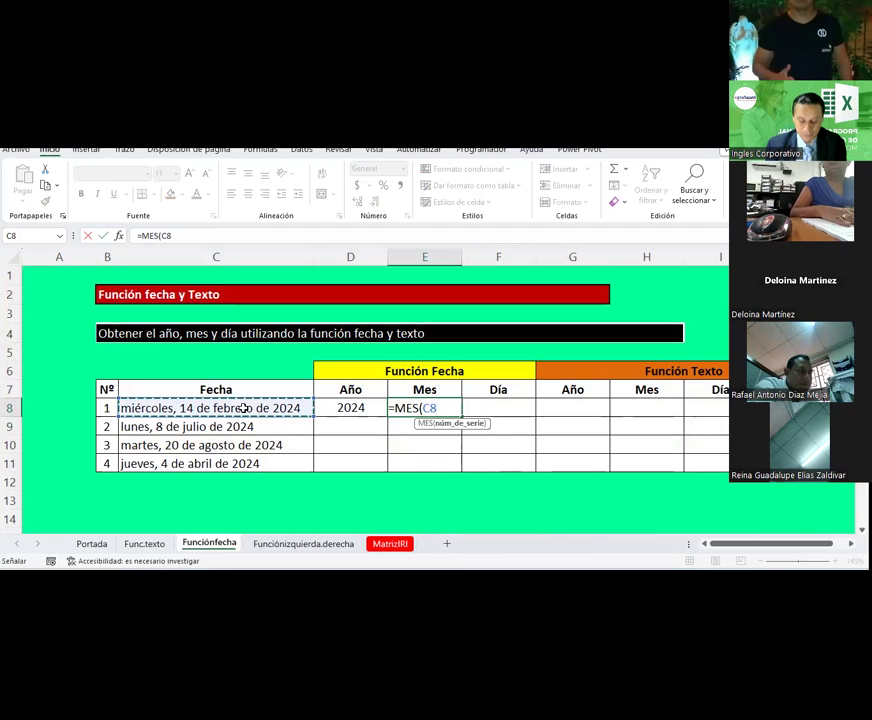
{"action": "type", "text": ")"}
{"action": "key", "text": "Return"}
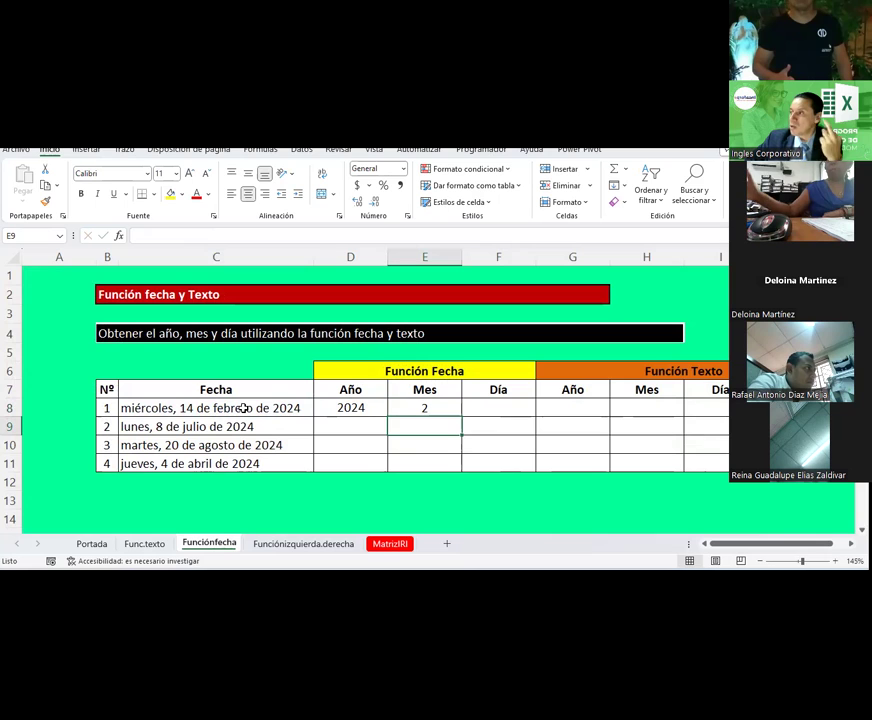
{"action": "key", "text": "Up"}
{"action": "key", "text": "Right"}
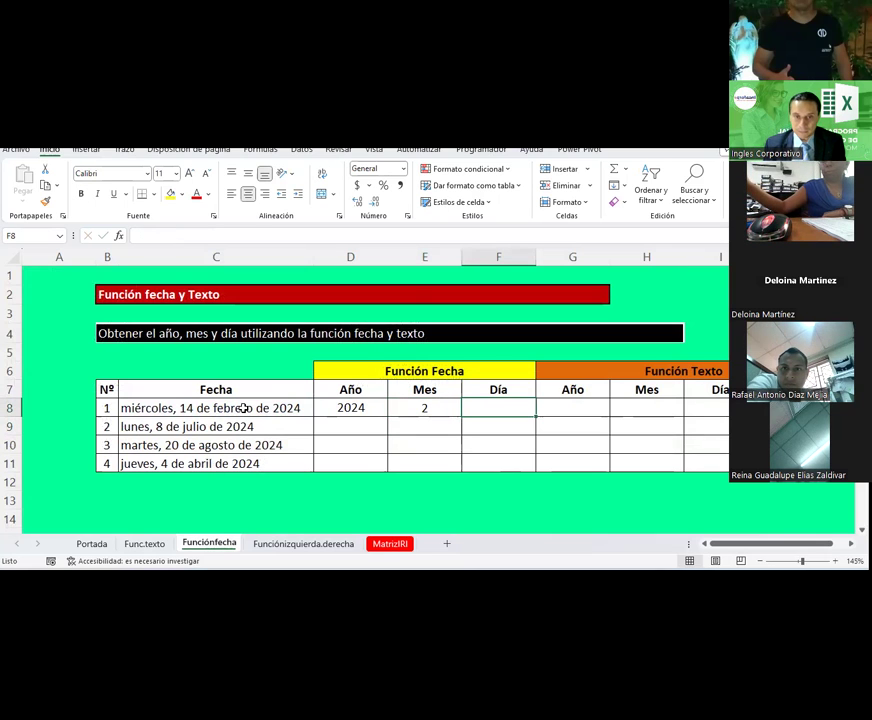
Step: Extract the first date's day by entering =DIA(C8) in Día cell F8 under Función Fecha
{"action": "type", "text": "=DIA"}
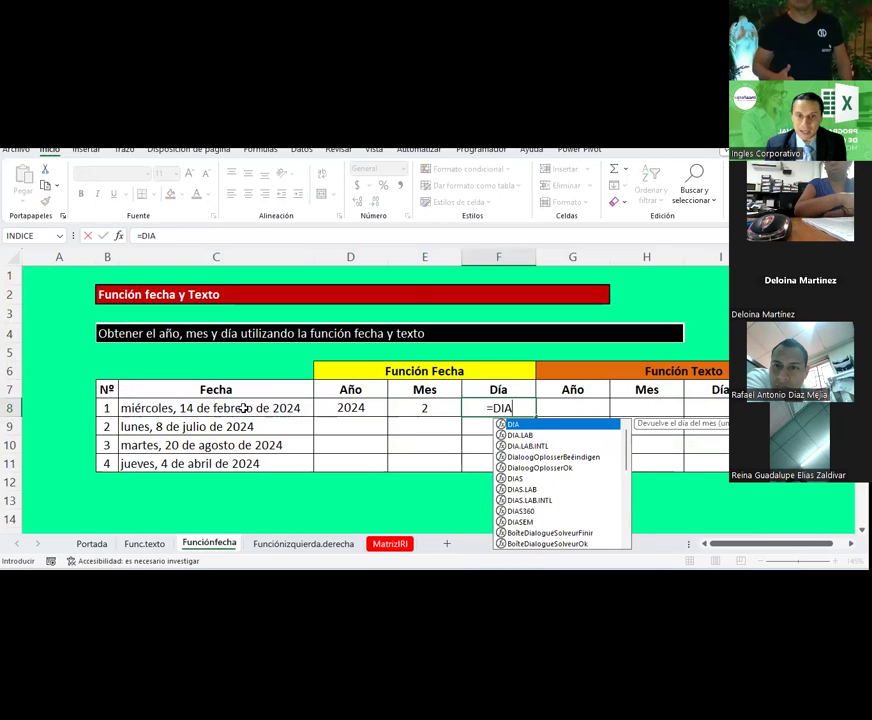
{"action": "type", "text": "("}
{"action": "key", "text": "Left"}
{"action": "key", "text": "Left"}
{"action": "key", "text": "Left"}
{"action": "type", "text": ")"}
{"action": "key", "text": "ctrl+Return"}
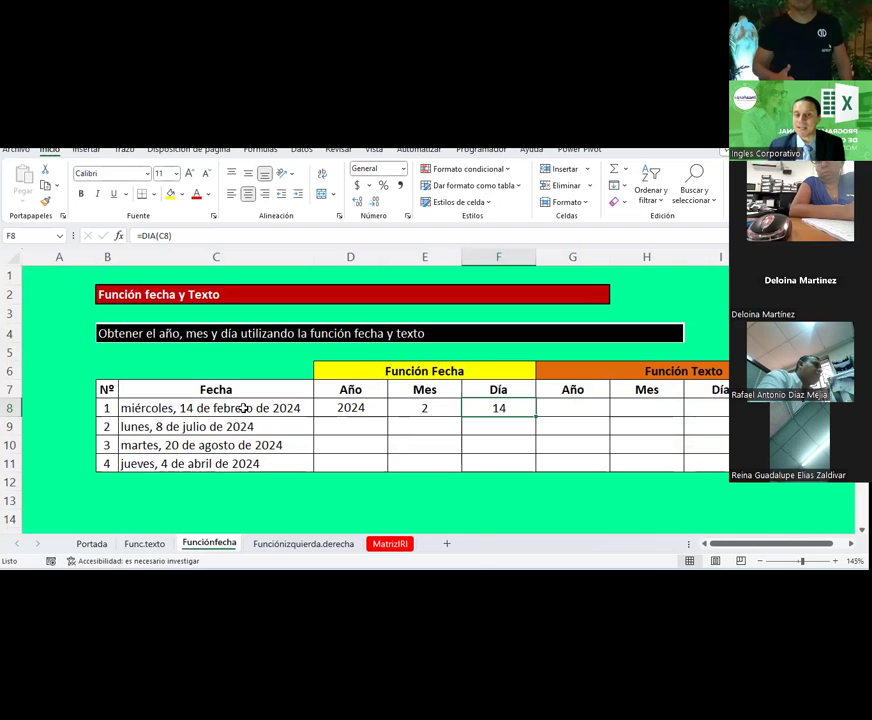
Step: Extract the first date's four-digit year by entering =TEXTO(C8;"yyyy") in Año cell G8 under Función Texto
{"action": "key", "text": "Right"}
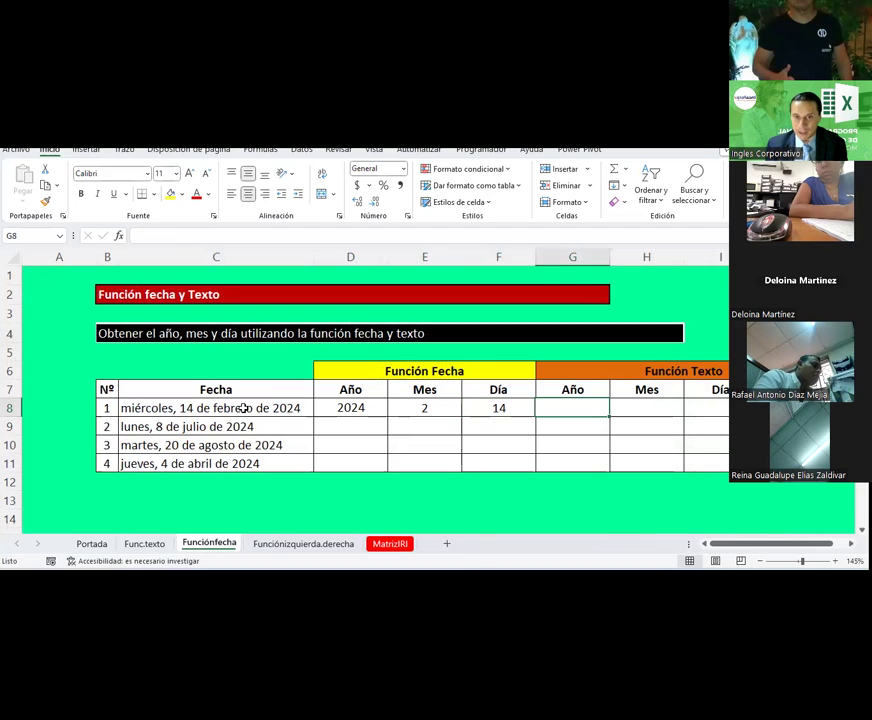
{"action": "type", "text": "=TEXTO"}
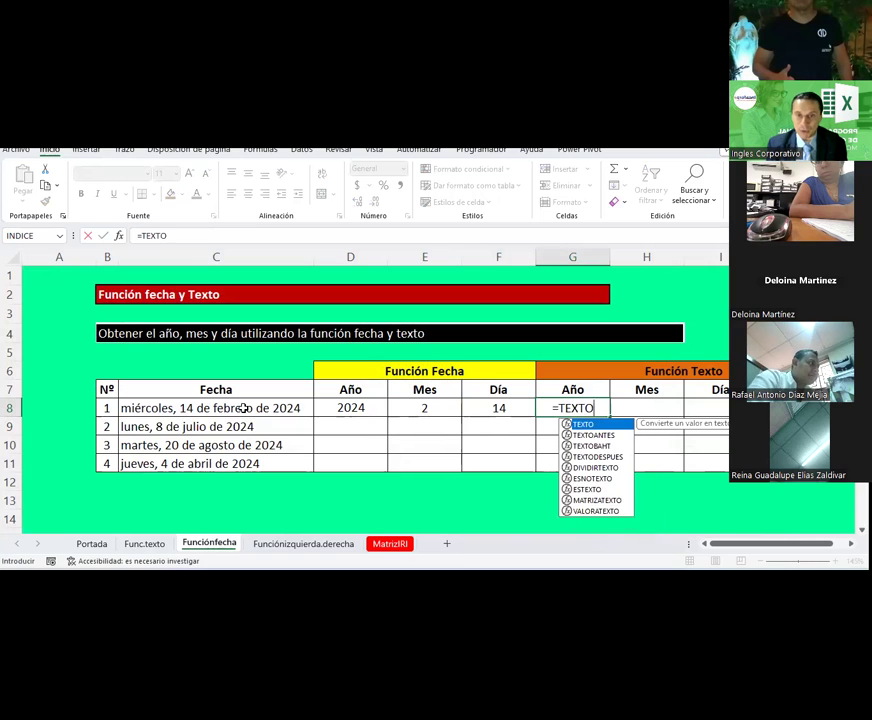
{"action": "type", "text": "("}
{"action": "key", "text": "Left"}
{"action": "key", "text": "Left"}
{"action": "key", "text": "Left"}
{"action": "key", "text": "Left"}
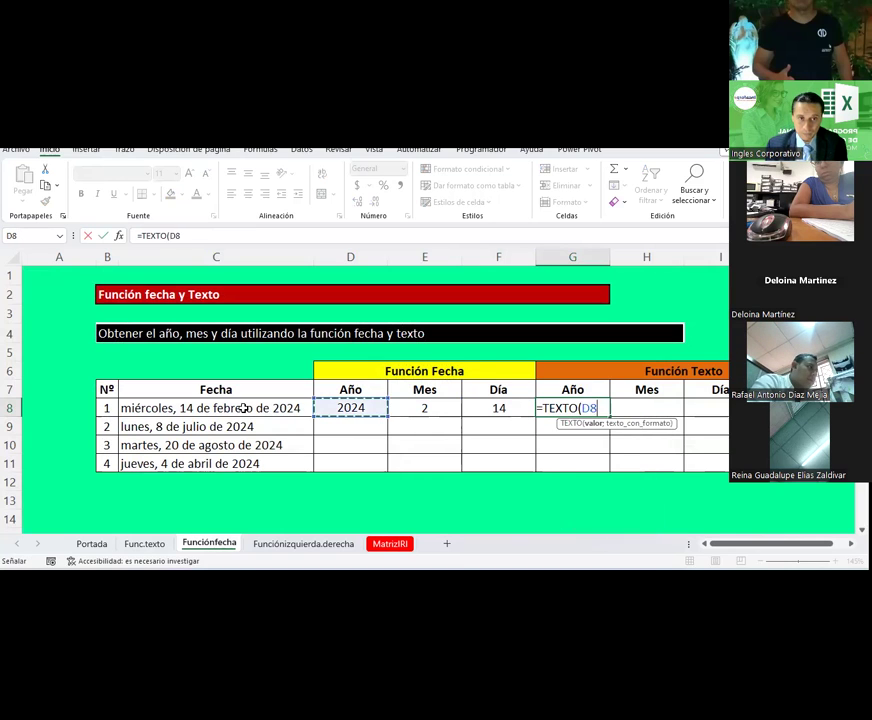
{"action": "type", "text": ";"}
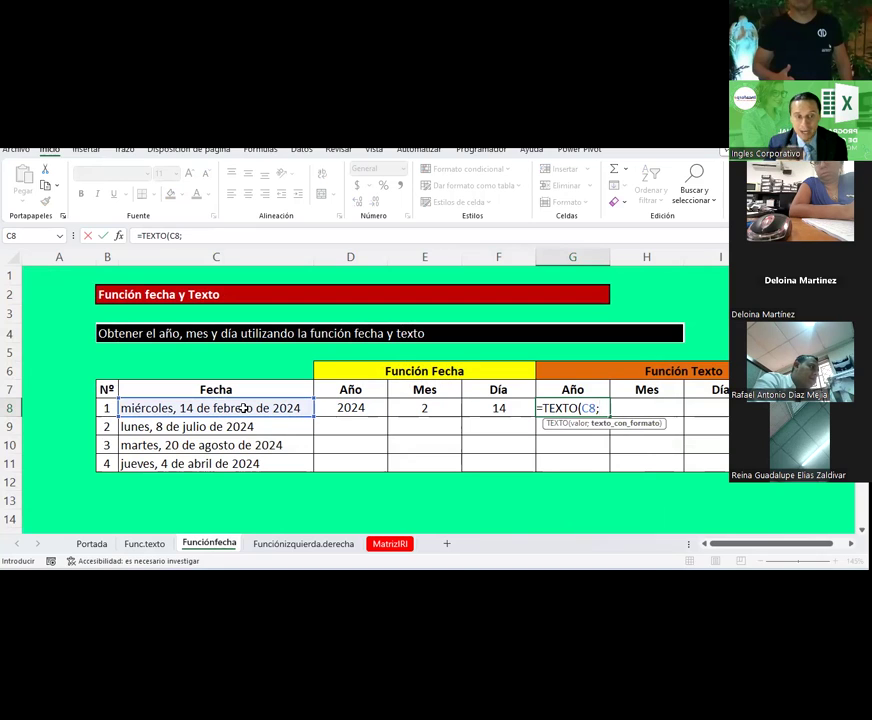
{"action": "type", "text": "\"y"}
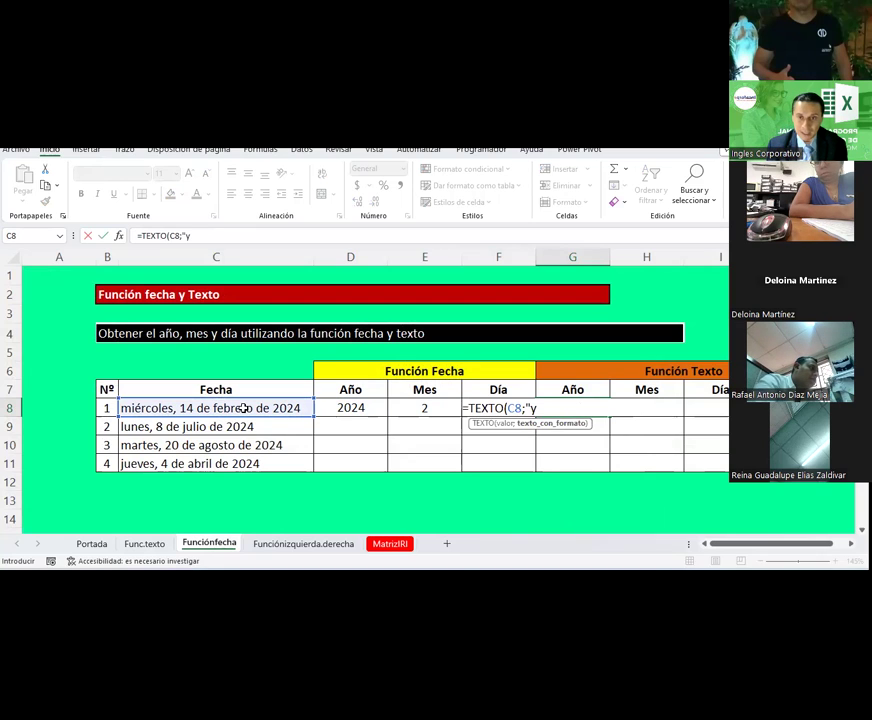
{"action": "type", "text": "yyy"}
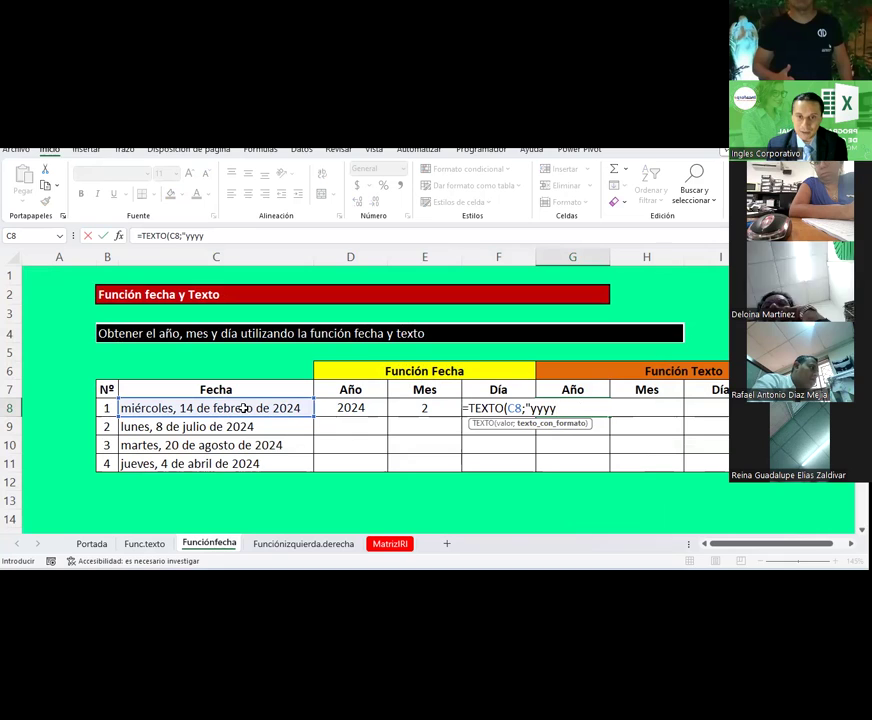
{"action": "type", "text": "\")"}
{"action": "key", "text": "ctrl+Return"}
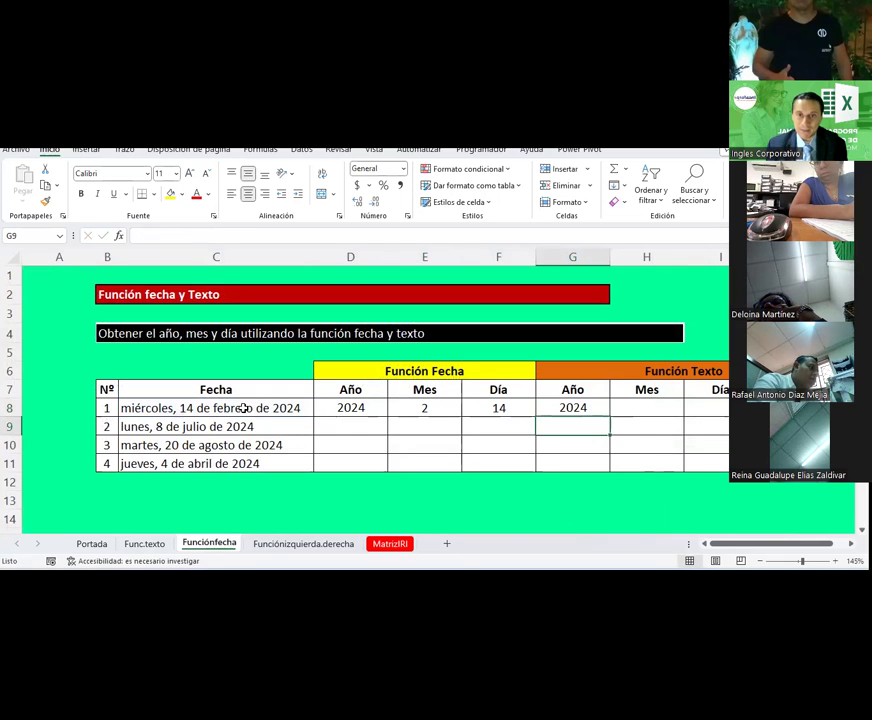
Step: Extract the first date's full month name by entering =TEXTO(C8;"mmmm") in Mes cell H8
{"action": "key", "text": "Right"}
{"action": "type", "text": "="}
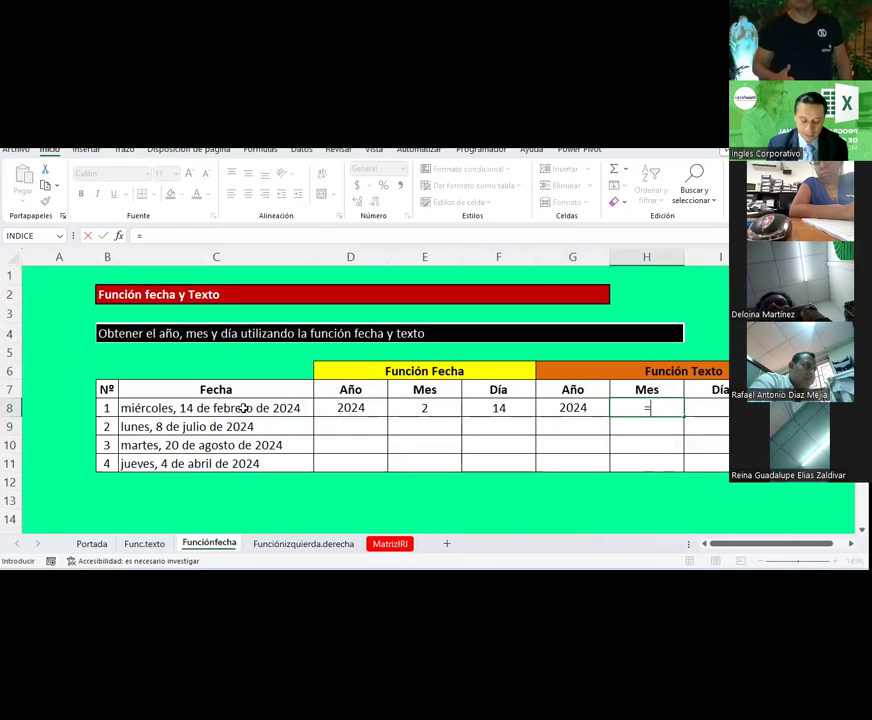
{"action": "type", "text": "texto("}
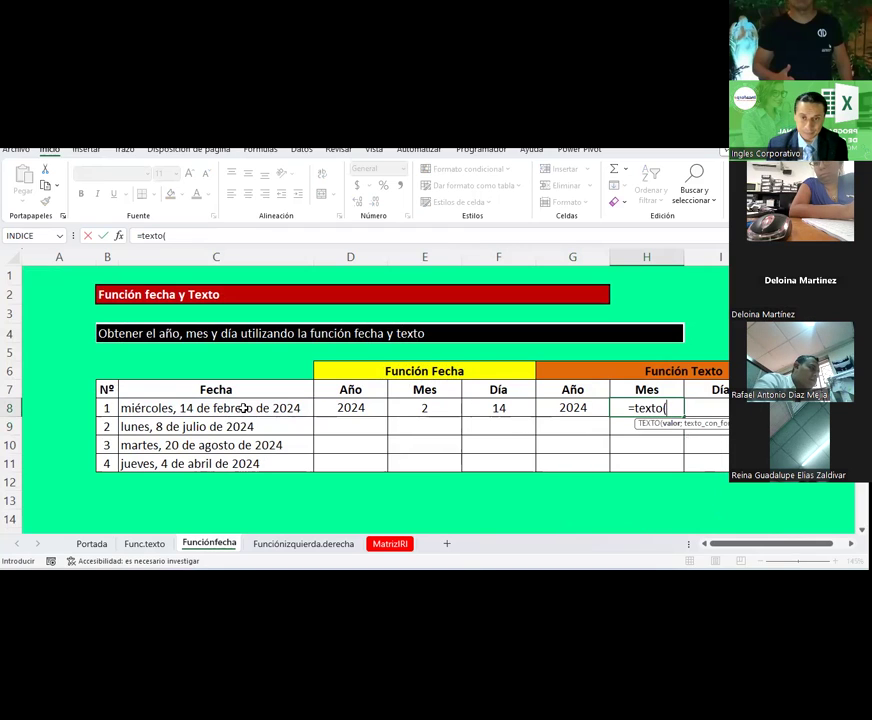
{"action": "key", "text": "Left"}
{"action": "key", "text": "Left"}
{"action": "key", "text": "Left"}
{"action": "key", "text": "Left"}
{"action": "key", "text": "Left"}
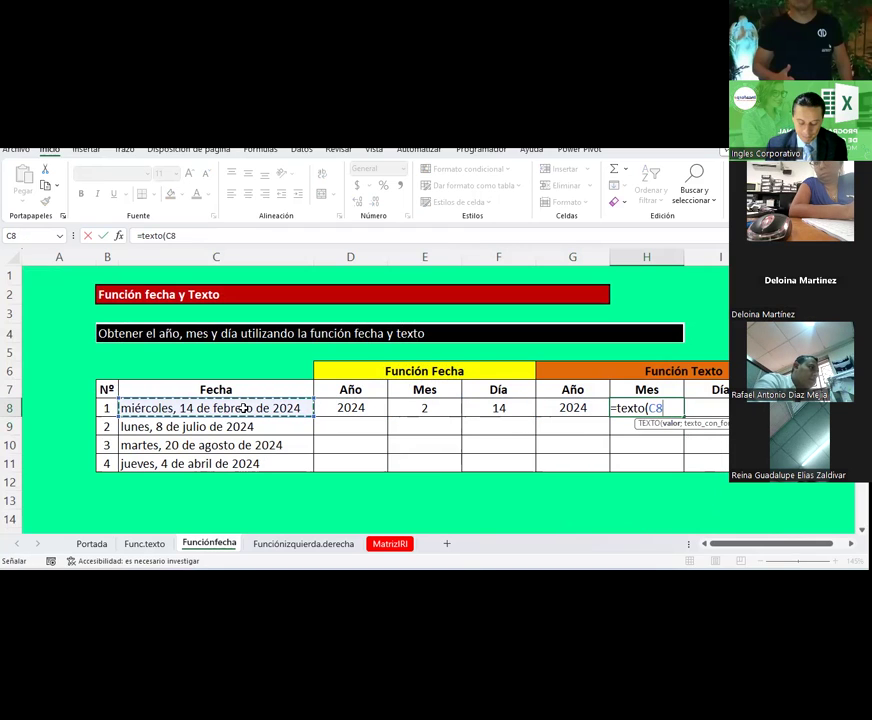
{"action": "type", "text": ";"}
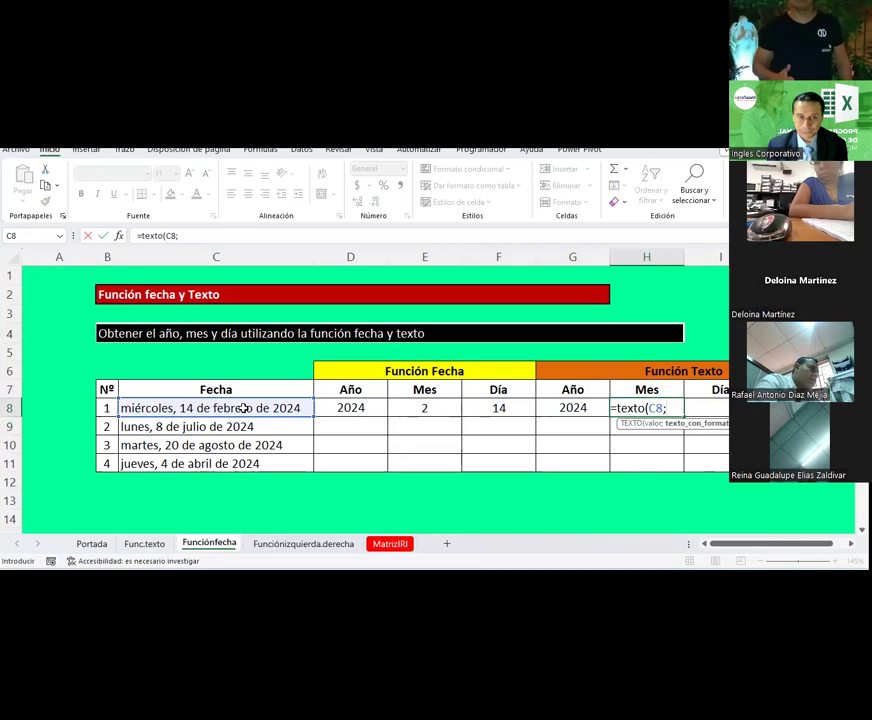
{"action": "type", "text": "\"mmmm"}
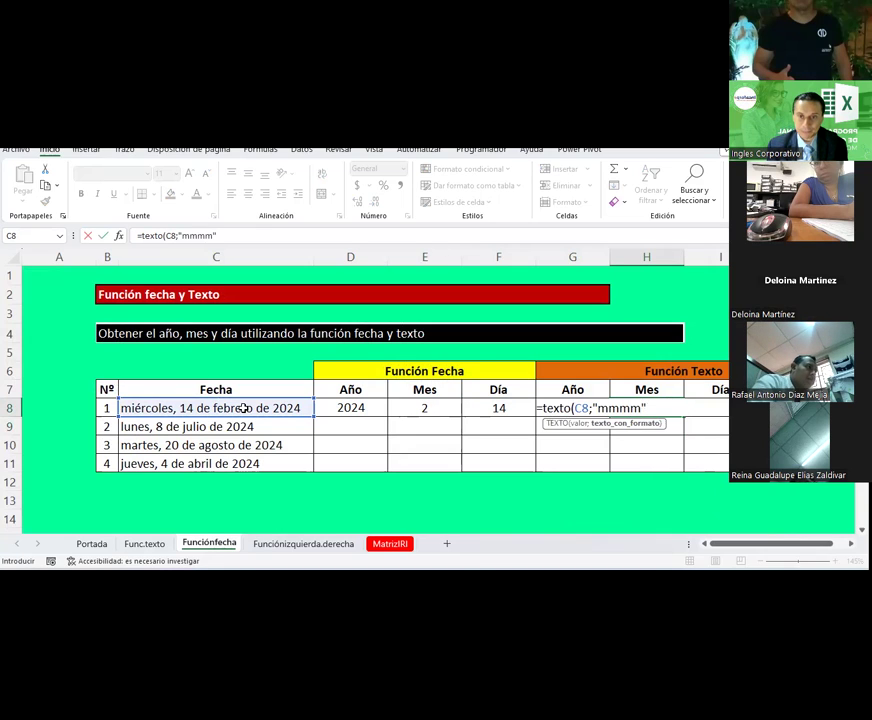
{"action": "type", "text": ")"}
{"action": "key", "text": "ctrl+Return"}
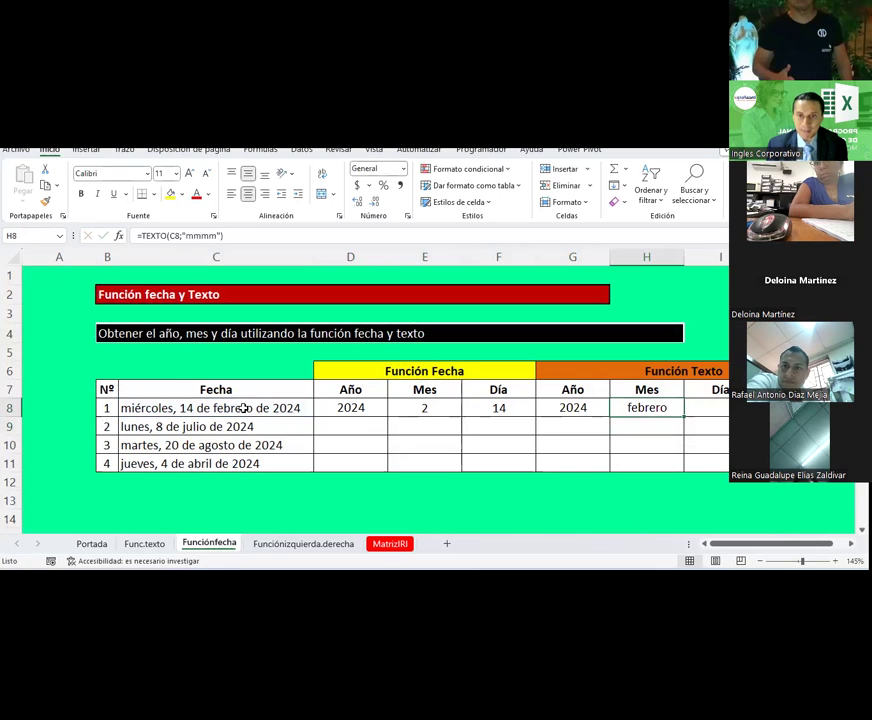
Step: Extract the first date's two-digit day number by entering =TEXTO(C8;"dd") in Día cell I8
{"action": "key", "text": "Right"}
{"action": "type", "text": "=texto("}
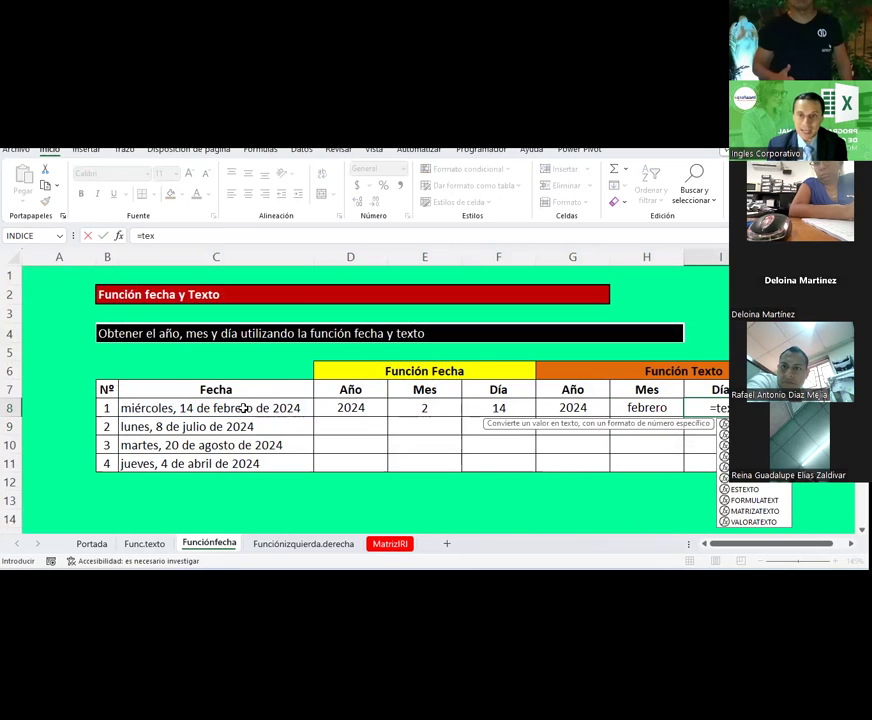
{"action": "key", "text": "Left"}
{"action": "key", "text": "Left"}
{"action": "key", "text": "Left"}
{"action": "key", "text": "Left"}
{"action": "key", "text": "Left"}
{"action": "key", "text": "Left"}
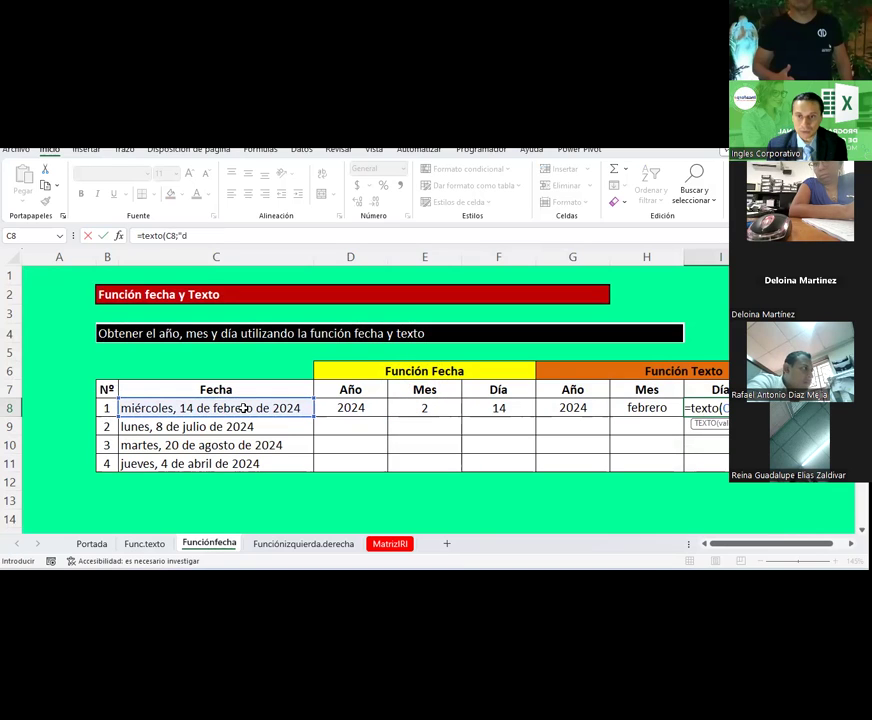
{"action": "type", "text": ";\"dd"}
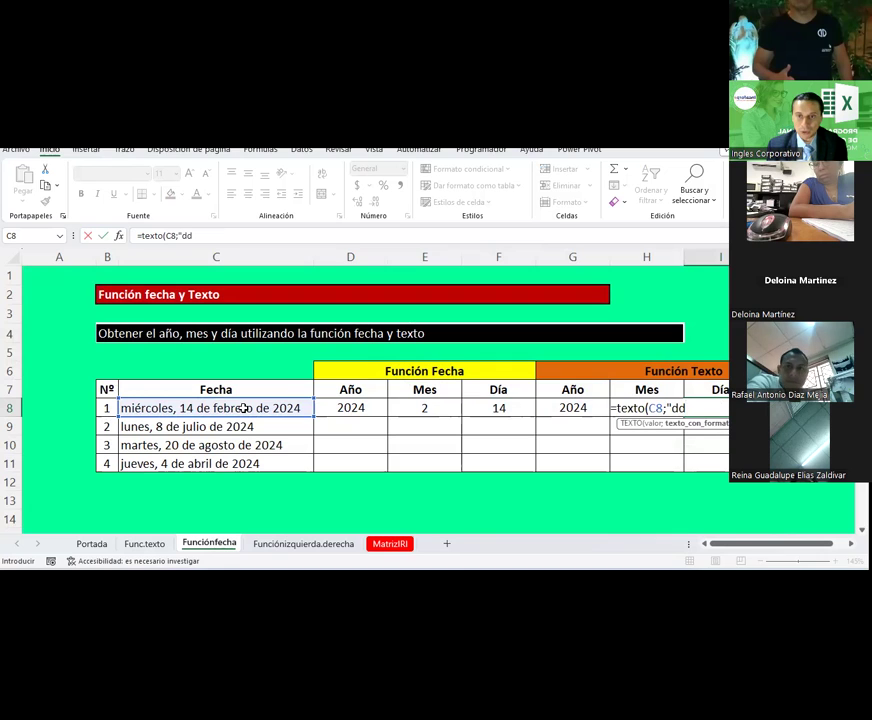
{"action": "type", "text": "\")"}
{"action": "key", "text": "Return"}
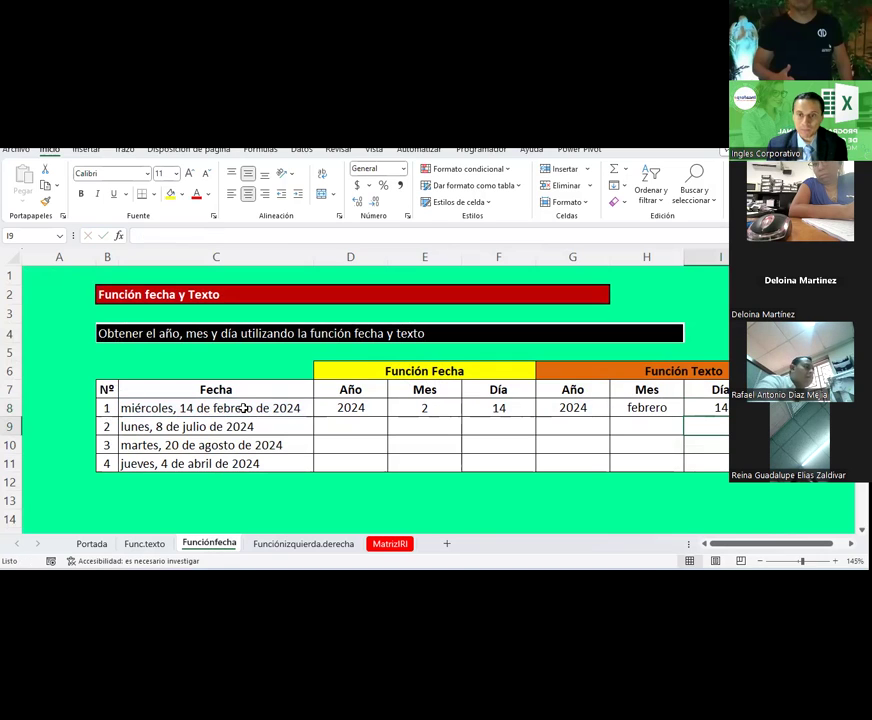
Step: Extract the first date's weekday name by entering =TEXTO(C8;"dddd") in the second Día cell, J8
{"action": "type", "text": "=t"}
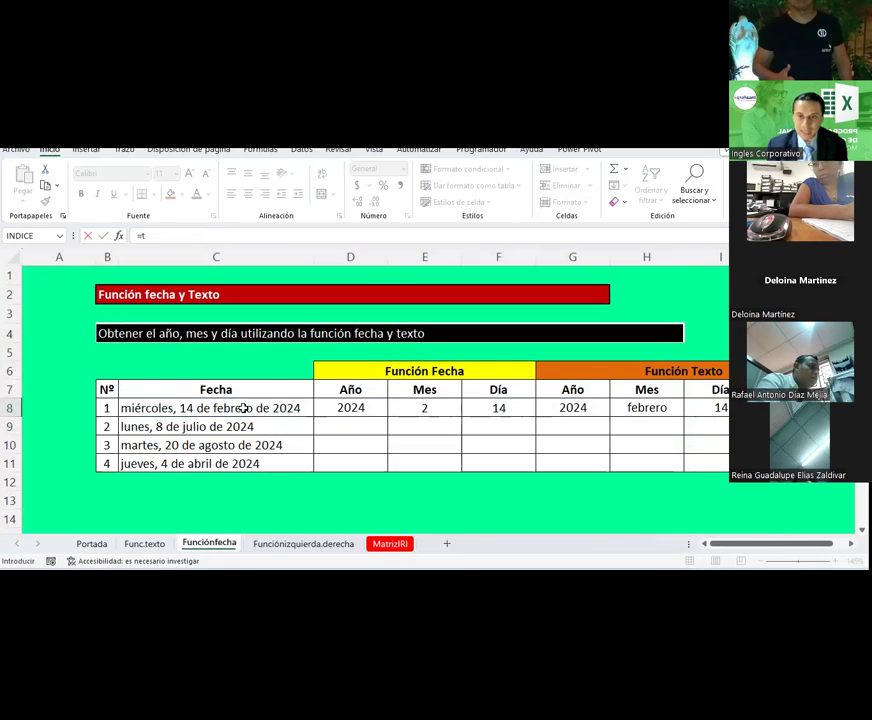
{"action": "type", "text": "exto("}
{"action": "key", "text": "Left"}
{"action": "key", "text": "Left"}
{"action": "key", "text": "Left"}
{"action": "key", "text": "Left"}
{"action": "key", "text": "Left"}
{"action": "key", "text": "Left"}
{"action": "key", "text": "Left"}
{"action": "type", "text": ";"}
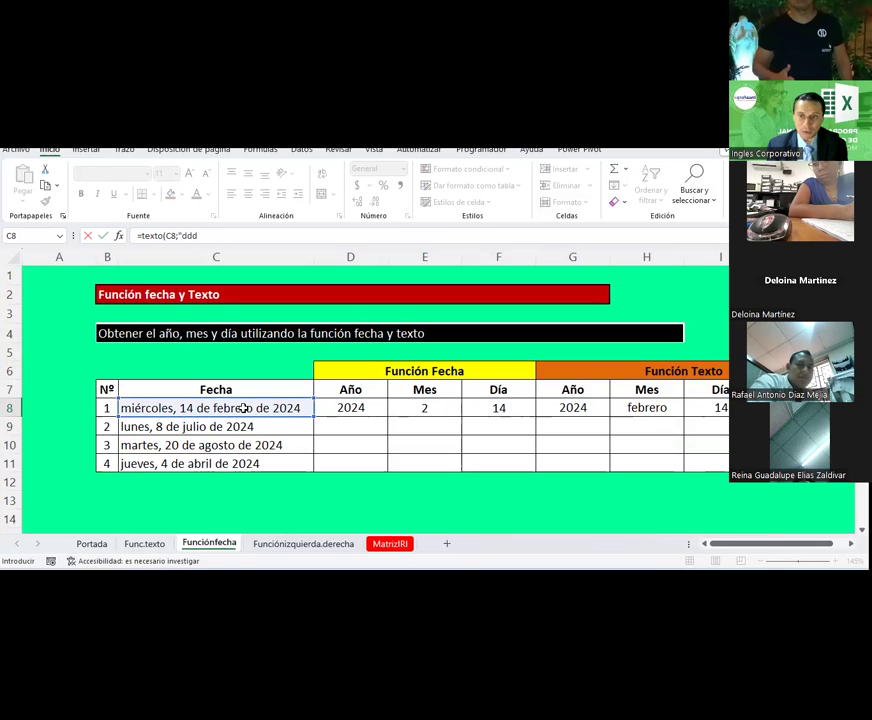
{"action": "type", "text": "\"dddd\""}
{"action": "key", "text": "Return"}
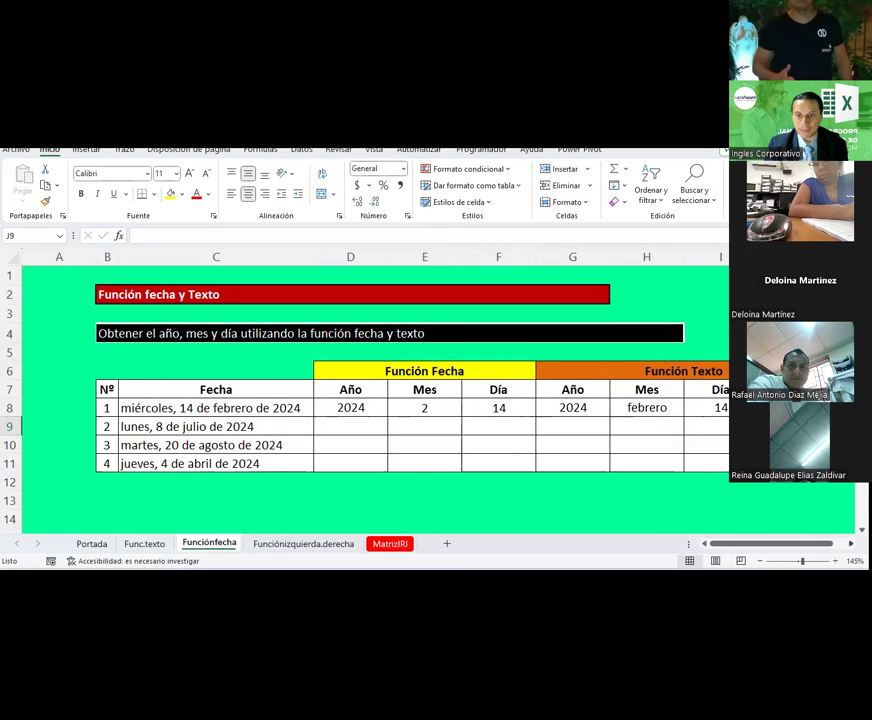
Step: Compare the date-function and TEXTO formulas in row 8, and check the format examples on the Func.texto sheet
{"action": "scroll", "coordinate": [490, 446], "scroll_direction": "right", "scroll_amount": 2}
{"action": "left_click", "coordinate": [278, 404]}
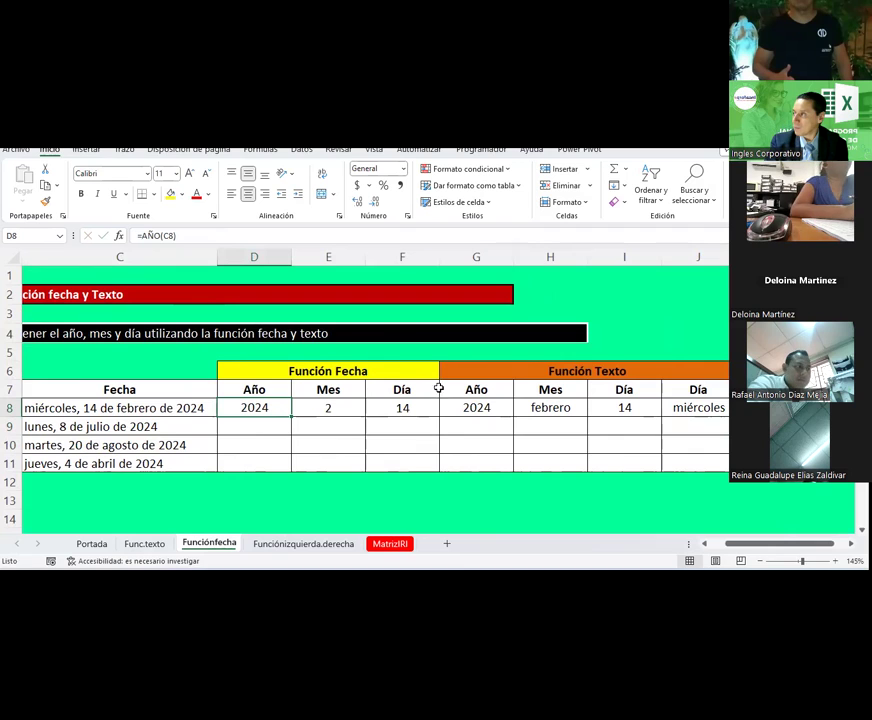
{"action": "left_click", "coordinate": [330, 408]}
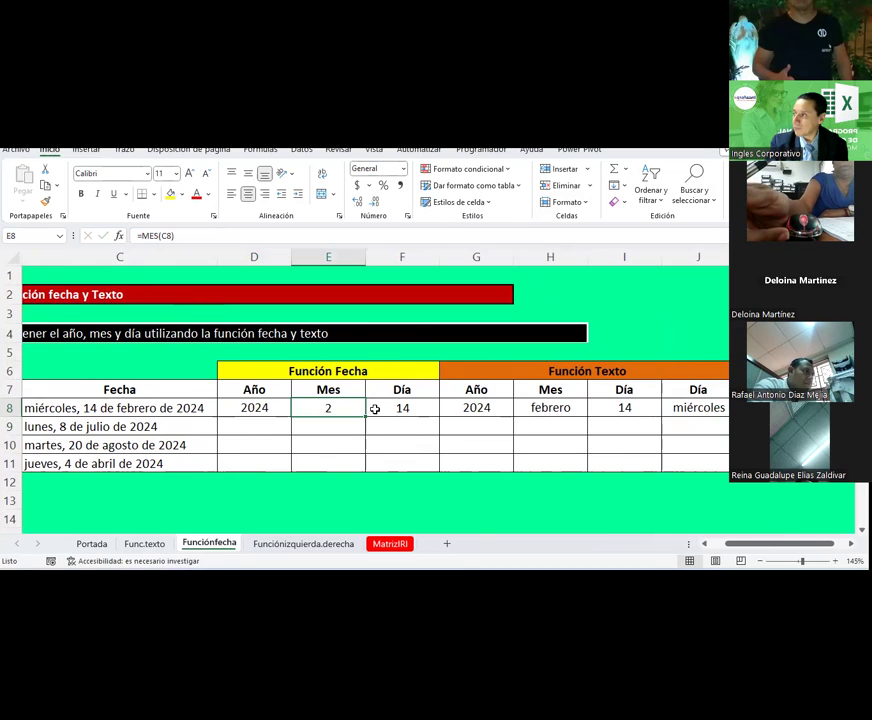
{"action": "left_click", "coordinate": [376, 408]}
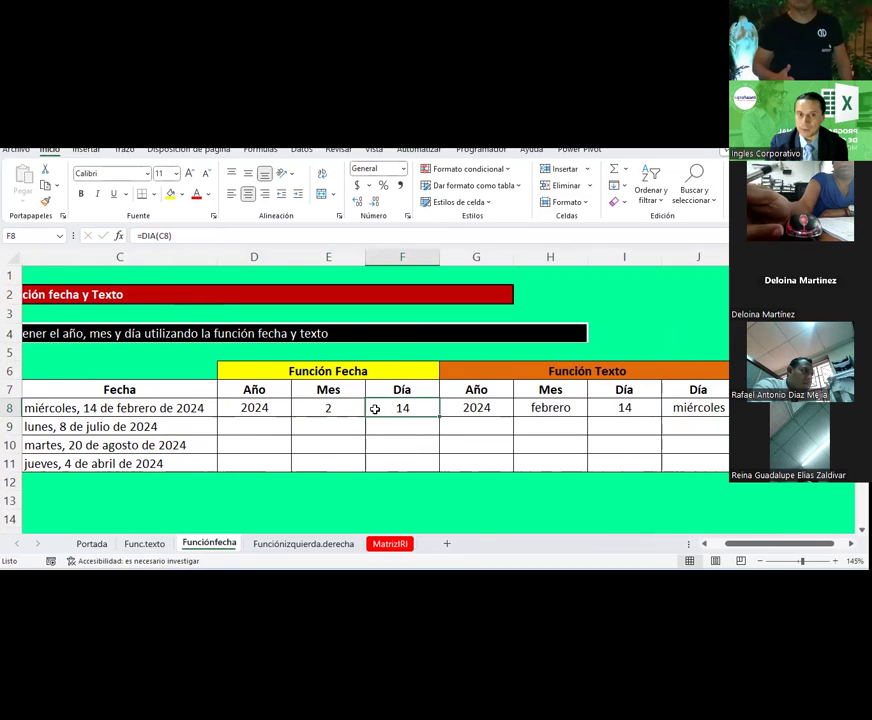
{"action": "left_click", "coordinate": [254, 407]}
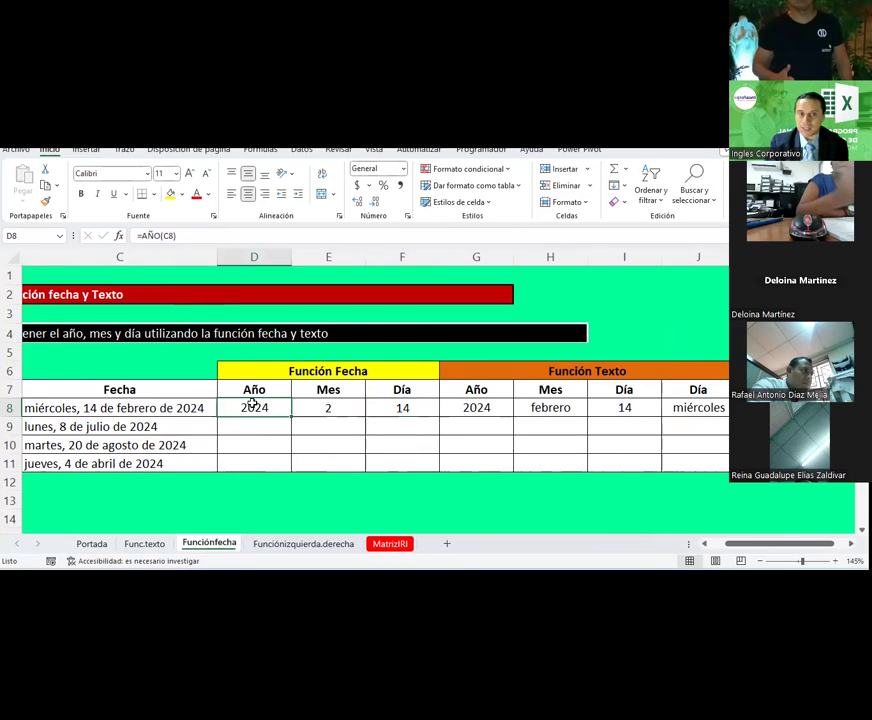
{"action": "left_click", "coordinate": [336, 408]}
{"action": "left_click", "coordinate": [399, 407]}
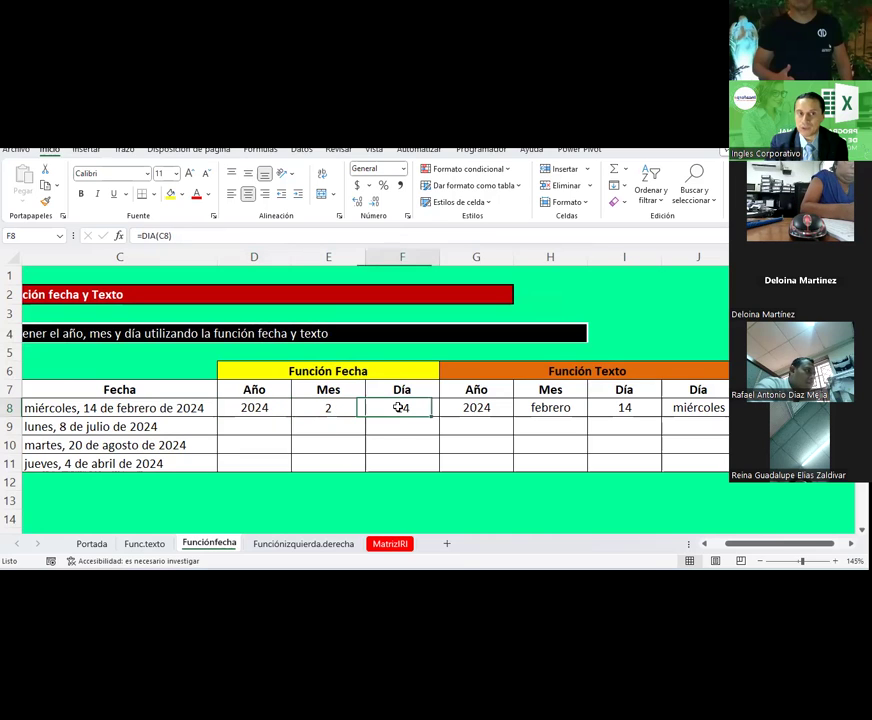
{"action": "left_click", "coordinate": [480, 408]}
{"action": "left_click", "coordinate": [552, 407]}
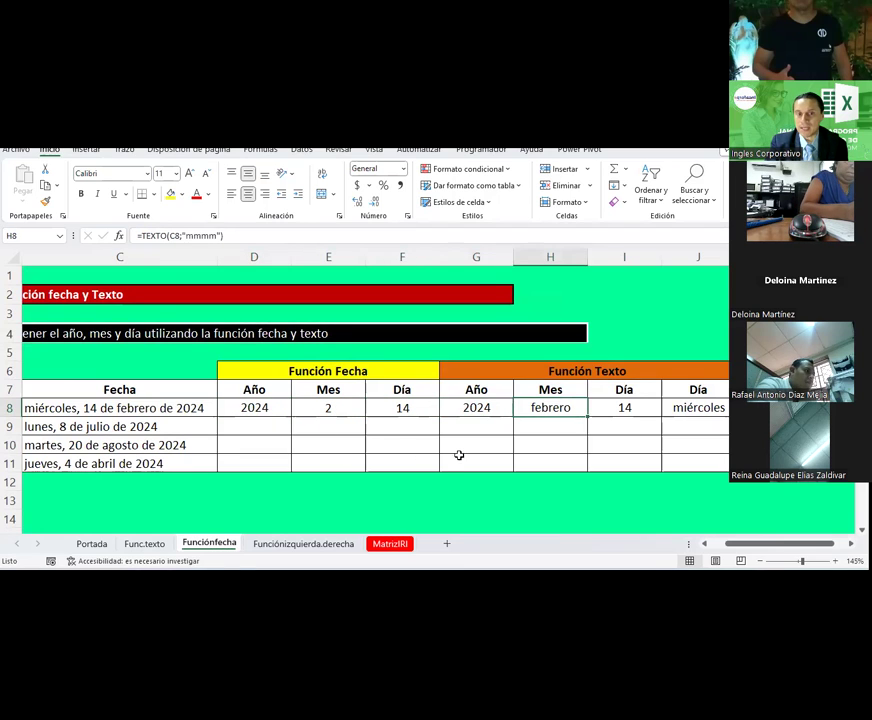
{"action": "left_click", "coordinate": [158, 543]}
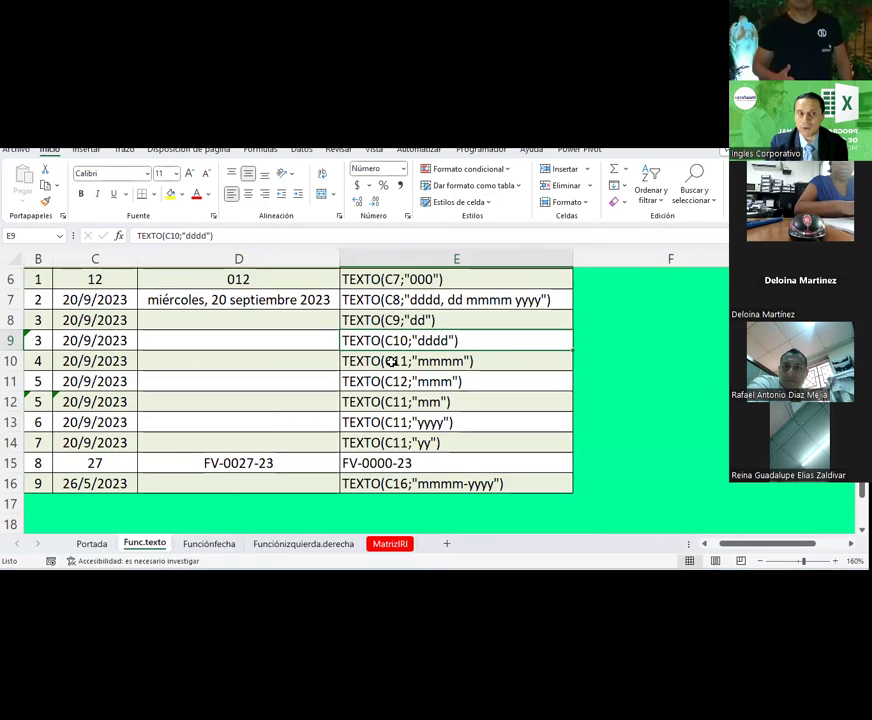
{"action": "left_click", "coordinate": [228, 545]}
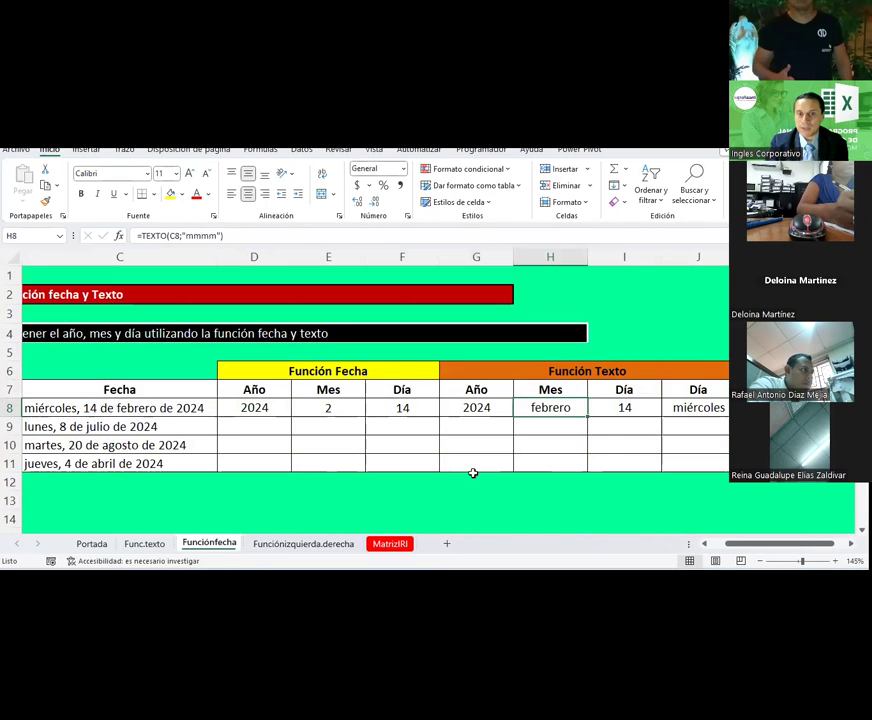
Step: Fill the row 8 formulas in D8:J8 down through row 11 for the remaining dates
{"action": "left_click_drag", "start_coordinate": [259, 409], "coordinate": [714, 472]}
{"action": "left_click", "coordinate": [311, 514]}
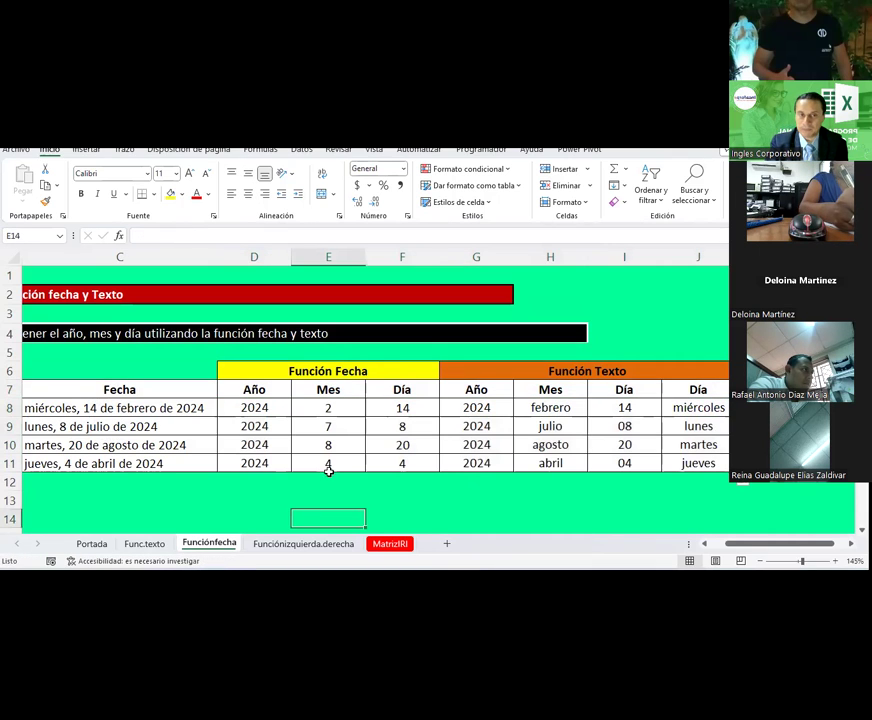
{"action": "scroll", "coordinate": [329, 465], "scroll_direction": "down", "scroll_amount": 1}
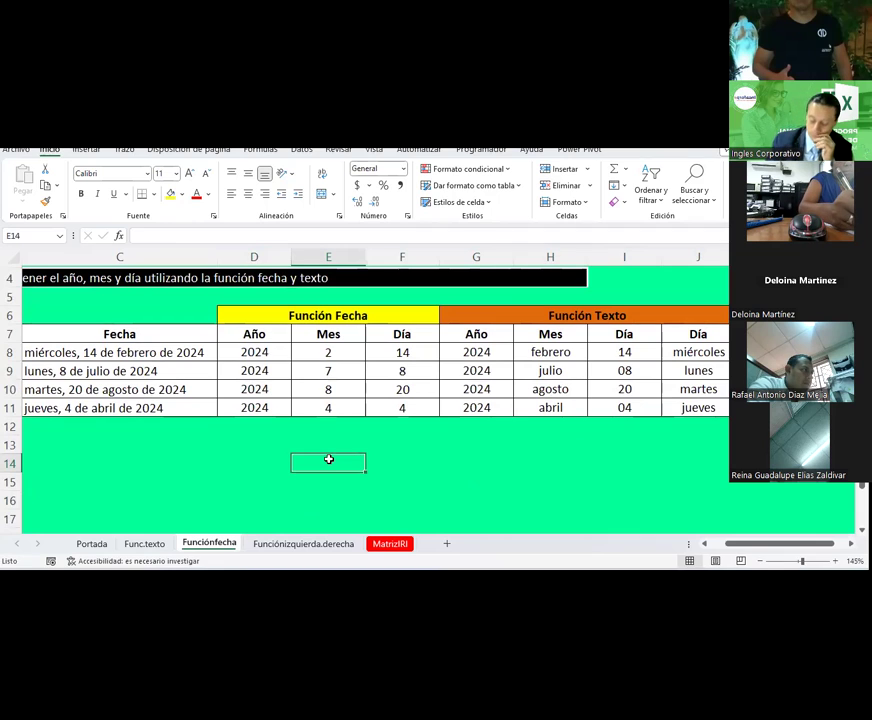
{"action": "type", "text": "5"}
{"action": "key", "text": "Tab"}
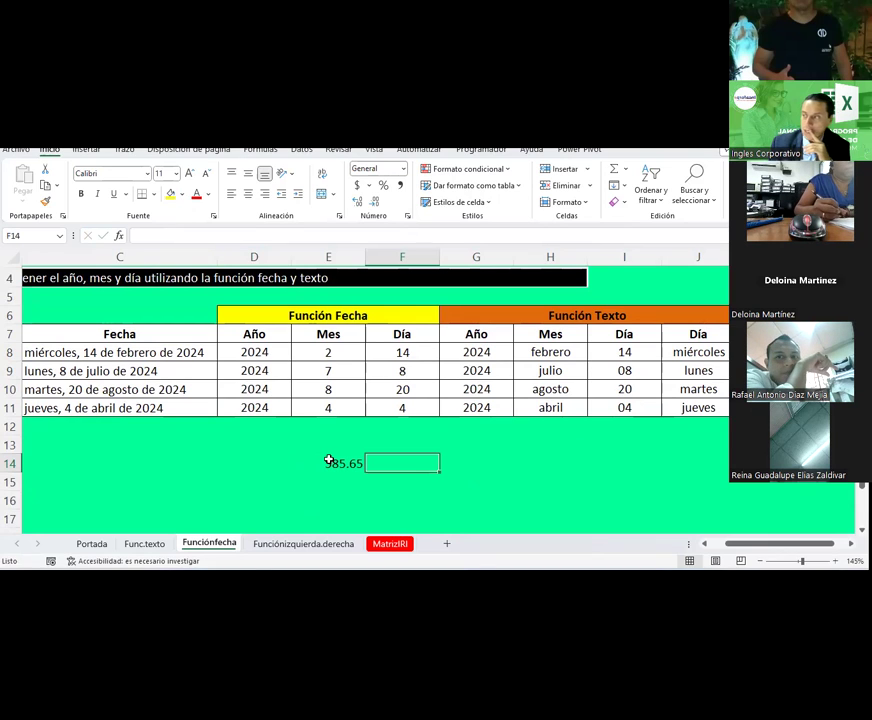
{"action": "left_click", "coordinate": [329, 460]}
{"action": "key", "text": "Delete"}
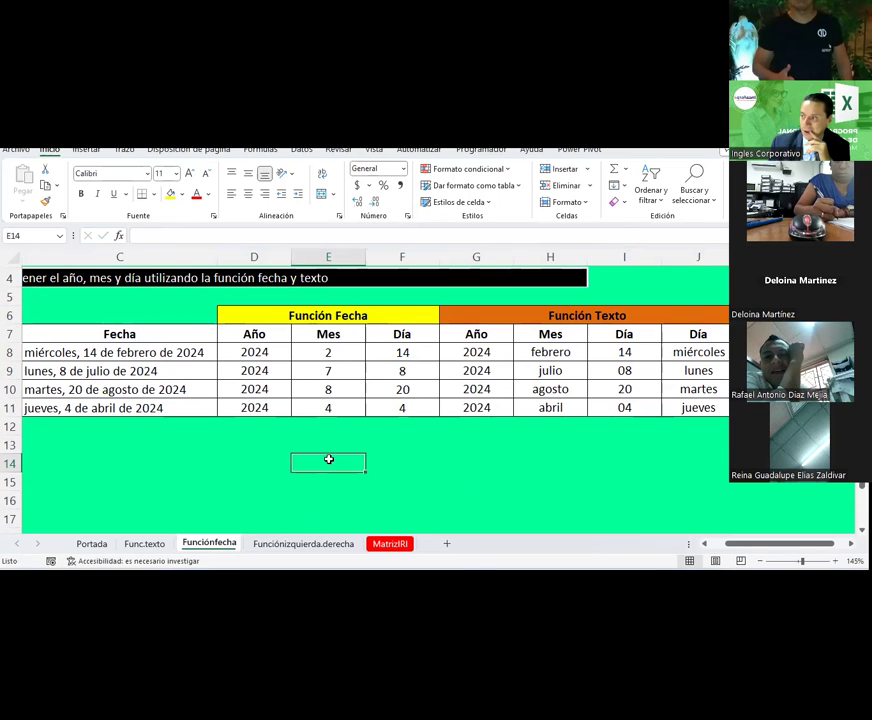
{"action": "key", "text": "Up"}
{"action": "key", "text": "Up"}
{"action": "key", "text": "Up"}
{"action": "key", "text": "Up"}
{"action": "key", "text": "Up"}
{"action": "key", "text": "Up"}
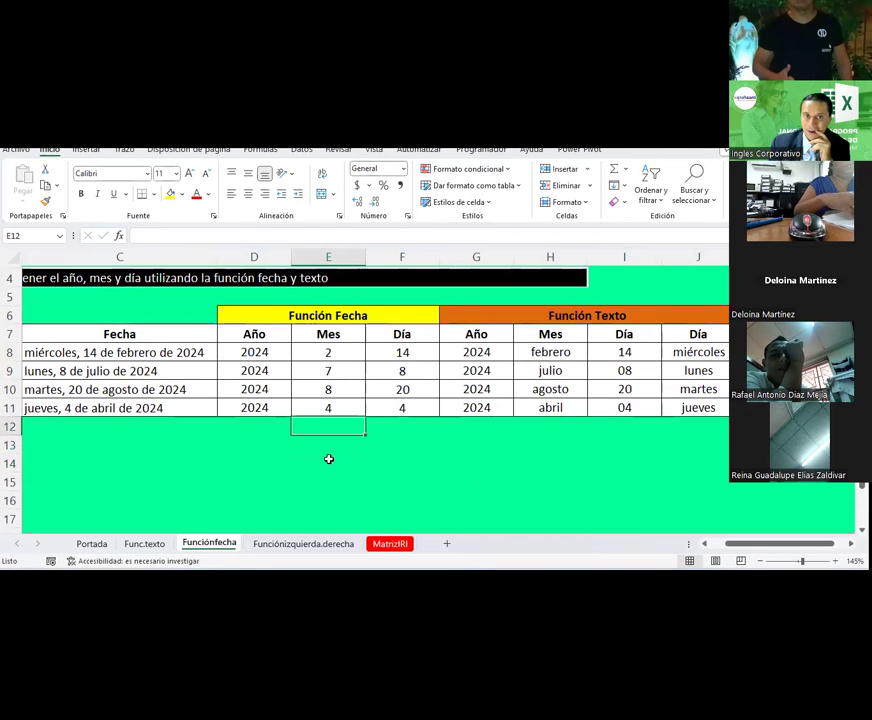
Step: Enter the test value 565.65 in cell E13
{"action": "key", "text": "Right"}
{"action": "key", "text": "Right"}
{"action": "key", "text": "Right"}
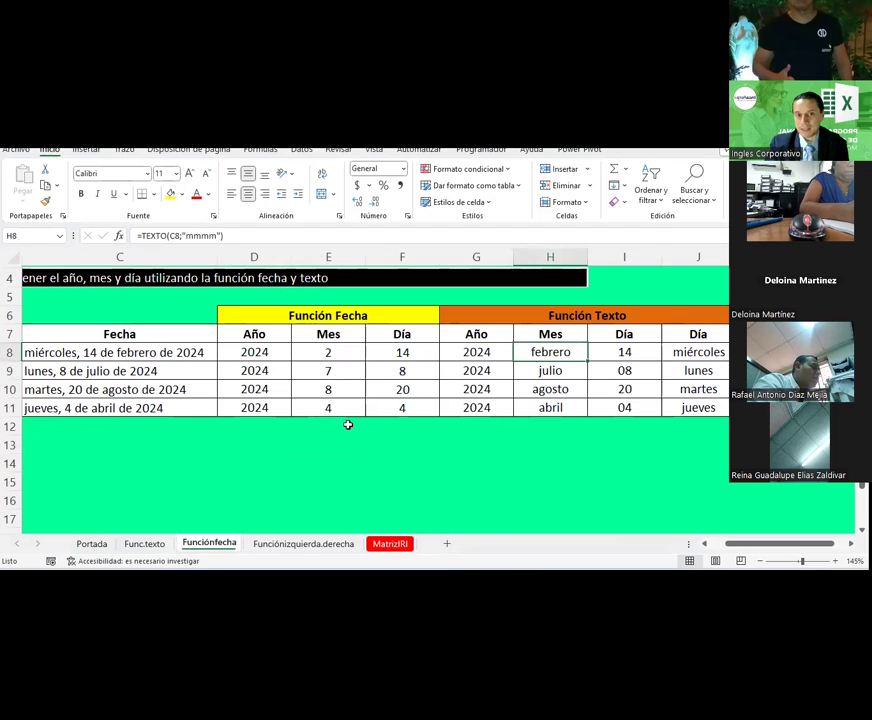
{"action": "left_click", "coordinate": [331, 447]}
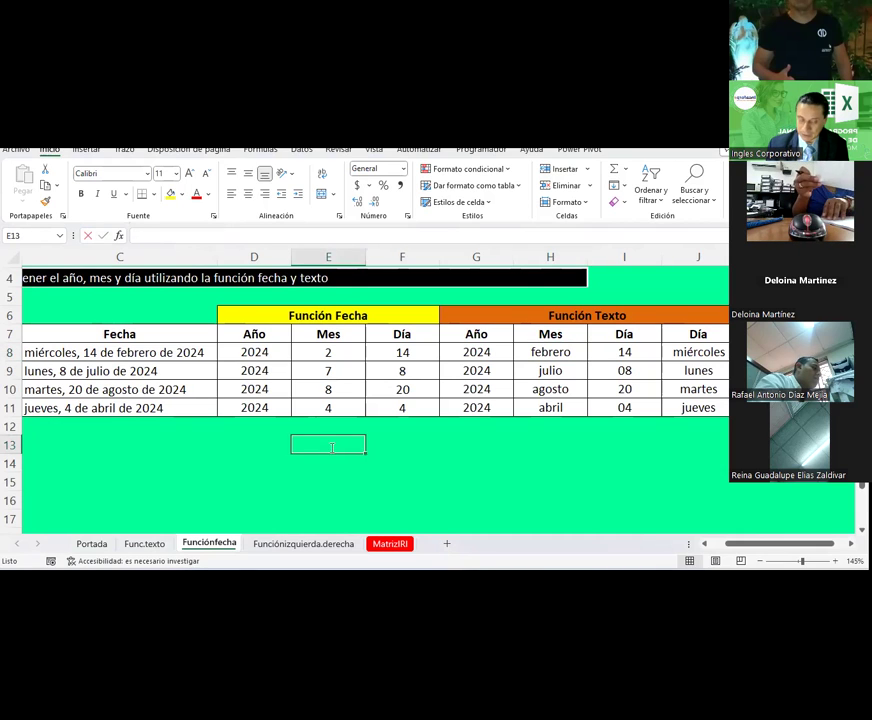
{"action": "type", "text": "565.65"}
{"action": "key", "text": "Return"}
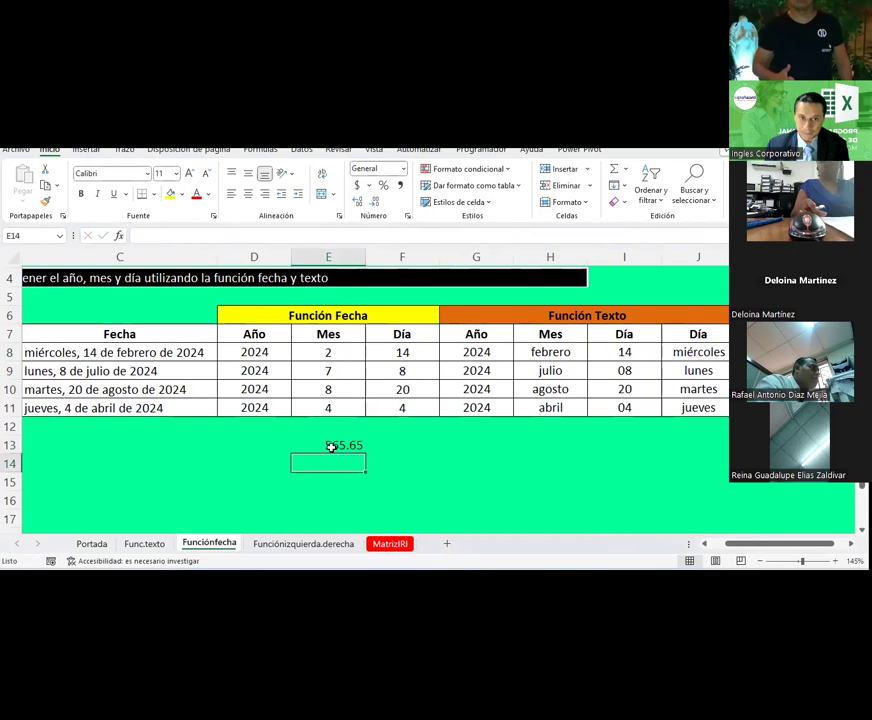
{"action": "key", "text": "Up"}
{"action": "key", "text": "Right"}
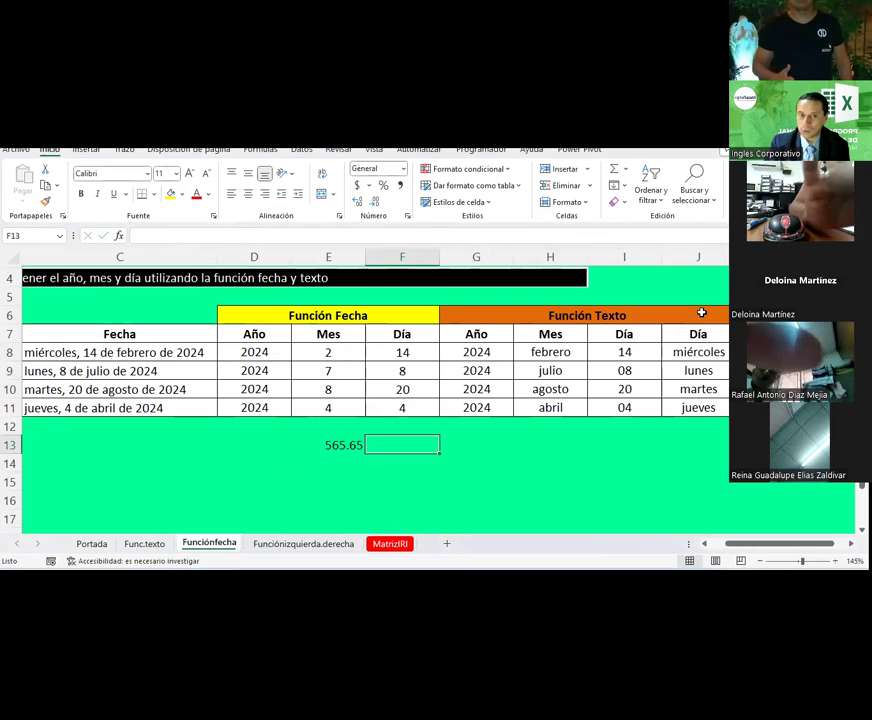
{"action": "type", "text": "="}
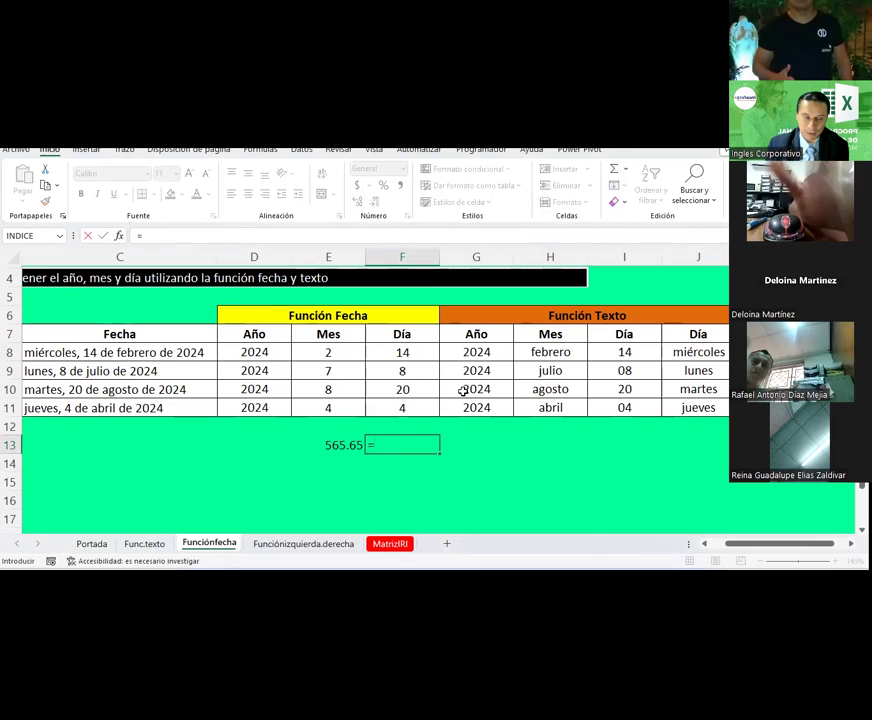
{"action": "type", "text": "reempl"}
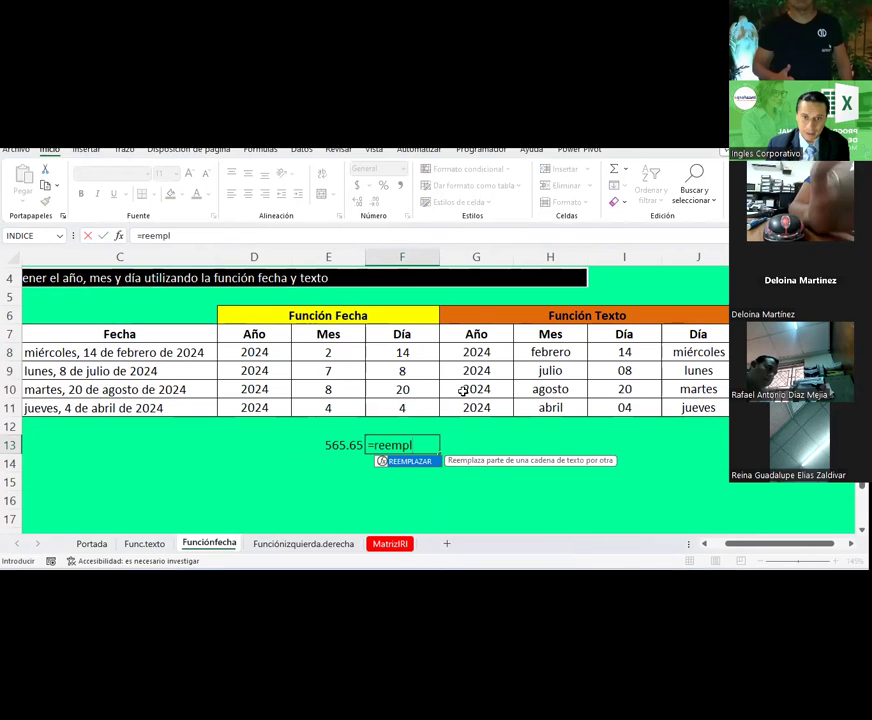
{"action": "double_click", "coordinate": [406, 461]}
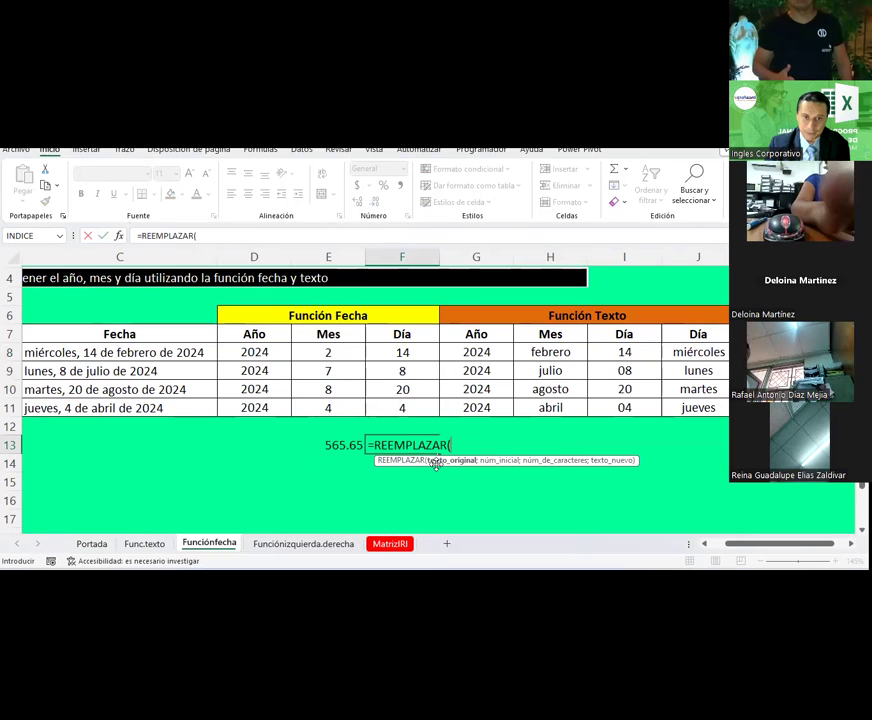
{"action": "left_click", "coordinate": [348, 446]}
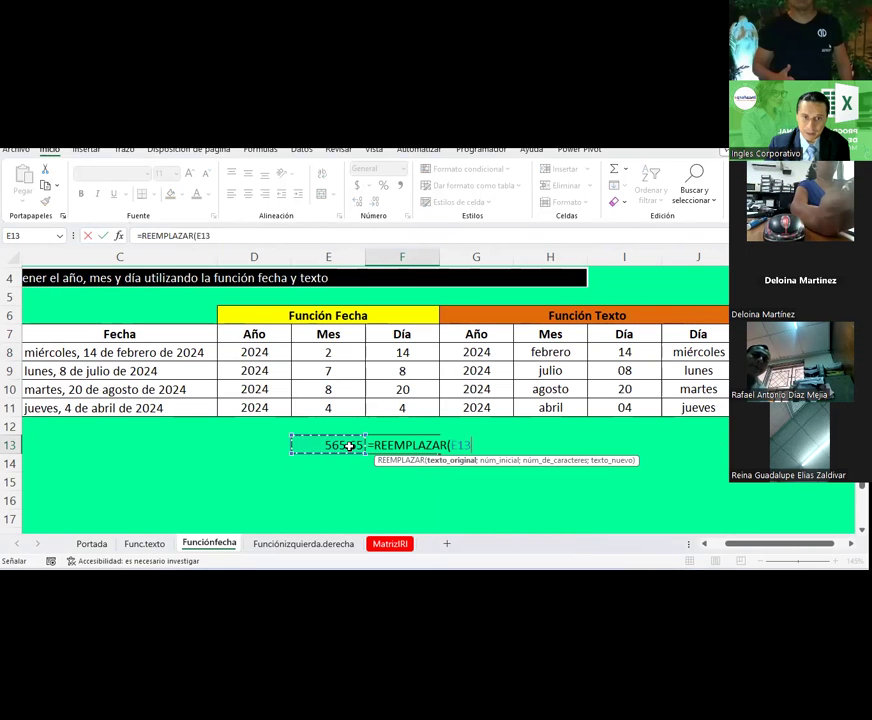
{"action": "key", "text": "Escape"}
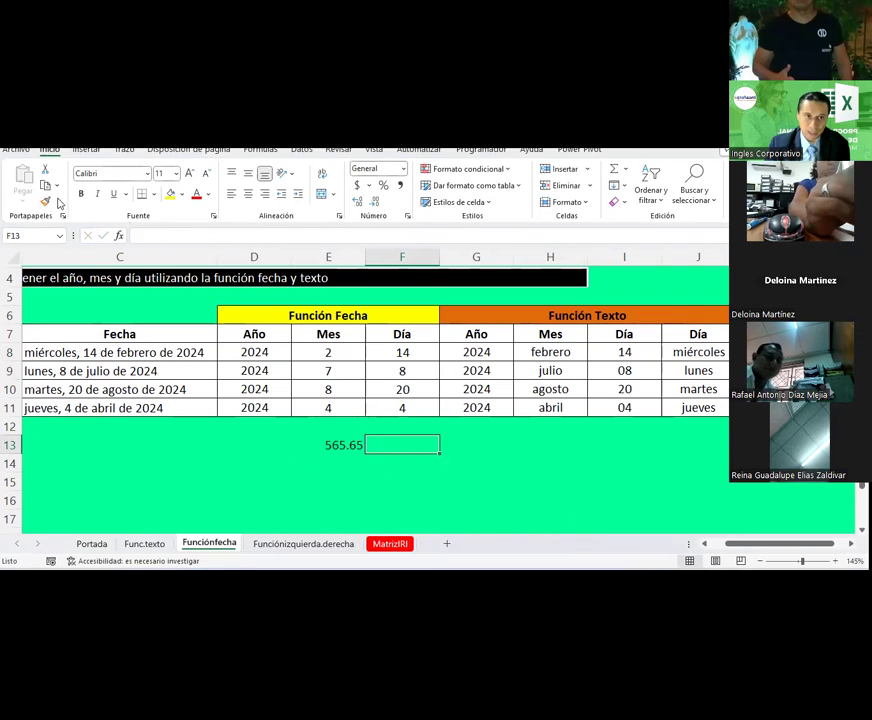
Step: Try a REEMPLAZAR function in F13 with original text E13 and start number 4, and clear the test value in E13
{"action": "left_click", "coordinate": [119, 235]}
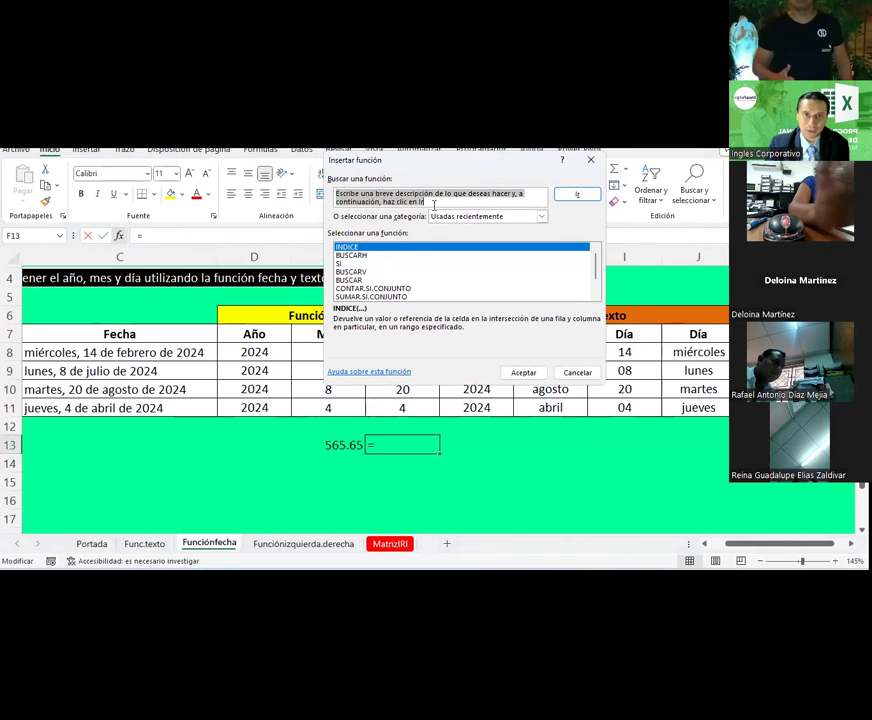
{"action": "type", "text": "reem"}
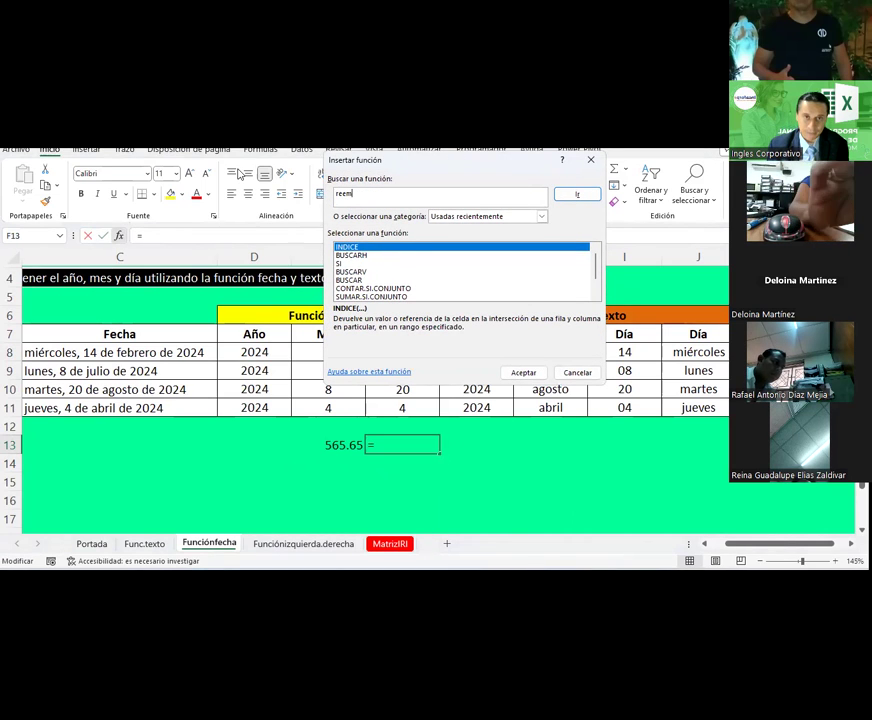
{"action": "type", "text": "plazar"}
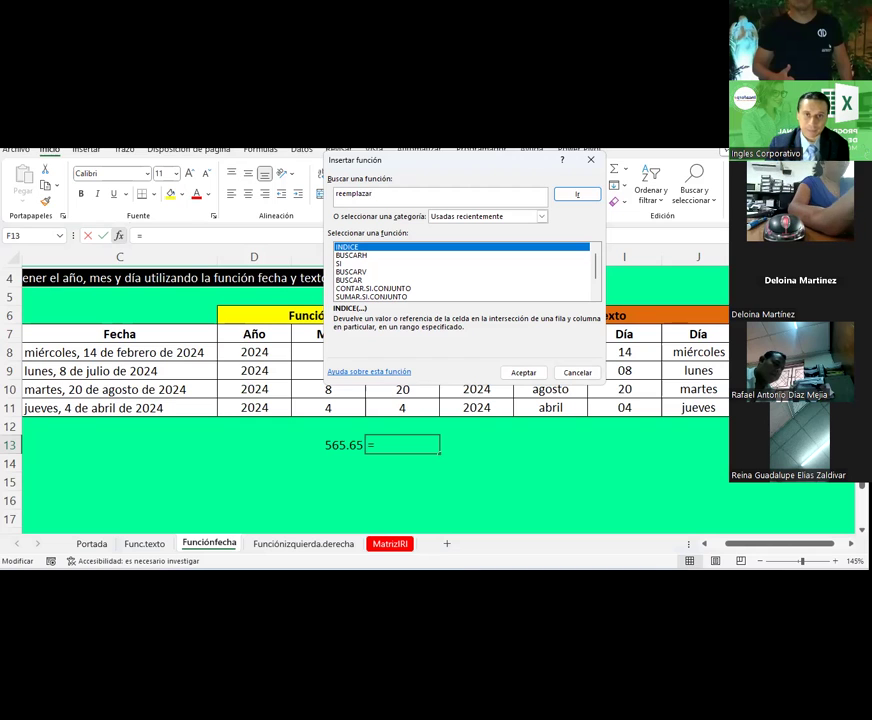
{"action": "key", "text": "Return"}
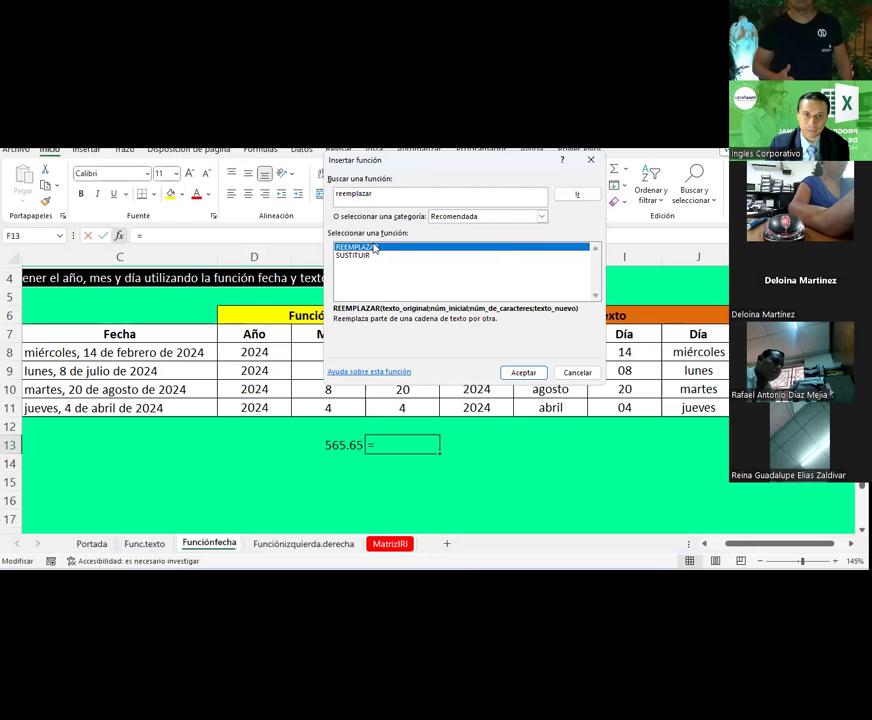
{"action": "double_click", "coordinate": [372, 251]}
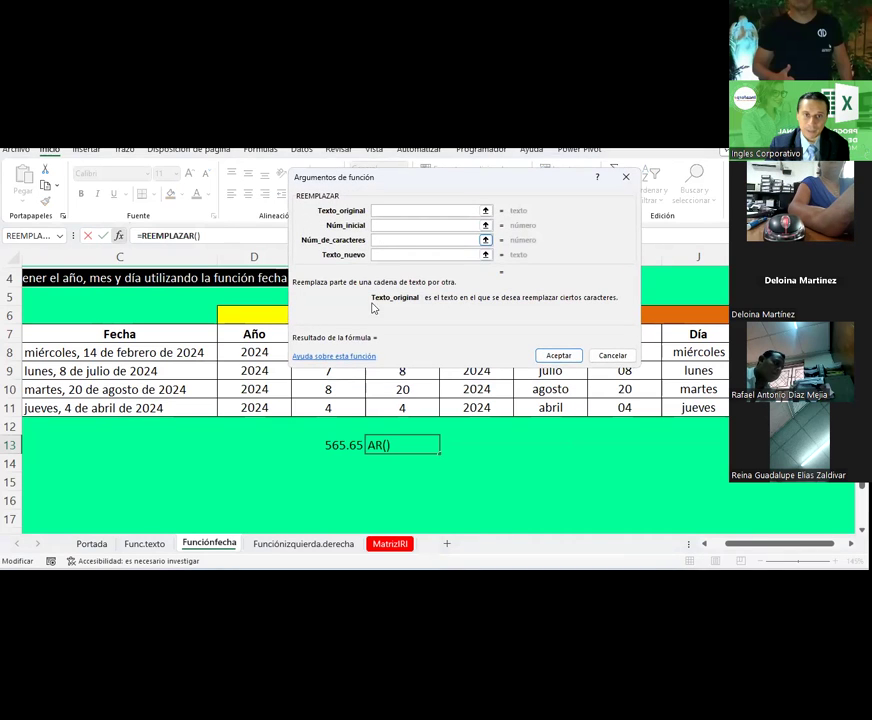
{"action": "left_click", "coordinate": [347, 444]}
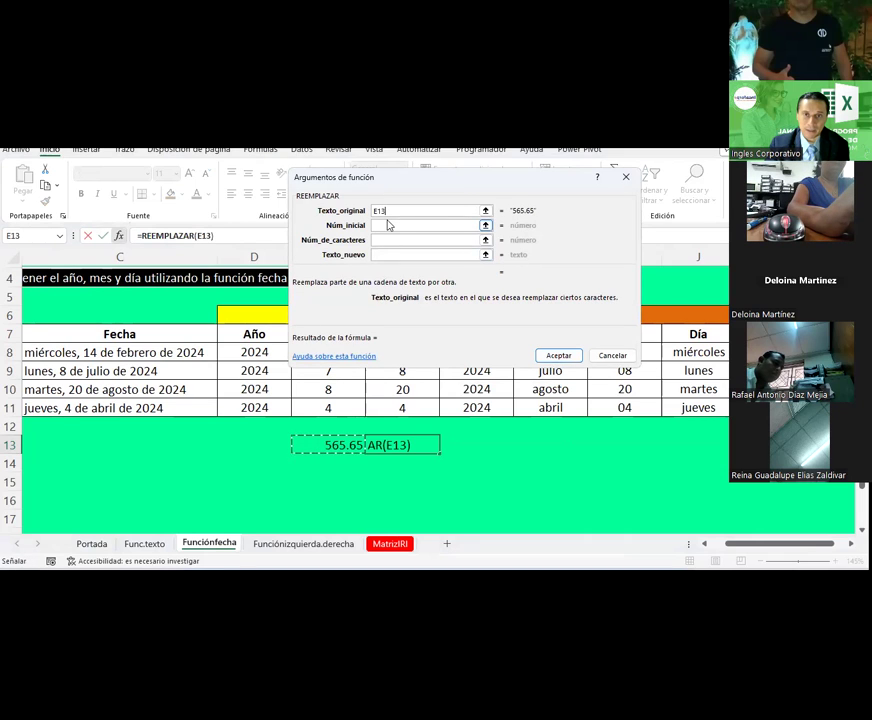
{"action": "left_click", "coordinate": [386, 225]}
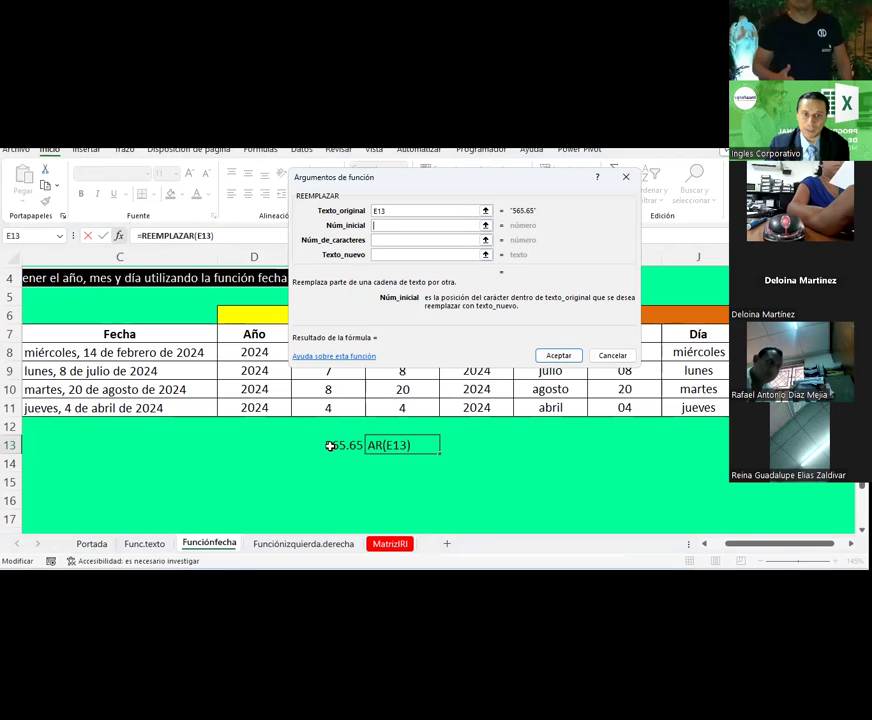
{"action": "type", "text": "4"}
{"action": "left_click", "coordinate": [383, 240]}
{"action": "left_click", "coordinate": [383, 243]}
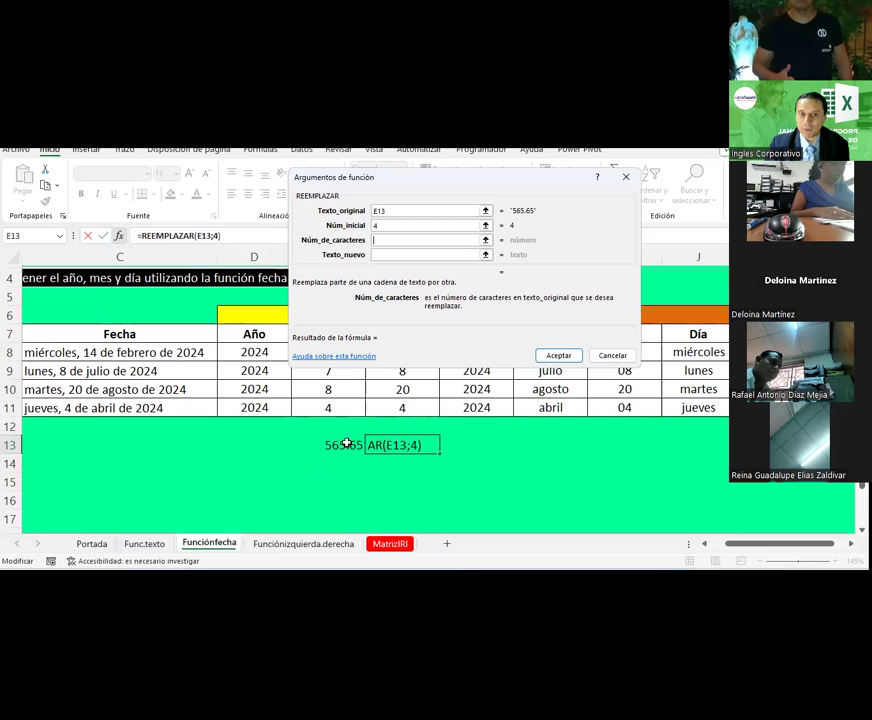
{"action": "left_click", "coordinate": [614, 356]}
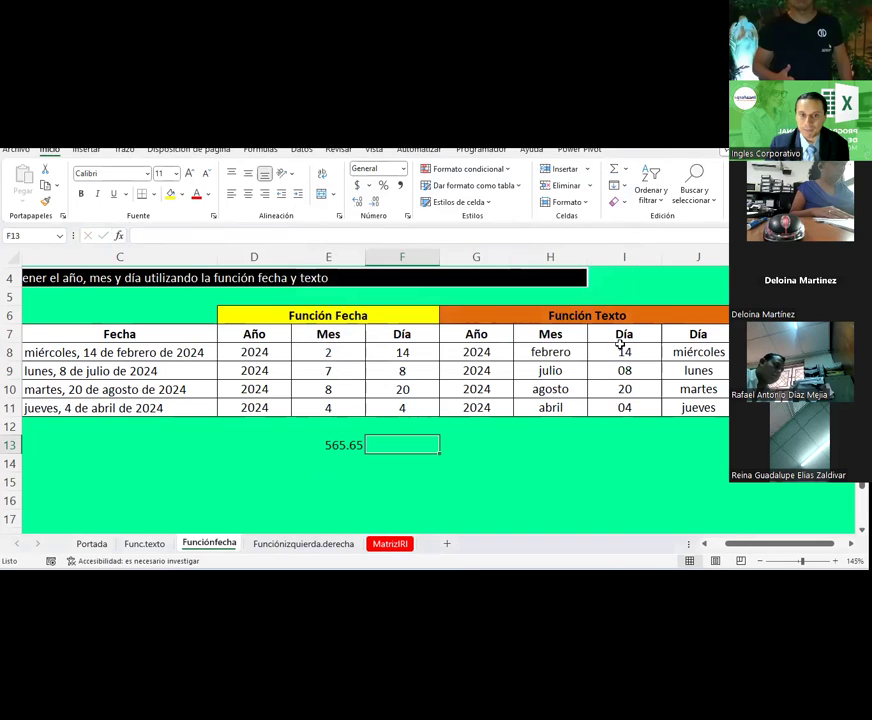
{"action": "left_click", "coordinate": [346, 444]}
{"action": "key", "text": "Delete"}
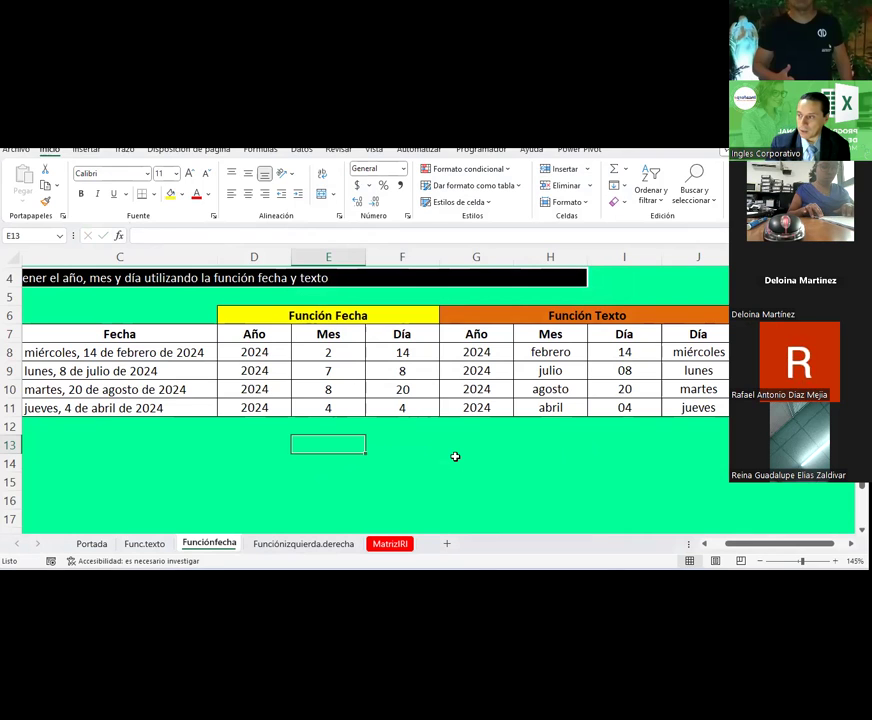
{"action": "scroll", "coordinate": [469, 426], "scroll_direction": "down", "scroll_amount": 1}
{"action": "left_click", "coordinate": [399, 423]}
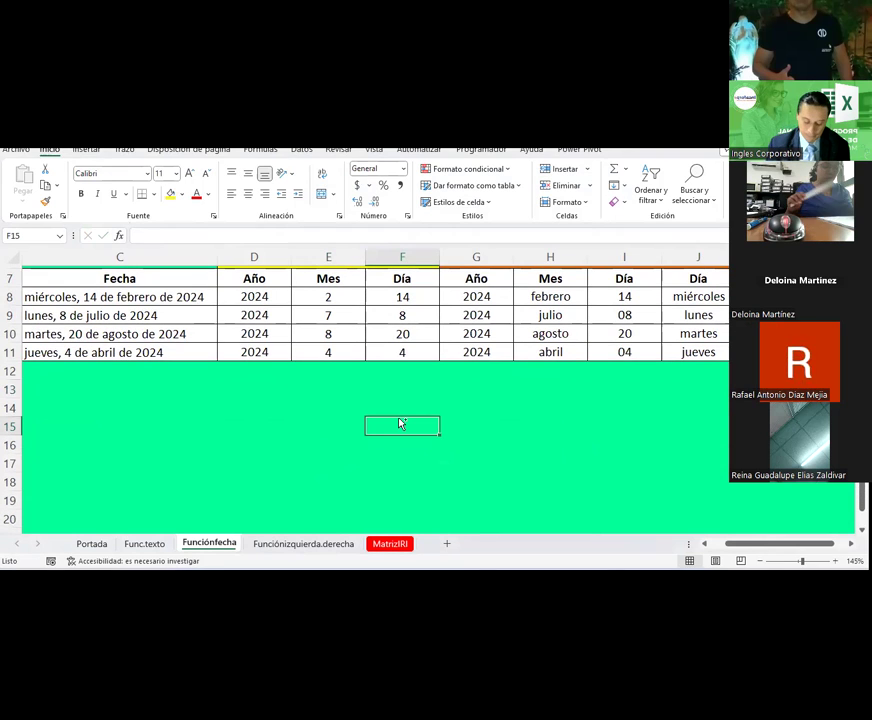
{"action": "key", "text": "ctrl+b"}
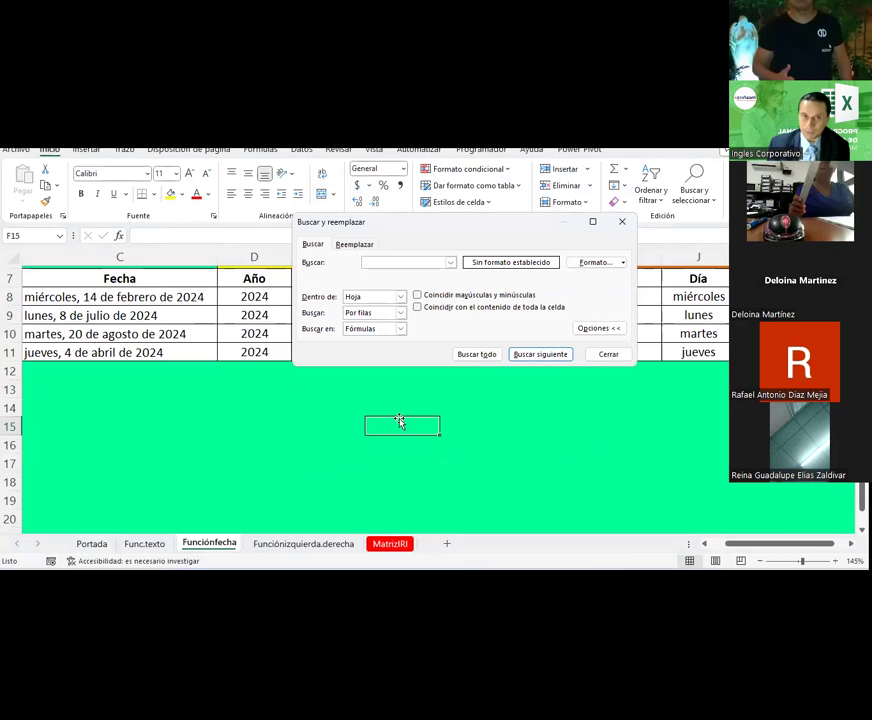
{"action": "left_click", "coordinate": [355, 246]}
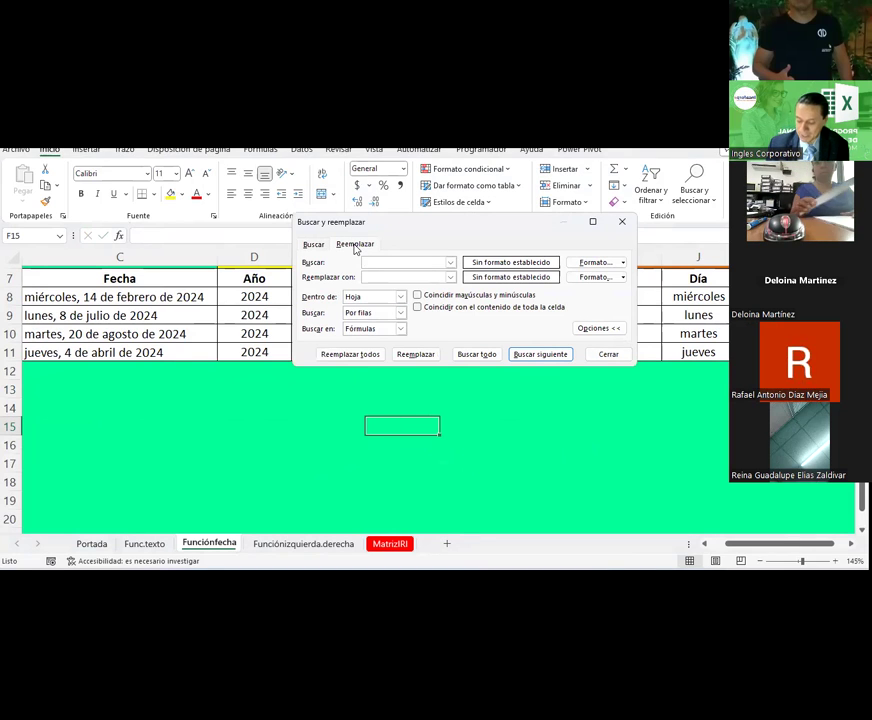
{"action": "key", "text": "Escape"}
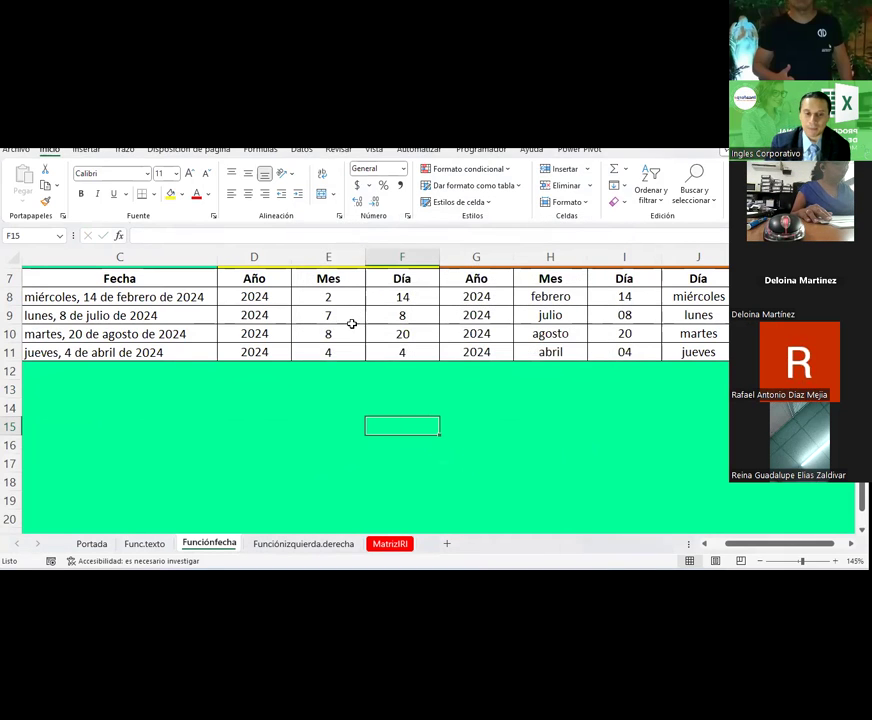
Step: Enter the test value 565.65 in cell F15 and select that cell
{"action": "type", "text": "565.65"}
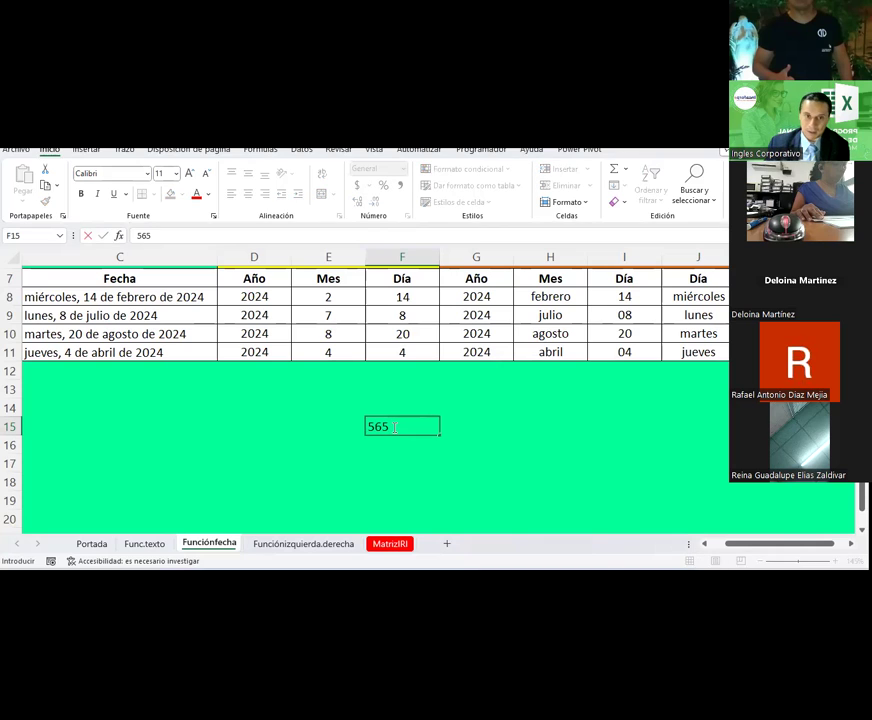
{"action": "key", "text": "Return"}
{"action": "key", "text": "Return"}
{"action": "left_click", "coordinate": [404, 426]}
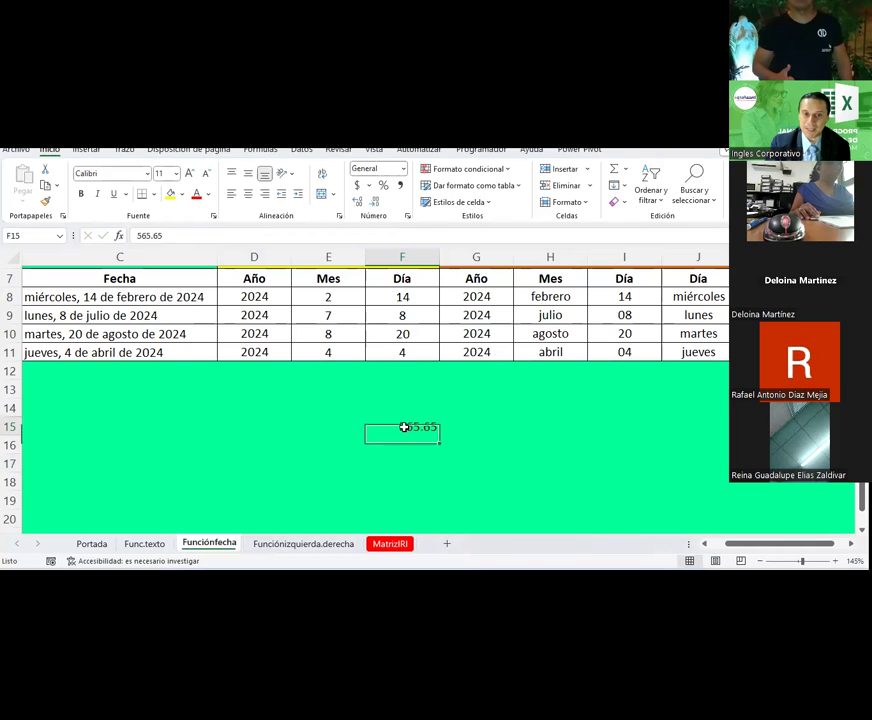
Step: Replace the decimal point of the value in F15 with a space in quotation marks using find and replace
{"action": "key", "text": "ctrl+b"}
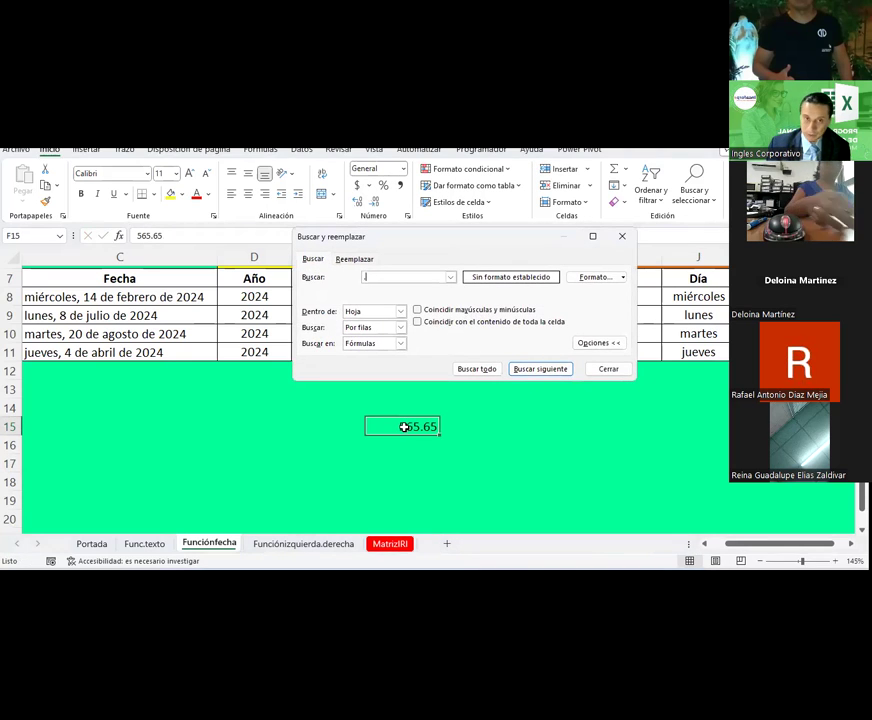
{"action": "left_click", "coordinate": [355, 259]}
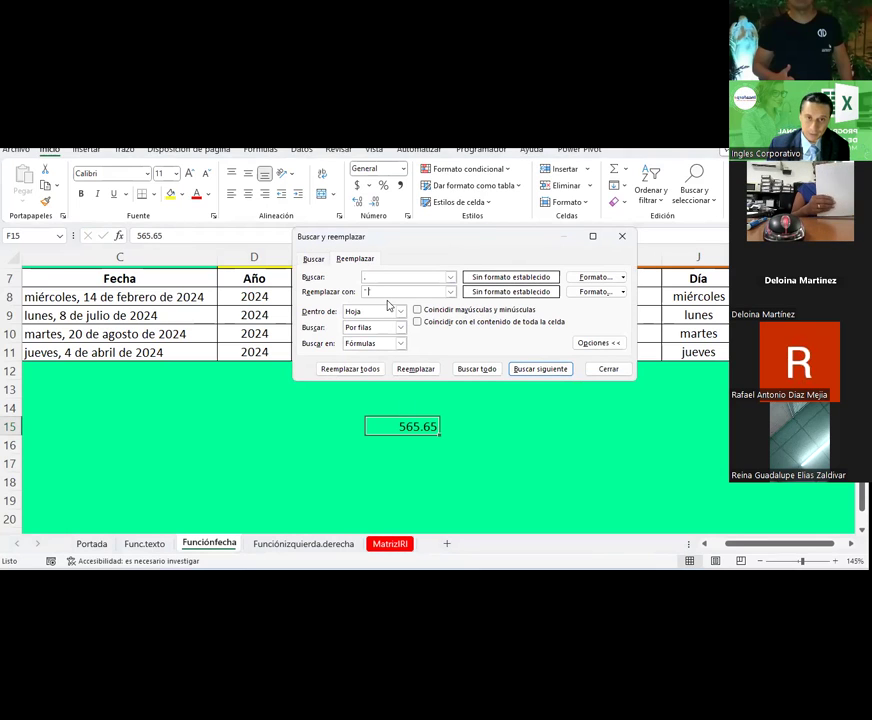
{"action": "left_click", "coordinate": [404, 377]}
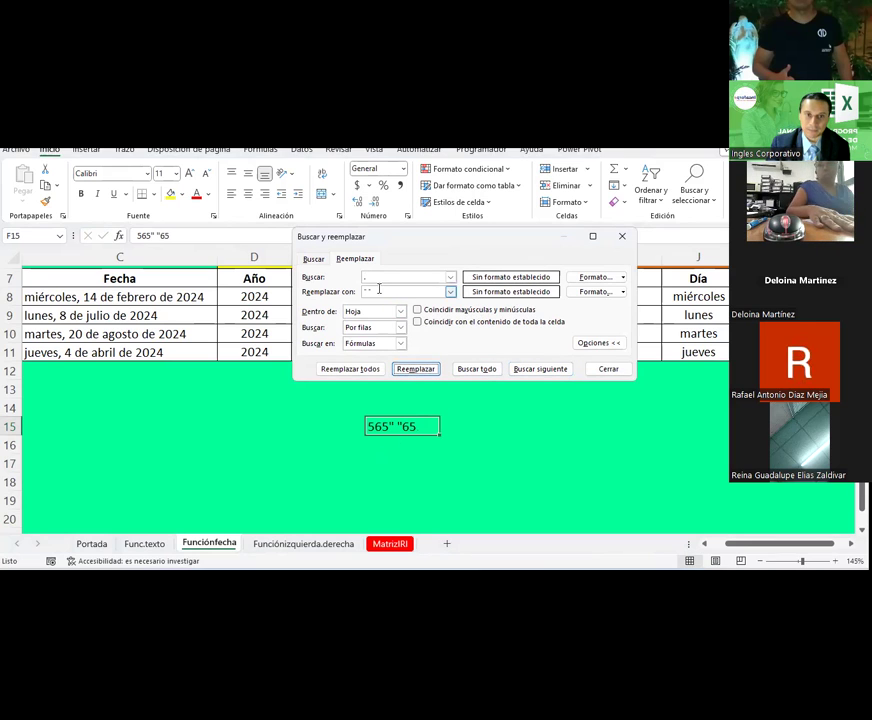
{"action": "key", "text": "BackSpace"}
{"action": "key", "text": "BackSpace"}
{"action": "key", "text": "BackSpace"}
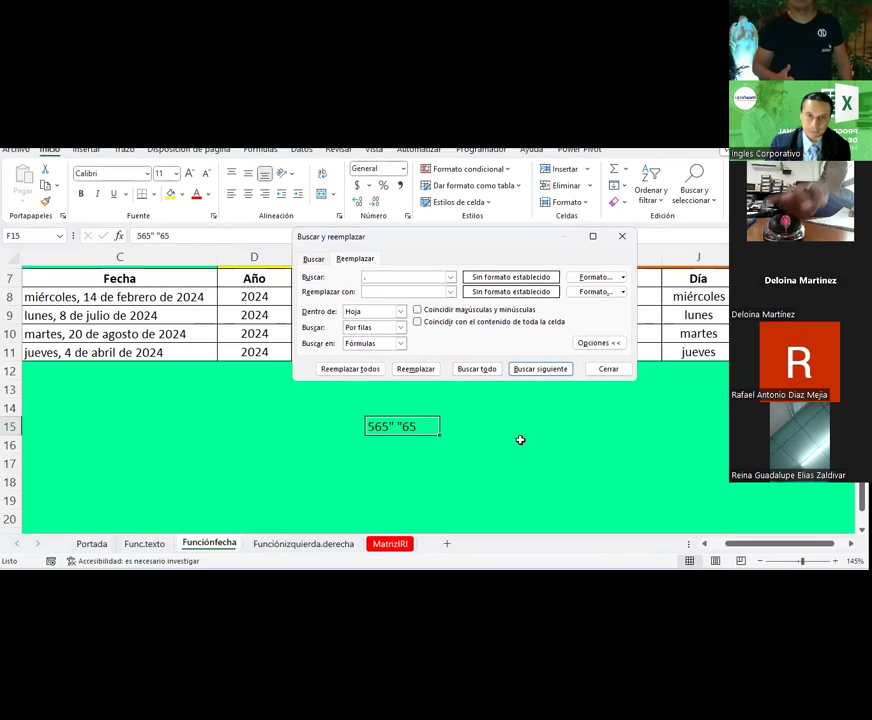
{"action": "key", "text": "Escape"}
Step: Clear cell F15 and enter 565.65 there again
{"action": "key", "text": "Down"}
{"action": "key", "text": "Down"}
{"action": "left_click", "coordinate": [392, 425]}
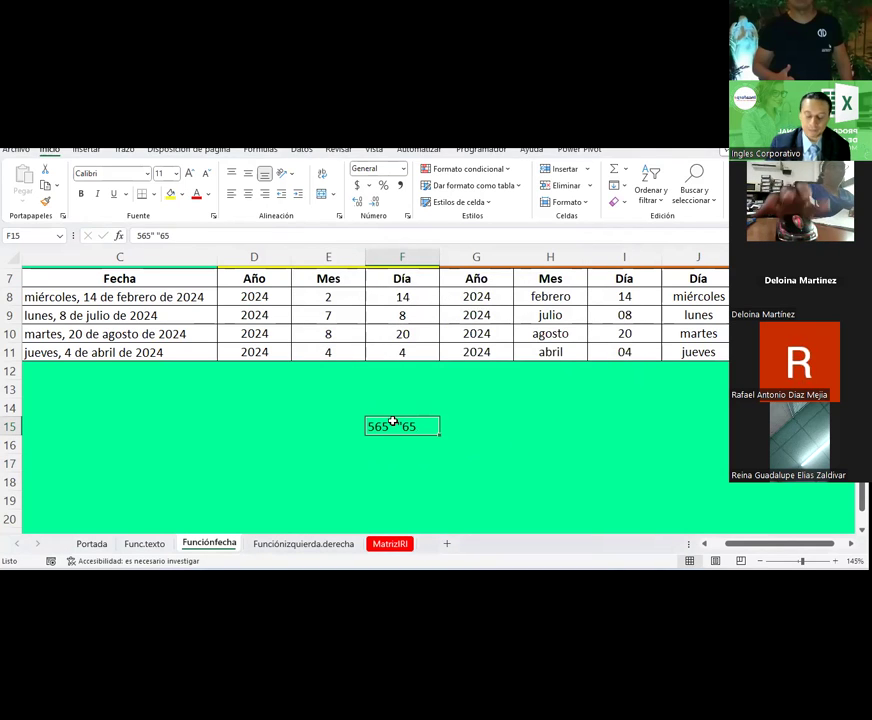
{"action": "key", "text": "Delete"}
{"action": "type", "text": "565.65"}
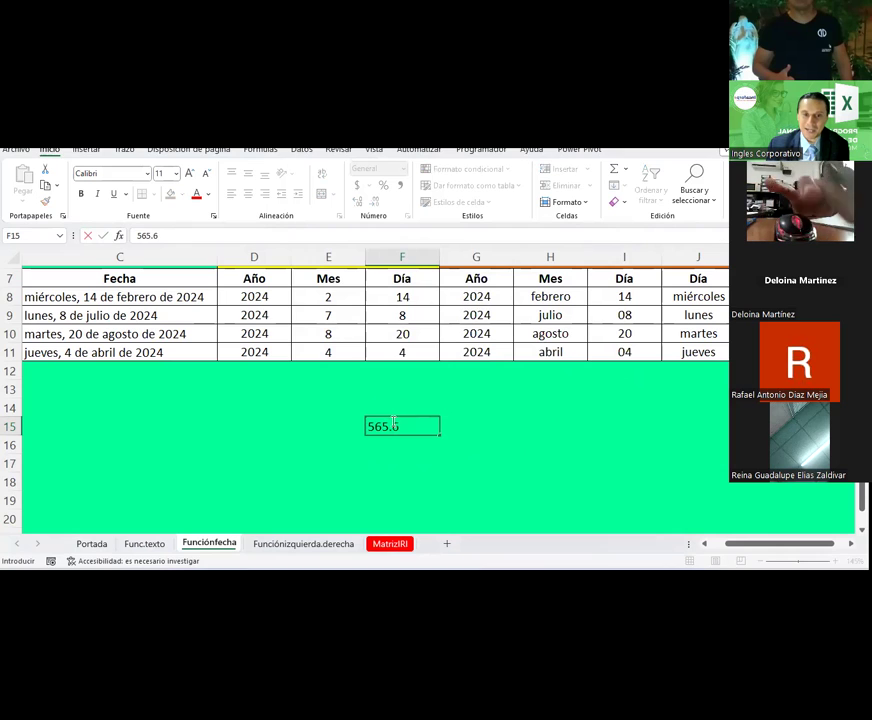
{"action": "key", "text": "Tab"}
Step: Try a RESIDUO formula in G15 with F15 as its only argument
{"action": "type", "text": "=r"}
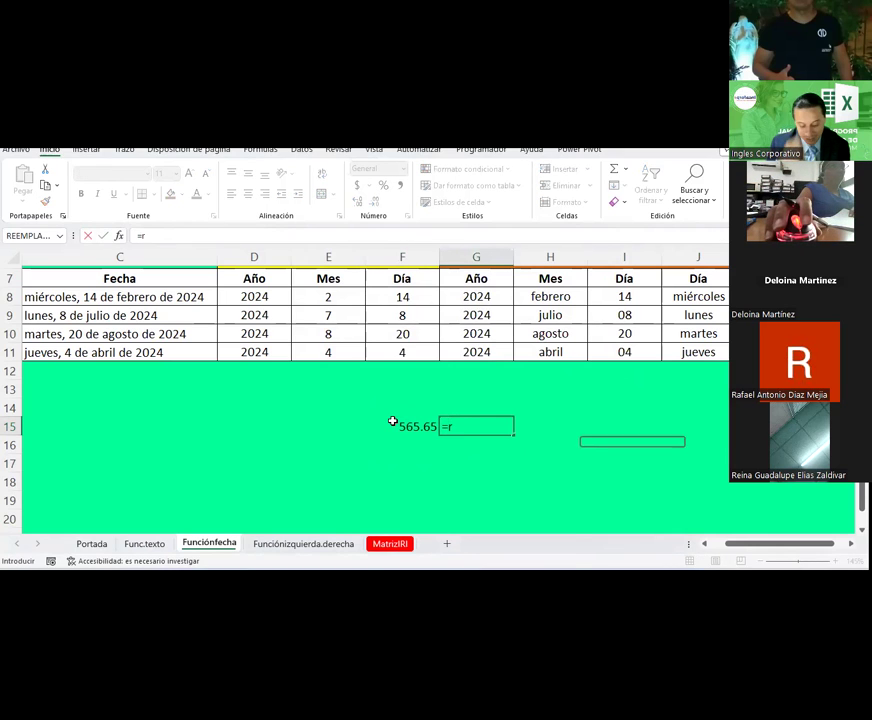
{"action": "type", "text": "esiduo("}
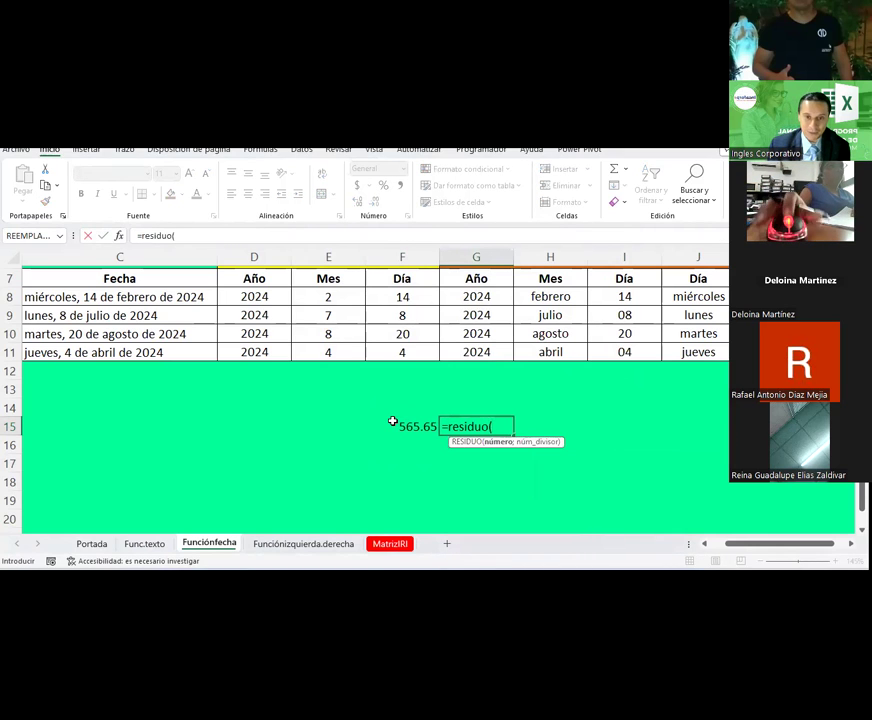
{"action": "left_click", "coordinate": [392, 423]}
{"action": "key", "text": "Return"}
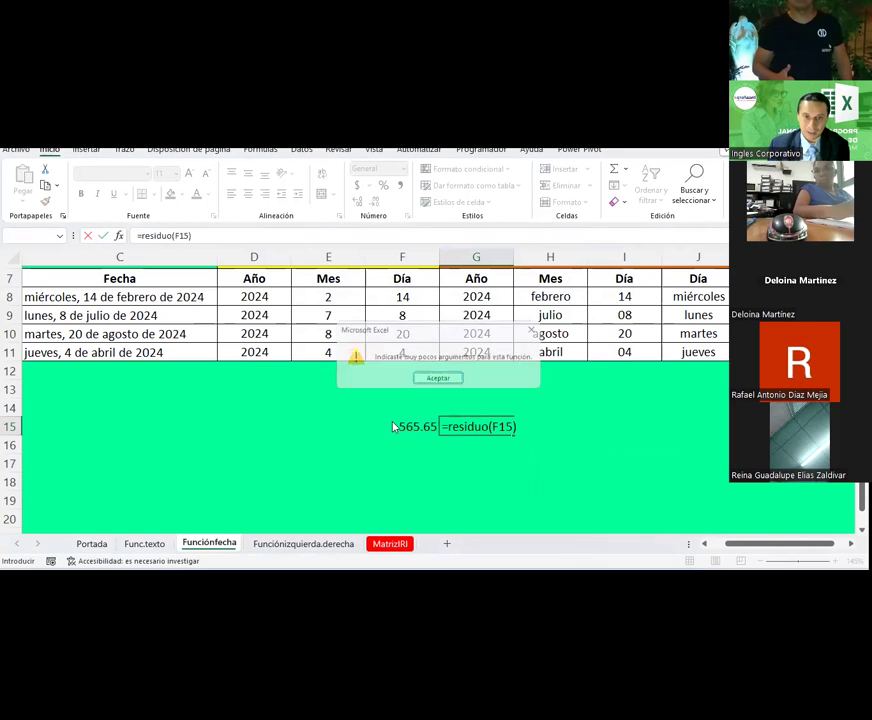
{"action": "key", "text": "Return"}
{"action": "key", "text": "Escape"}
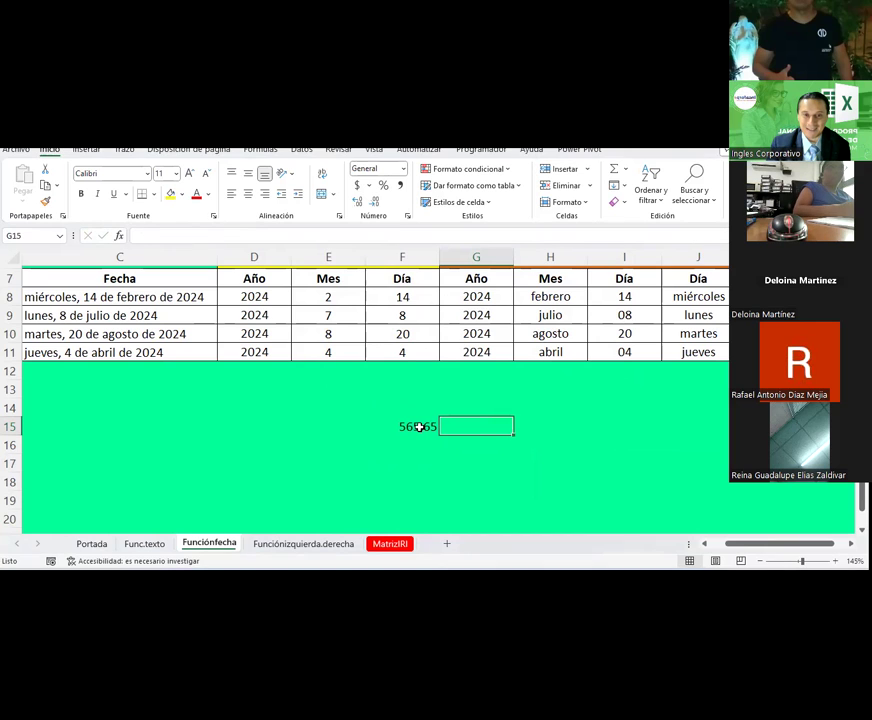
Step: Extract the first three characters of F15 into G15 with the IZQUIERDA function
{"action": "type", "text": "=izquierda"}
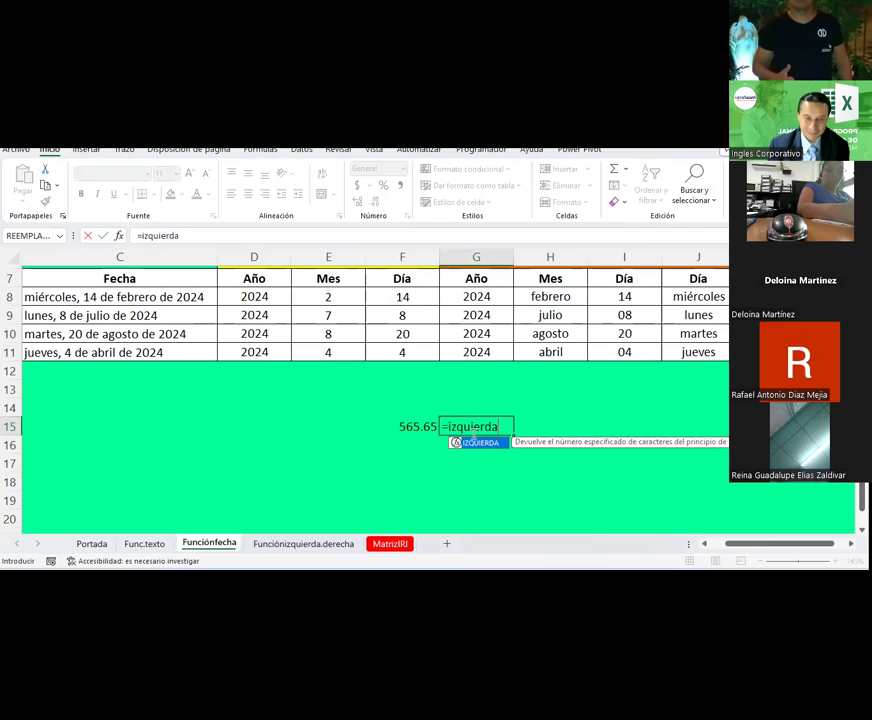
{"action": "type", "text": "("}
{"action": "left_click", "coordinate": [416, 426]}
{"action": "type", "text": ";3"}
{"action": "key", "text": "Return"}
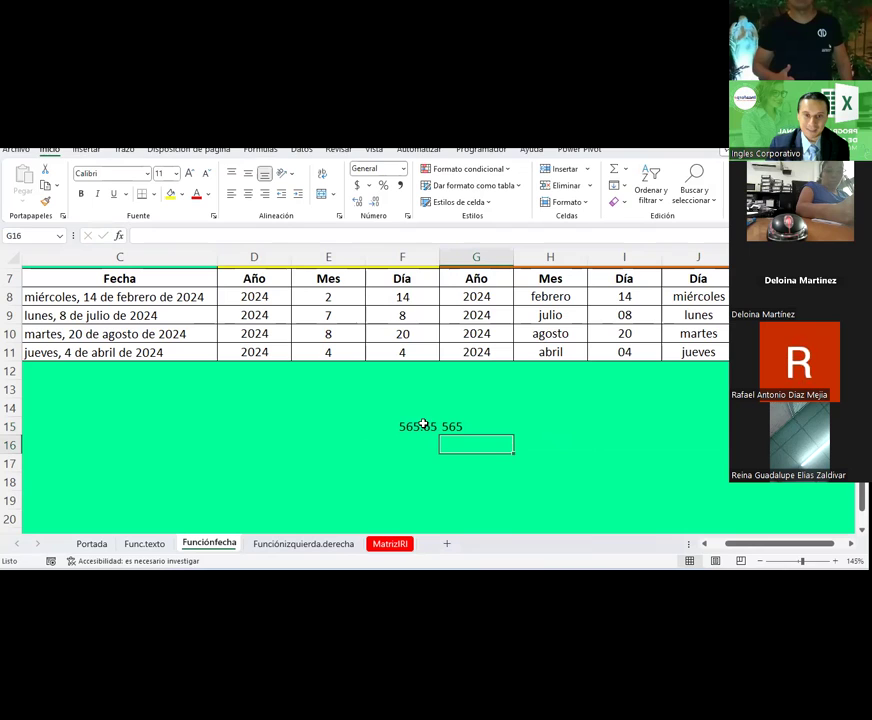
Step: Extract the last two characters of F15 into H15 with the DERECHA function
{"action": "left_click", "coordinate": [543, 426]}
{"action": "type", "text": "="}
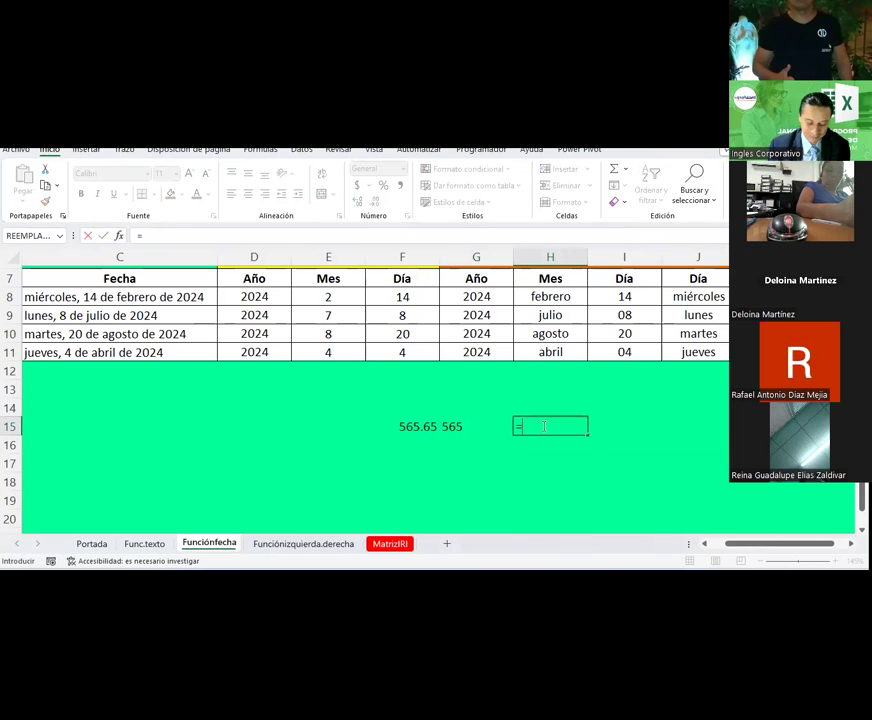
{"action": "type", "text": "derecha("}
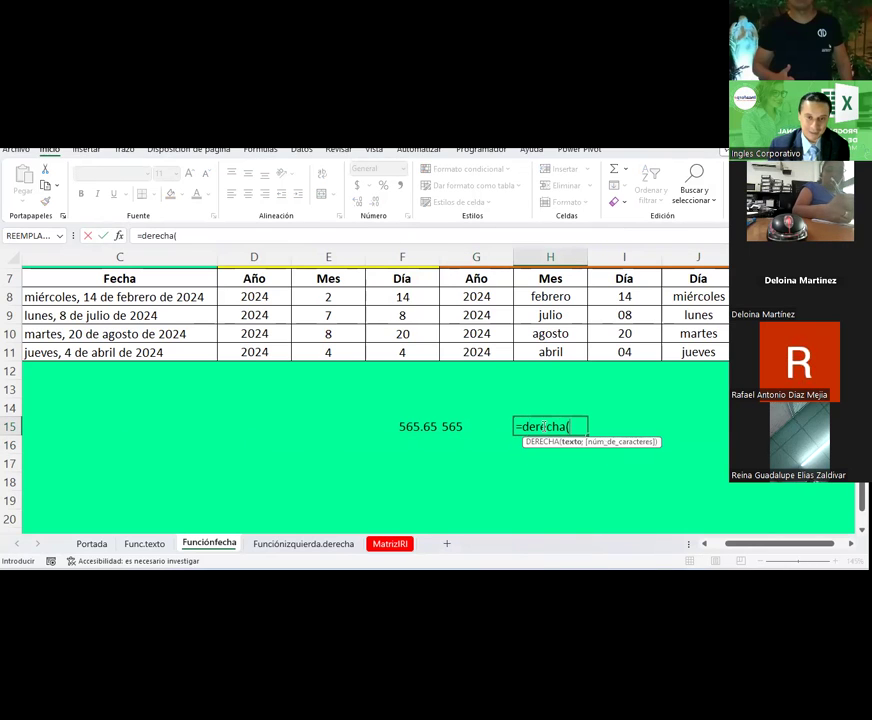
{"action": "left_click", "coordinate": [409, 426]}
{"action": "type", "text": ";2"}
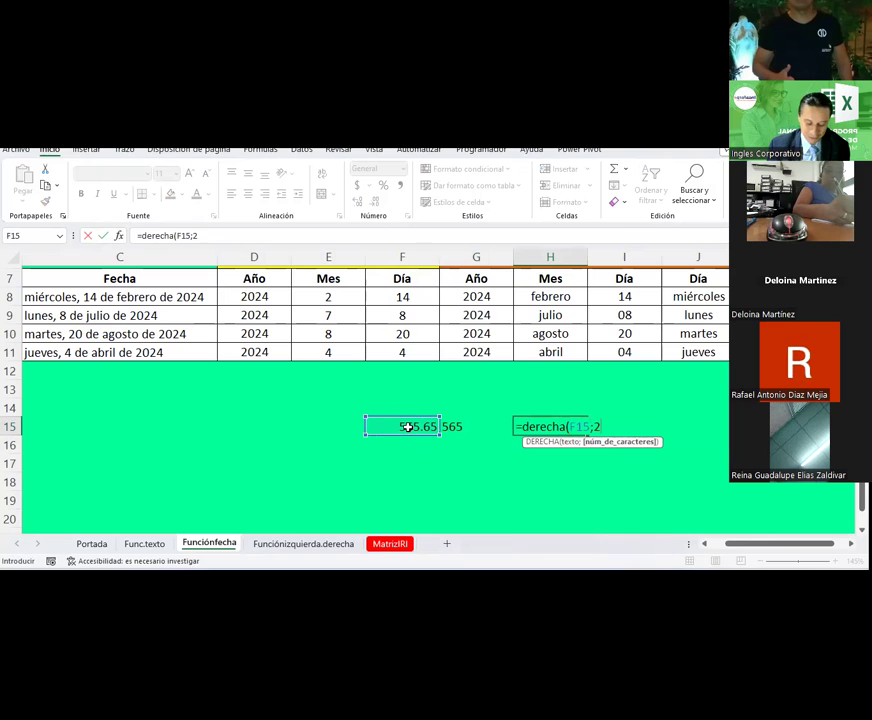
{"action": "key", "text": "Return"}
Step: Join the contents of G15 and H15 in cell I15 with the formula =G15&H15
{"action": "key", "text": "Up"}
{"action": "key", "text": "Right"}
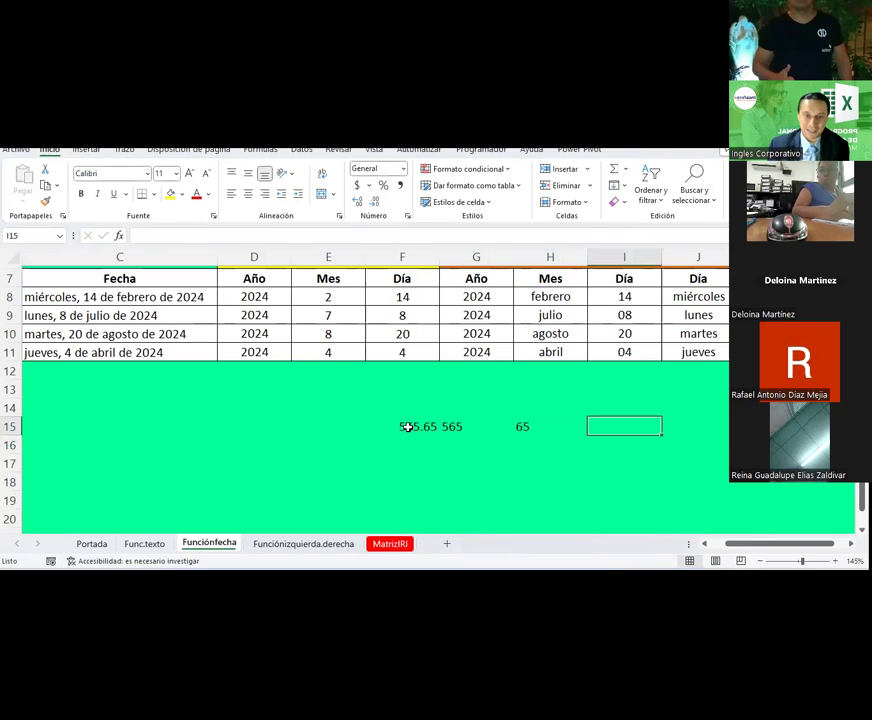
{"action": "type", "text": "="}
{"action": "key", "text": "Left"}
{"action": "key", "text": "Left"}
{"action": "type", "text": "&"}
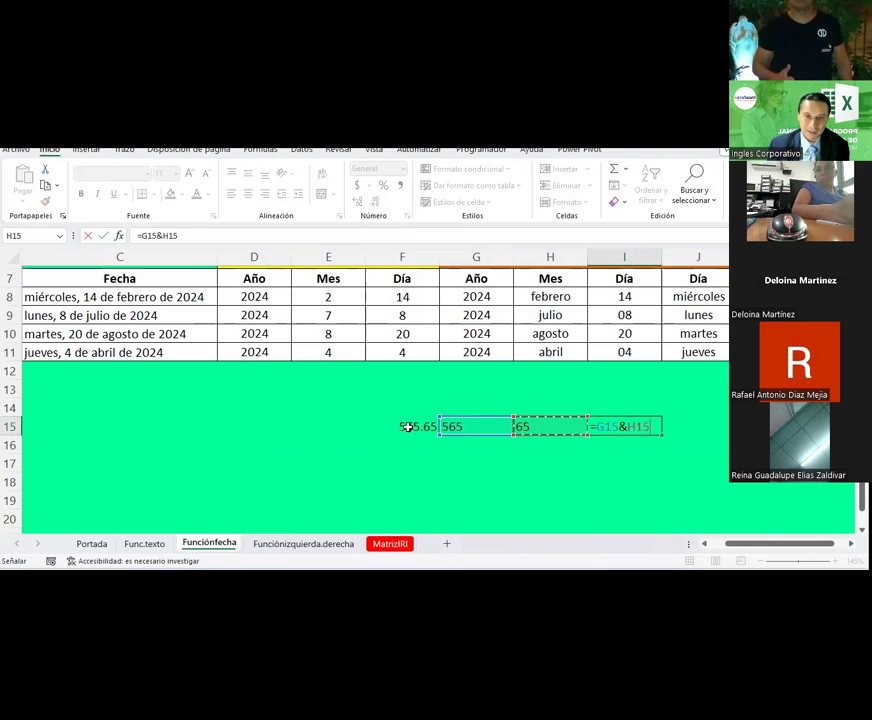
{"action": "key", "text": "Return"}
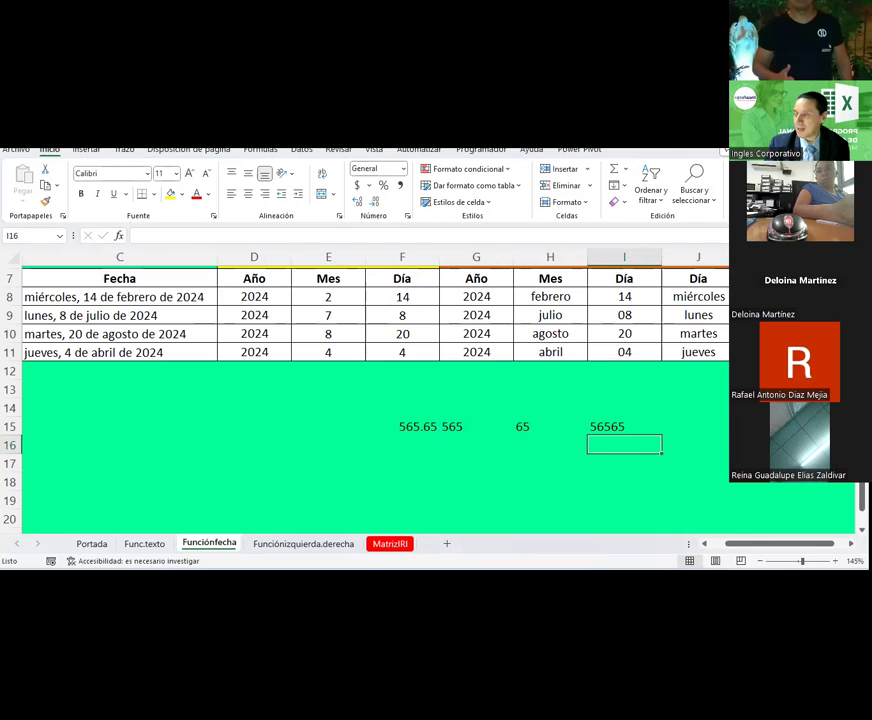
Step: Centre the contents of cells G15:I15 horizontally and vertically
{"action": "left_click", "coordinate": [522, 425]}
{"action": "left_click_drag", "start_coordinate": [461, 428], "coordinate": [620, 425]}
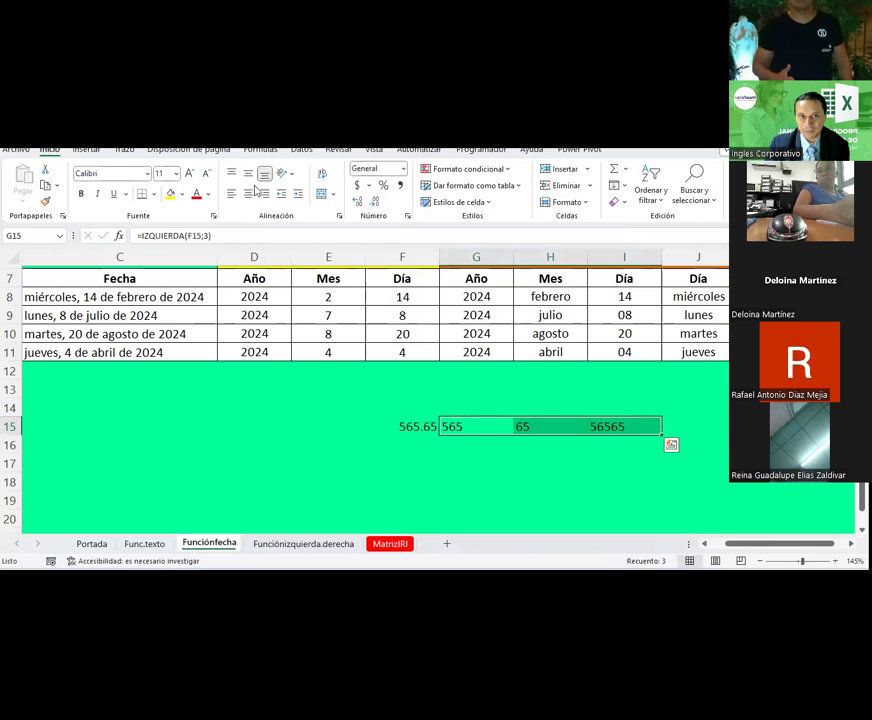
{"action": "left_click", "coordinate": [431, 427]}
{"action": "left_click", "coordinate": [624, 436]}
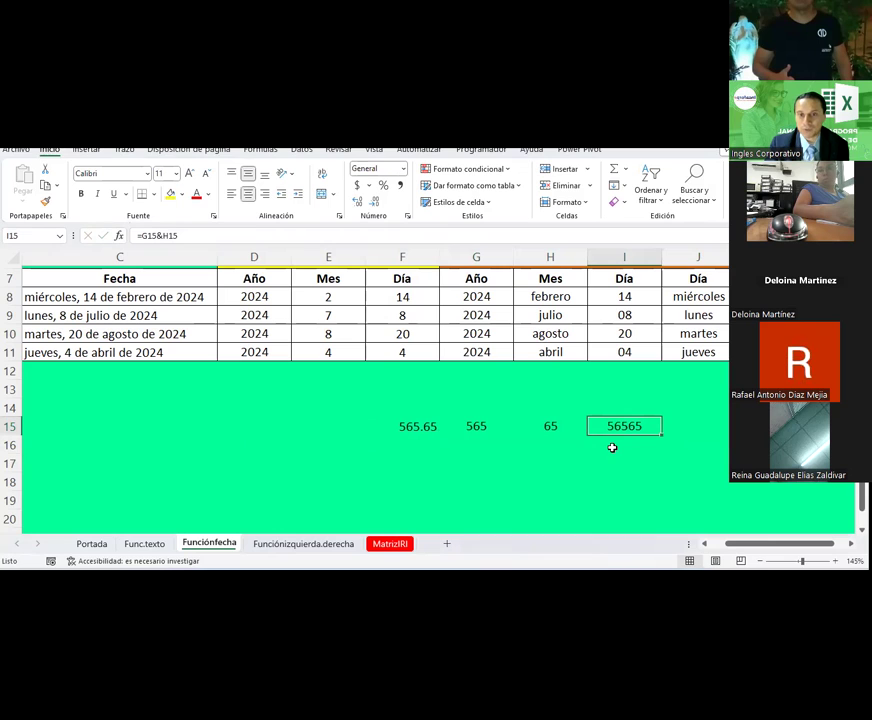
Step: Convert I15 to text in J15 with a TEXTO formula using the format "00000", and centre the cell horizontally
{"action": "left_click", "coordinate": [680, 425]}
{"action": "type", "text": "="}
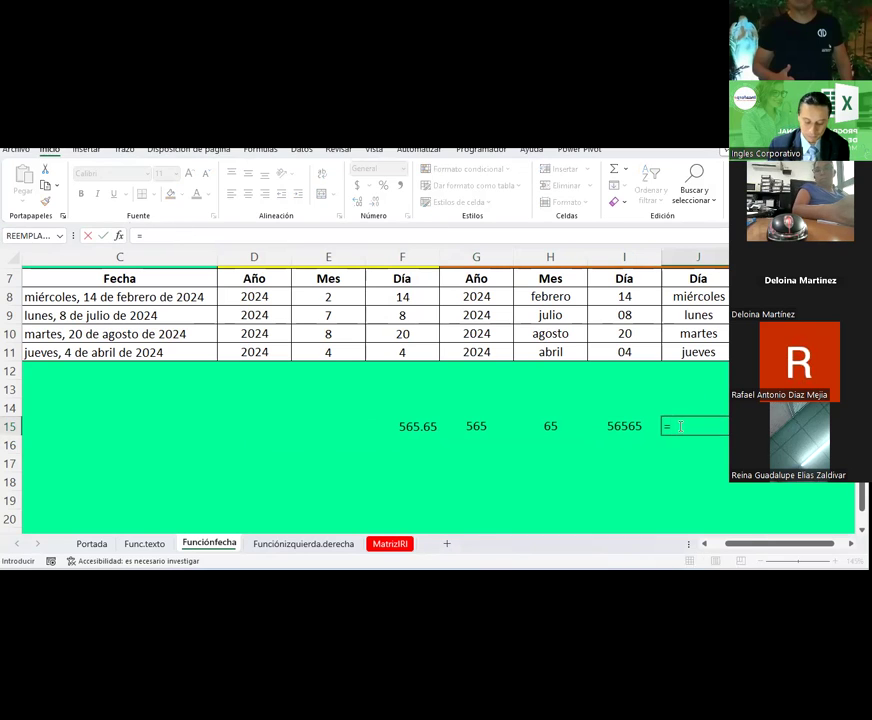
{"action": "type", "text": "texto("}
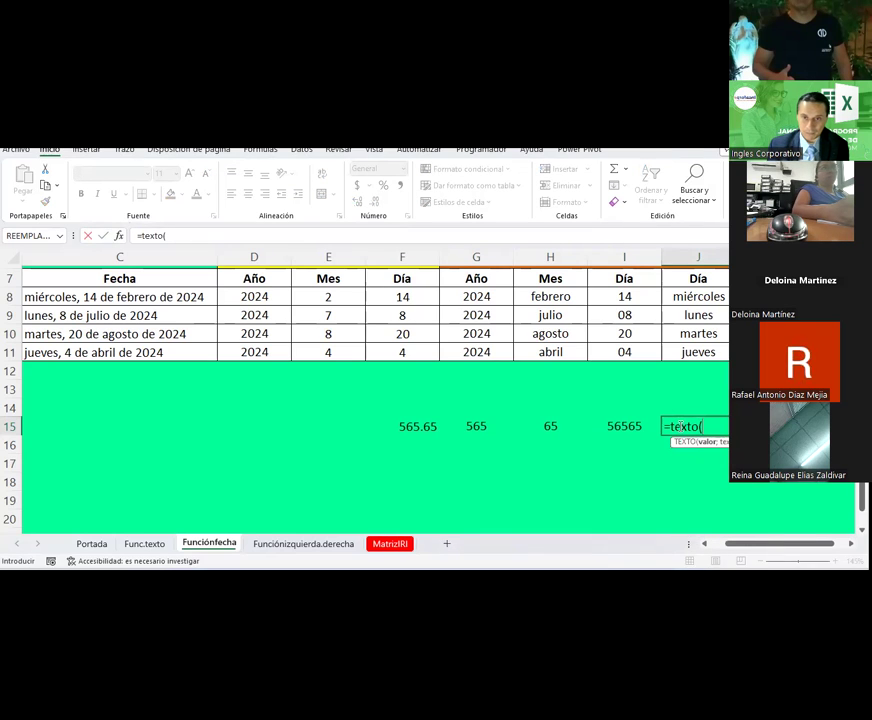
{"action": "key", "text": "Left"}
{"action": "type", "text": ";"}
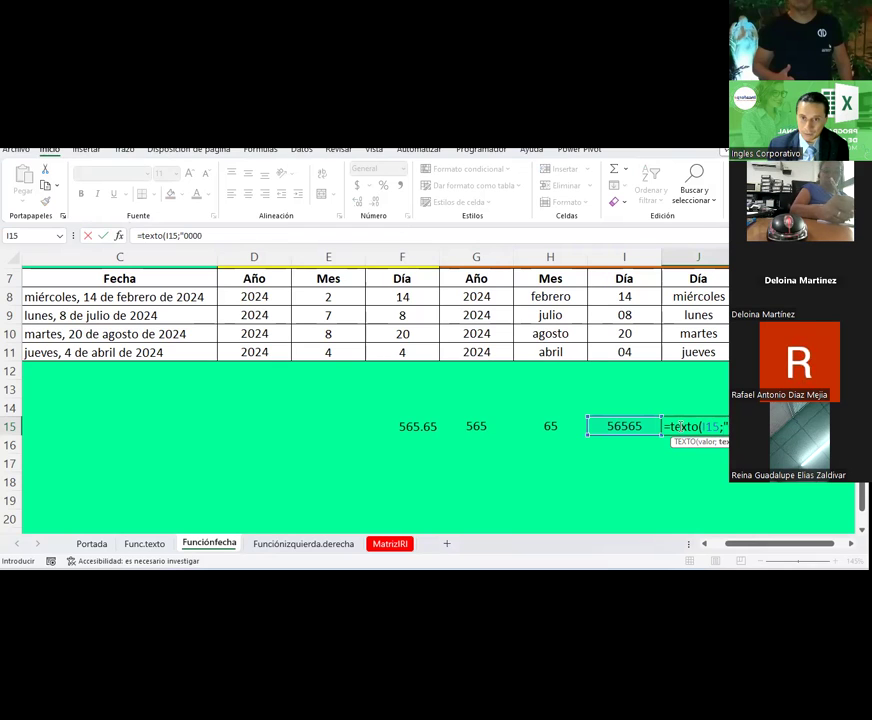
{"action": "type", "text": "\"00000\""}
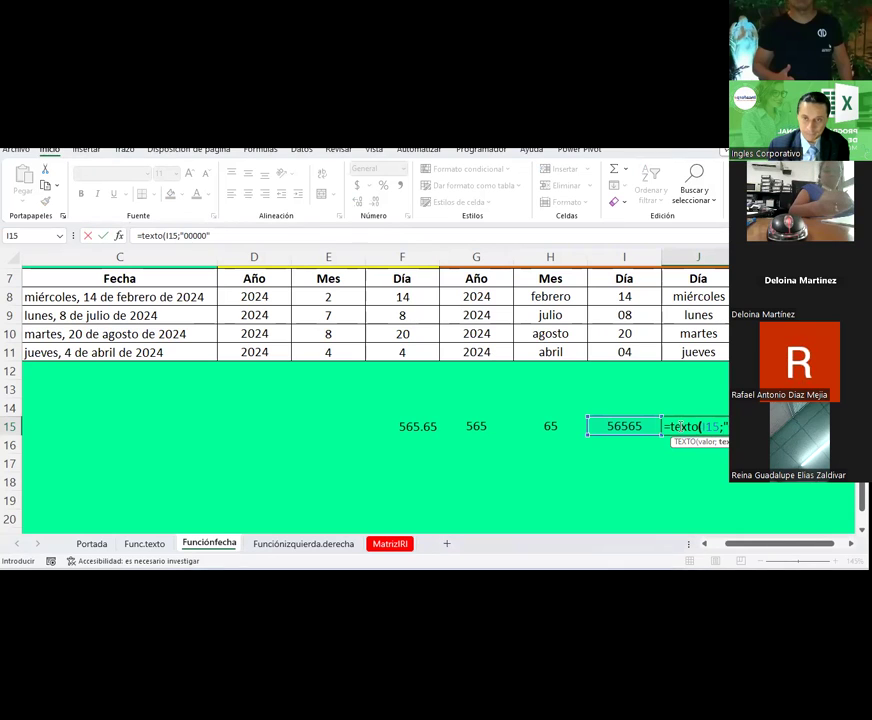
{"action": "key", "text": "Return"}
{"action": "left_click", "coordinate": [678, 426]}
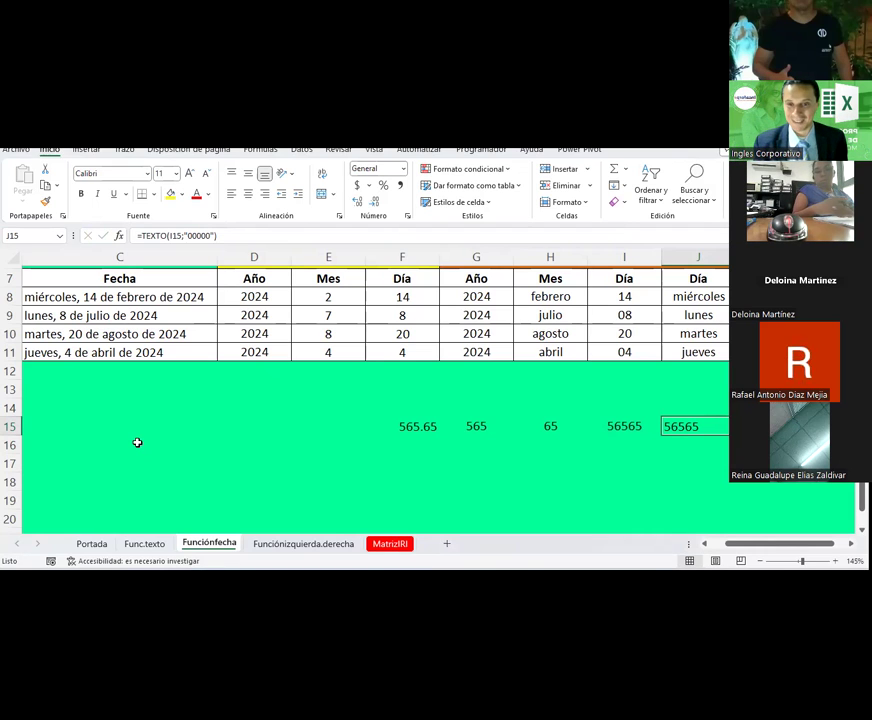
{"action": "left_click", "coordinate": [248, 193]}
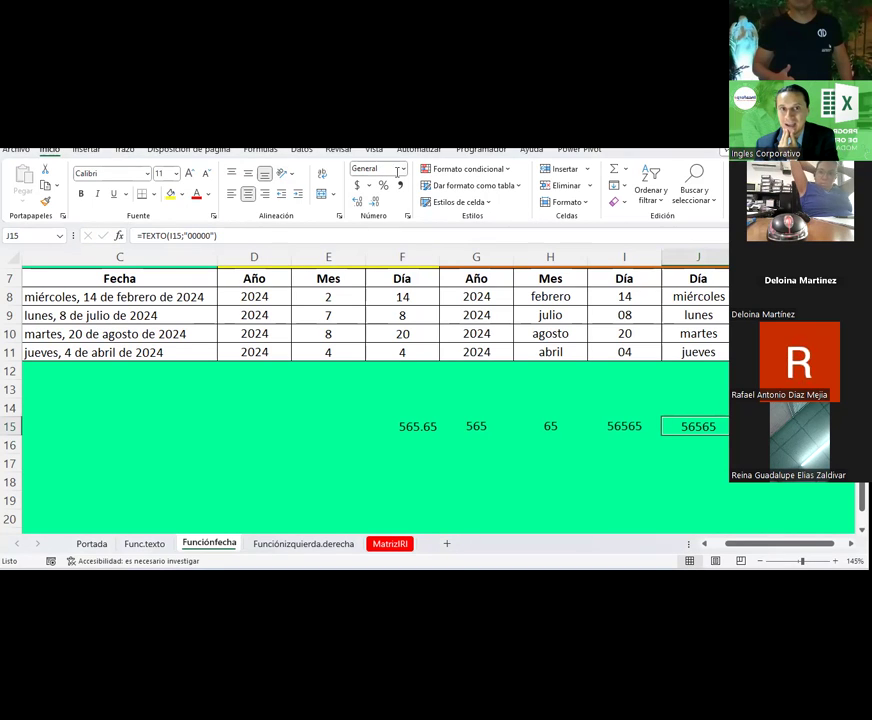
{"action": "left_click", "coordinate": [721, 460]}
{"action": "left_click", "coordinate": [713, 424]}
{"action": "key", "text": "Delete"}
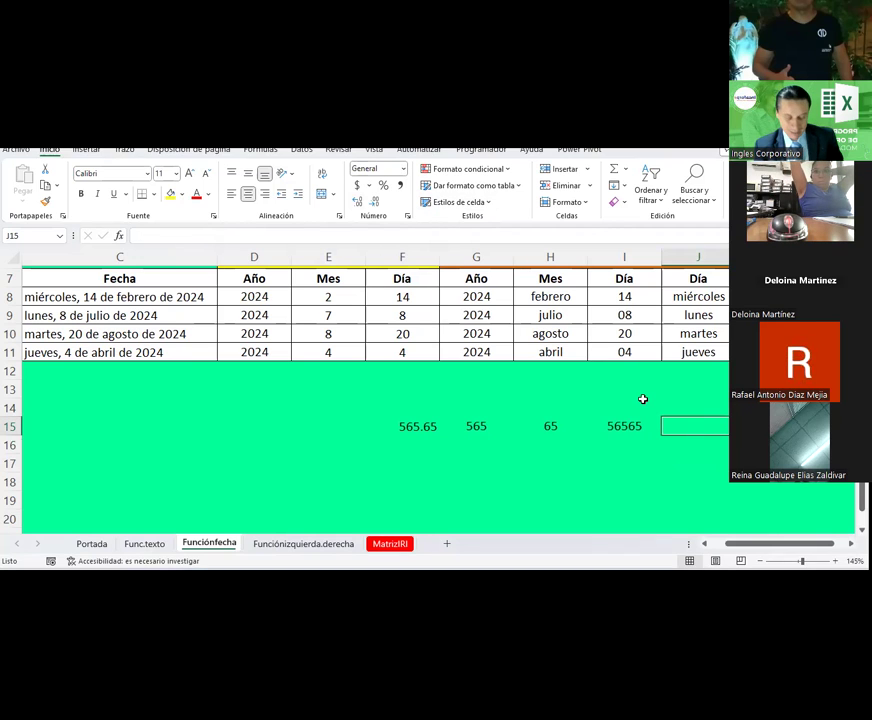
{"action": "key", "text": "ctrl+z"}
Step: Set the number format of the empty cell K15 to Text
{"action": "left_click", "coordinate": [711, 459]}
{"action": "left_click", "coordinate": [772, 426]}
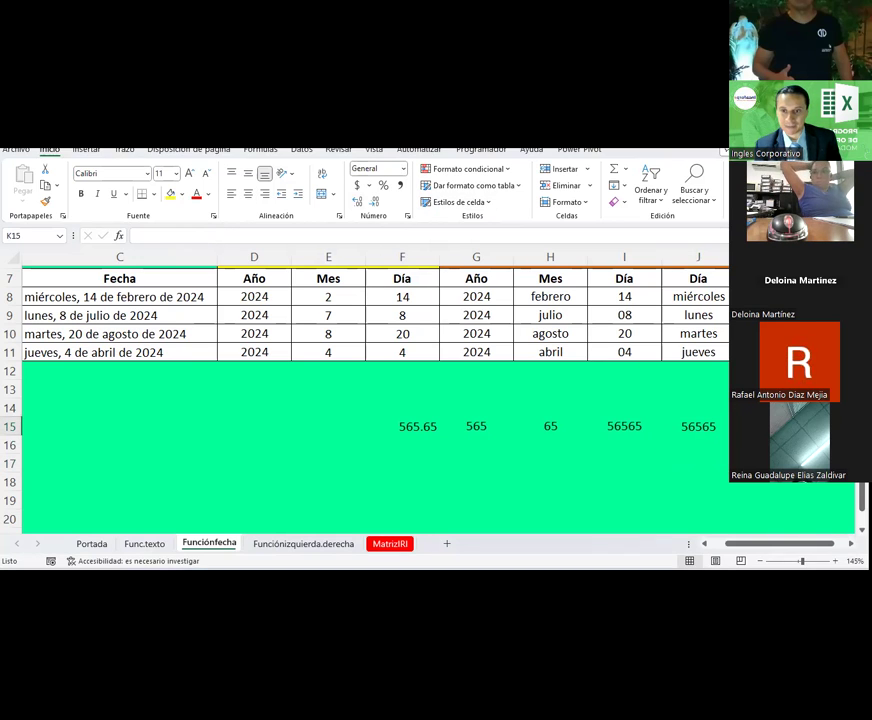
{"action": "left_click", "coordinate": [403, 168]}
{"action": "scroll", "coordinate": [408, 426], "scroll_direction": "down", "scroll_amount": 2}
{"action": "left_click", "coordinate": [419, 438]}
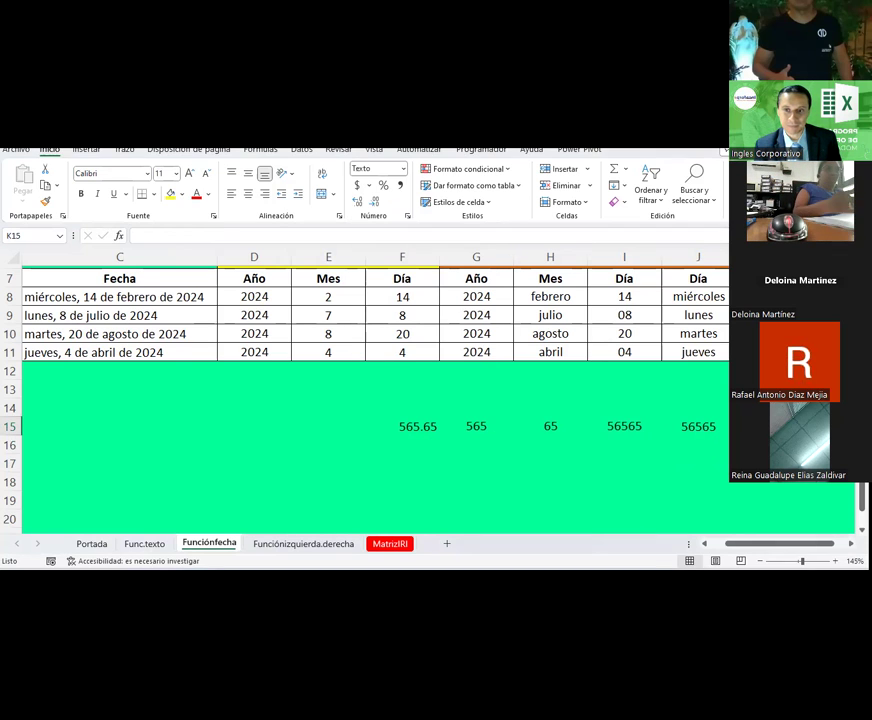
Step: Try a formula in K15 that refers to J15, and clear the cell
{"action": "type", "text": "="}
{"action": "key", "text": "Left"}
{"action": "key", "text": "Return"}
{"action": "key", "text": "Up"}
{"action": "key", "text": "Delete"}
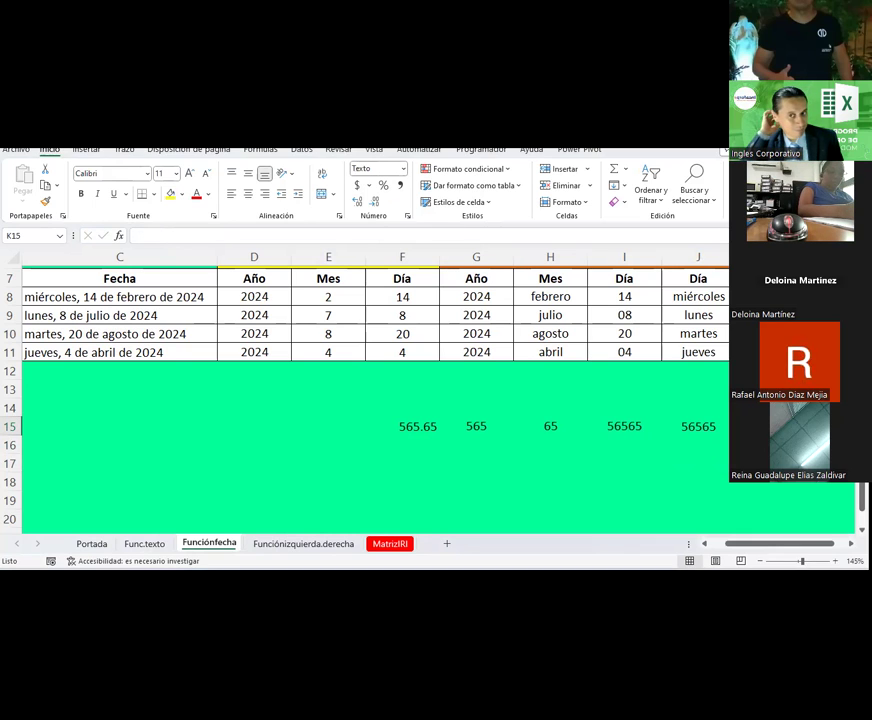
Step: Clear the TEXTO formula from J15 and set the cell's number format to Text
{"action": "left_click", "coordinate": [558, 422]}
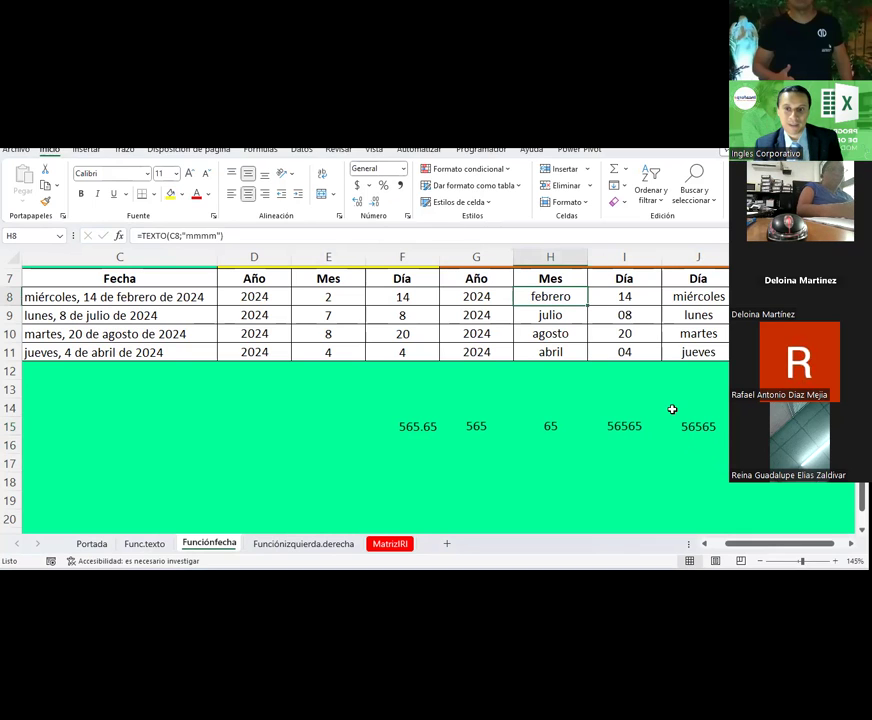
{"action": "left_click", "coordinate": [700, 430]}
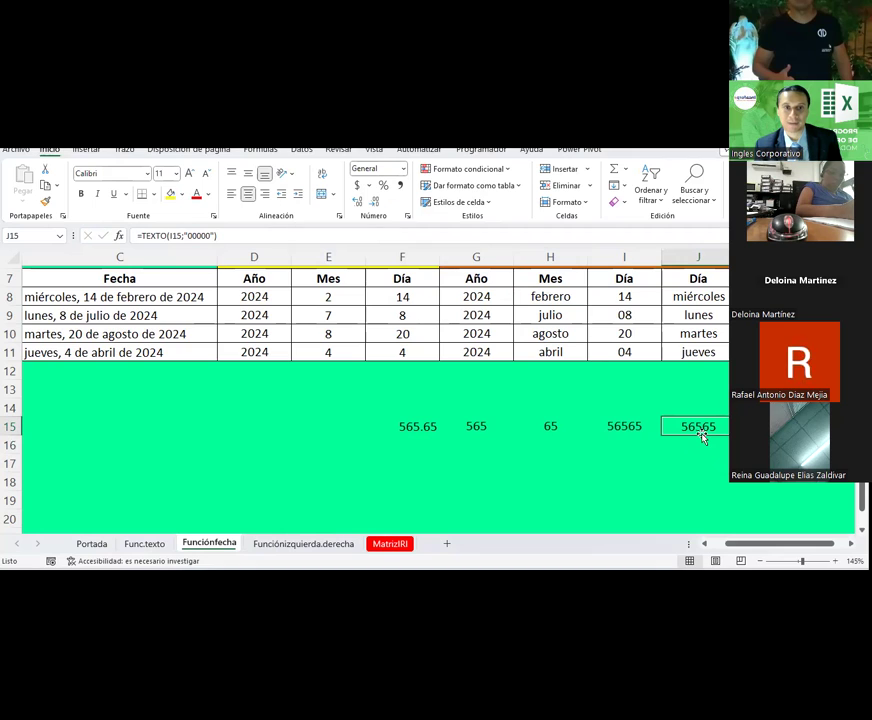
{"action": "left_click", "coordinate": [632, 425]}
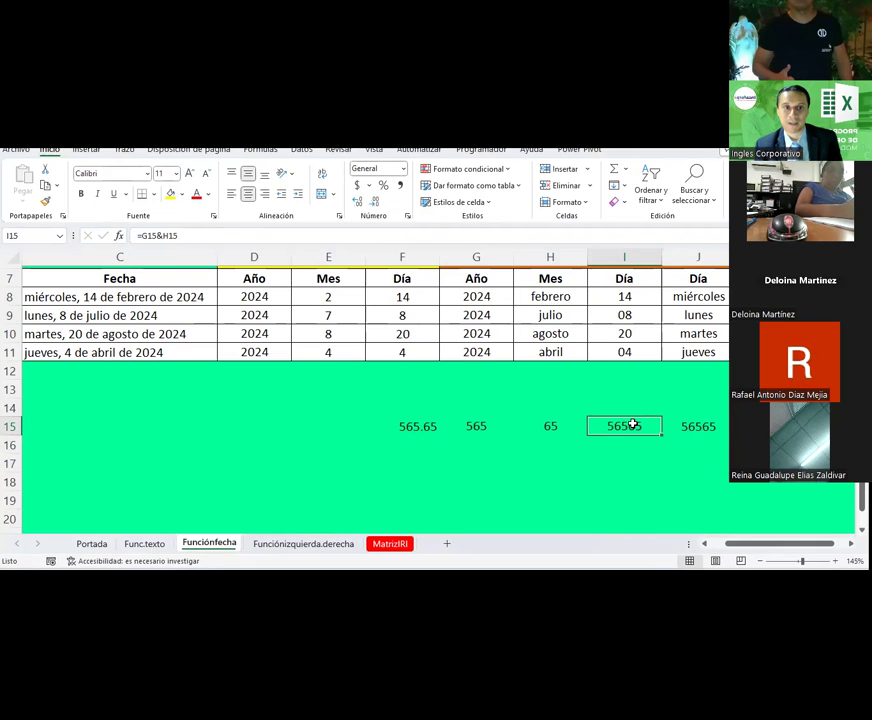
{"action": "left_click", "coordinate": [705, 421]}
{"action": "key", "text": "Delete"}
{"action": "left_click", "coordinate": [400, 173]}
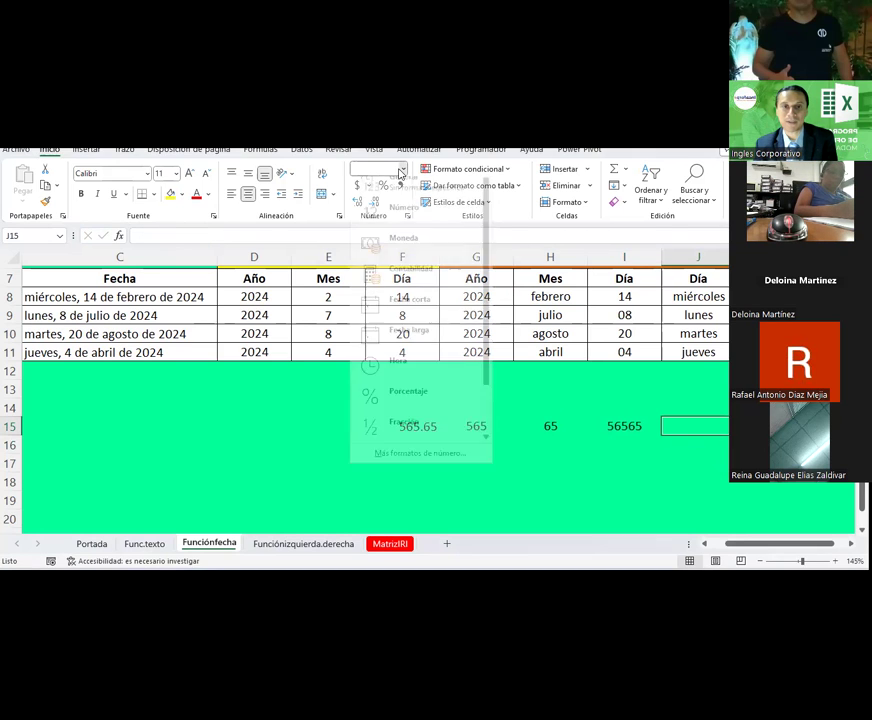
{"action": "scroll", "coordinate": [409, 424], "scroll_direction": "down", "scroll_amount": 3}
{"action": "left_click", "coordinate": [420, 432]}
Step: Copy I15 and paste it into J15 as a value only
{"action": "left_click", "coordinate": [626, 420]}
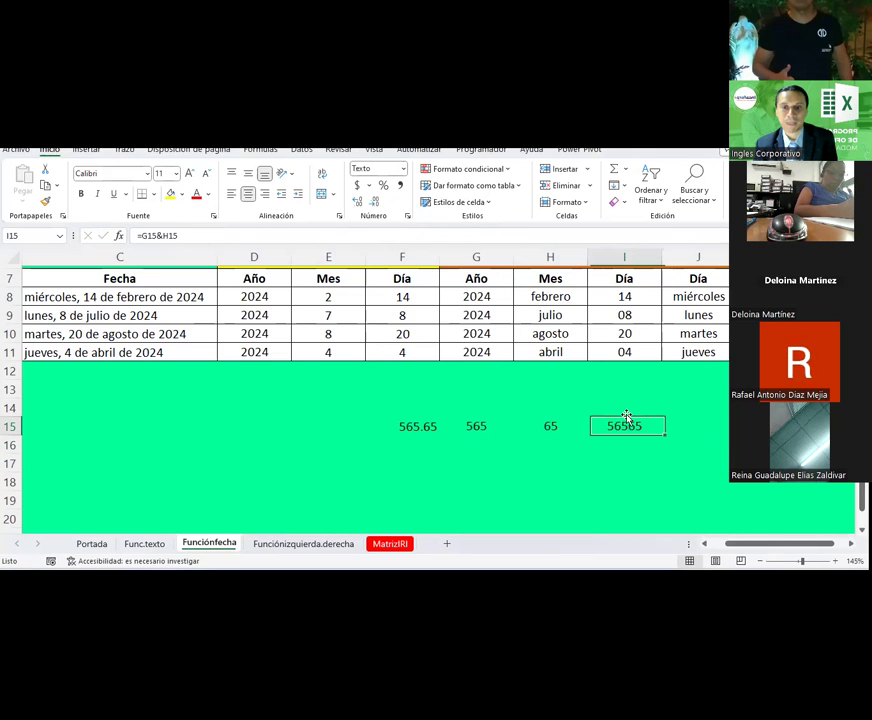
{"action": "right_click", "coordinate": [625, 422]}
{"action": "left_click", "coordinate": [660, 214]}
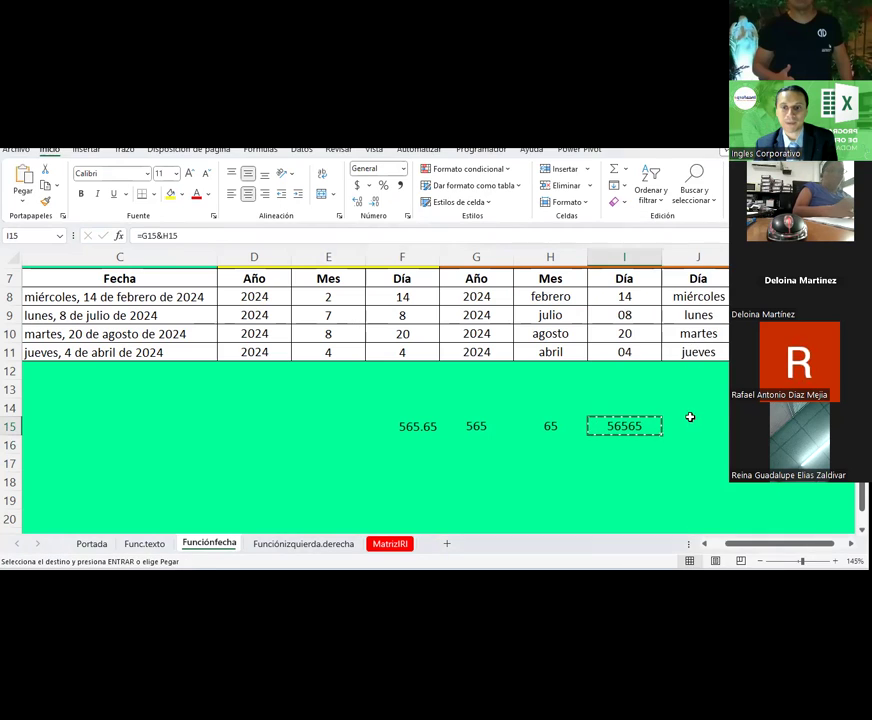
{"action": "right_click", "coordinate": [690, 420]}
{"action": "left_click", "coordinate": [721, 253]}
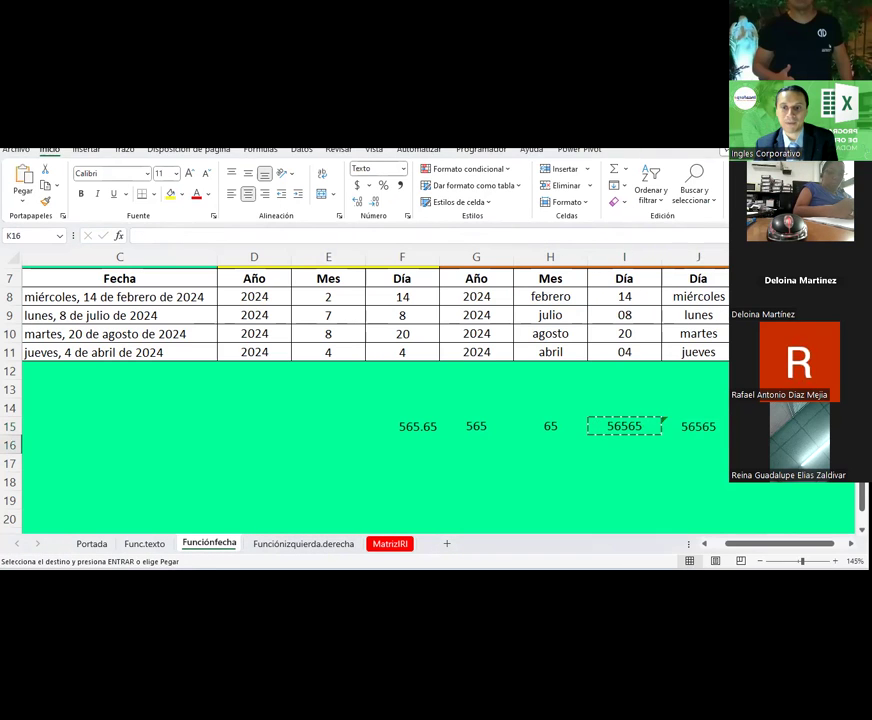
{"action": "left_click", "coordinate": [700, 458]}
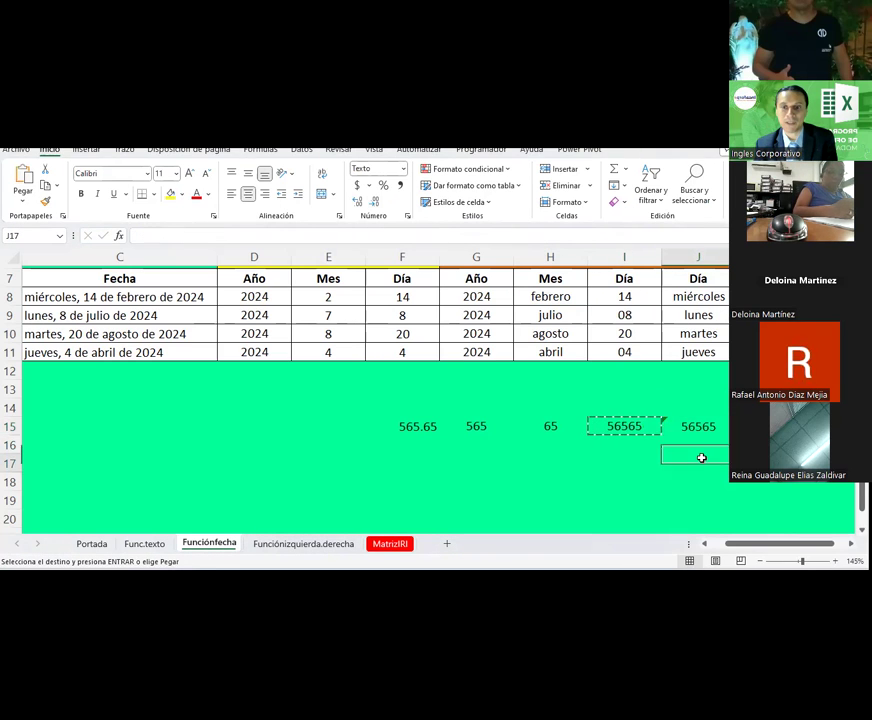
{"action": "left_click", "coordinate": [689, 426]}
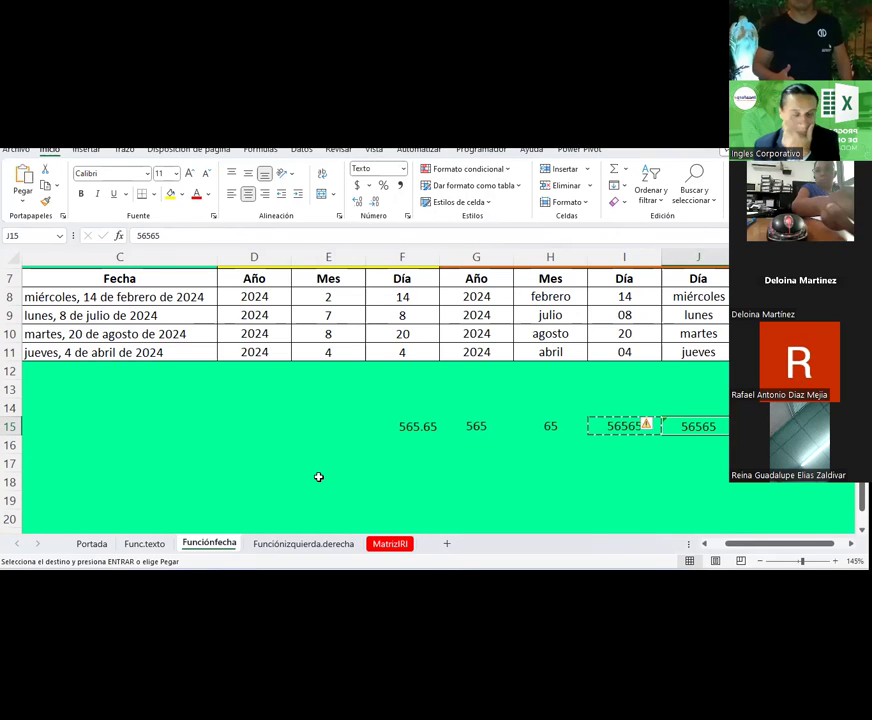
Step: Review the row 15 results, the Funciónizquierda.derecha sheet and the formulas in the Mes and Día columns of Funciónfecha
{"action": "left_click_drag", "start_coordinate": [418, 426], "coordinate": [603, 425]}
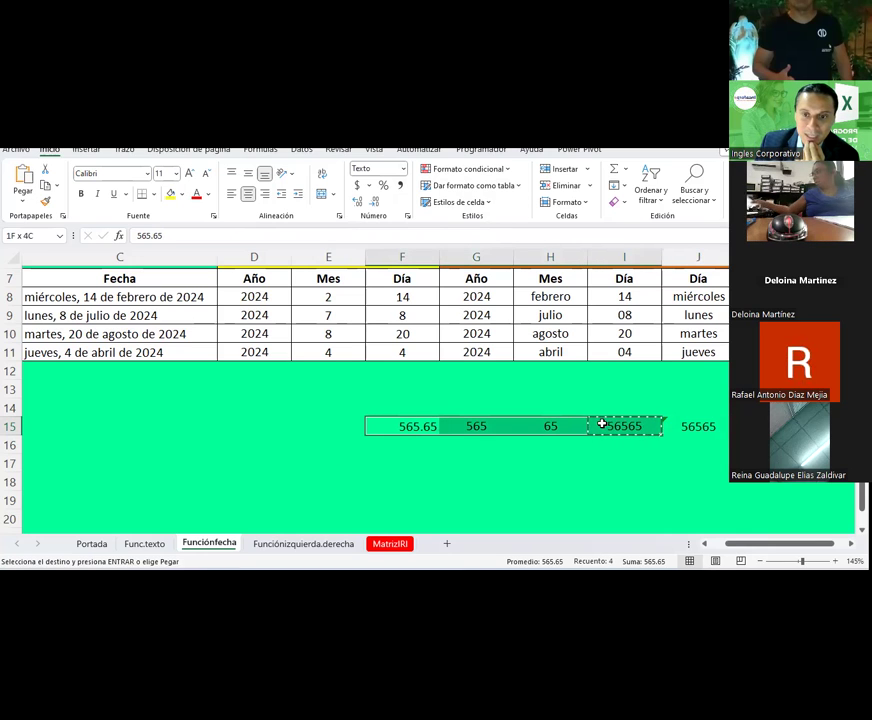
{"action": "left_click", "coordinate": [695, 424]}
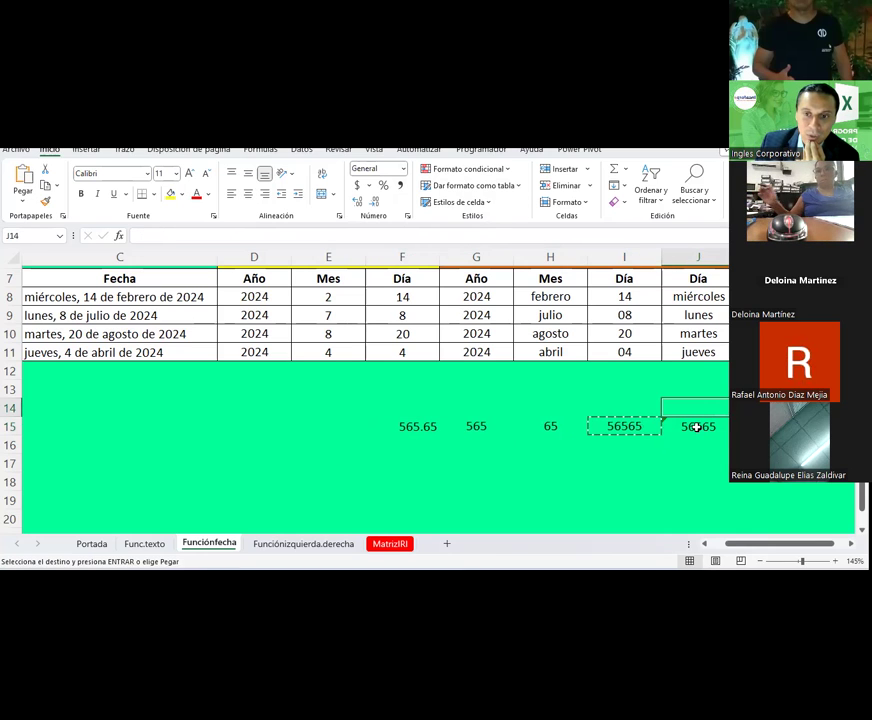
{"action": "left_click", "coordinate": [295, 545]}
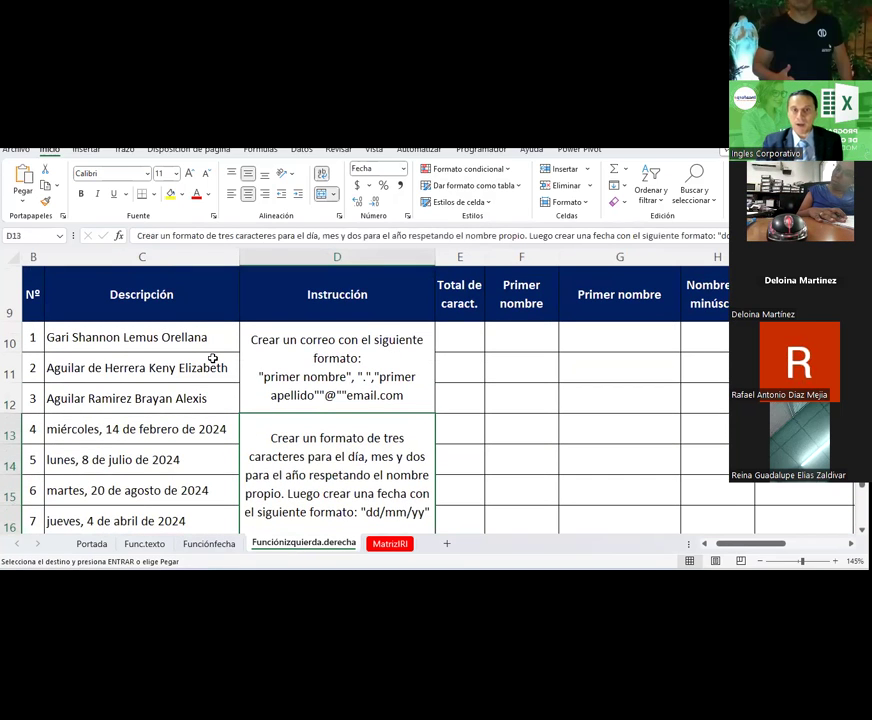
{"action": "left_click", "coordinate": [207, 543]}
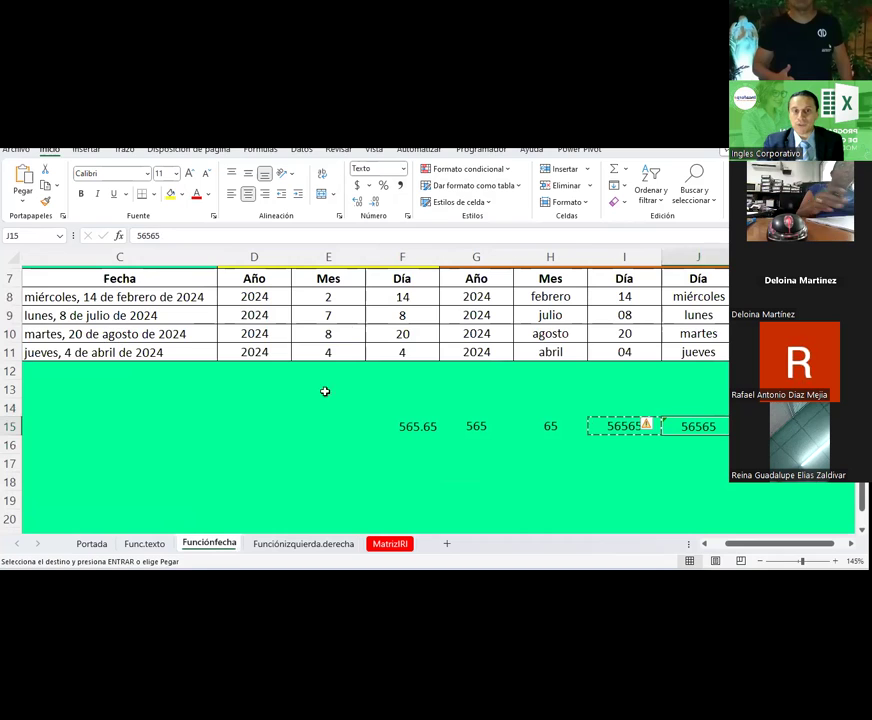
{"action": "left_click", "coordinate": [328, 333]}
{"action": "left_click", "coordinate": [550, 315]}
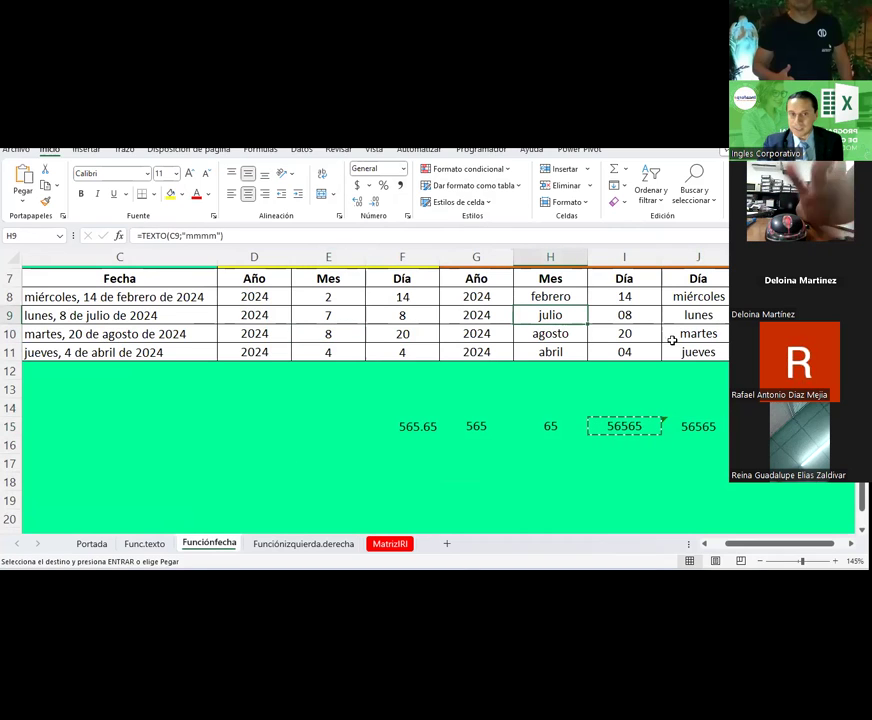
{"action": "left_click", "coordinate": [607, 334]}
{"action": "left_click", "coordinate": [632, 295]}
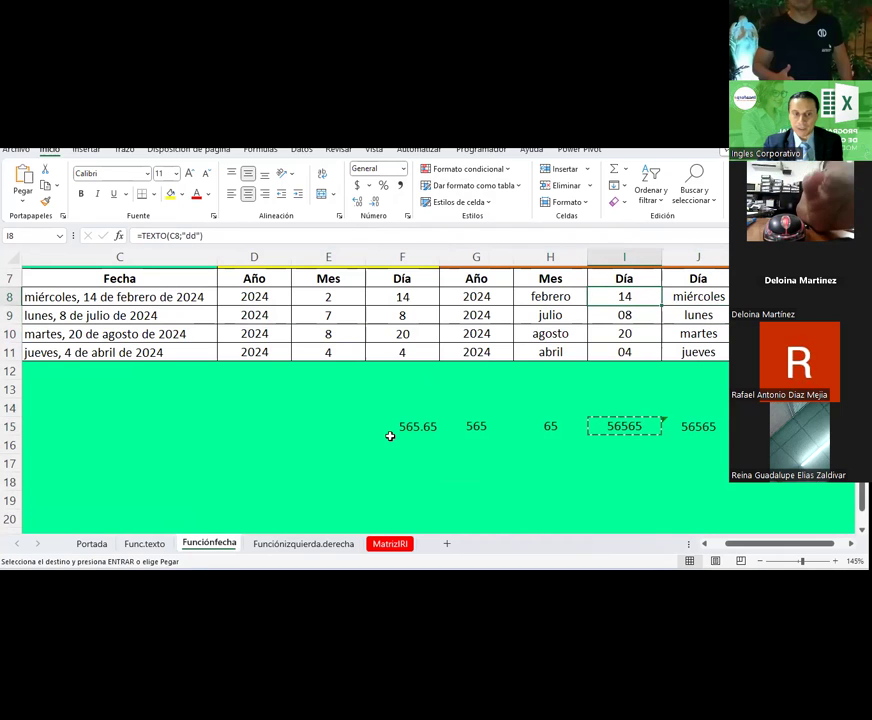
Step: Examine the Función Fecha and Función Texto columns, and open the Funciónizquierda.derecha sheet to read its instructions
{"action": "key", "text": "Escape"}
{"action": "scroll", "coordinate": [370, 393], "scroll_direction": "up", "scroll_amount": 1}
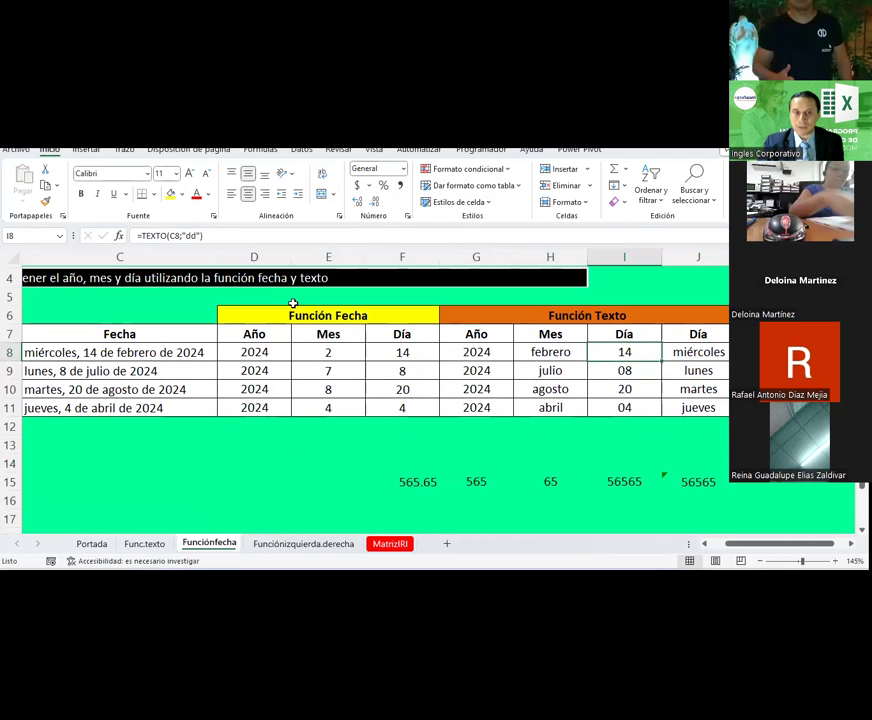
{"action": "left_click_drag", "start_coordinate": [288, 315], "coordinate": [320, 407]}
{"action": "left_click", "coordinate": [328, 481]}
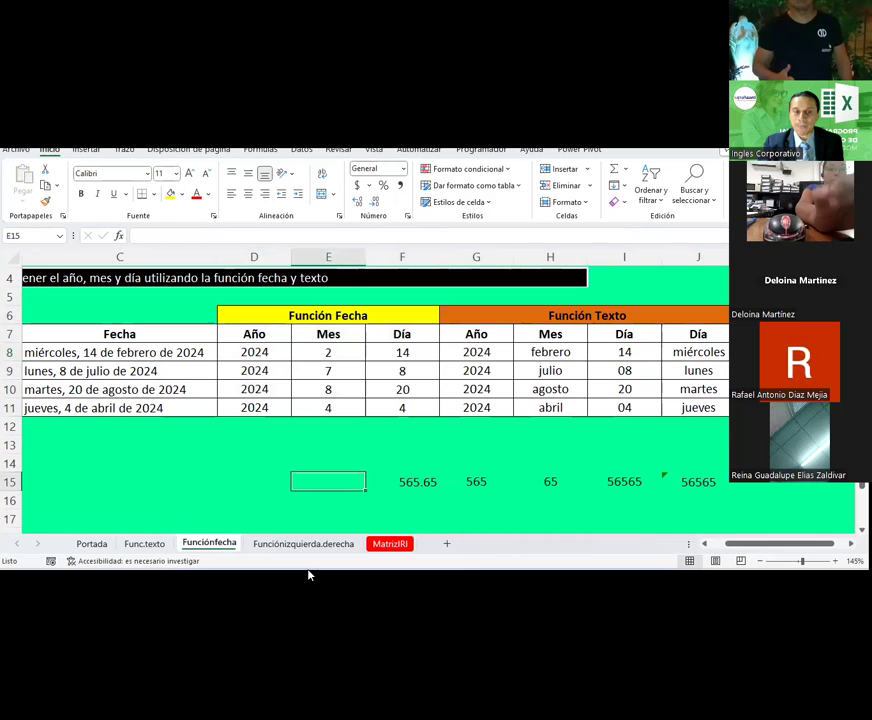
{"action": "left_click", "coordinate": [469, 352]}
{"action": "left_click", "coordinate": [550, 352]}
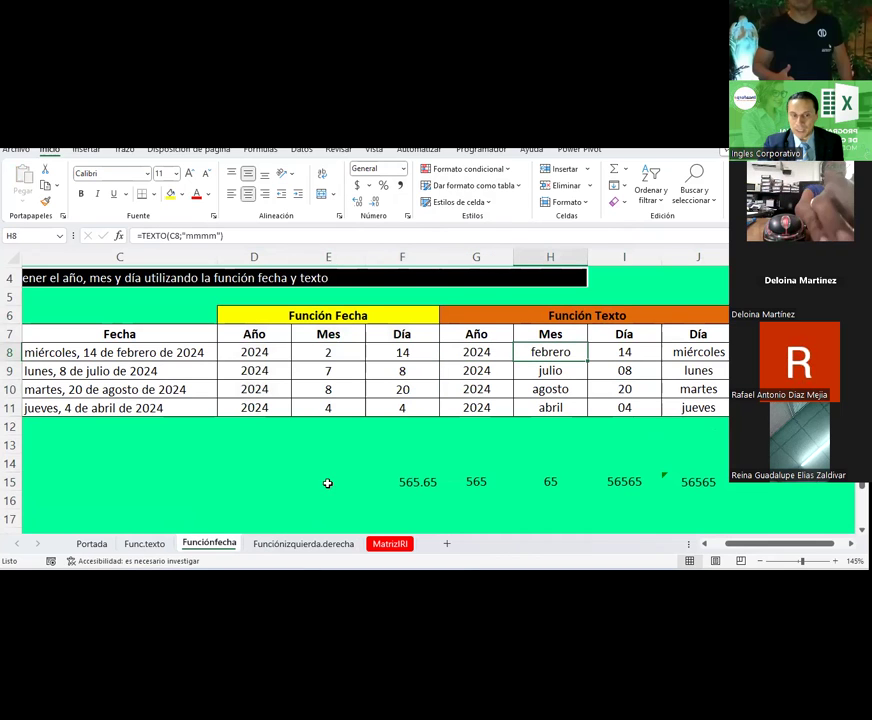
{"action": "left_click", "coordinate": [317, 543]}
{"action": "scroll", "coordinate": [368, 420], "scroll_direction": "up", "scroll_amount": 1}
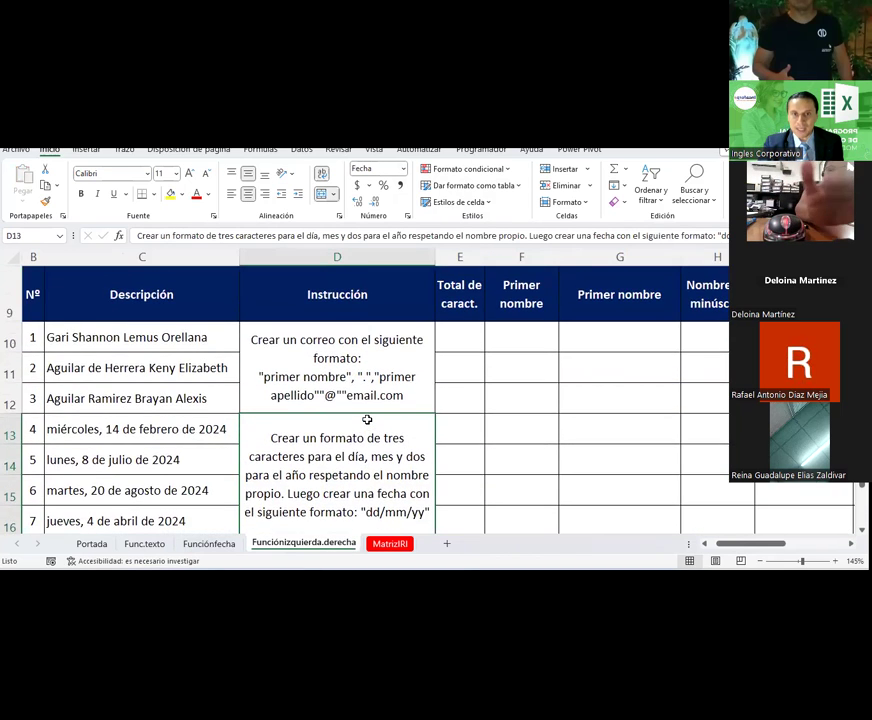
{"action": "scroll", "coordinate": [368, 420], "scroll_direction": "down", "scroll_amount": 1}
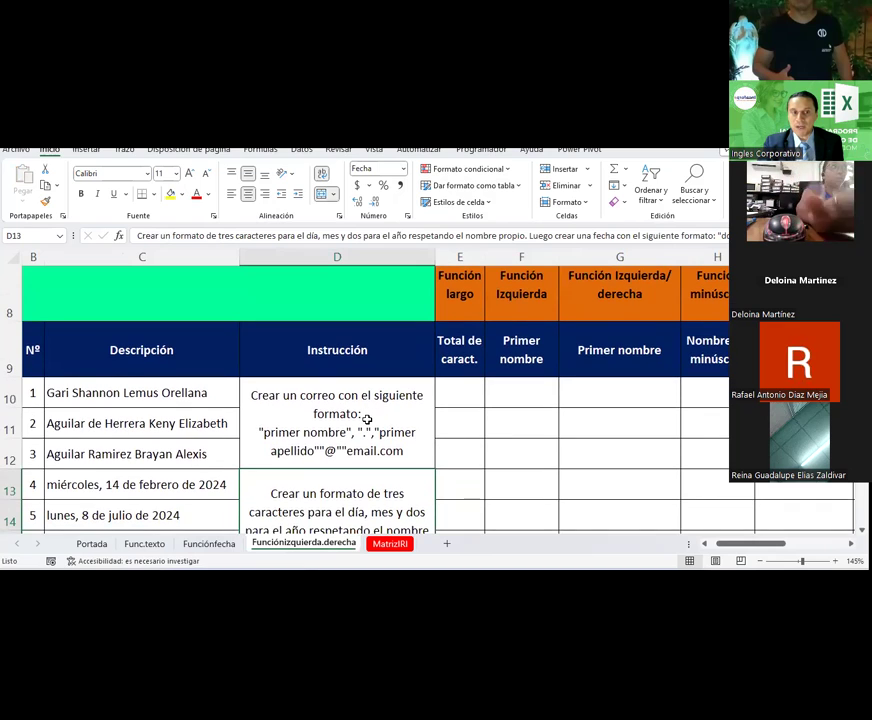
Step: Enter =LARGO(C10) in E10, under Total de caract., to count the characters of the first description
{"action": "left_click", "coordinate": [470, 292]}
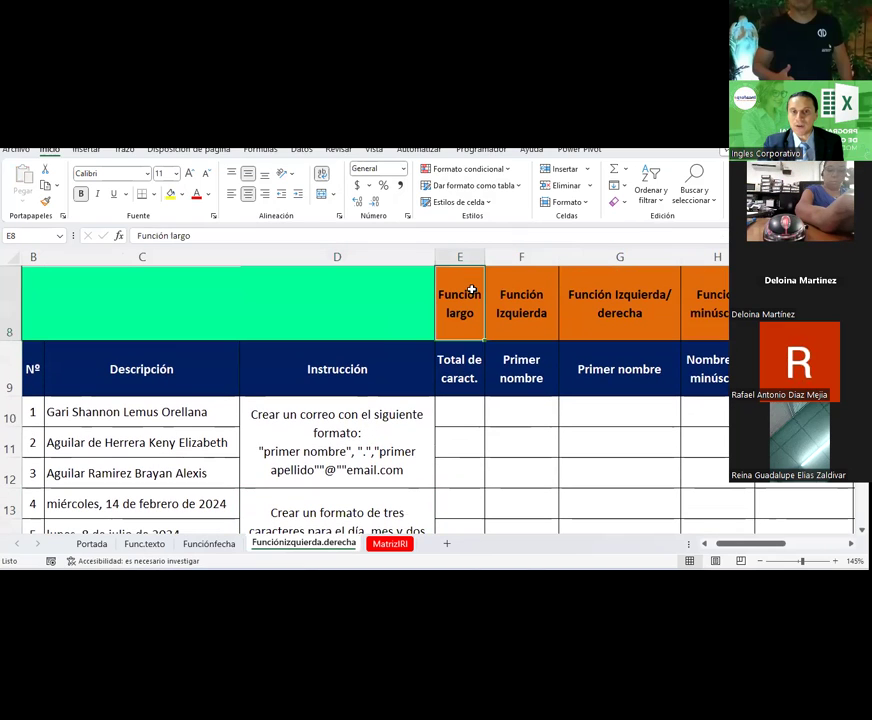
{"action": "left_click", "coordinate": [470, 408]}
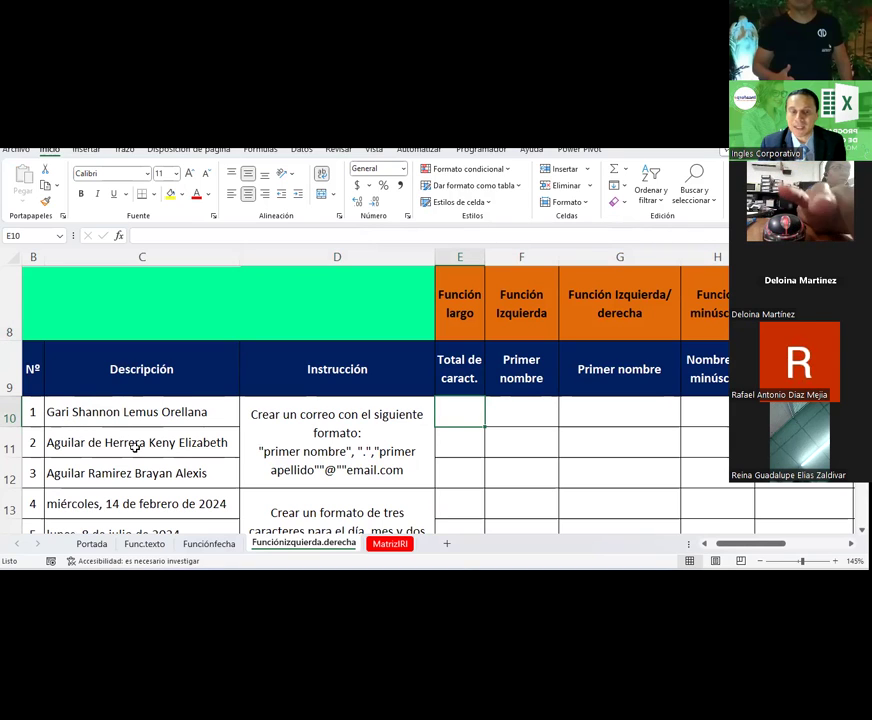
{"action": "type", "text": "="}
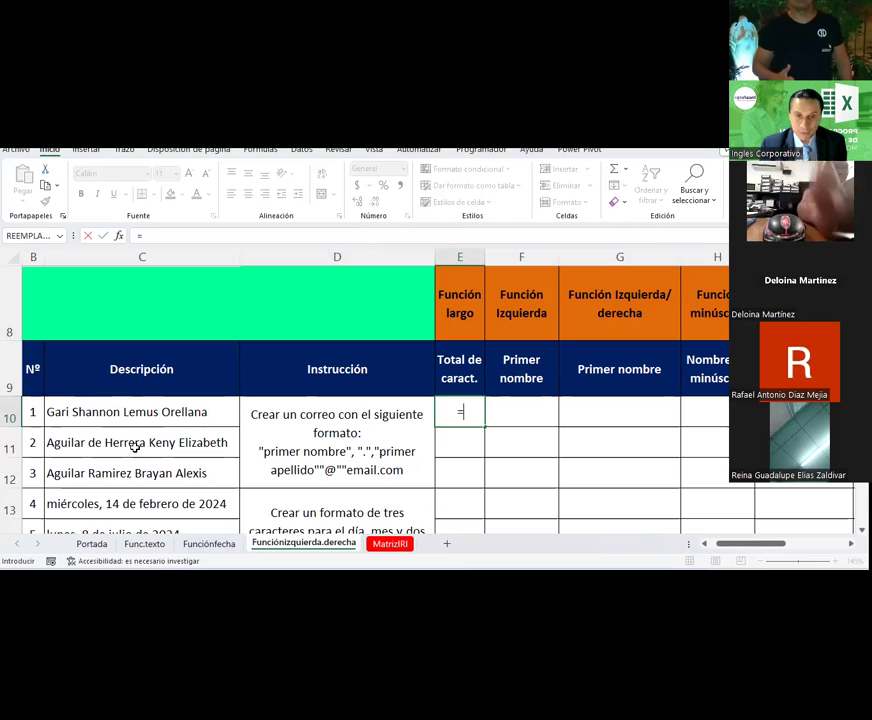
{"action": "type", "text": "largo("}
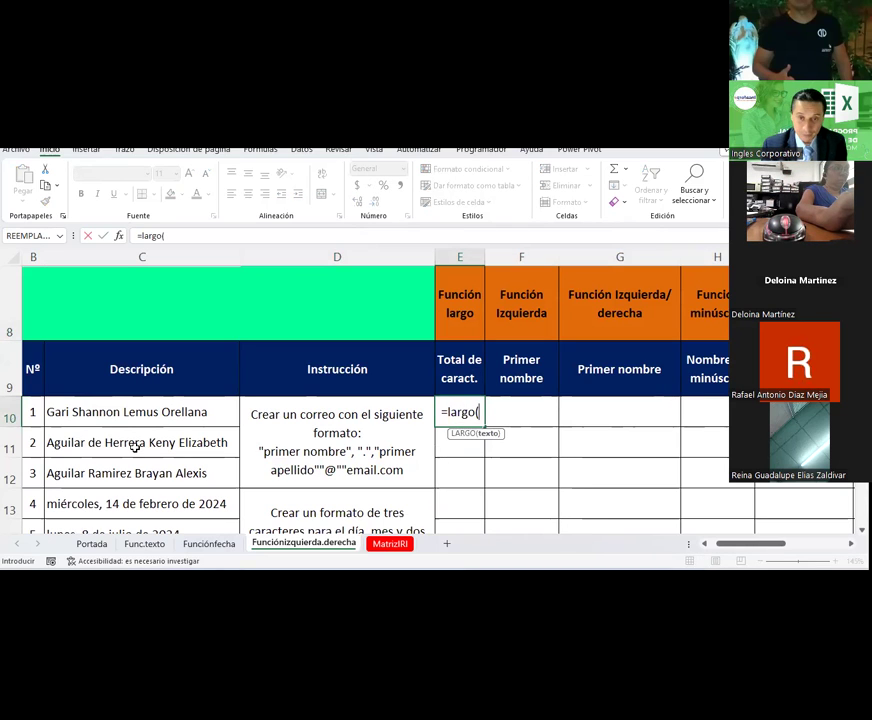
{"action": "left_click", "coordinate": [133, 403]}
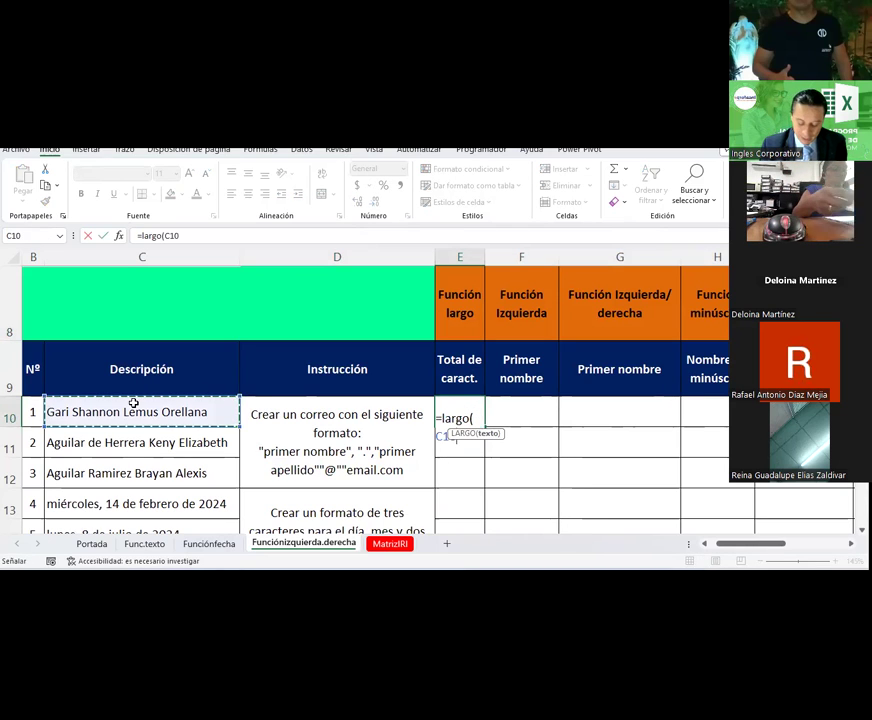
{"action": "type", "text": ")"}
{"action": "key", "text": "Return"}
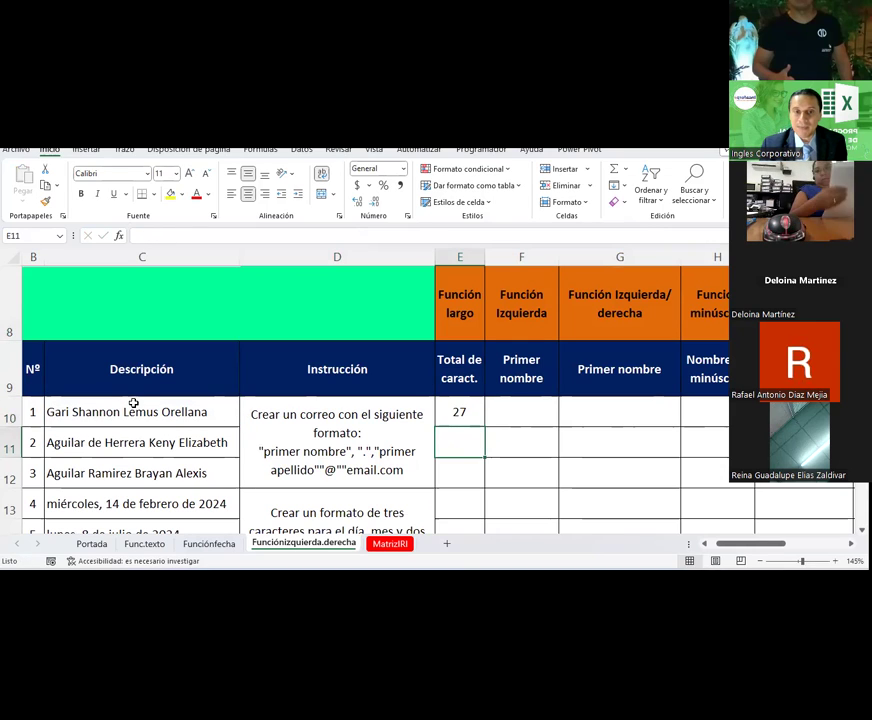
{"action": "key", "text": "Up"}
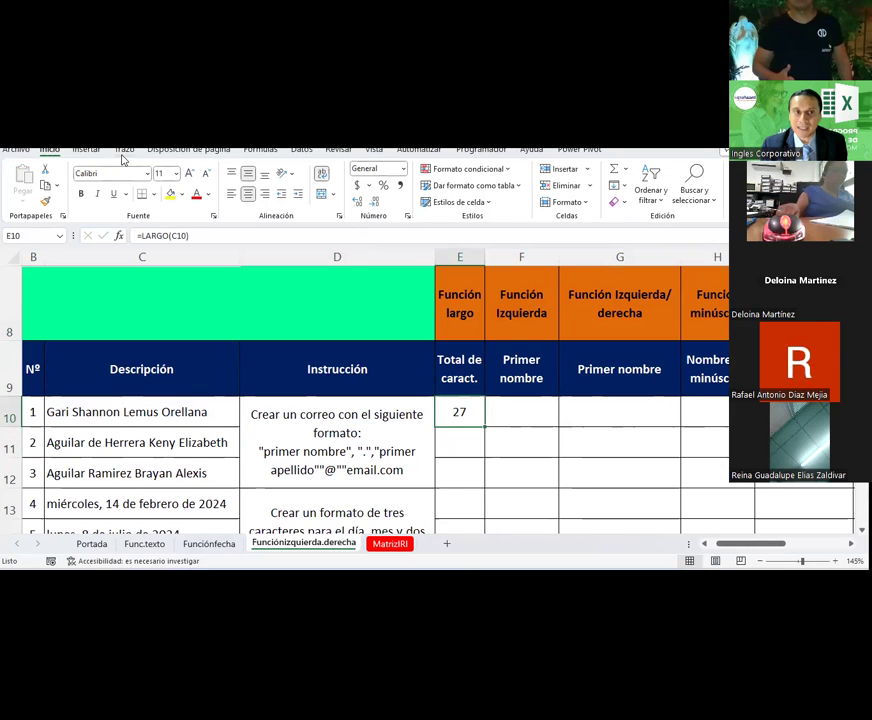
Step: Mark the characters of the description in C10 with black pen dots, and stop drawing
{"action": "left_click", "coordinate": [124, 149]}
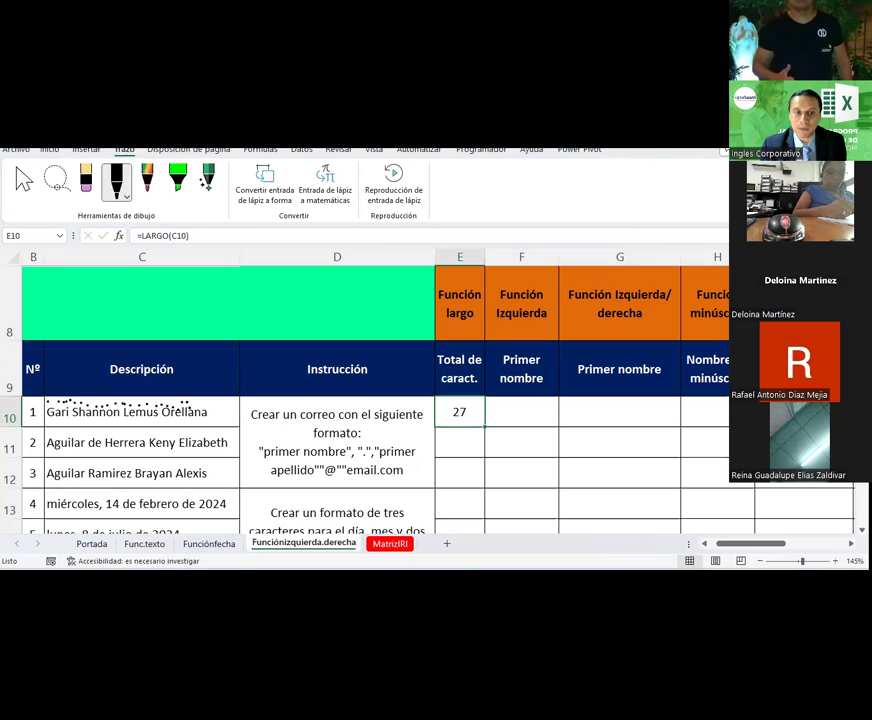
{"action": "key", "text": "Escape"}
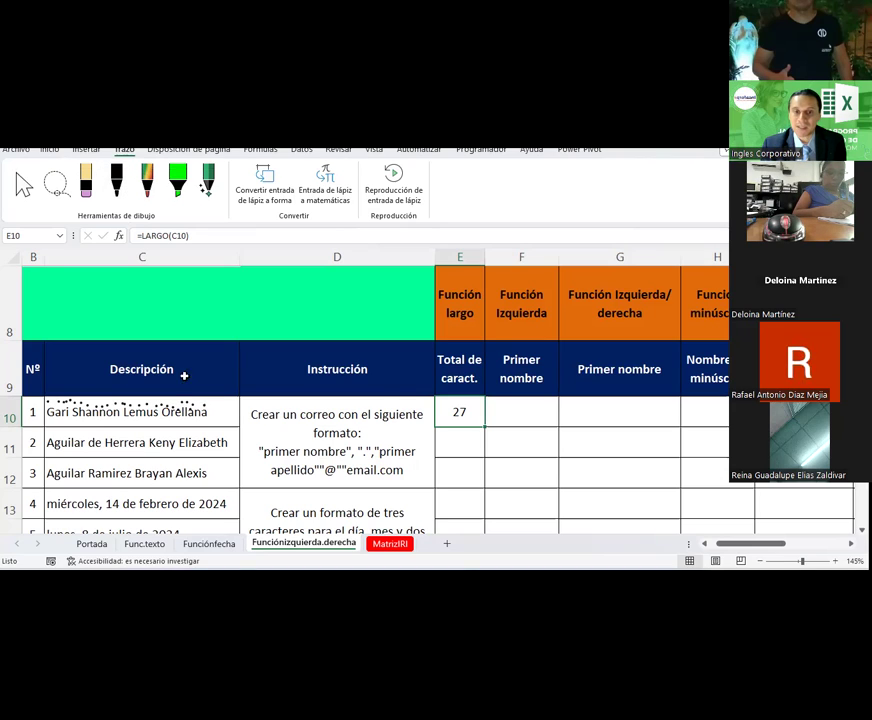
{"action": "scroll", "coordinate": [430, 380], "scroll_direction": "down", "scroll_amount": 1}
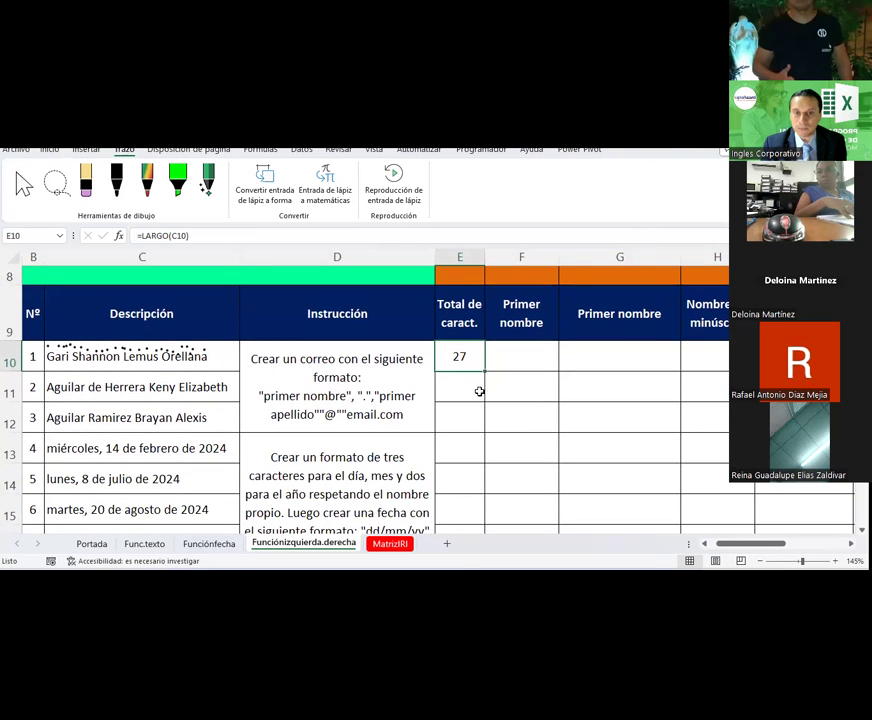
{"action": "scroll", "coordinate": [476, 374], "scroll_direction": "down", "scroll_amount": 1}
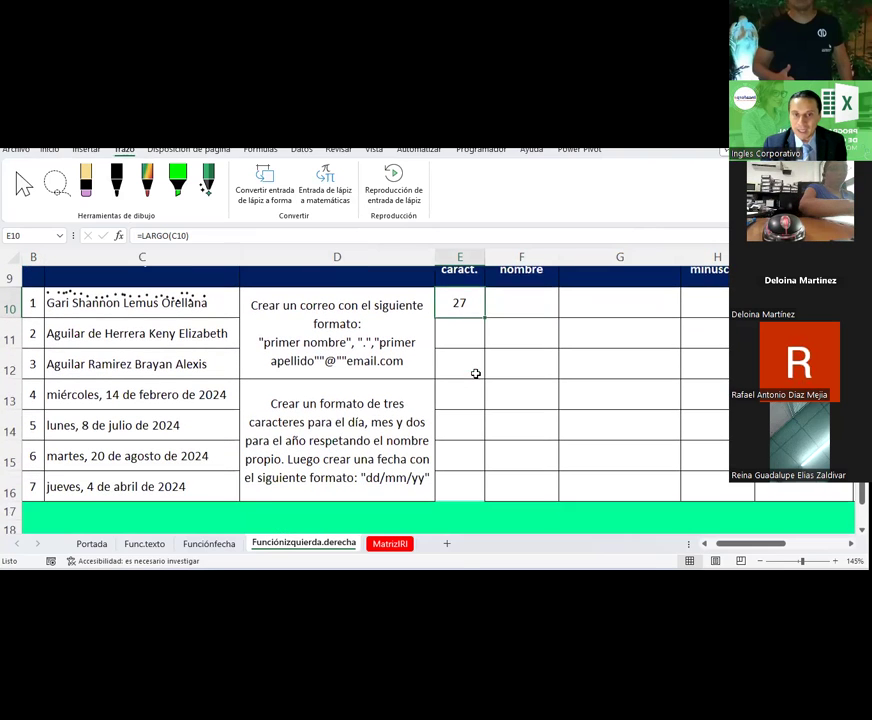
{"action": "scroll", "coordinate": [476, 373], "scroll_direction": "up", "scroll_amount": 1}
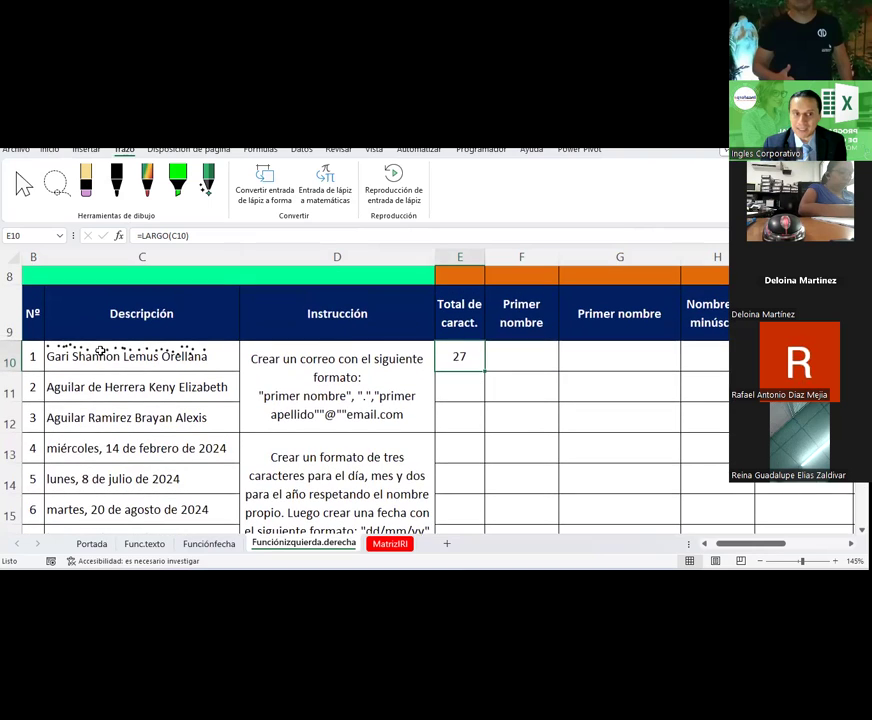
Step: Fill the LARGO formula from E10 down to E16, and clear the copy in E13
{"action": "scroll", "coordinate": [563, 436], "scroll_direction": "down", "scroll_amount": 1}
{"action": "left_click_drag", "start_coordinate": [486, 316], "coordinate": [482, 493]}
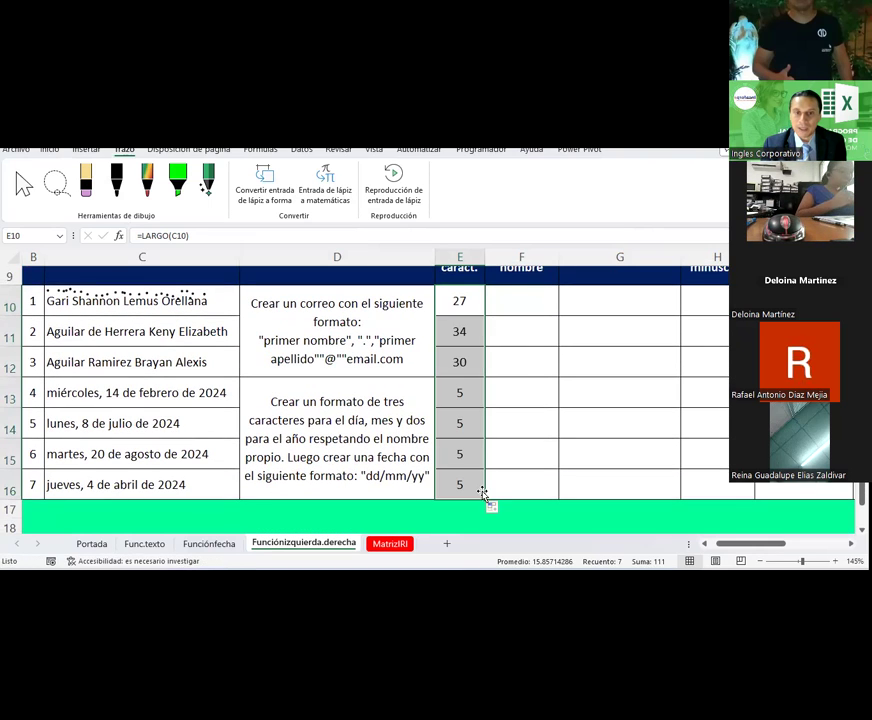
{"action": "left_click", "coordinate": [468, 334]}
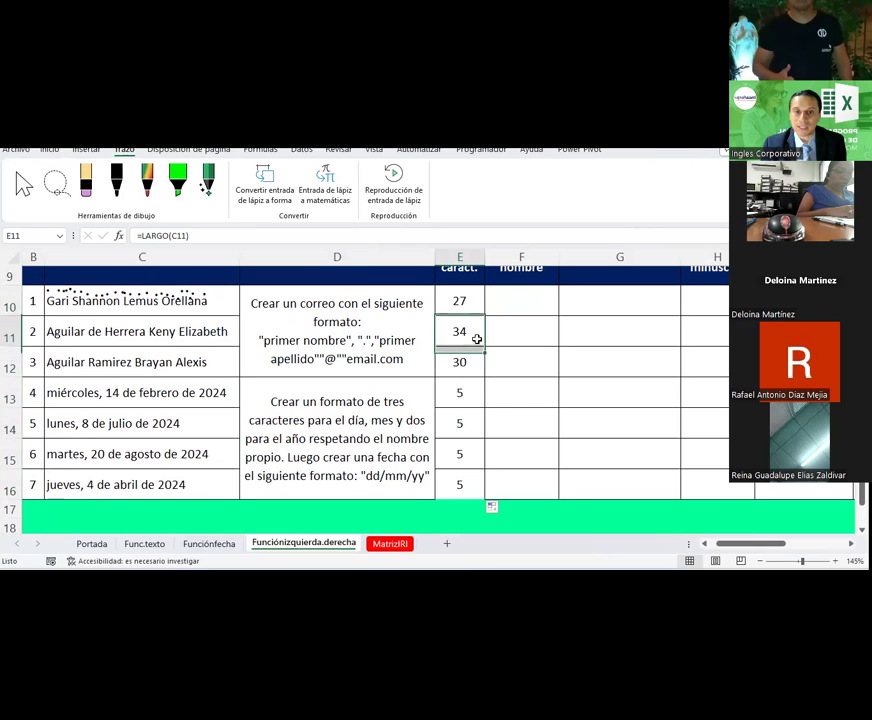
{"action": "left_click", "coordinate": [457, 361]}
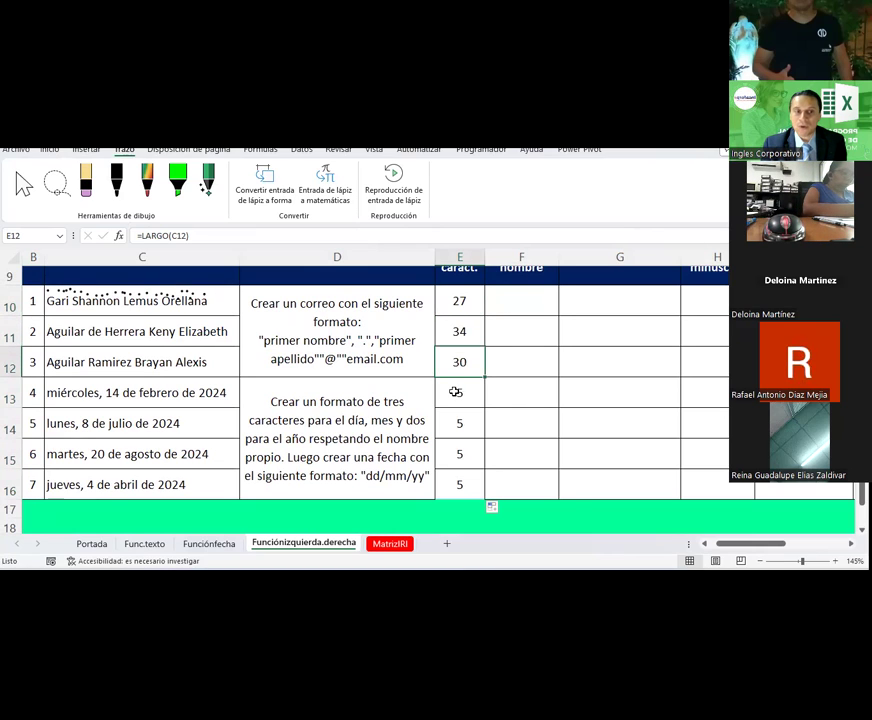
{"action": "left_click", "coordinate": [455, 392]}
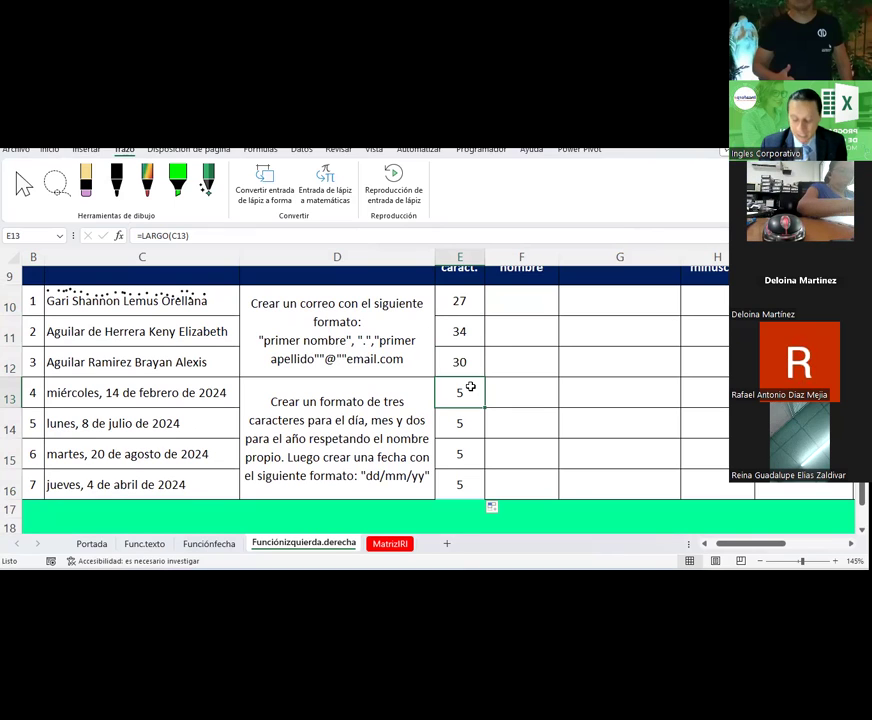
{"action": "key", "text": "Delete"}
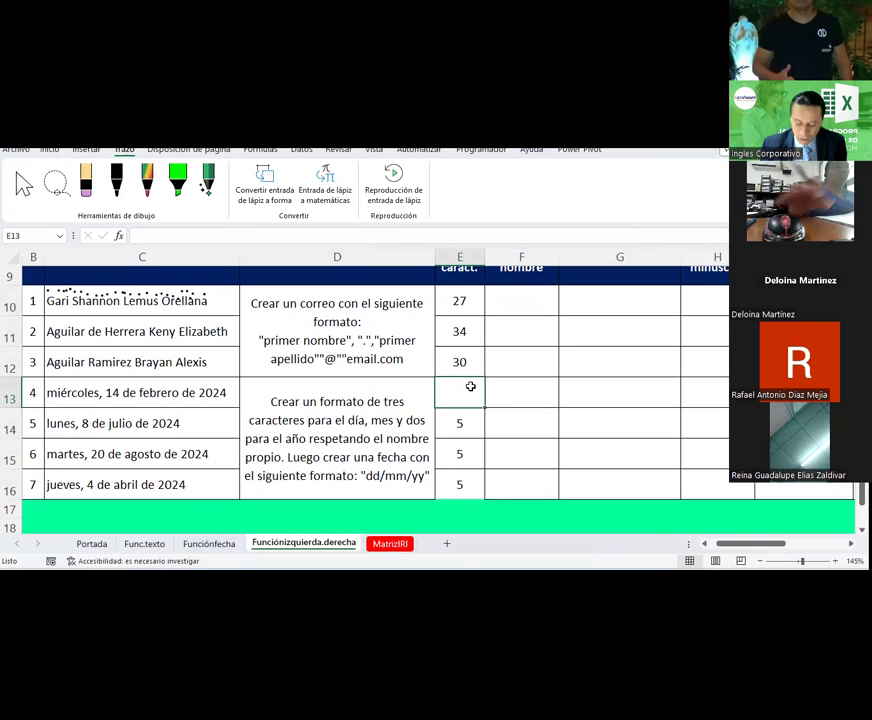
{"action": "type", "text": "=texto("}
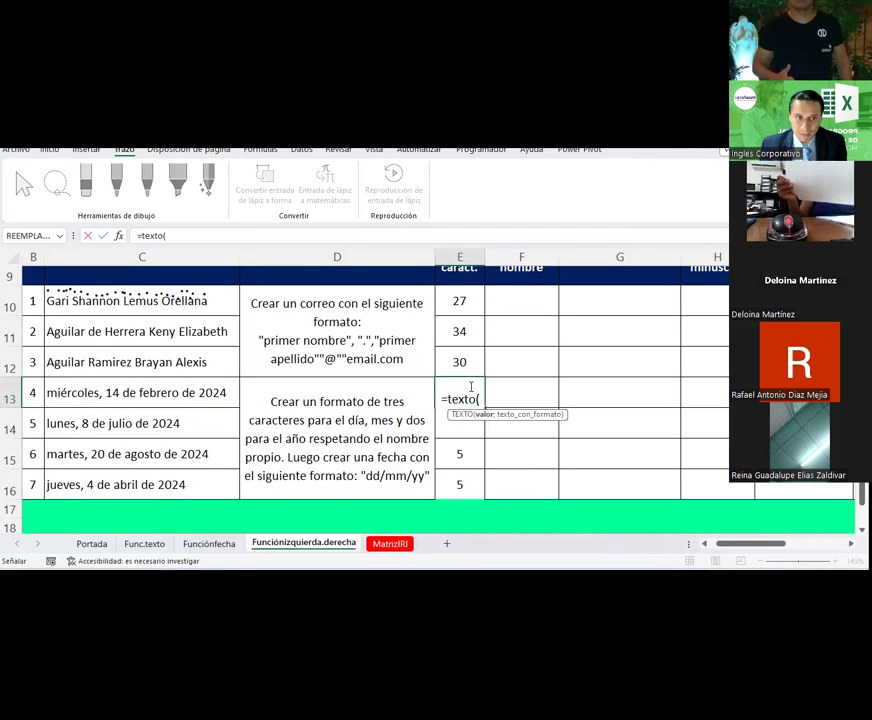
{"action": "key", "text": "Left"}
{"action": "key", "text": "Left"}
{"action": "type", "text": ")"}
{"action": "key", "text": "Return"}
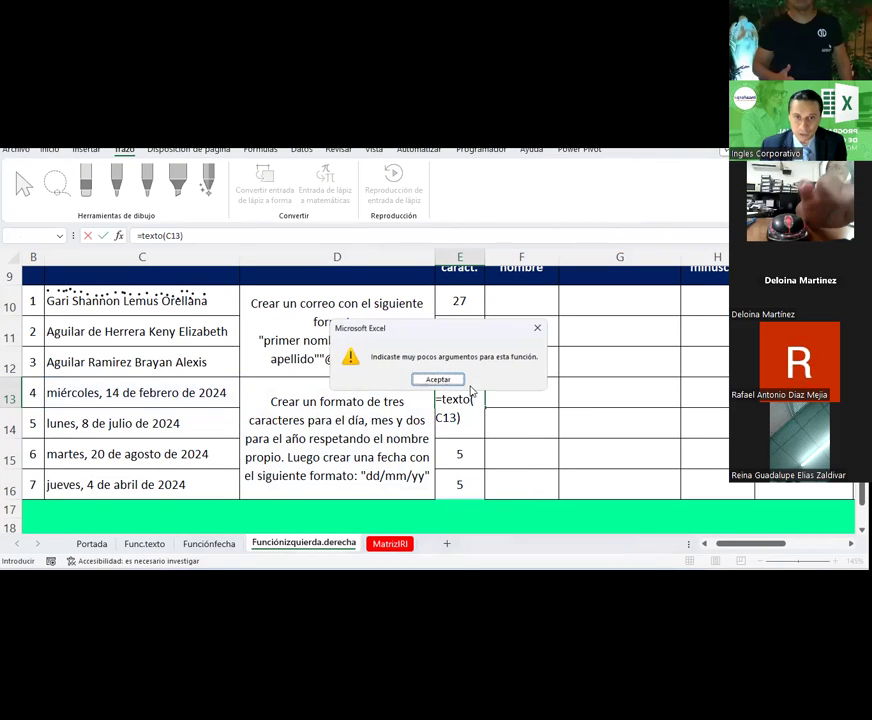
{"action": "key", "text": "Return"}
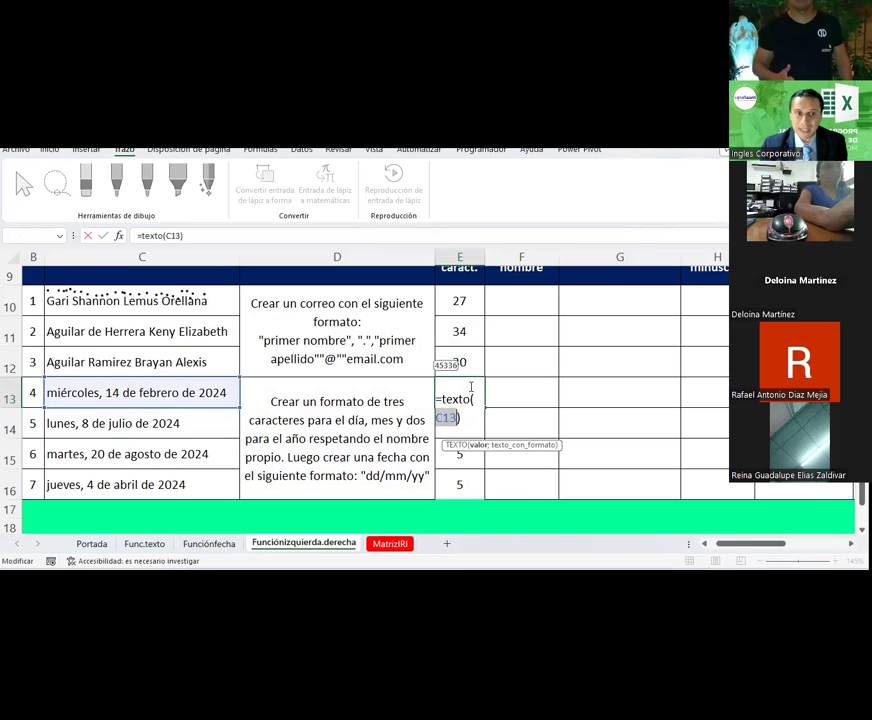
{"action": "key", "text": "Right"}
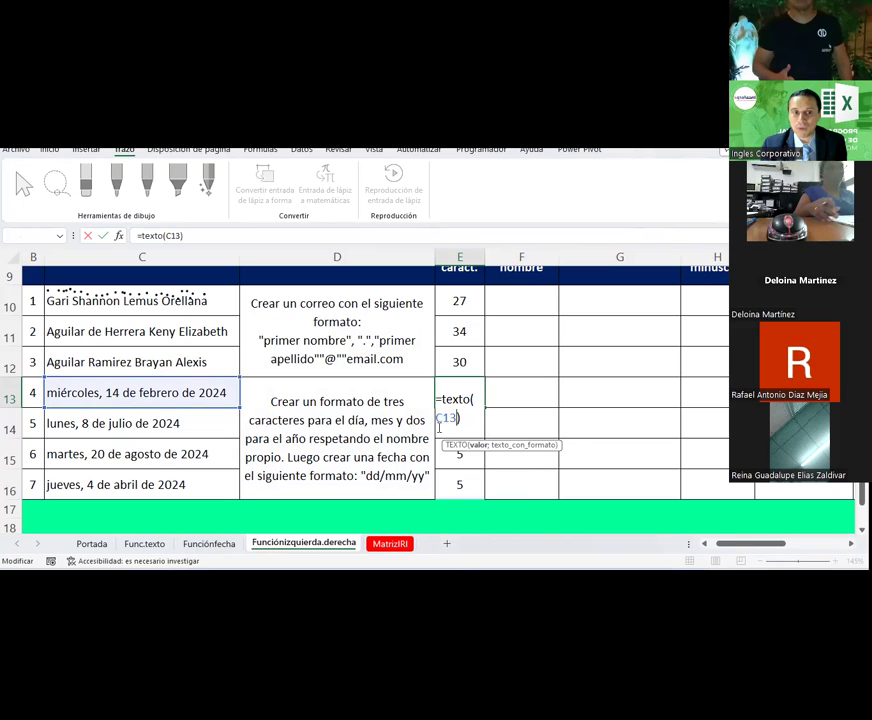
{"action": "key", "text": "Escape"}
Step: Copy the expression TEXTO(C8;"dddd, dd mmmm yyyy") from E7 of the Func.texto sheet, and return to Funciónizquierda.derecha
{"action": "left_click", "coordinate": [144, 543]}
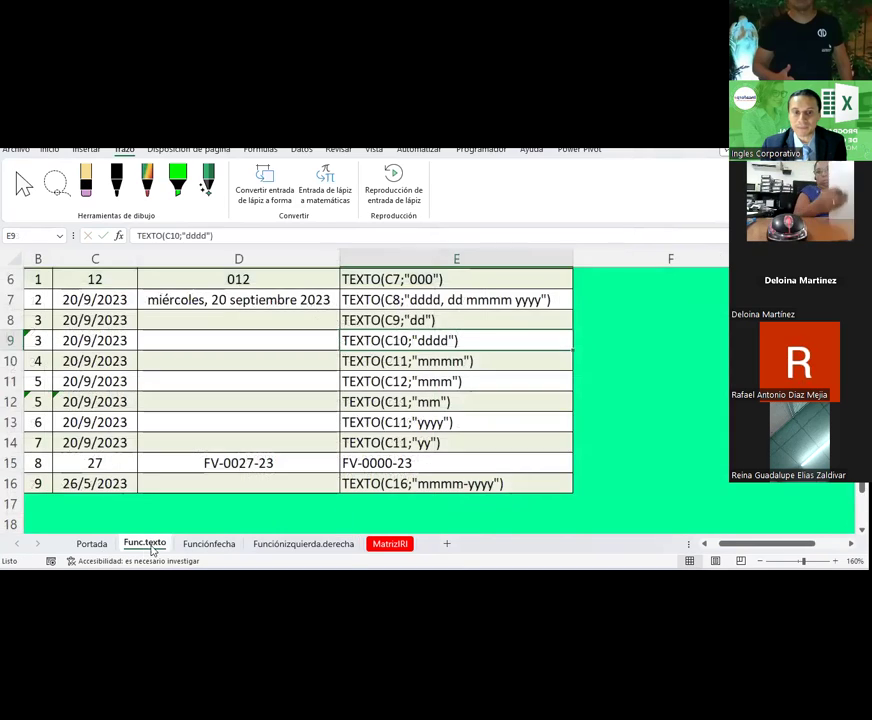
{"action": "double_click", "coordinate": [549, 298]}
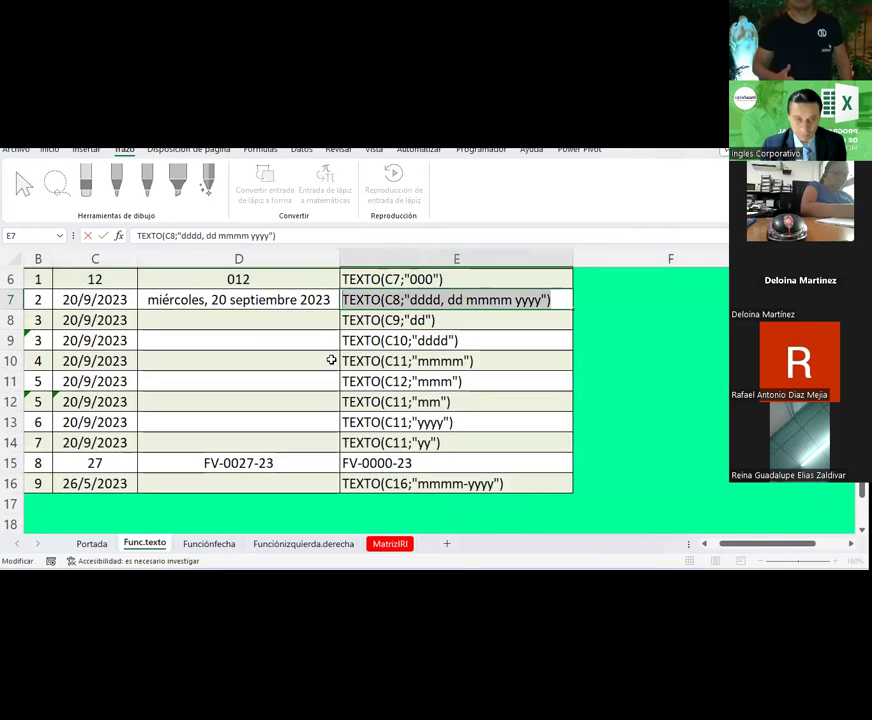
{"action": "key", "text": "Escape"}
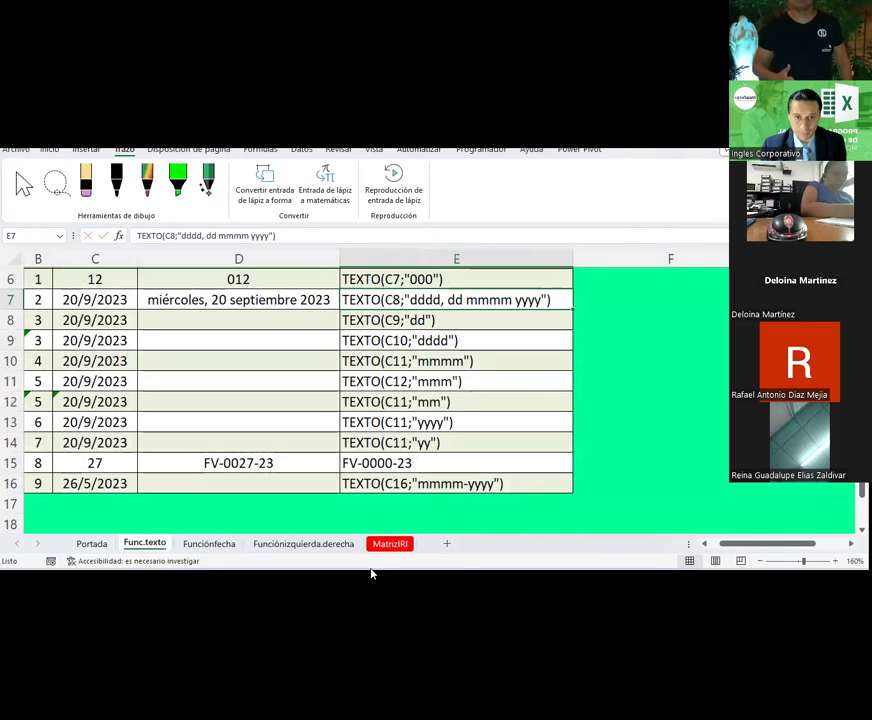
{"action": "left_click", "coordinate": [220, 546]}
{"action": "left_click", "coordinate": [303, 543]}
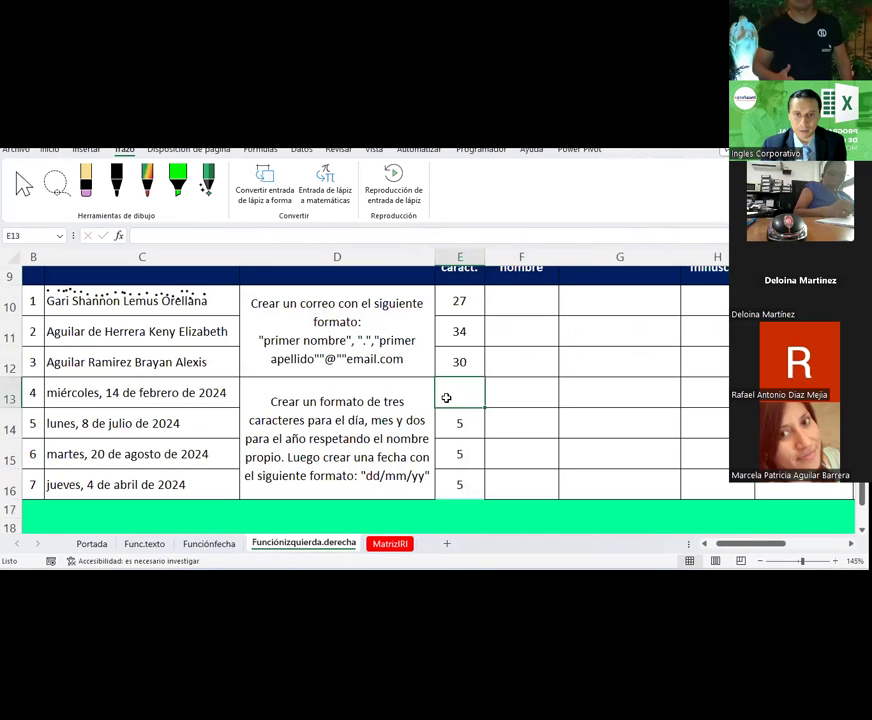
Step: Paste the copied expression into E13 and adapt it to =TEXTO(C13;"dddd, dd mmmm yyyy")
{"action": "double_click", "coordinate": [447, 398]}
{"action": "type", "text": "TEXTO(C8;\"dddd, dd mmmm yyyy\")"}
{"action": "left_click", "coordinate": [140, 236]}
{"action": "type", "text": "="}
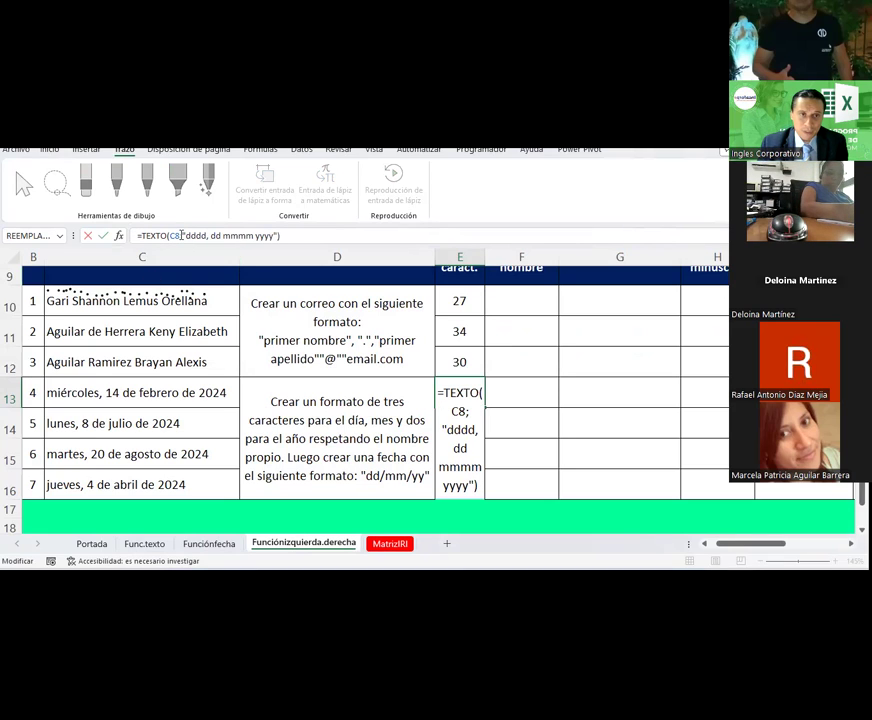
{"action": "left_click", "coordinate": [200, 392]}
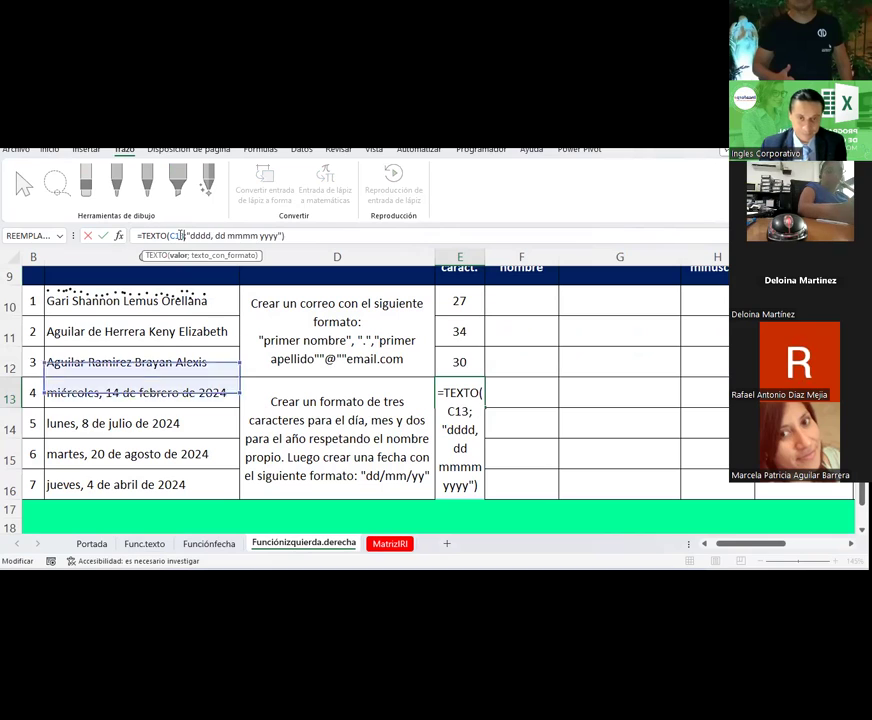
{"action": "key", "text": "Return"}
Step: Wrap the expression in E13 in LARGO, making it =LARGO(TEXTO(C13;"dddd, dd mmmm yyyy"))
{"action": "left_click", "coordinate": [450, 398]}
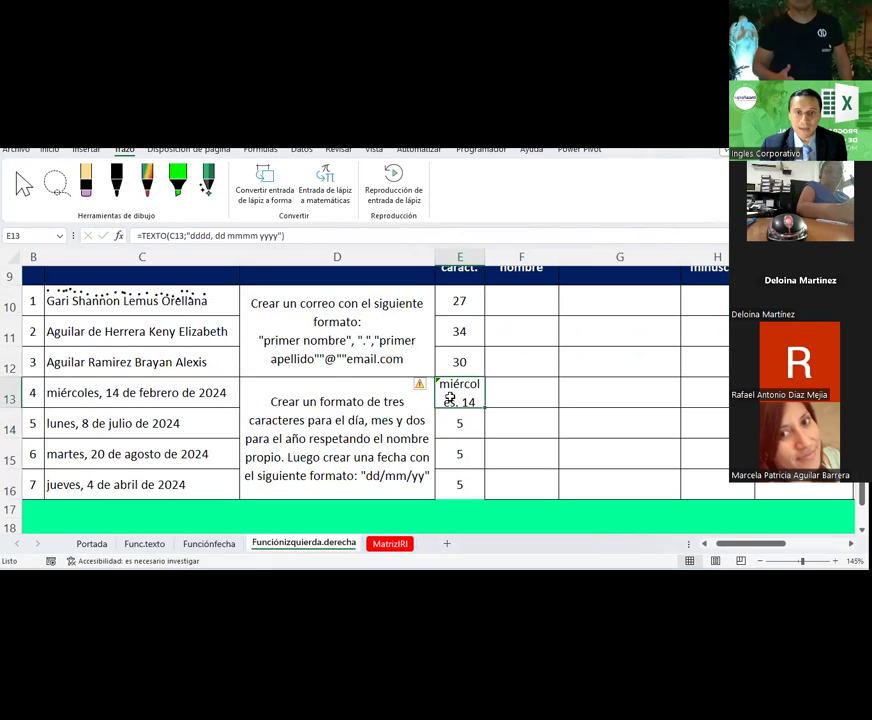
{"action": "left_click", "coordinate": [146, 238]}
{"action": "type", "text": "la"}
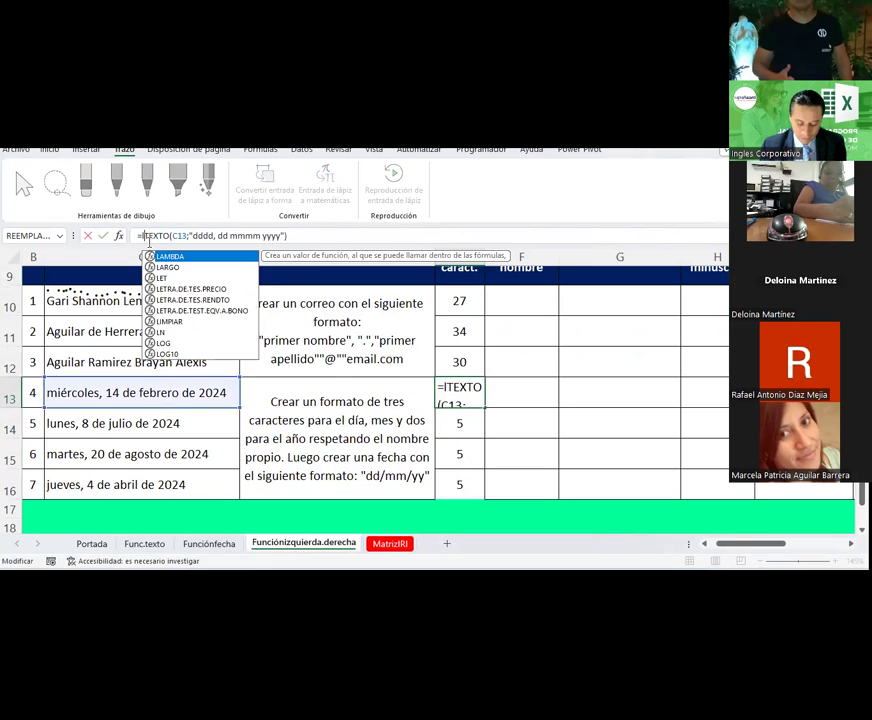
{"action": "type", "text": "rgo("}
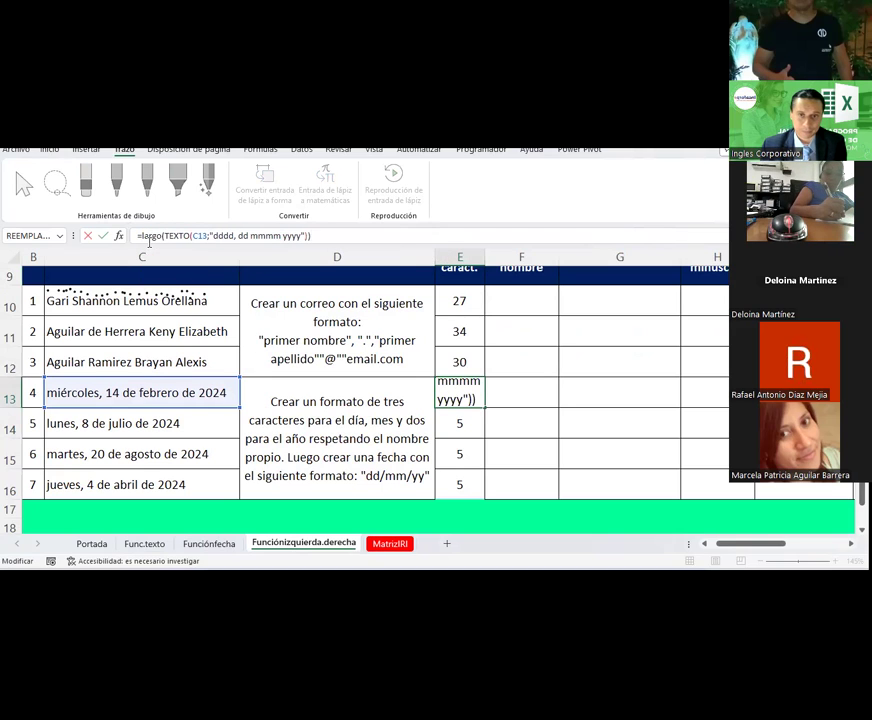
{"action": "key", "text": "Return"}
{"action": "left_click", "coordinate": [469, 385]}
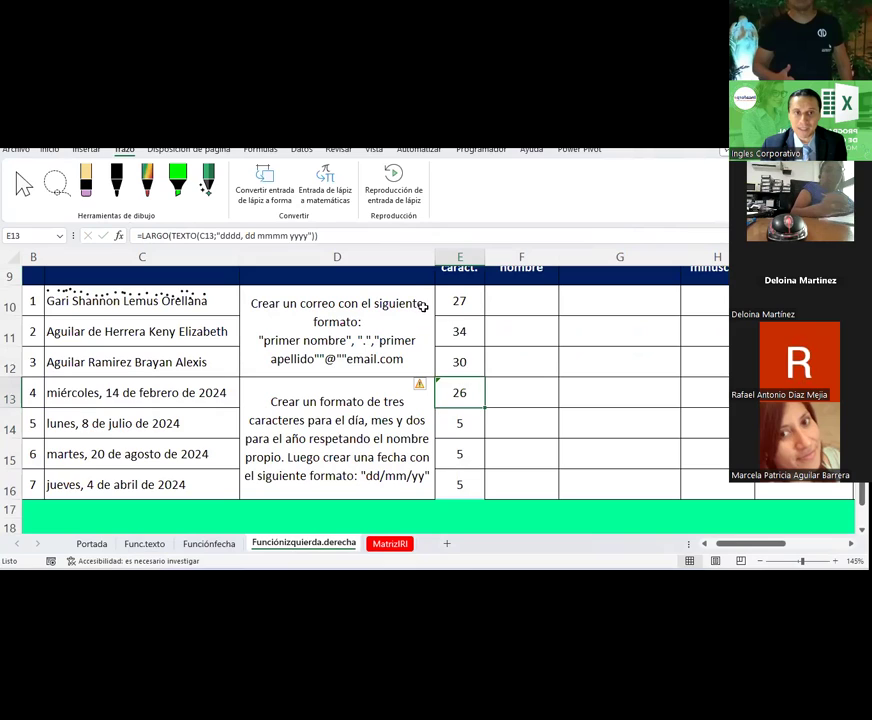
Step: Review the nested TEXTO expression in E13 and fill the combined LARGO formula down to E16
{"action": "left_click_drag", "start_coordinate": [171, 236], "coordinate": [314, 229]}
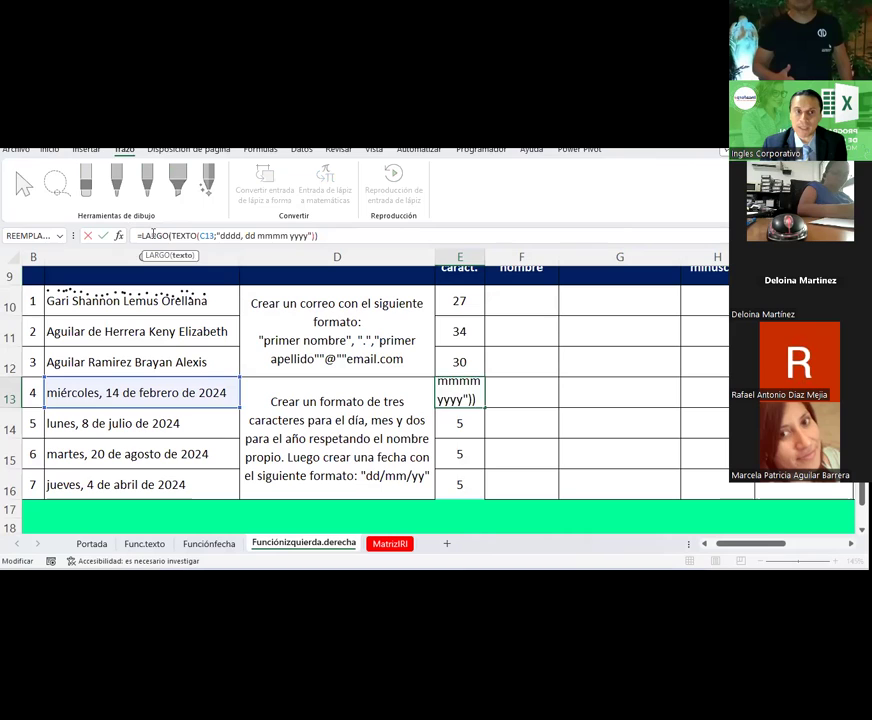
{"action": "key", "text": "ctrl+Return"}
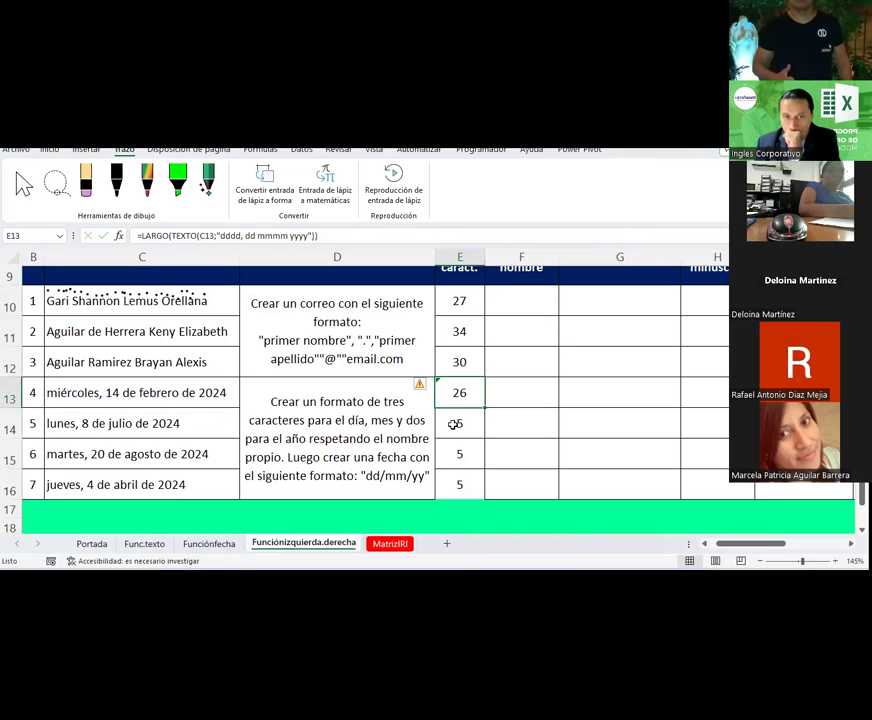
{"action": "left_click_drag", "start_coordinate": [484, 407], "coordinate": [481, 492]}
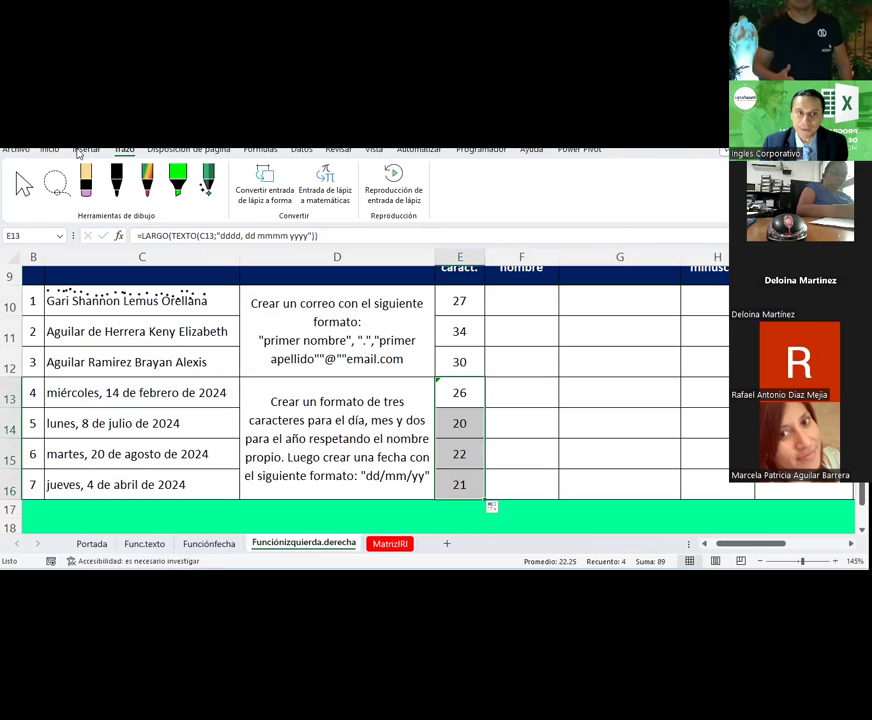
{"action": "left_click", "coordinate": [49, 149]}
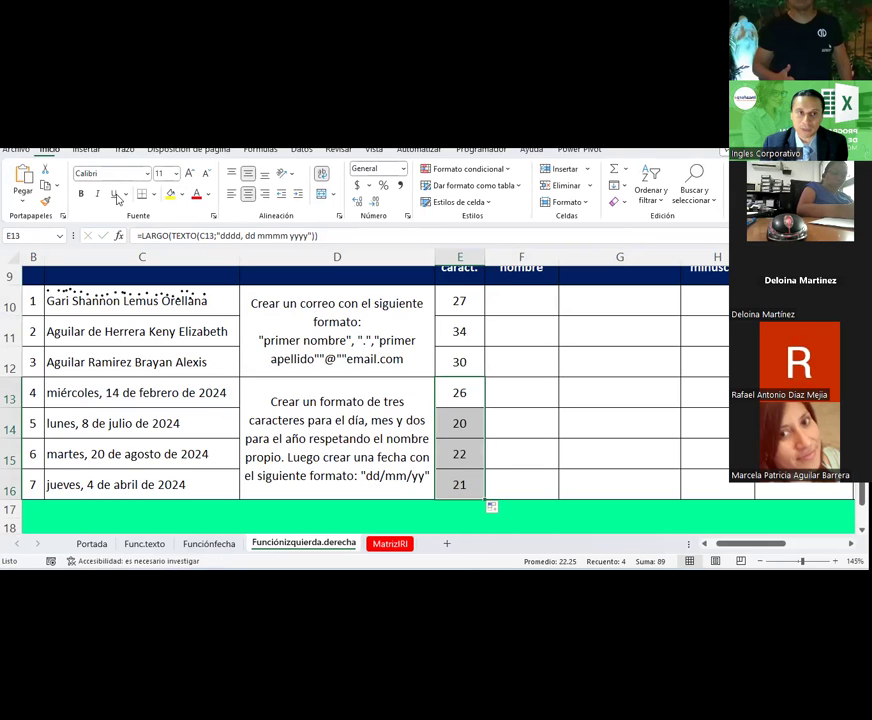
{"action": "left_click", "coordinate": [572, 432]}
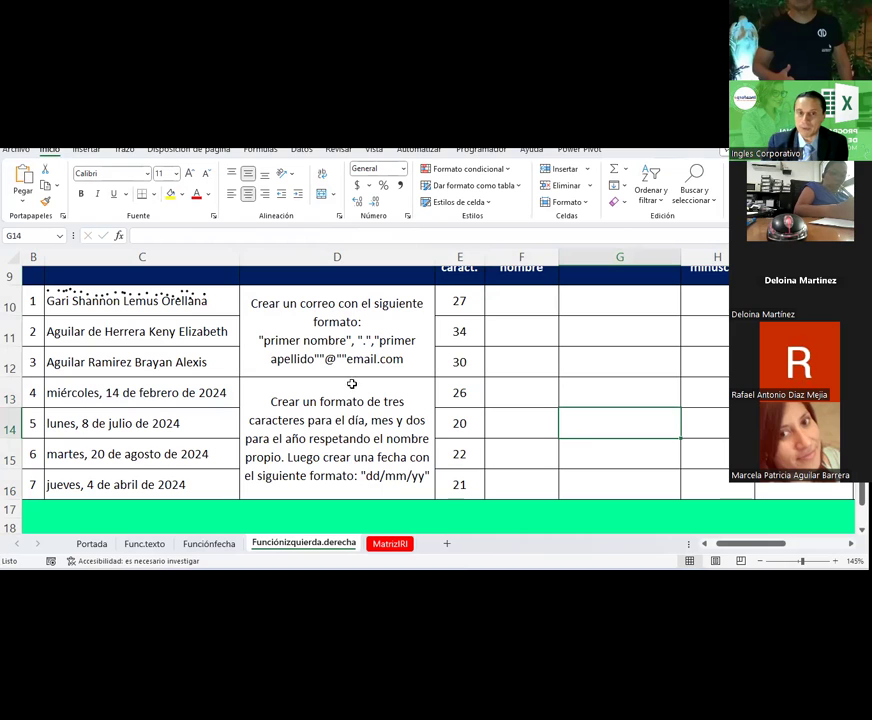
Step: Review the LARGO formulas in E10 to E12 against the column headers and the instruction for the names
{"action": "left_click", "coordinate": [410, 345]}
{"action": "left_click", "coordinate": [465, 305]}
{"action": "scroll", "coordinate": [505, 333], "scroll_direction": "up", "scroll_amount": 1}
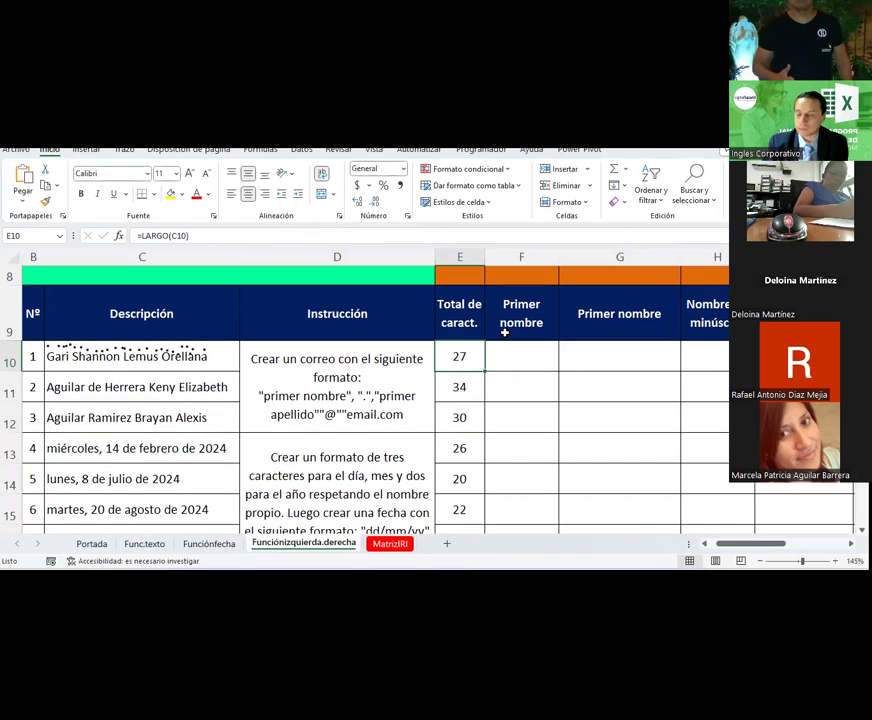
{"action": "scroll", "coordinate": [505, 333], "scroll_direction": "up", "scroll_amount": 1}
{"action": "scroll", "coordinate": [506, 333], "scroll_direction": "down", "scroll_amount": 2}
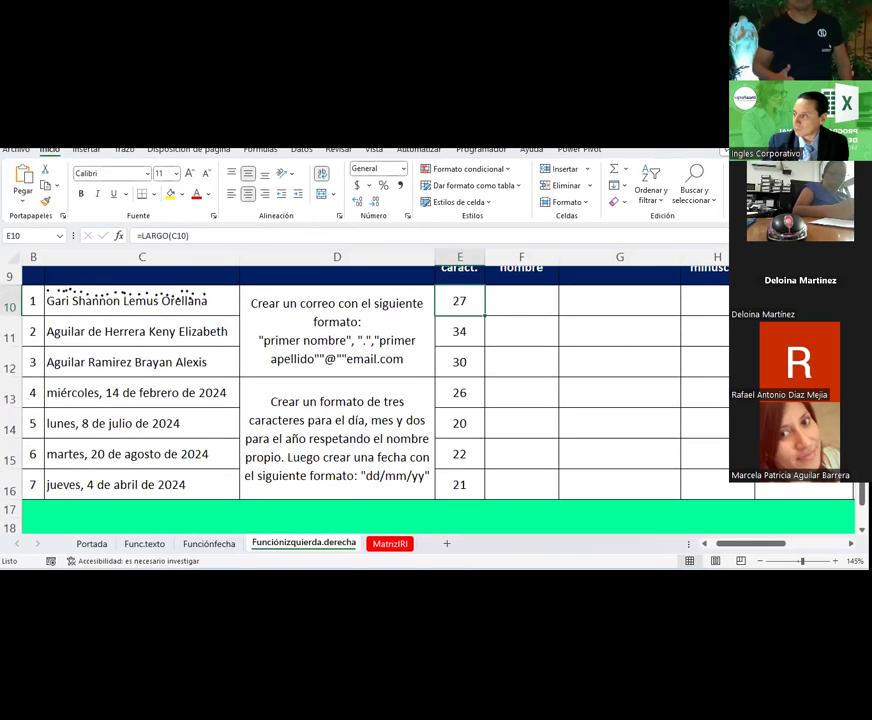
{"action": "left_click", "coordinate": [466, 336]}
{"action": "left_click", "coordinate": [463, 356]}
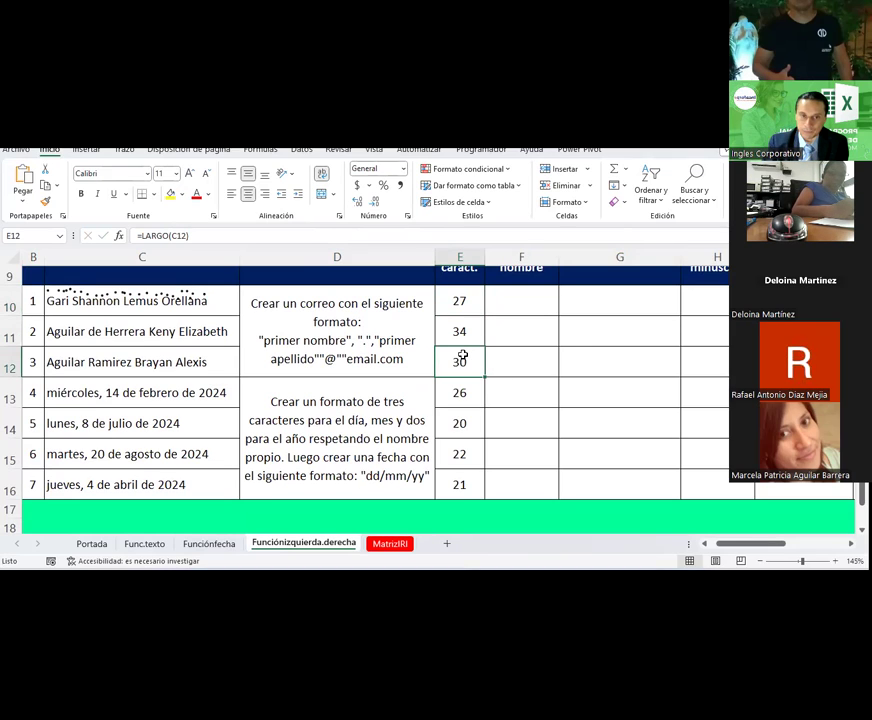
Step: Check the year formula in G8 of the Funciónfecha sheet and return to Funciónizquierda.derecha
{"action": "left_click", "coordinate": [205, 543]}
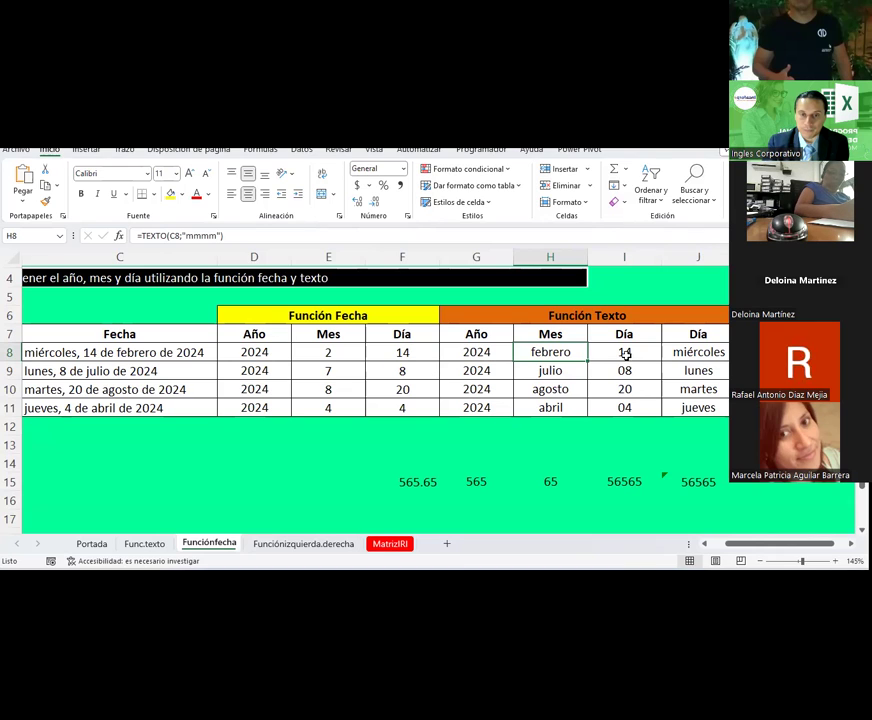
{"action": "left_click", "coordinate": [478, 351]}
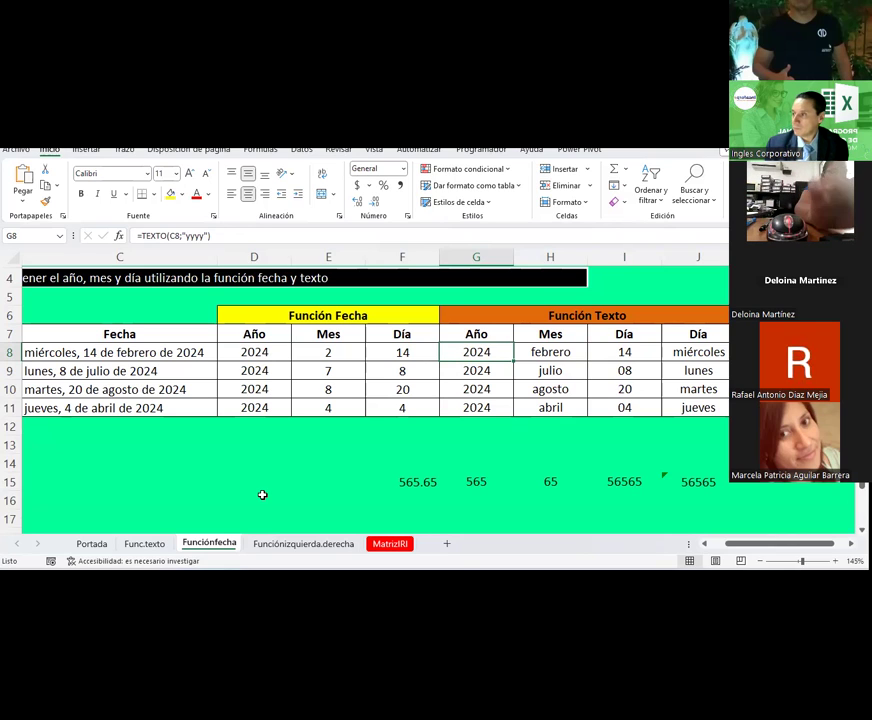
{"action": "left_click", "coordinate": [310, 545]}
Step: Extract the first name from C10 into F10 with =IZQUIERDA(C10;4)
{"action": "left_click", "coordinate": [521, 423]}
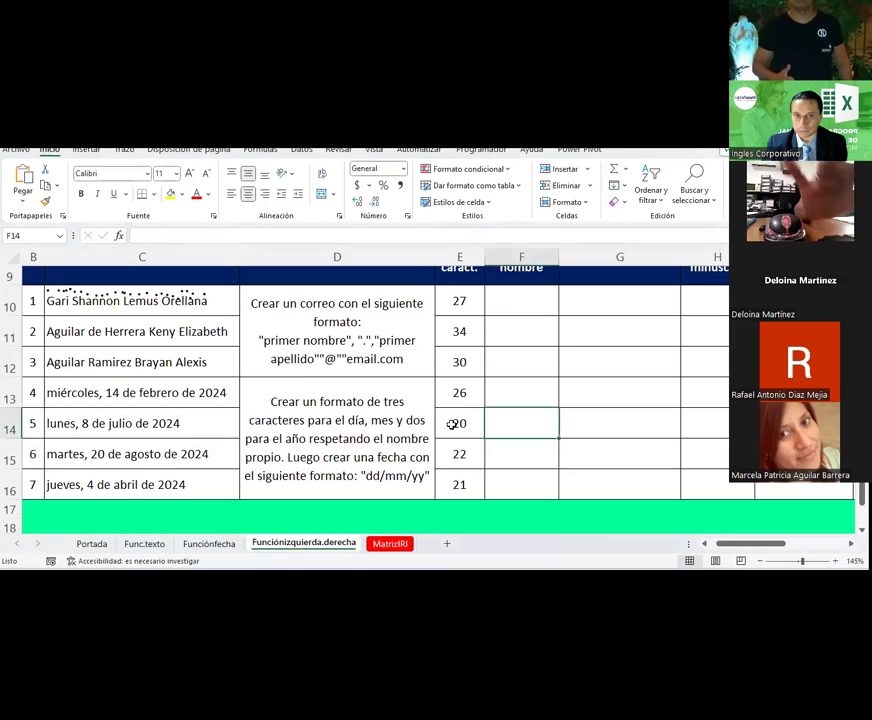
{"action": "scroll", "coordinate": [455, 412], "scroll_direction": "up", "scroll_amount": 2}
{"action": "scroll", "coordinate": [457, 409], "scroll_direction": "up", "scroll_amount": 1}
{"action": "scroll", "coordinate": [457, 409], "scroll_direction": "up", "scroll_amount": 1}
{"action": "scroll", "coordinate": [510, 395], "scroll_direction": "down", "scroll_amount": 1}
{"action": "left_click", "coordinate": [529, 391]}
{"action": "left_click", "coordinate": [604, 424]}
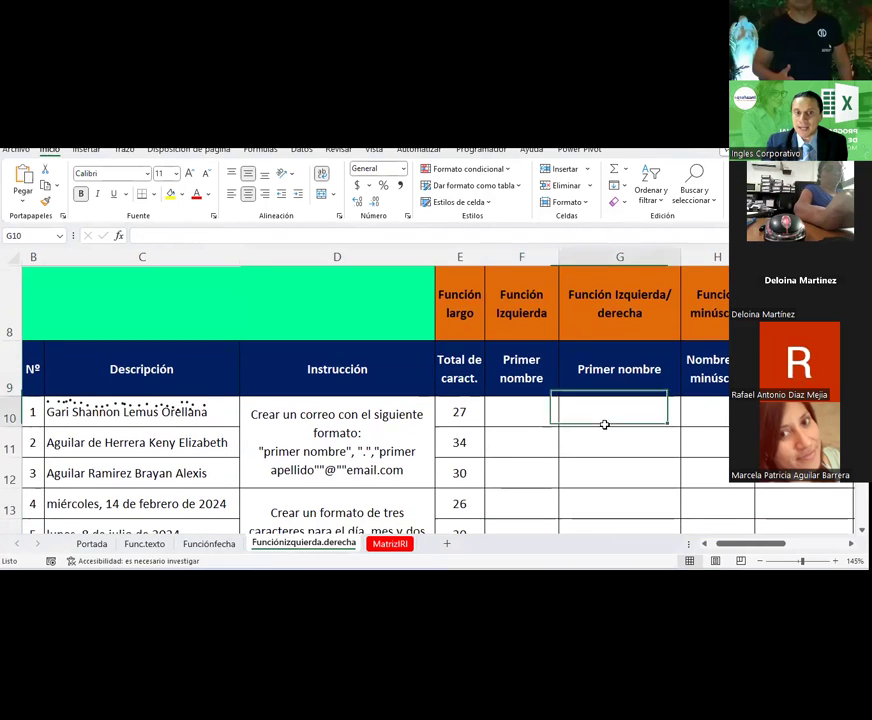
{"action": "left_click", "coordinate": [520, 415]}
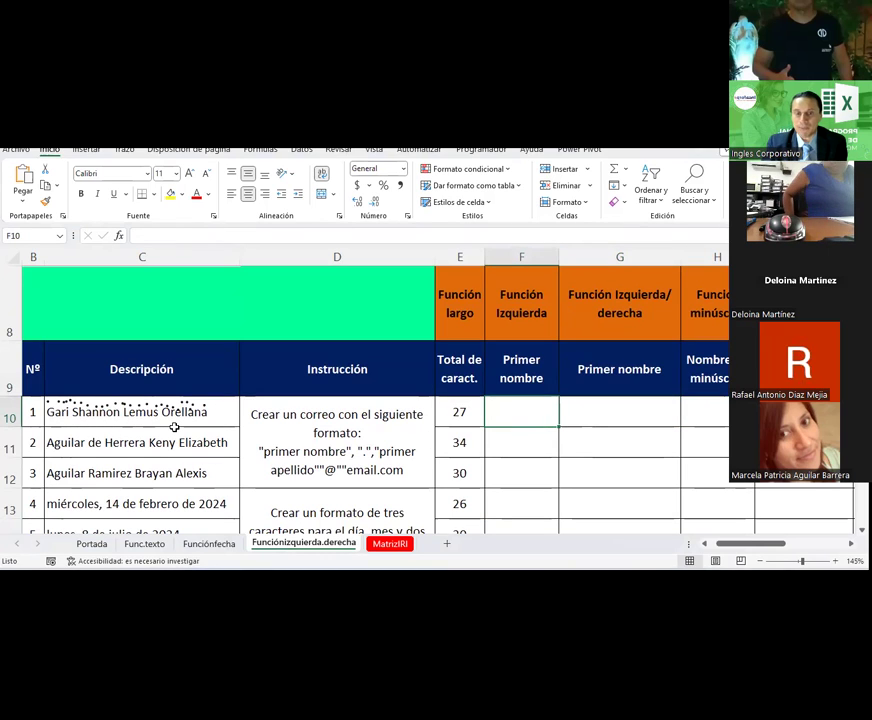
{"action": "type", "text": "="}
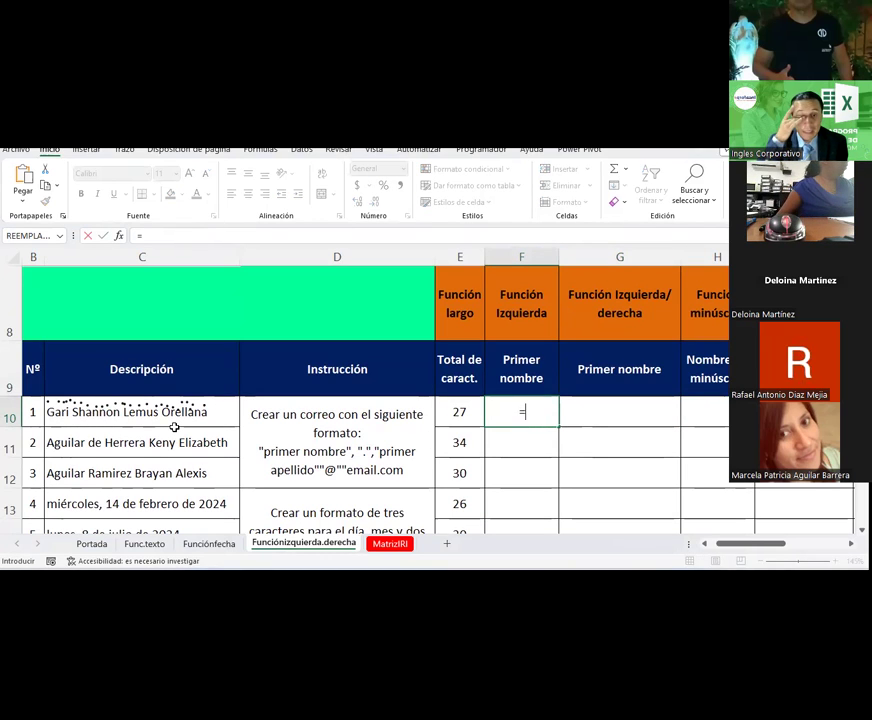
{"action": "type", "text": "iz"}
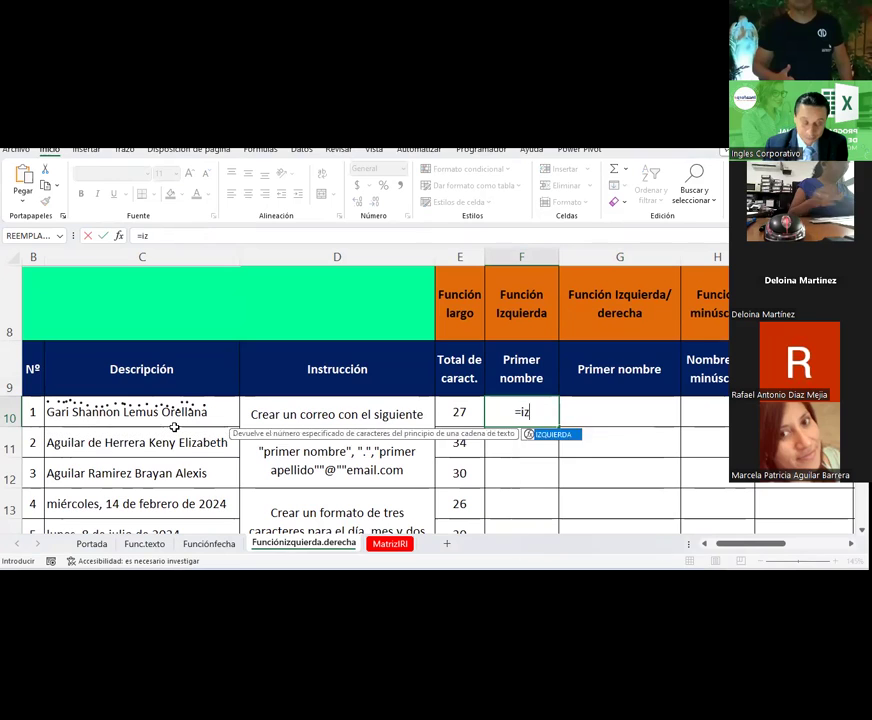
{"action": "type", "text": "quierda("}
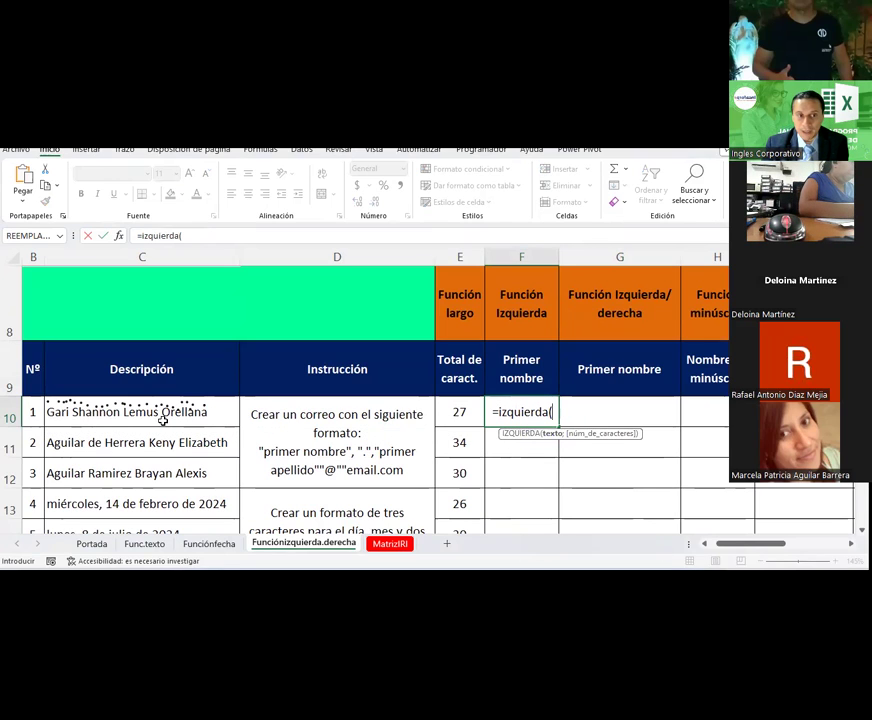
{"action": "left_click", "coordinate": [163, 421]}
{"action": "type", "text": ";"}
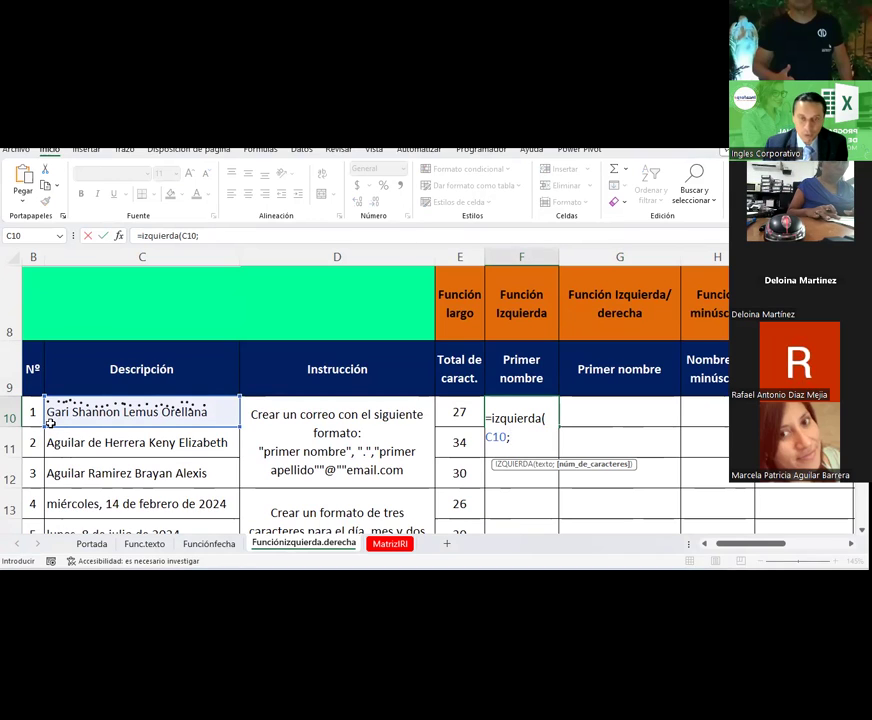
{"action": "type", "text": ")"}
{"action": "key", "text": "Return"}
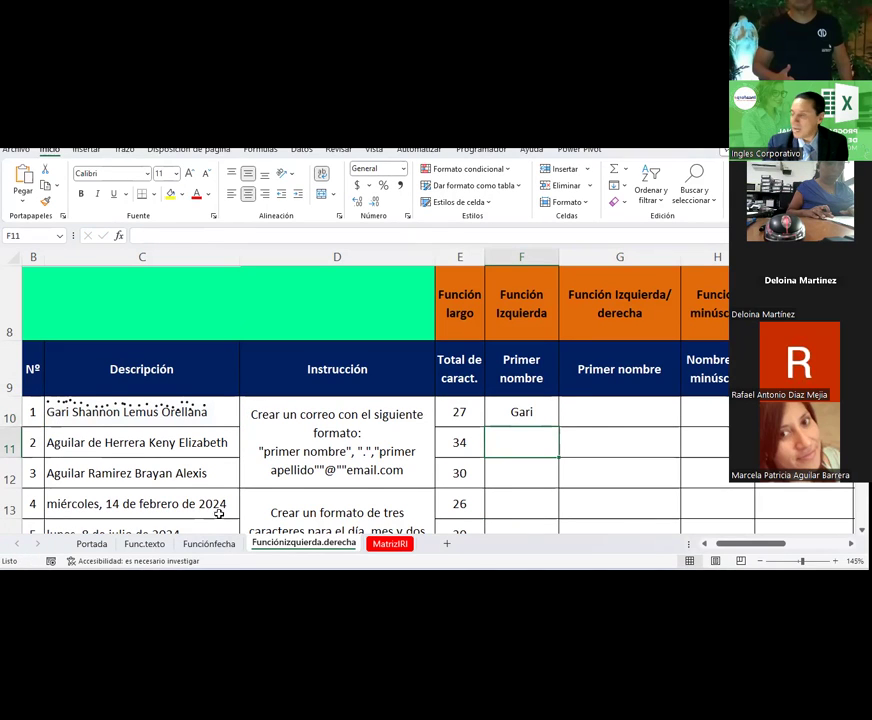
{"action": "left_click", "coordinate": [521, 412]}
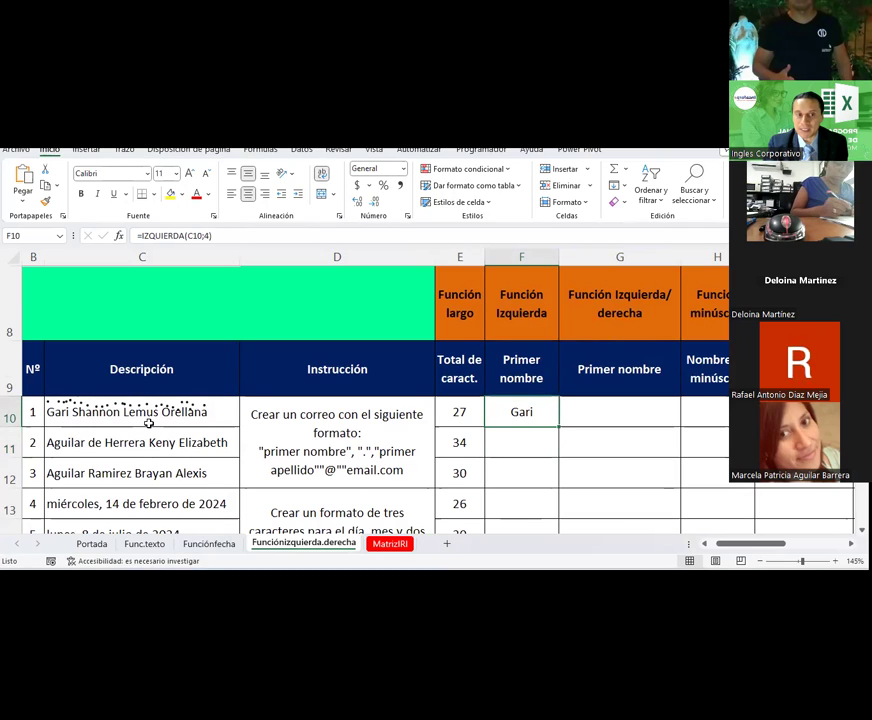
Step: Mark the first name in C11 with the black pen, underline both given names, and stop drawing
{"action": "scroll", "coordinate": [148, 423], "scroll_direction": "down", "scroll_amount": 1}
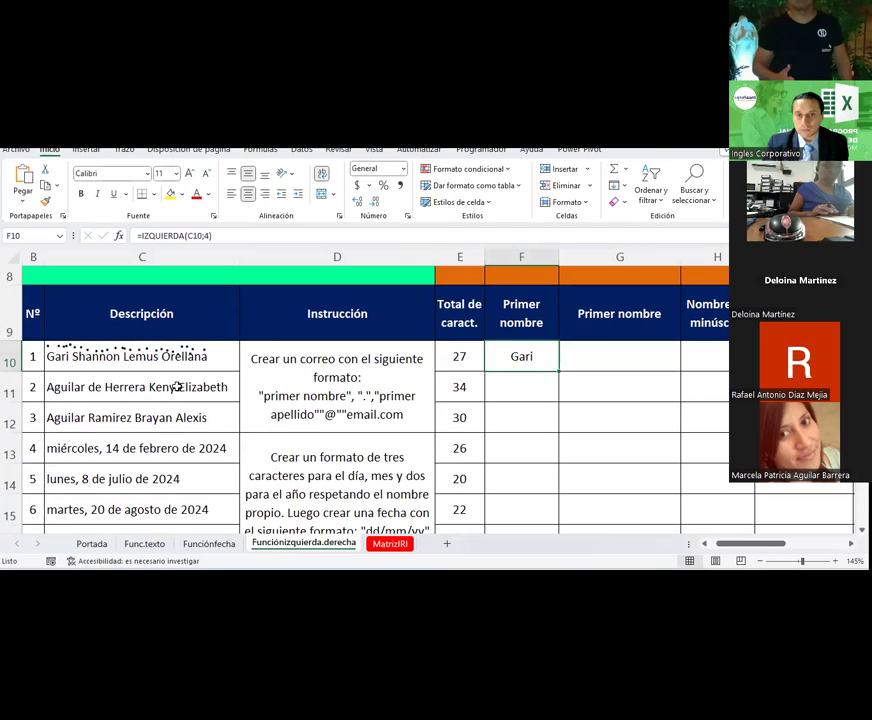
{"action": "scroll", "coordinate": [313, 389], "scroll_direction": "up", "scroll_amount": 1}
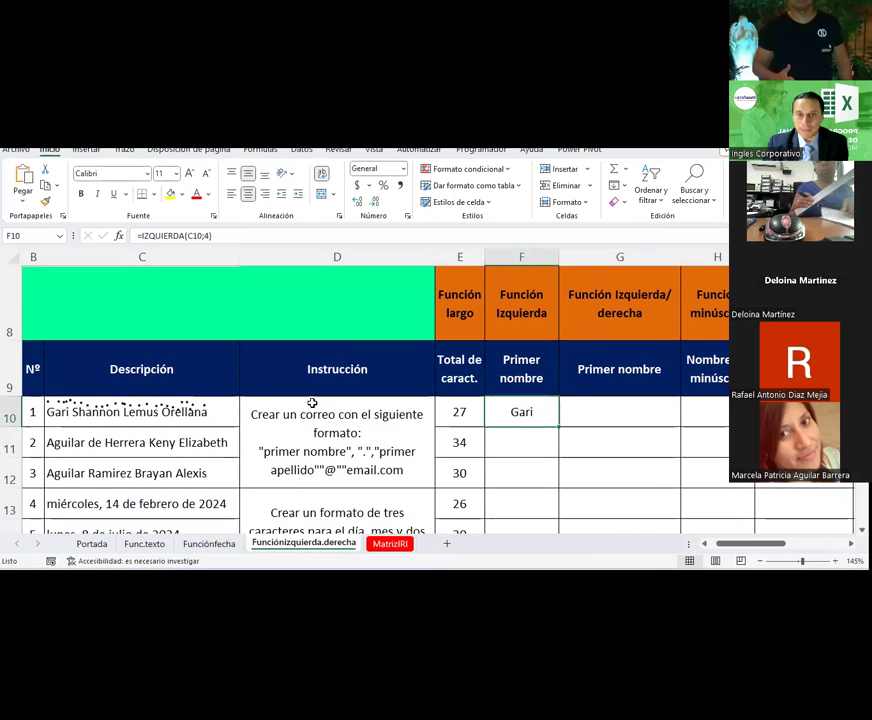
{"action": "scroll", "coordinate": [312, 402], "scroll_direction": "down", "scroll_amount": 1}
{"action": "left_click", "coordinate": [130, 391]}
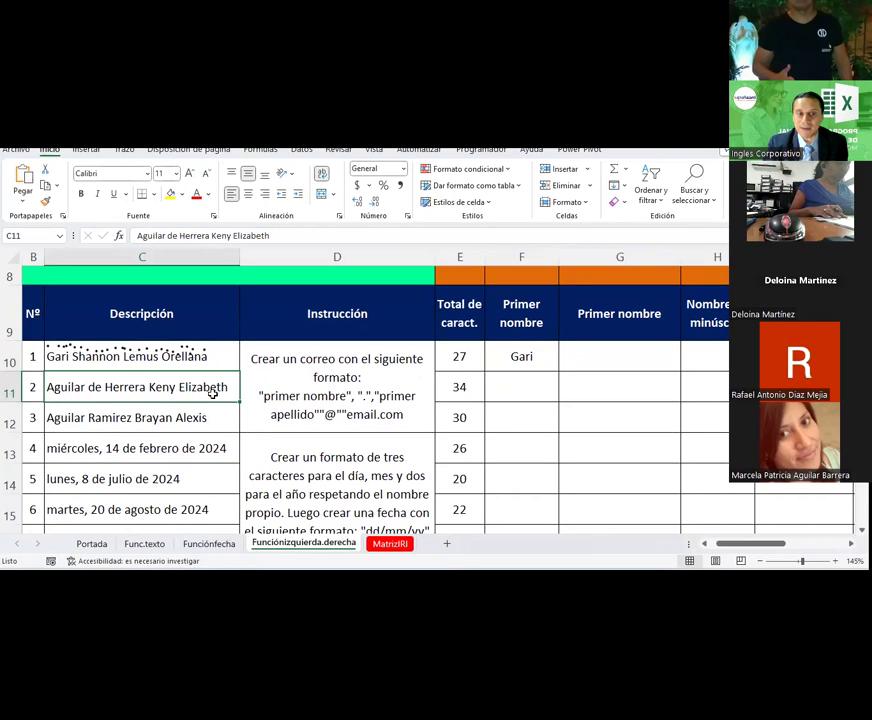
{"action": "left_click", "coordinate": [124, 149]}
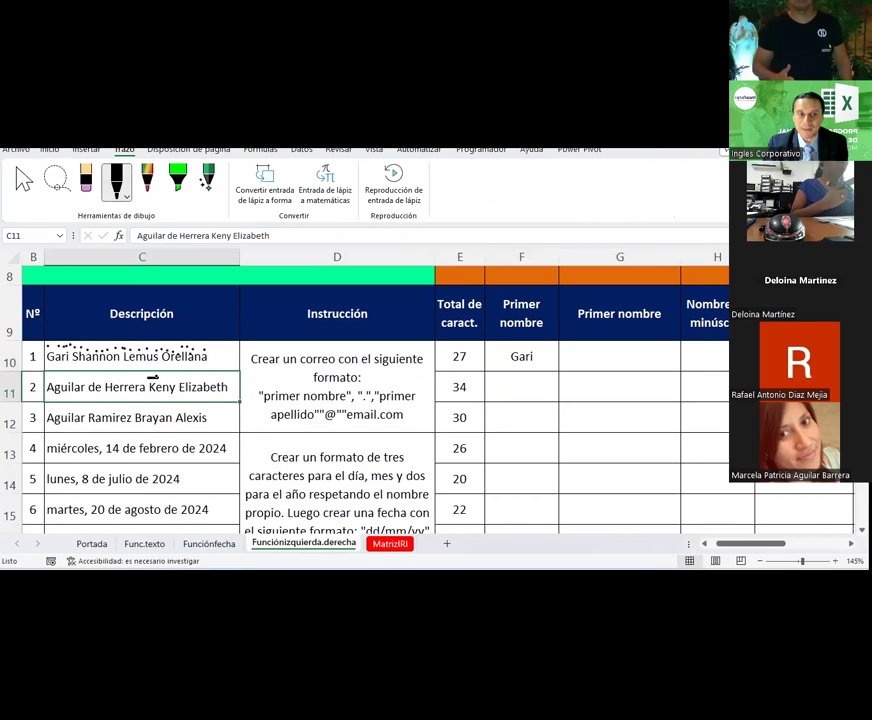
{"action": "key", "text": "Escape"}
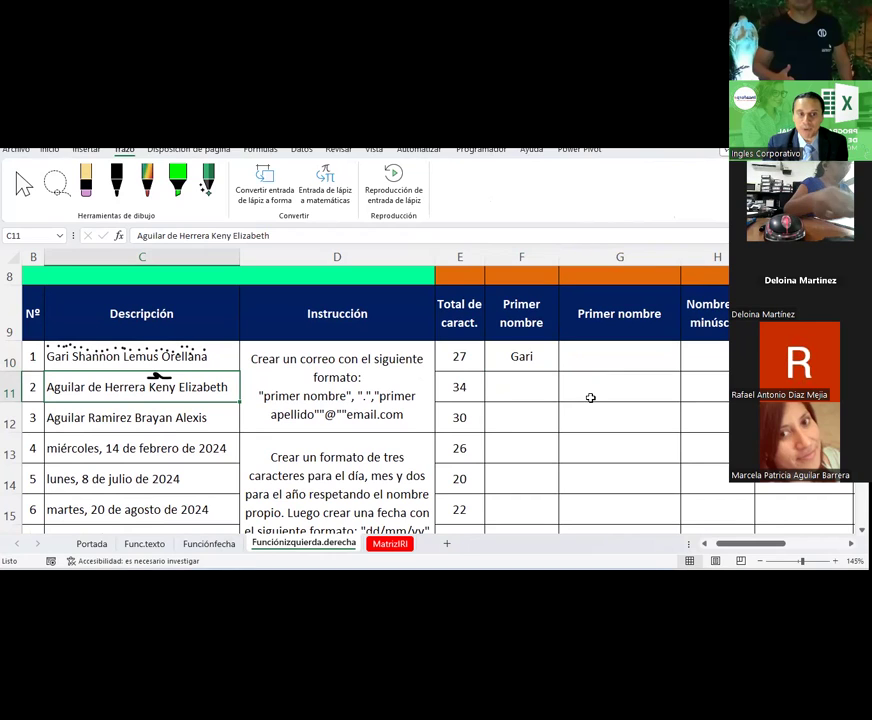
{"action": "left_click", "coordinate": [116, 180]}
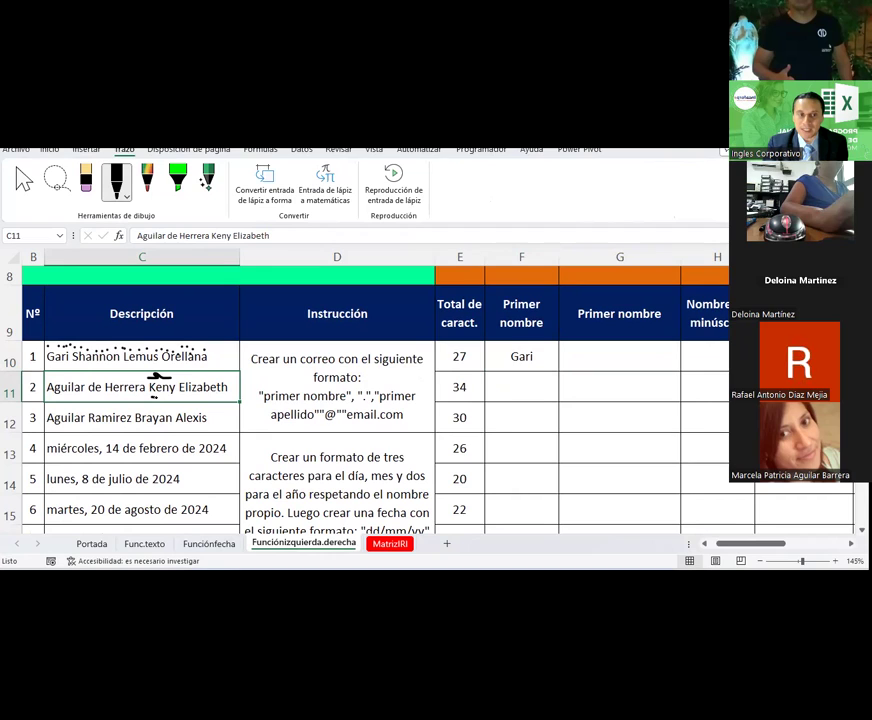
{"action": "left_click_drag", "start_coordinate": [152, 398], "coordinate": [226, 396]}
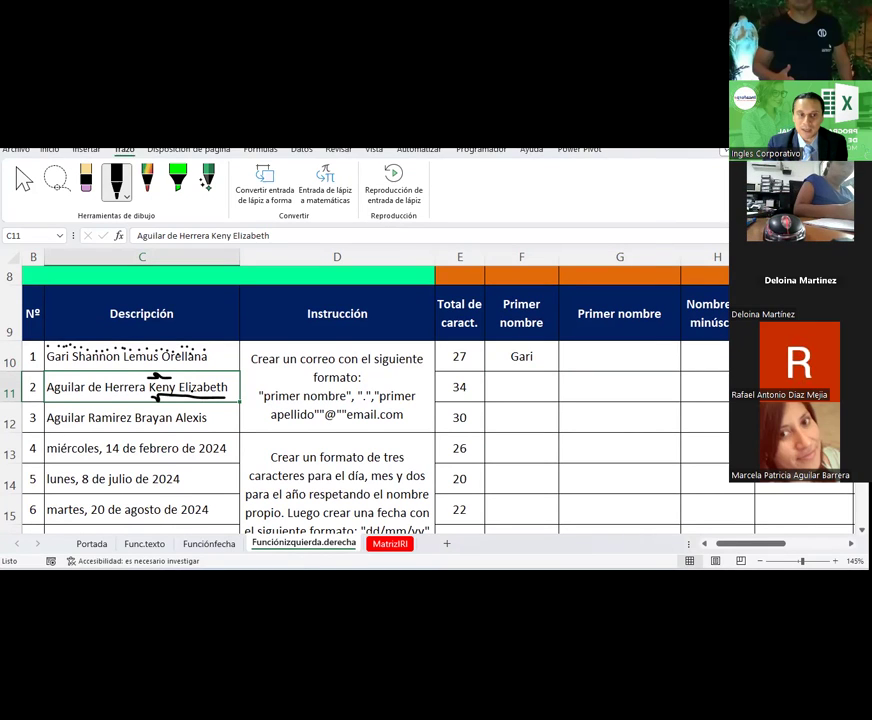
{"action": "key", "text": "Escape"}
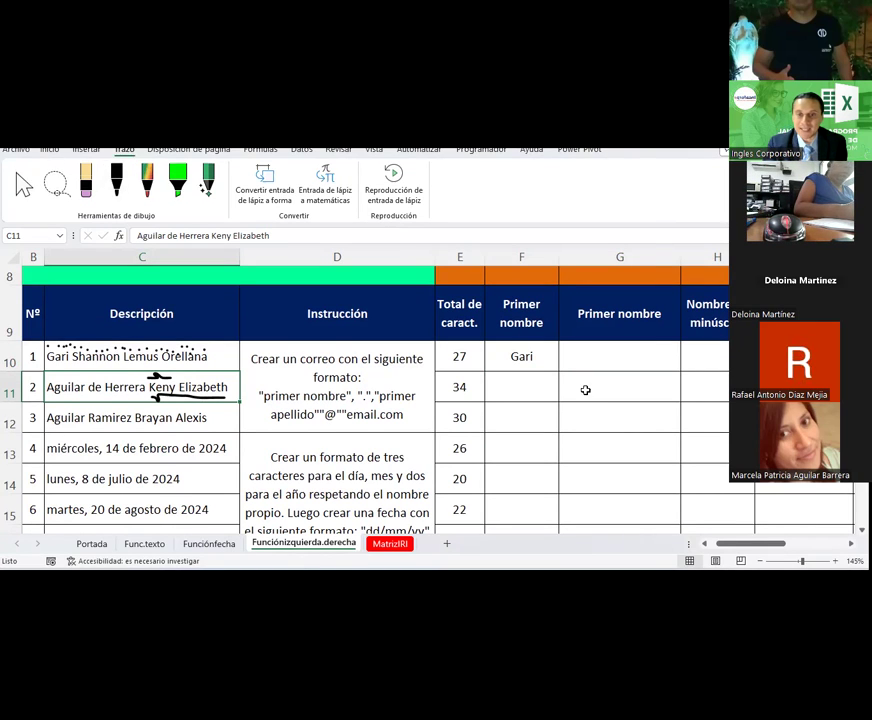
Step: Extract the last 13 characters of C11 into G11 with =DERECHA(C11;13)
{"action": "left_click", "coordinate": [586, 389]}
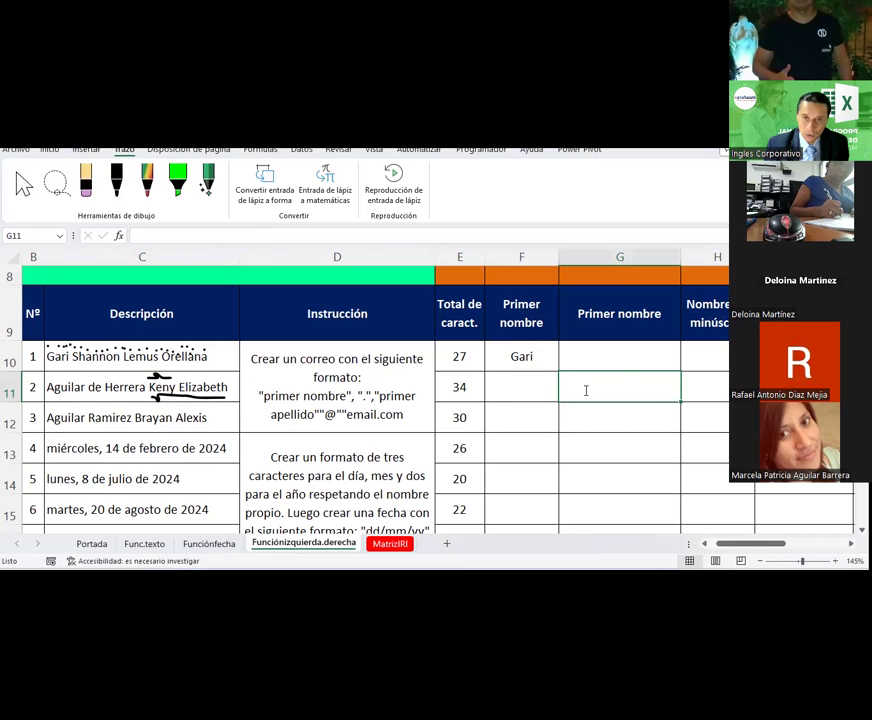
{"action": "type", "text": "=derecha"}
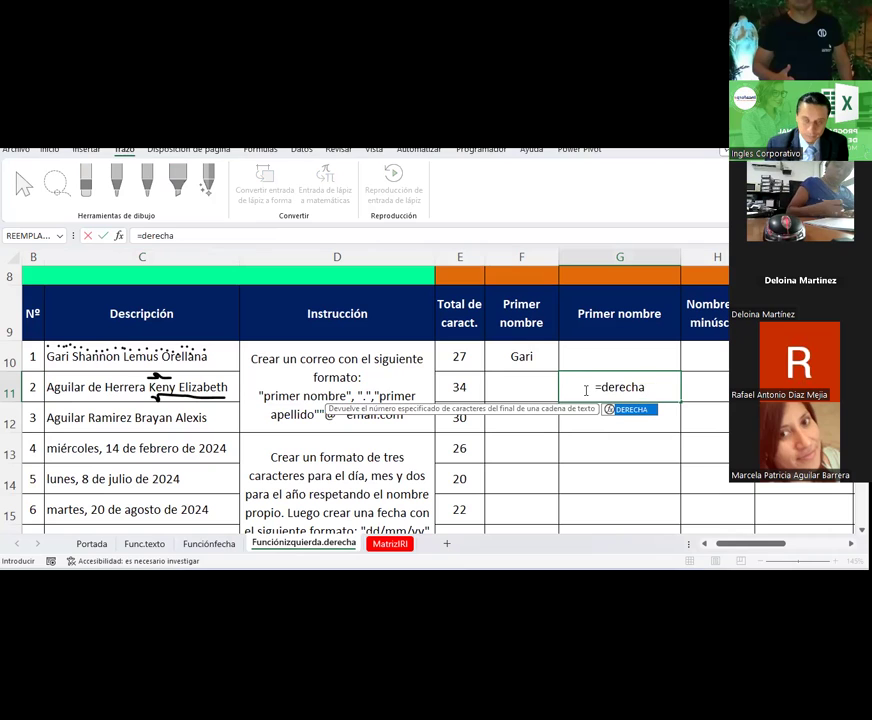
{"action": "type", "text": "("}
{"action": "left_click", "coordinate": [93, 388]}
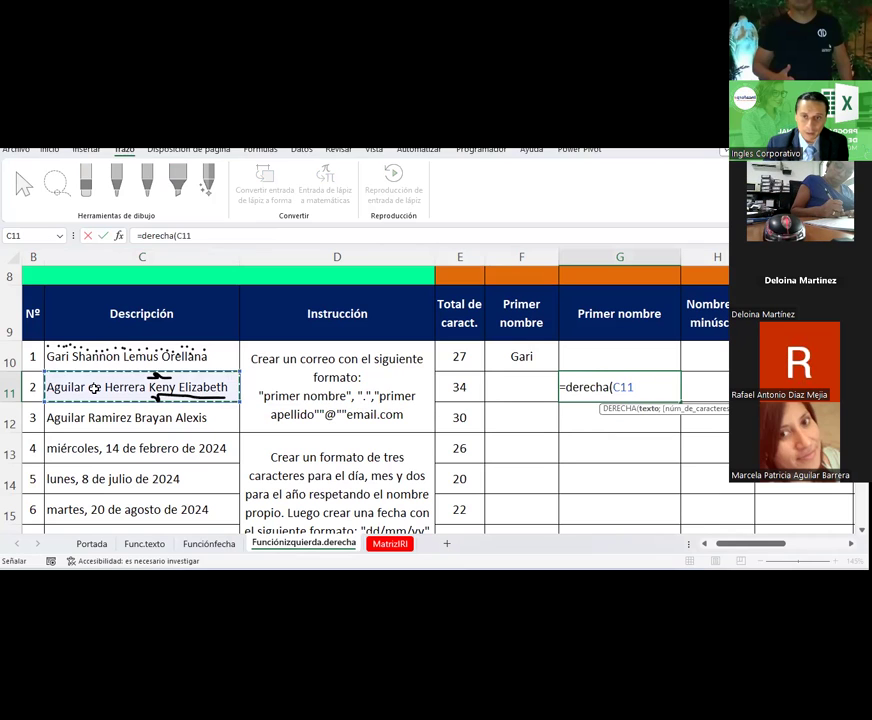
{"action": "type", "text": ";13)"}
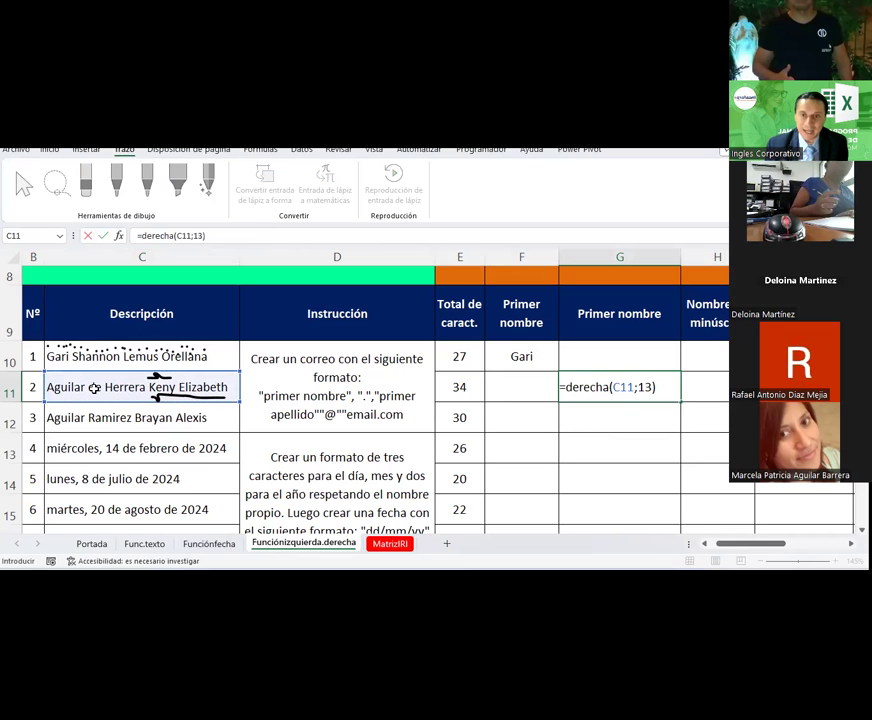
{"action": "key", "text": "Return"}
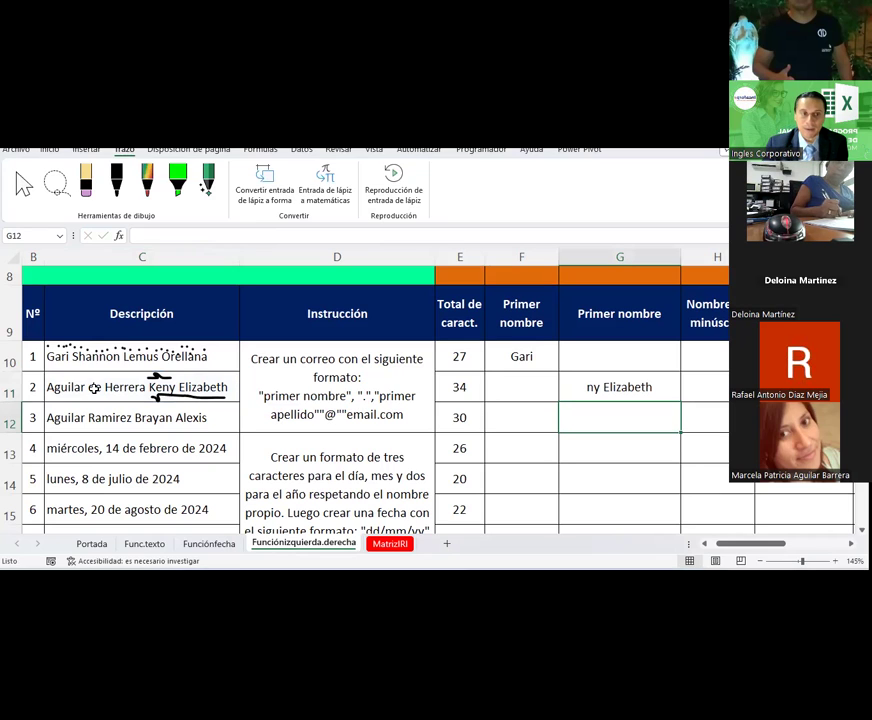
Step: Set the number of characters in G11's DERECHA formula to 15 to cover both given names
{"action": "left_click", "coordinate": [615, 389]}
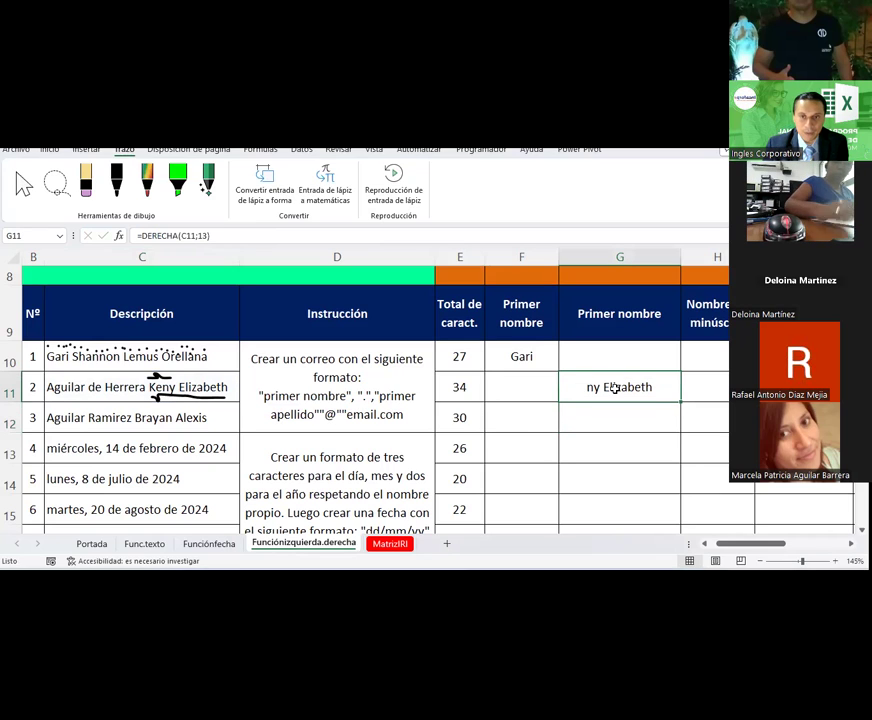
{"action": "left_click_drag", "start_coordinate": [158, 384], "coordinate": [171, 392]}
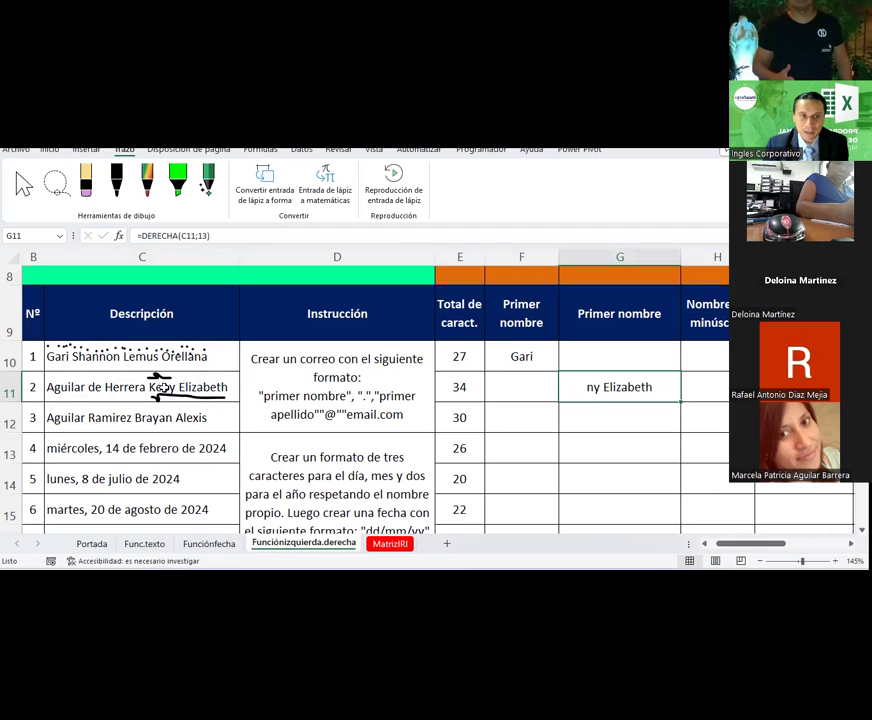
{"action": "left_click", "coordinate": [203, 236]}
{"action": "key", "text": "BackSpace"}
{"action": "type", "text": "5"}
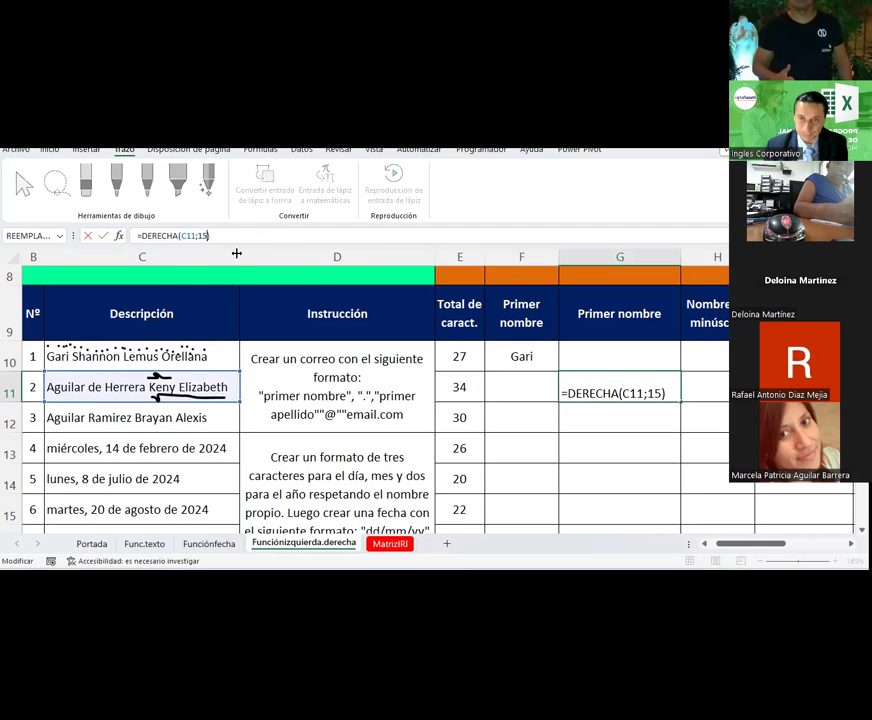
{"action": "key", "text": "Return"}
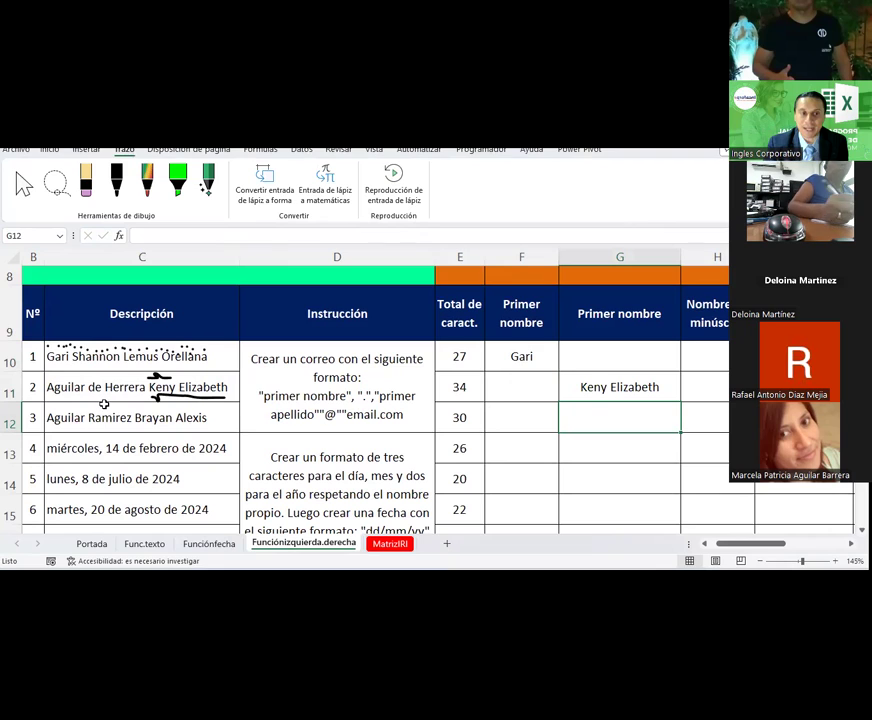
Step: Nest G11's formula in IZQUIERDA to keep only the first name: =IZQUIERDA((DERECHA(C11;15));4)
{"action": "left_click", "coordinate": [607, 383]}
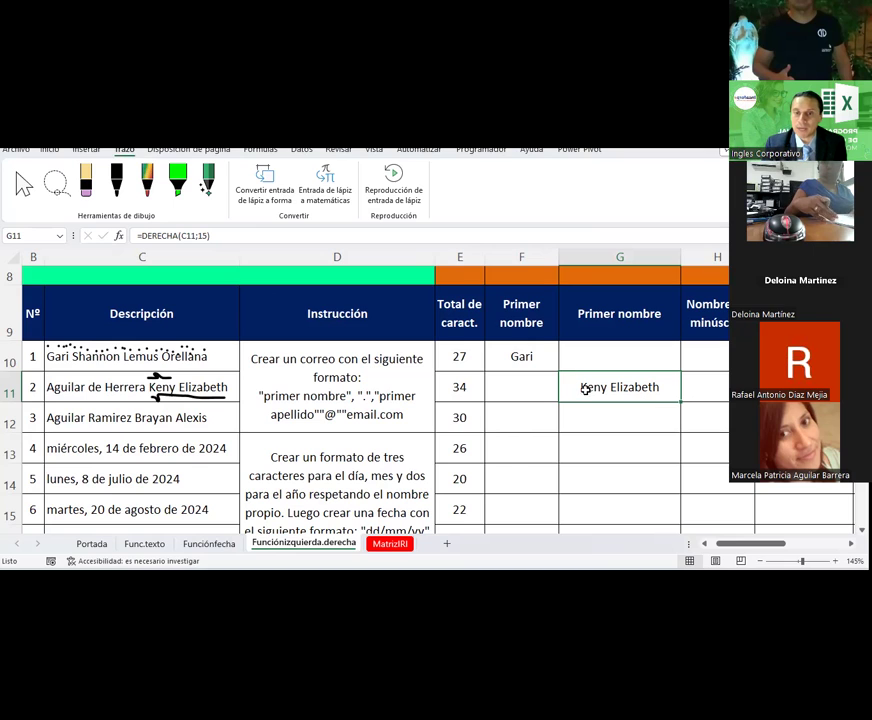
{"action": "left_click", "coordinate": [143, 235]}
{"action": "type", "text": "izquierda"}
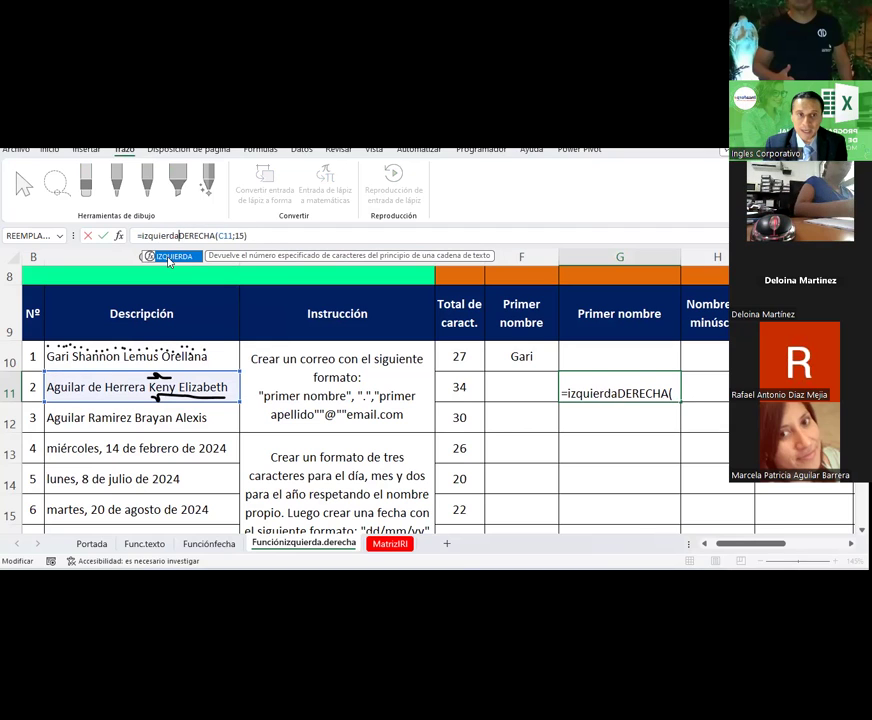
{"action": "type", "text": "("}
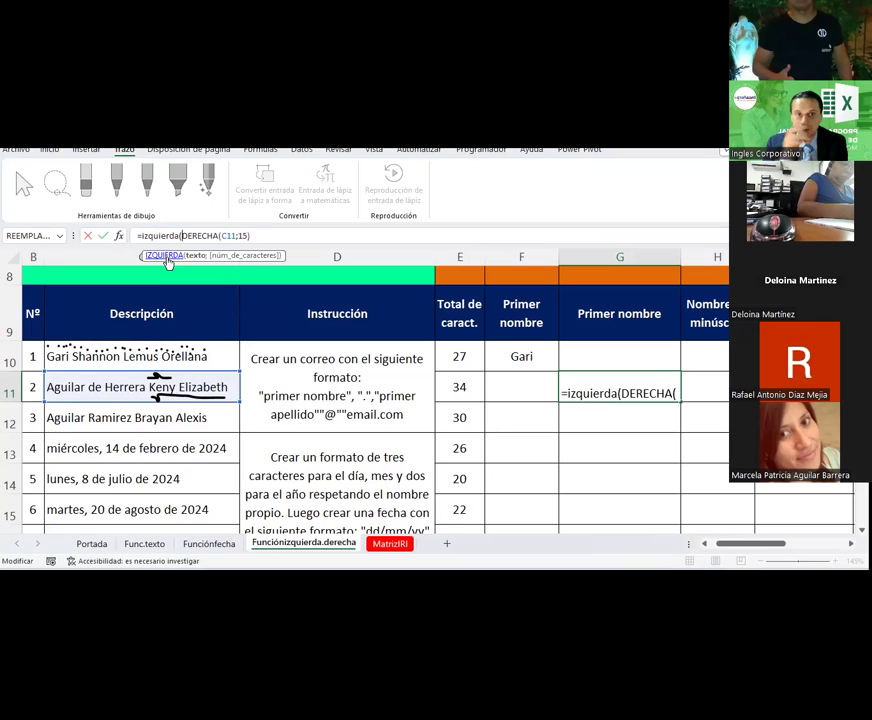
{"action": "type", "text": "(DERECHA(C11"}
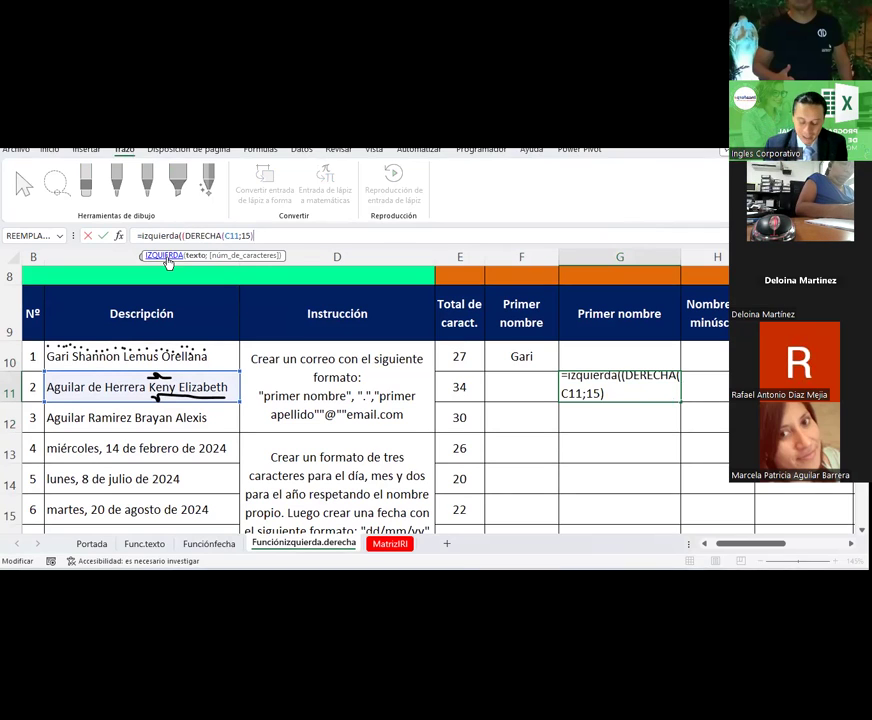
{"action": "type", "text": ";4"}
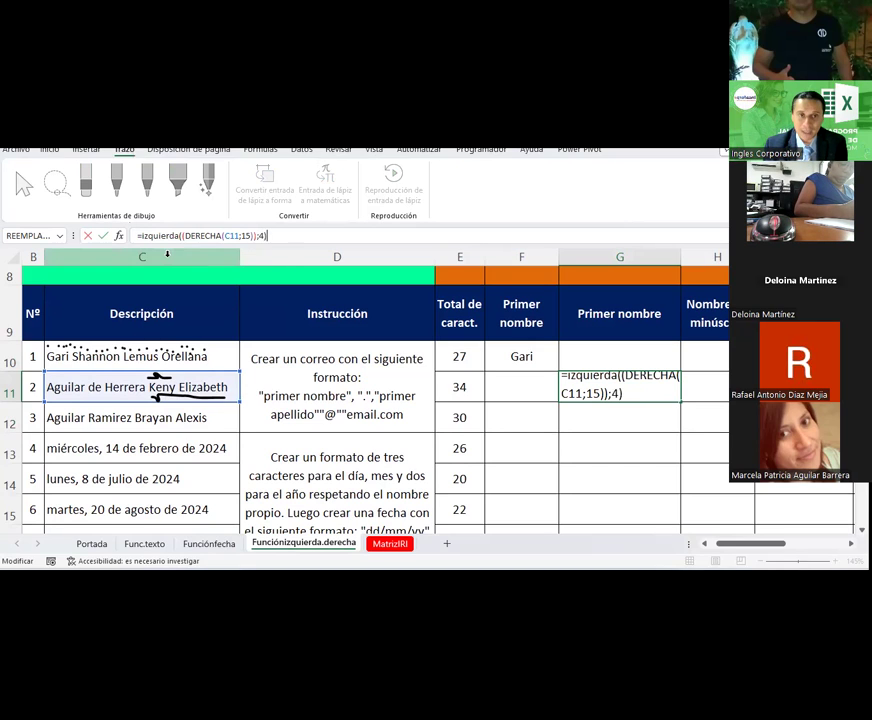
{"action": "key", "text": "Return"}
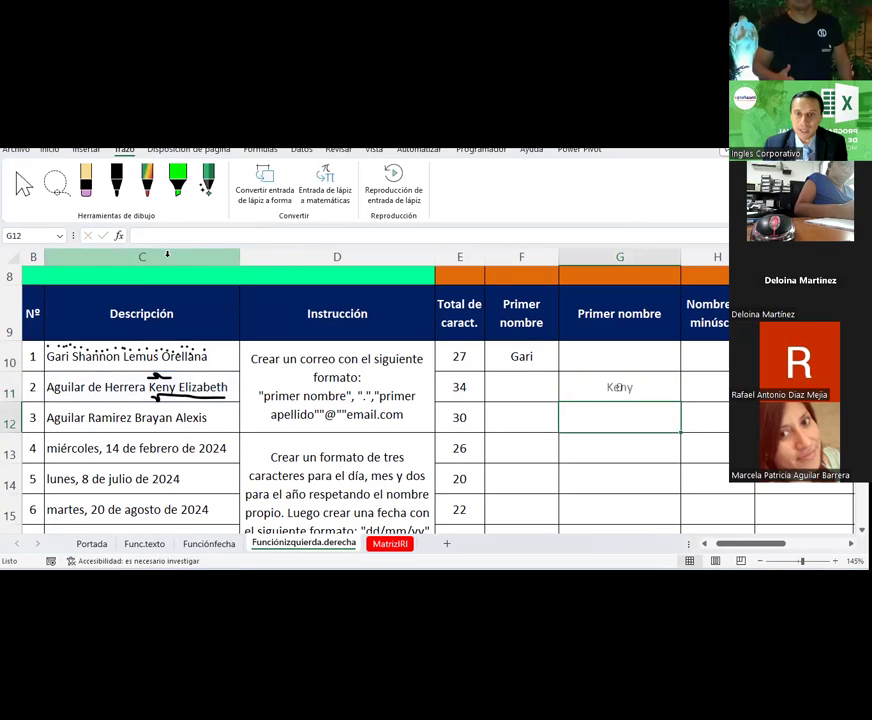
Step: Copy the G11 formula down to G12 and set its IZQUIERDA character count to 7
{"action": "left_click", "coordinate": [619, 382]}
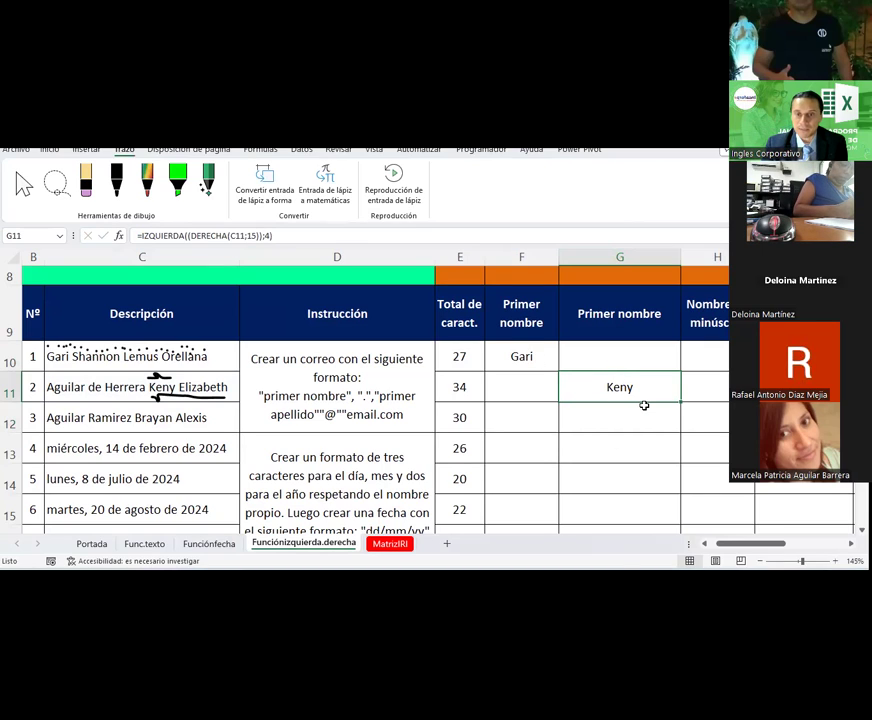
{"action": "left_click_drag", "start_coordinate": [682, 401], "coordinate": [675, 432]}
{"action": "left_click", "coordinate": [637, 420]}
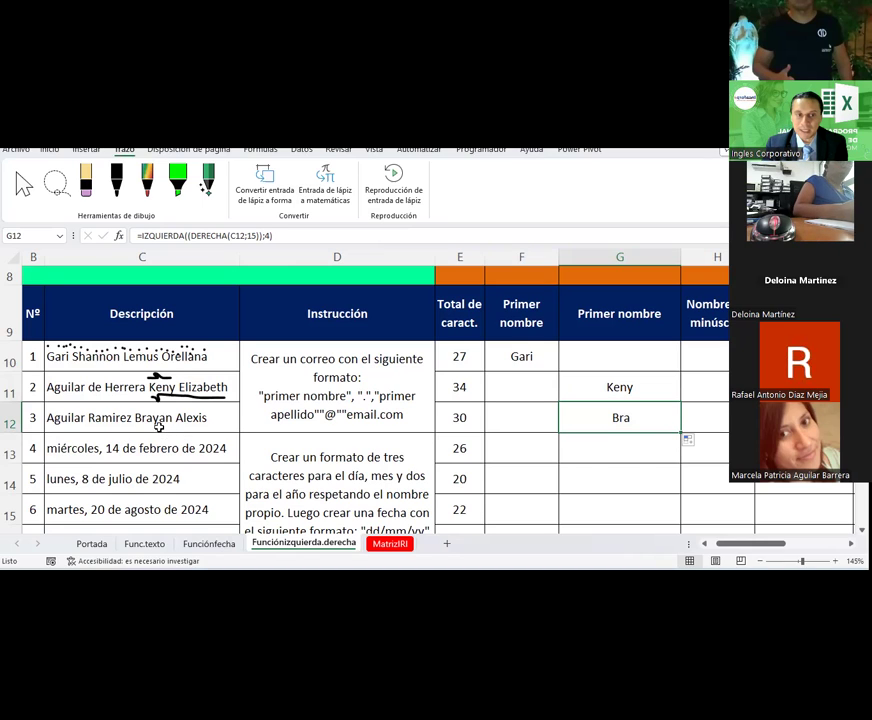
{"action": "left_click", "coordinate": [268, 235]}
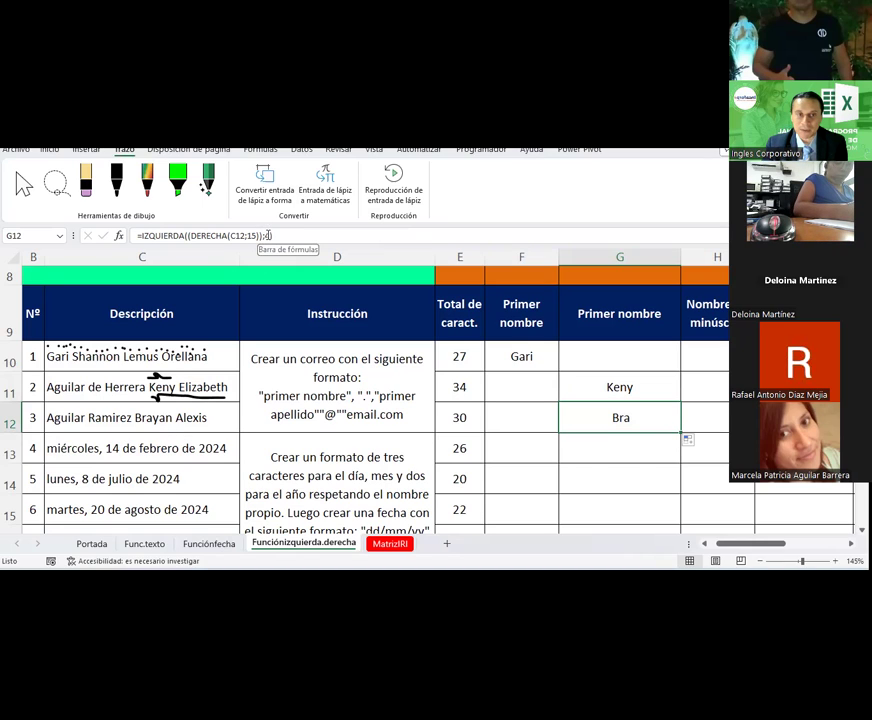
{"action": "key", "text": "Return"}
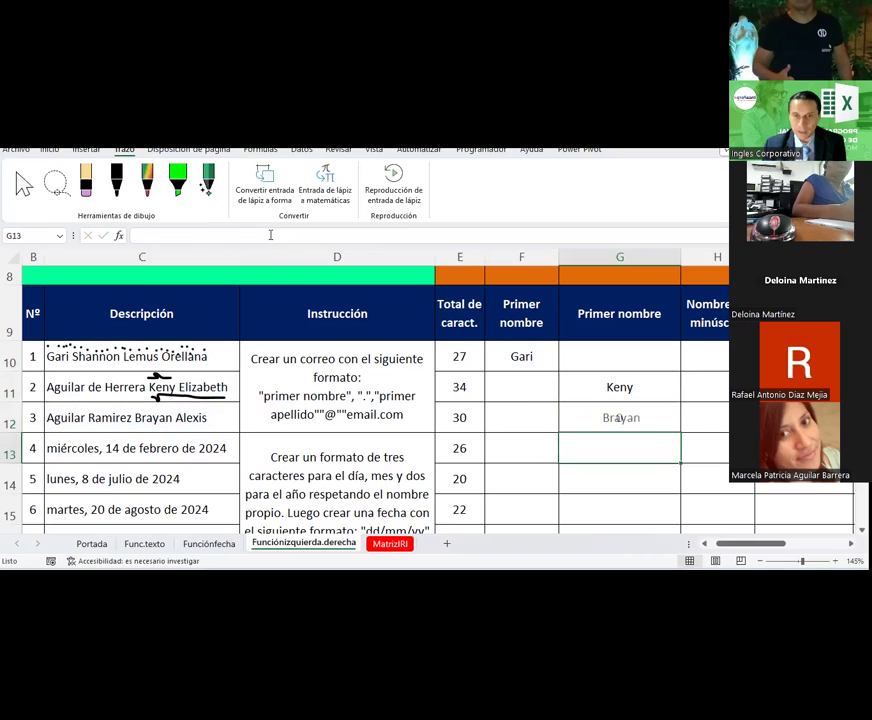
Step: Review the first-name formulas in columns F and G against the full names in column C and the column headers
{"action": "key", "text": "Up"}
{"action": "key", "text": "Up"}
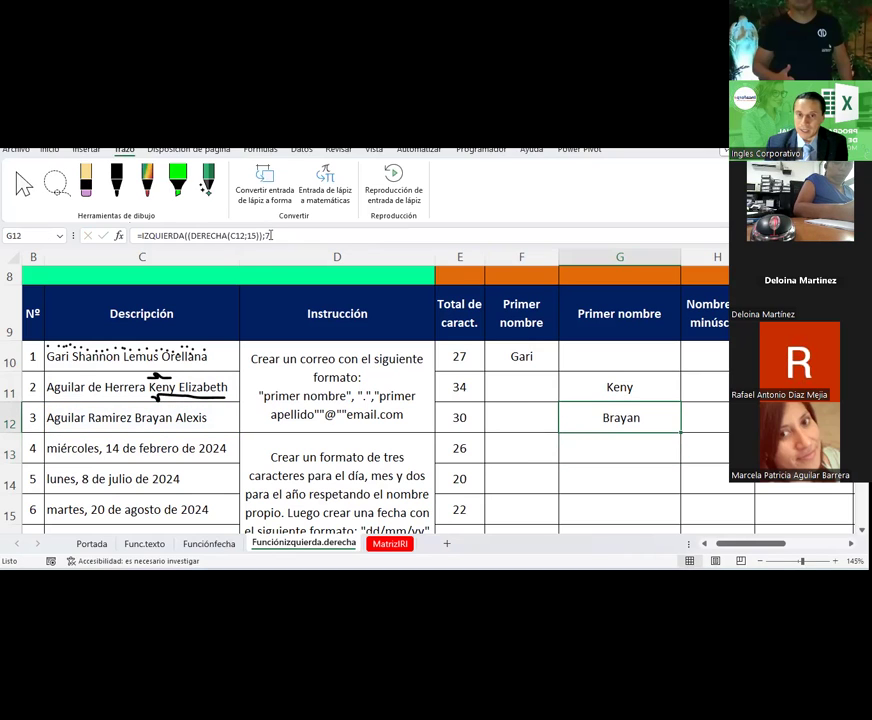
{"action": "key", "text": "Left"}
{"action": "key", "text": "Left"}
{"action": "key", "text": "Left"}
{"action": "key", "text": "Left"}
{"action": "key", "text": "Right"}
{"action": "key", "text": "Up"}
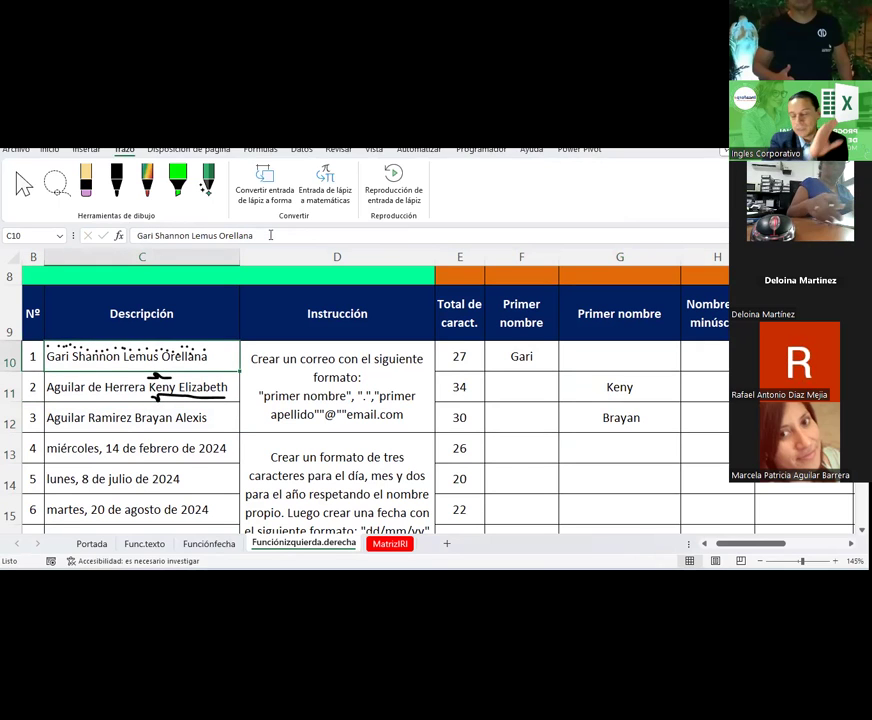
{"action": "key", "text": "Down"}
{"action": "key", "text": "Down"}
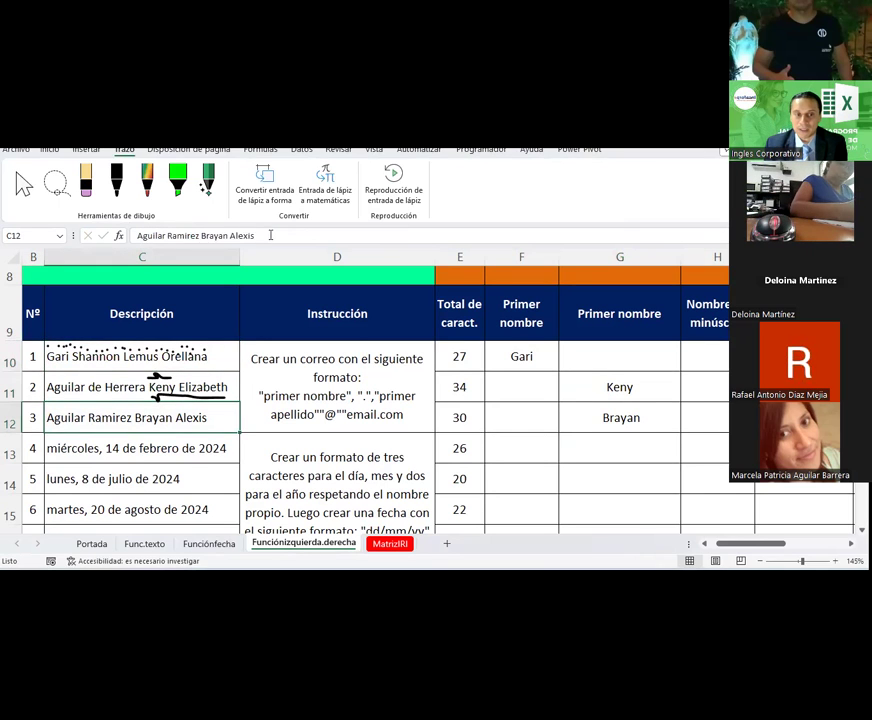
{"action": "key", "text": "Down"}
{"action": "key", "text": "Right"}
{"action": "key", "text": "Right"}
{"action": "key", "text": "Right"}
{"action": "key", "text": "Up"}
{"action": "key", "text": "Up"}
{"action": "key", "text": "Up"}
{"action": "key", "text": "Up"}
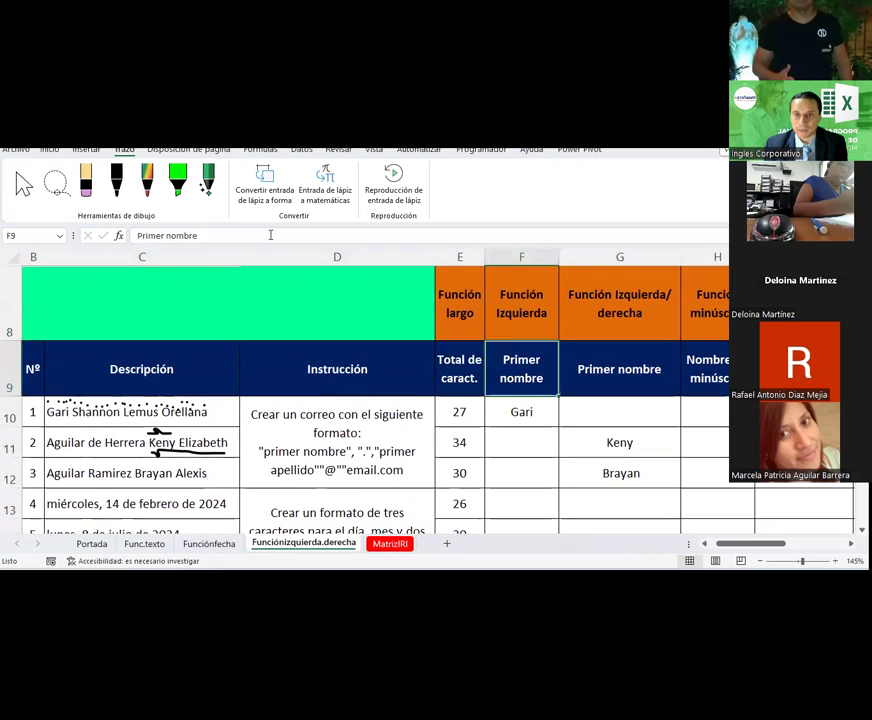
{"action": "key", "text": "Down"}
{"action": "key", "text": "Down"}
{"action": "key", "text": "Down"}
{"action": "key", "text": "Right"}
{"action": "key", "text": "Up"}
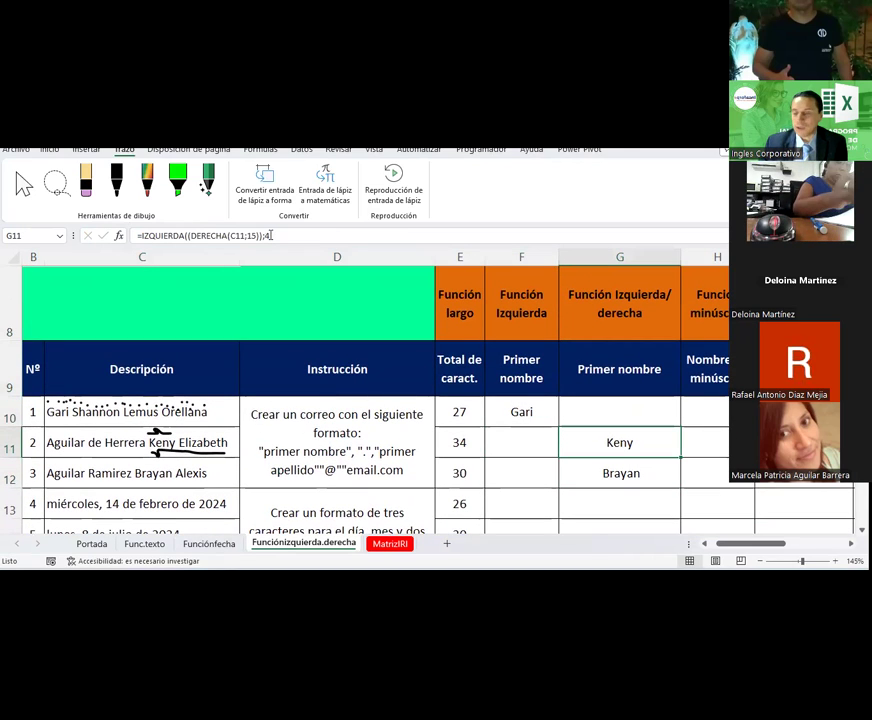
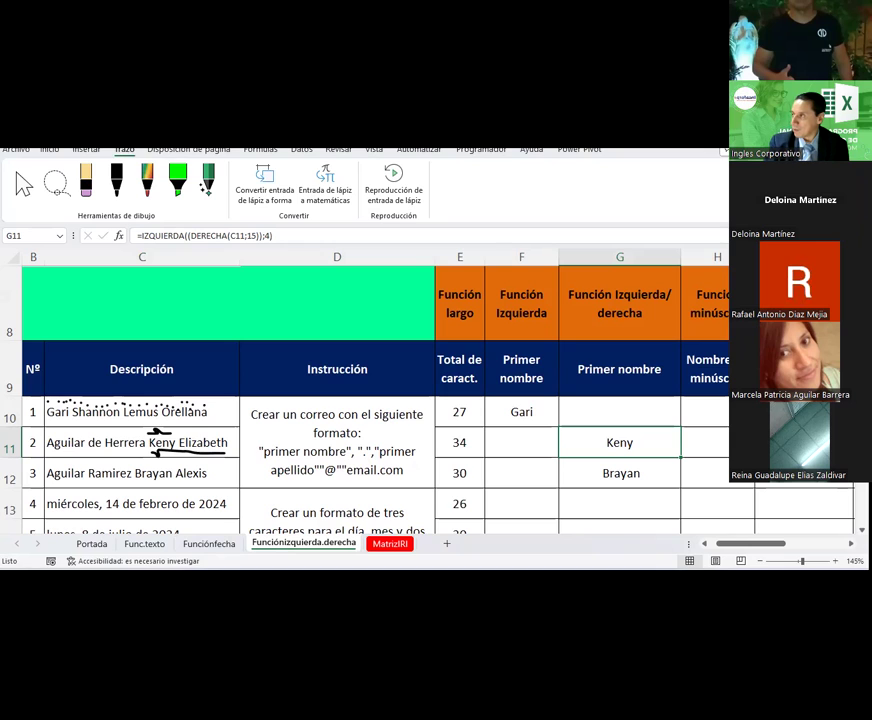
Step: Examine the remaining function columns from H10 onward and the LARGO formula for the date in E13
{"action": "left_click", "coordinate": [721, 412]}
{"action": "scroll", "coordinate": [721, 412], "scroll_direction": "down", "scroll_amount": 2}
{"action": "scroll", "coordinate": [721, 412], "scroll_direction": "up", "scroll_amount": 2}
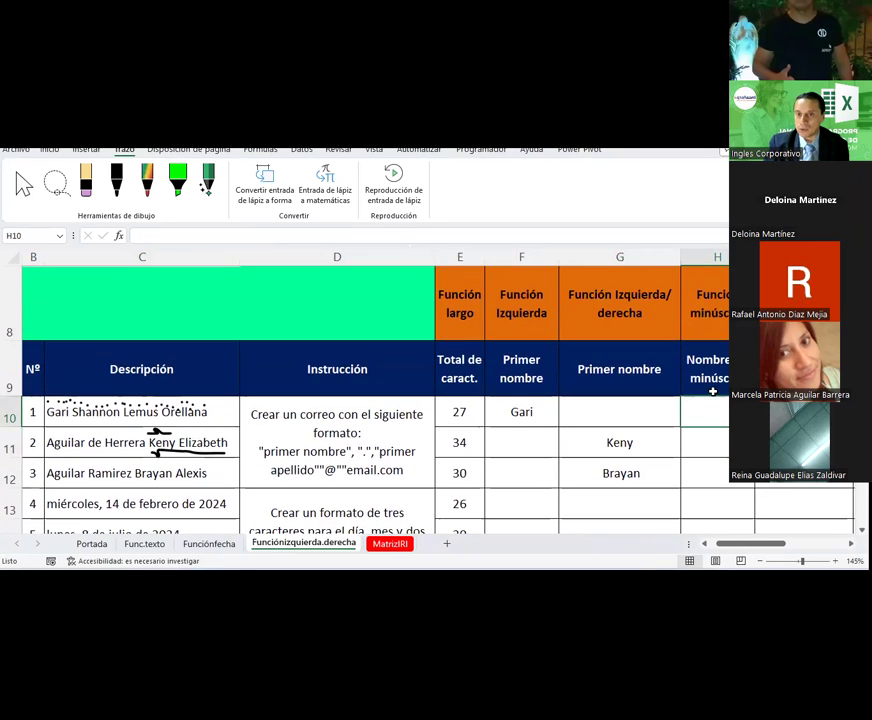
{"action": "left_click_drag", "start_coordinate": [733, 549], "coordinate": [745, 550]}
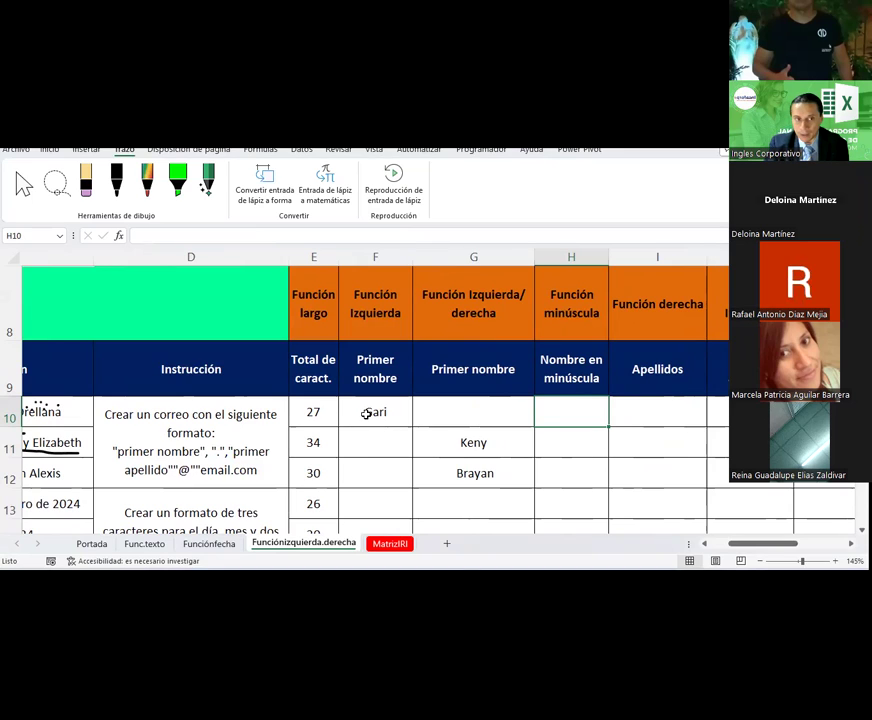
{"action": "scroll", "coordinate": [332, 451], "scroll_direction": "down", "scroll_amount": 2}
{"action": "left_click", "coordinate": [318, 390]}
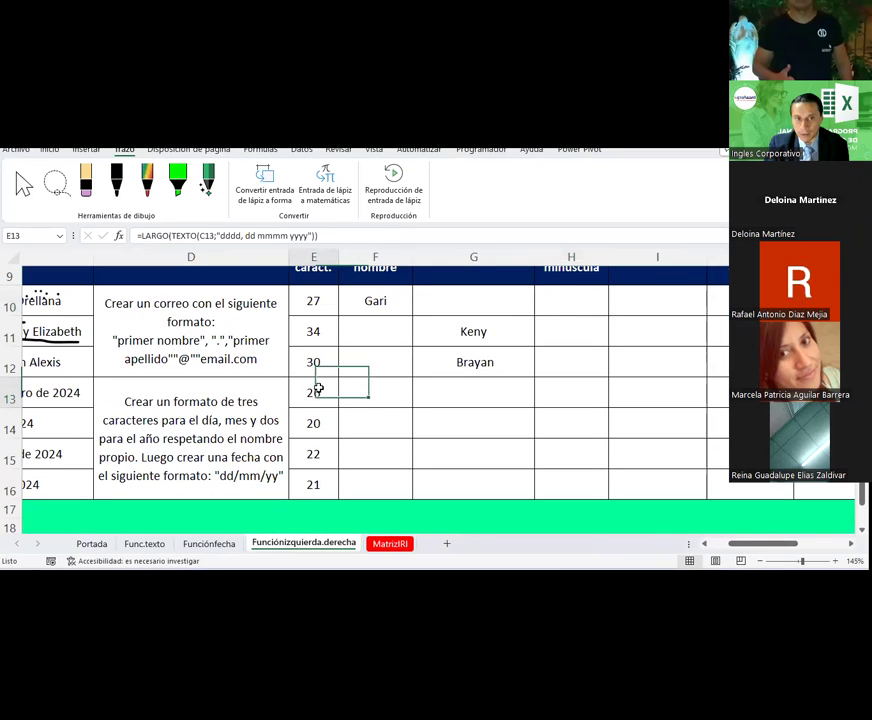
{"action": "left_click_drag", "start_coordinate": [765, 543], "coordinate": [740, 543]}
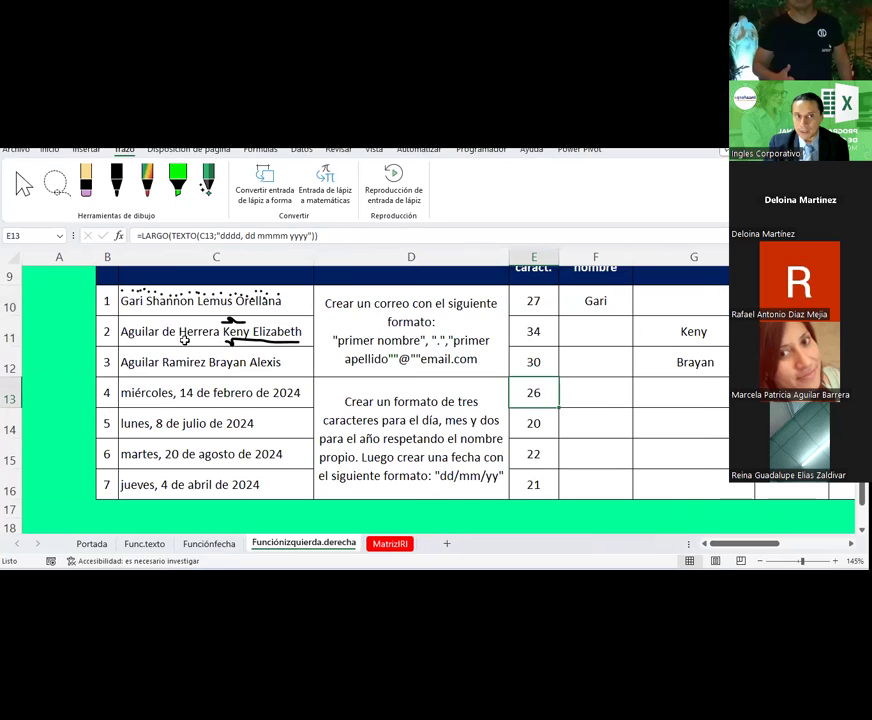
Step: Compare the TEXTO syntax on the Func.texto and Funciónfecha sheets with the LARGO and TEXTO formula in E13 of Funciónizquierda.derecha
{"action": "left_click", "coordinate": [209, 543]}
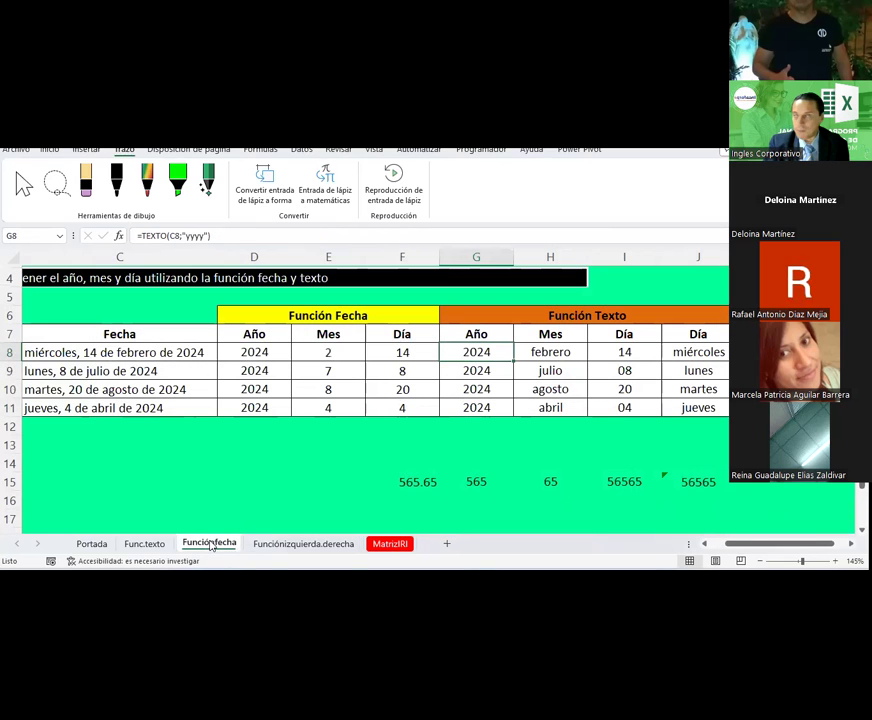
{"action": "left_click", "coordinate": [146, 544]}
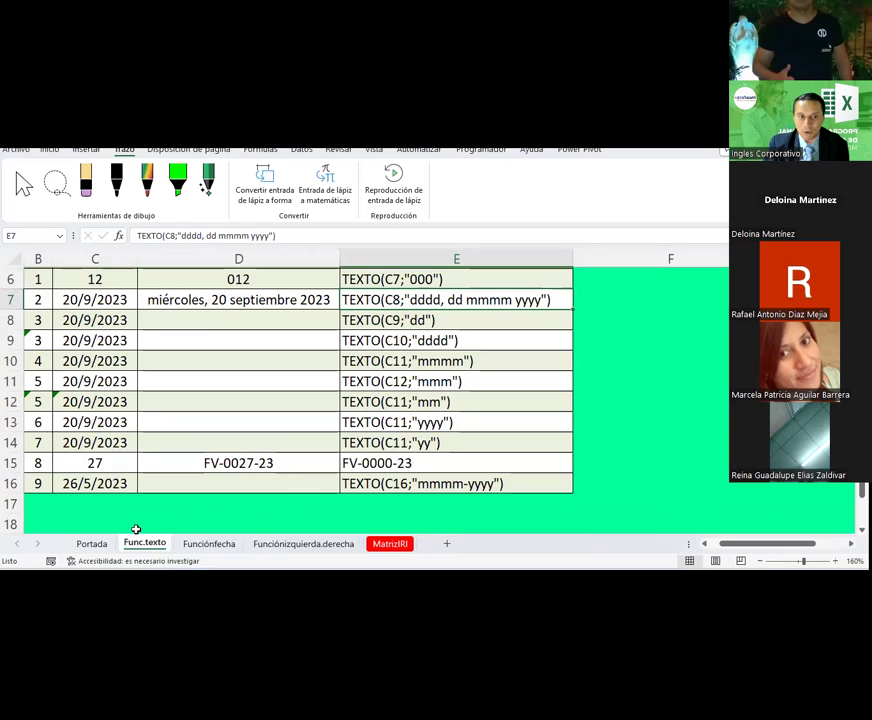
{"action": "scroll", "coordinate": [265, 383], "scroll_direction": "up", "scroll_amount": 1}
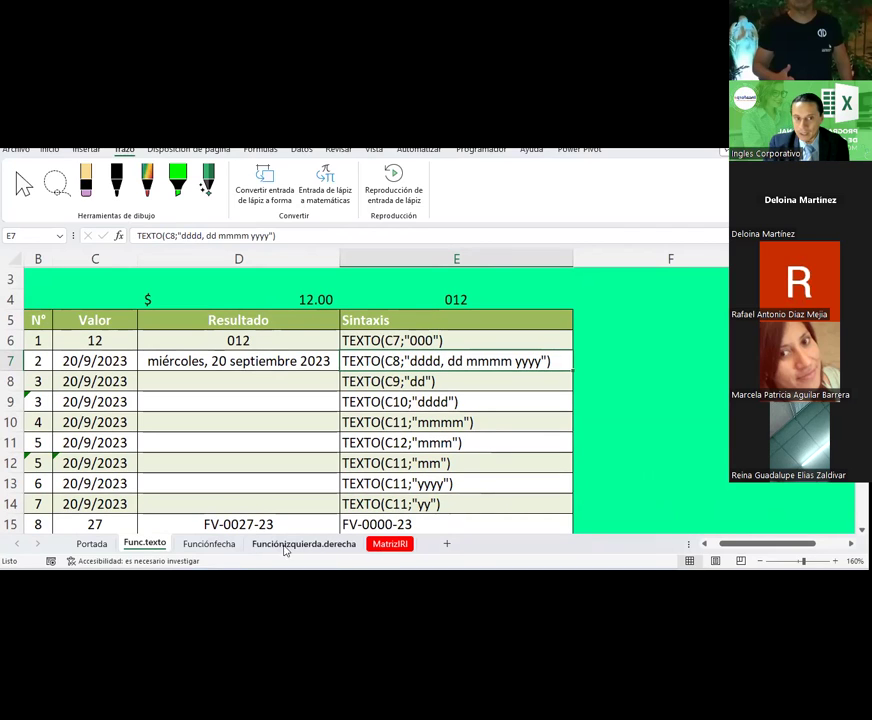
{"action": "left_click", "coordinate": [228, 545]}
{"action": "left_click", "coordinate": [303, 544]}
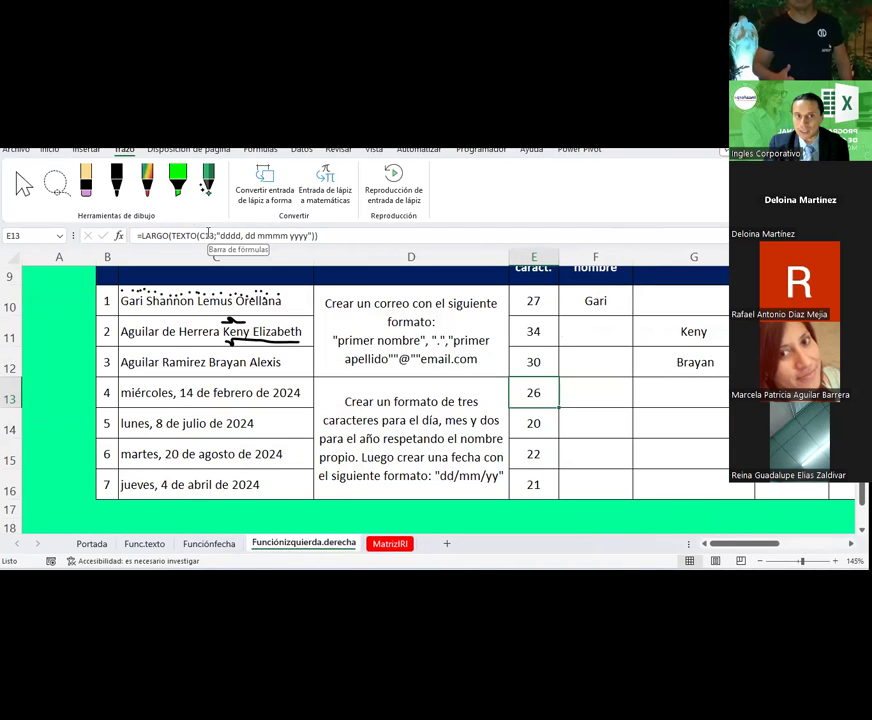
{"action": "left_click", "coordinate": [144, 544]}
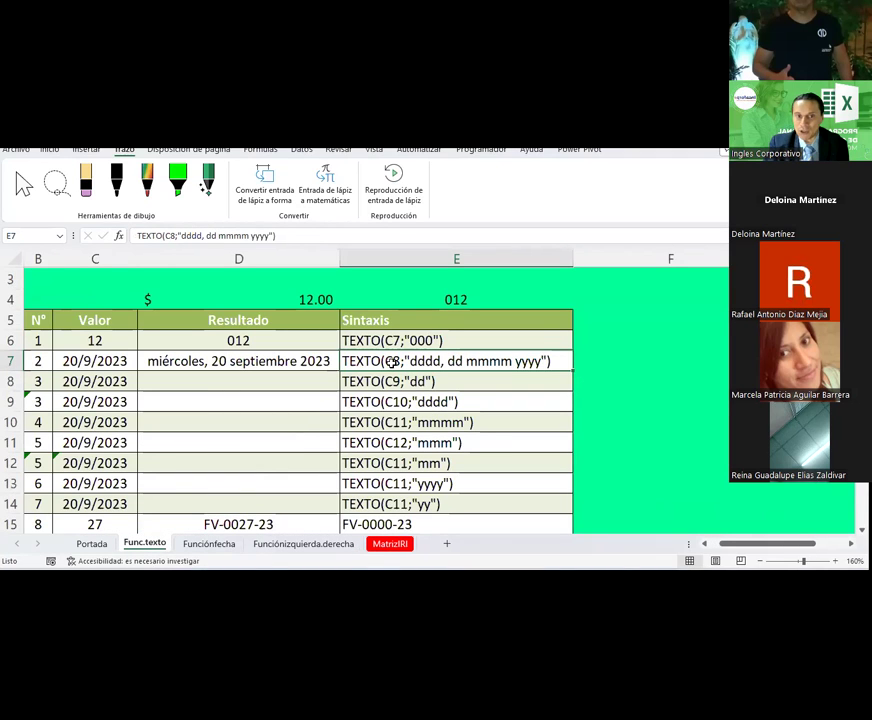
{"action": "left_click", "coordinate": [220, 545]}
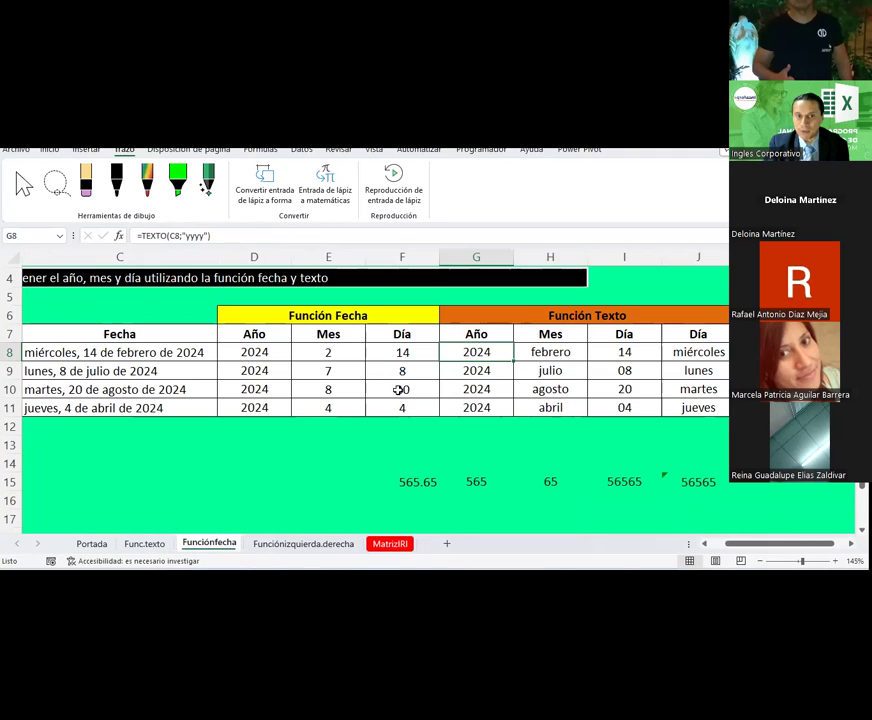
Step: Copy the first date from C13 of the Funciónizquierda.derecha sheet into cell A13
{"action": "left_click", "coordinate": [287, 546]}
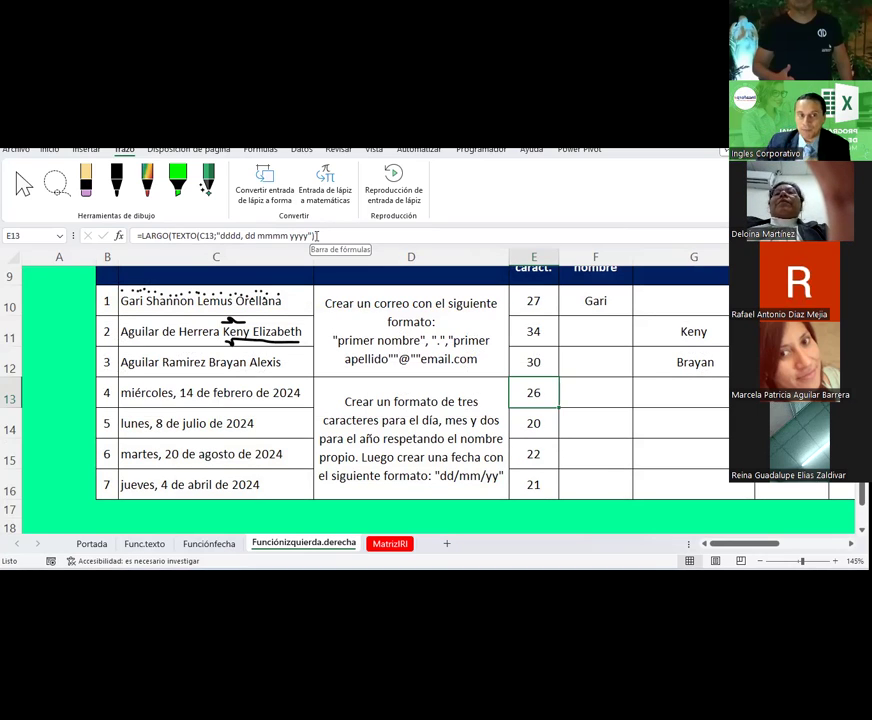
{"action": "left_click", "coordinate": [72, 384]}
{"action": "left_click", "coordinate": [226, 394]}
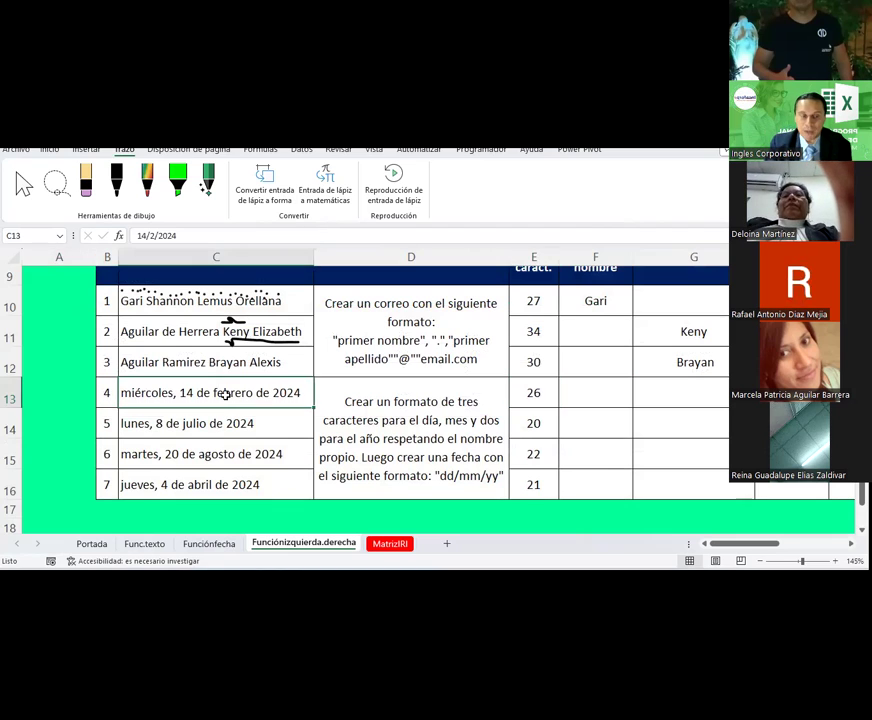
{"action": "key", "text": "ctrl+c"}
{"action": "left_click", "coordinate": [78, 389]}
{"action": "key", "text": "ctrl+v"}
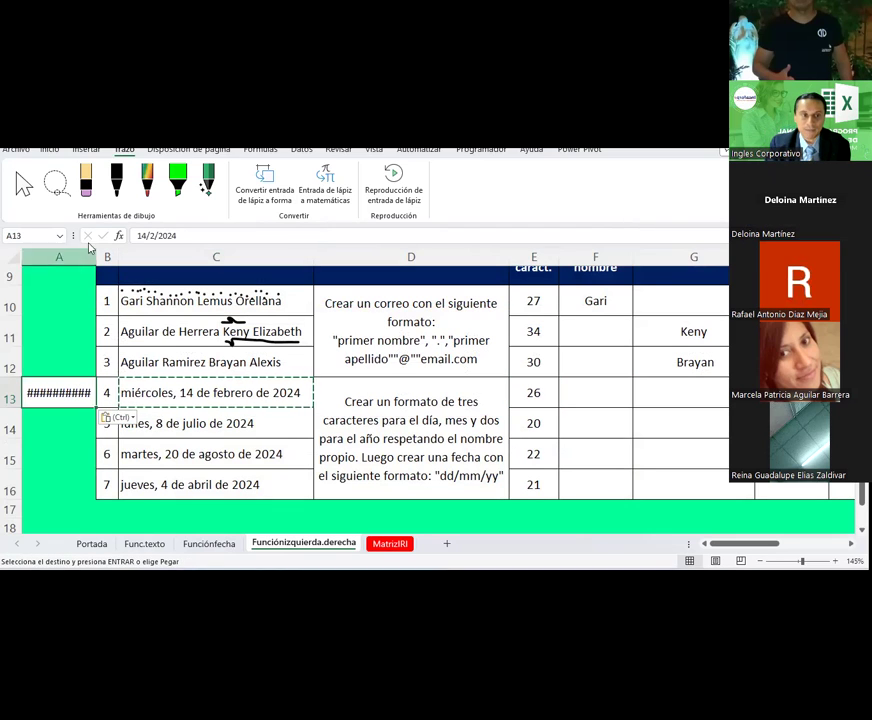
Step: Format A13 as a number without decimals and center it horizontally
{"action": "left_click", "coordinate": [50, 149]}
{"action": "left_click", "coordinate": [403, 169]}
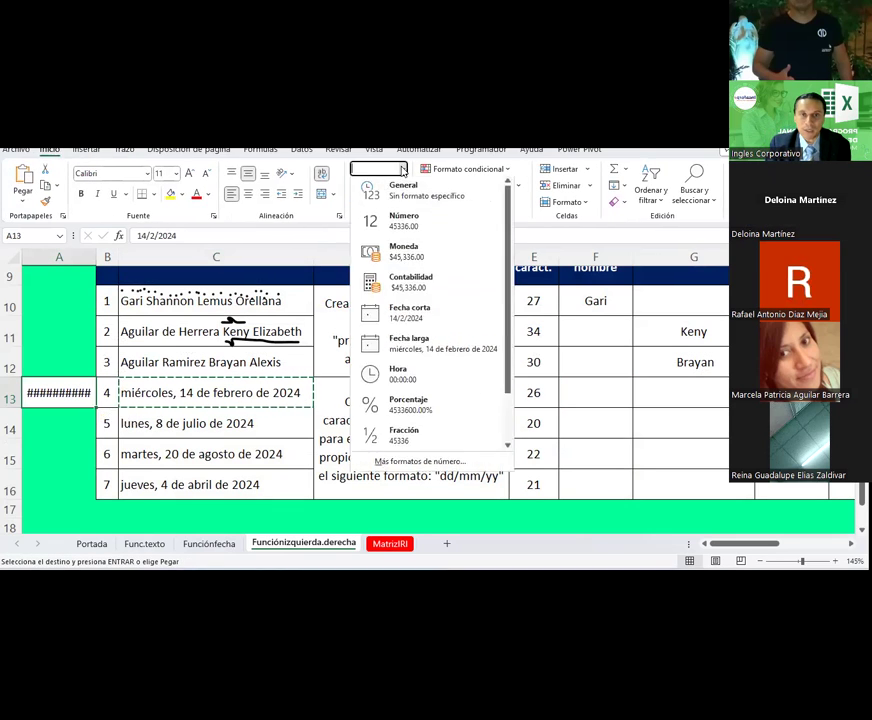
{"action": "left_click", "coordinate": [395, 223]}
{"action": "left_click", "coordinate": [378, 202]}
{"action": "left_click", "coordinate": [378, 202]}
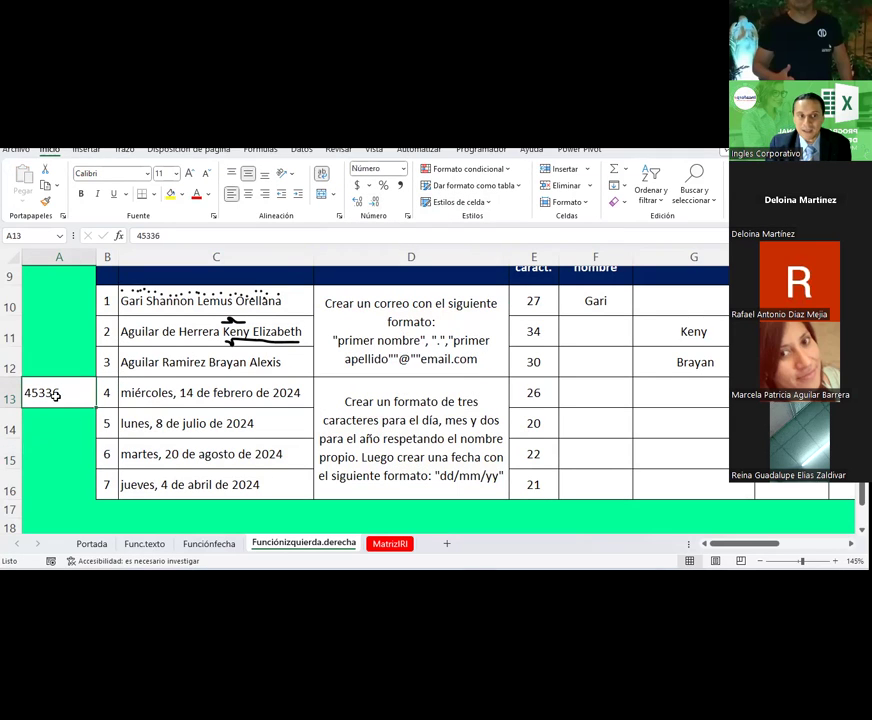
{"action": "left_click", "coordinate": [250, 195]}
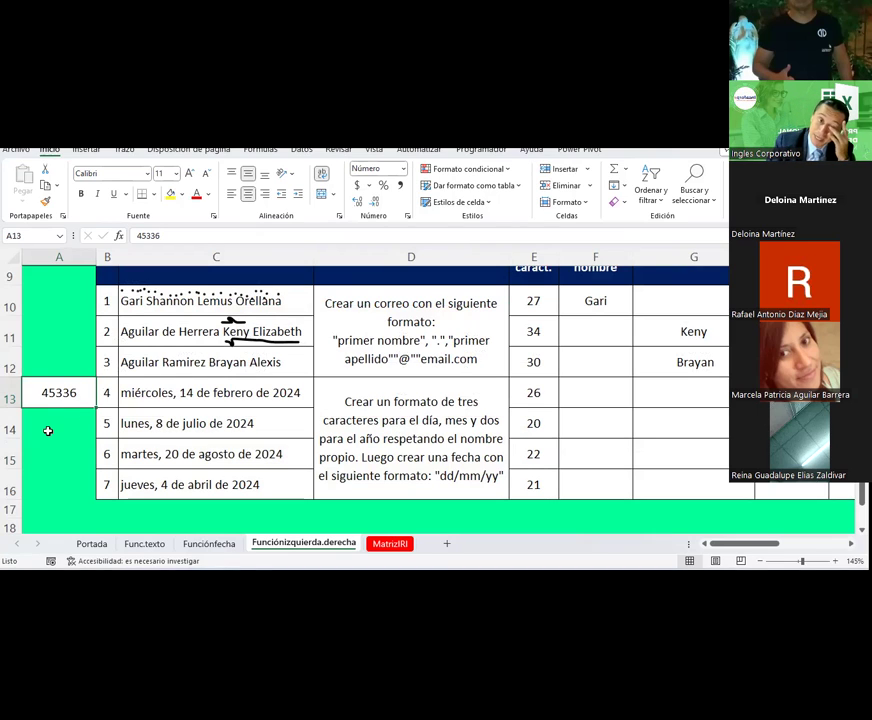
Step: Test =LARGO(A13) in F13 to count the date serial number's characters, and clear the cell again
{"action": "left_click", "coordinate": [621, 394]}
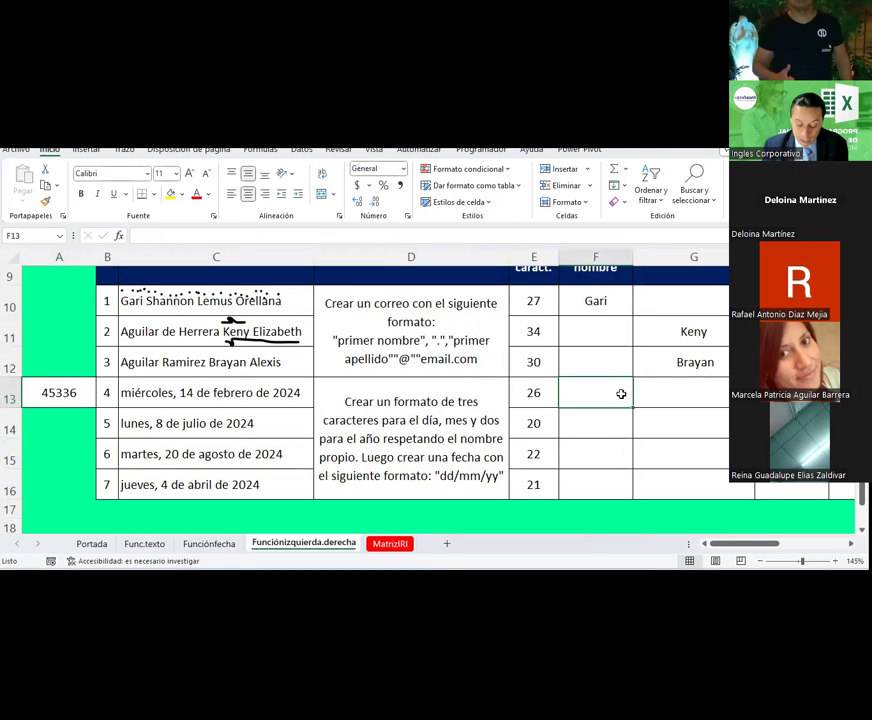
{"action": "type", "text": "=largo"}
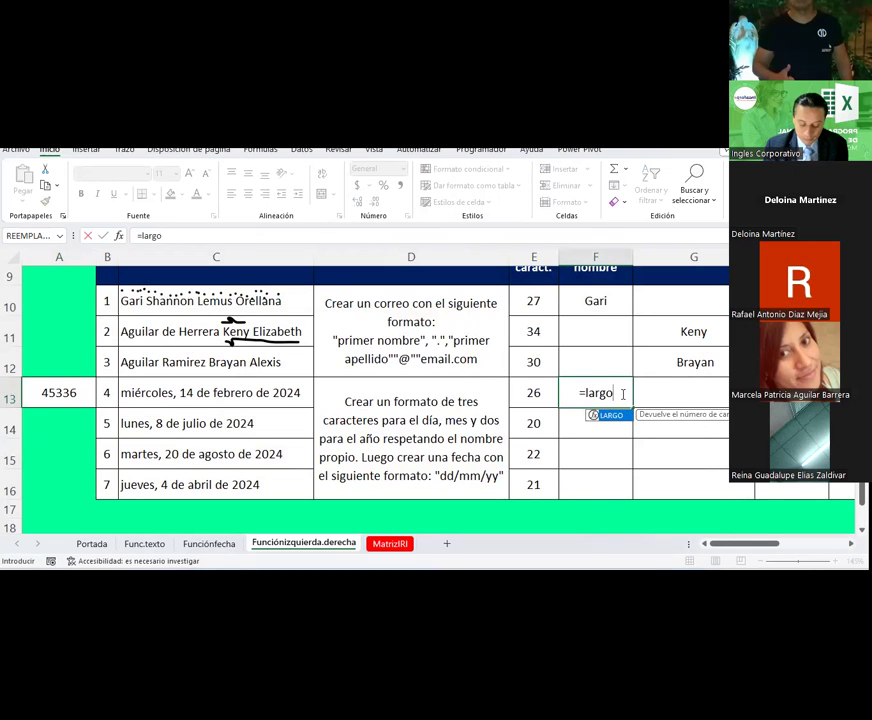
{"action": "type", "text": "("}
{"action": "key", "text": "Left"}
{"action": "key", "text": "Left"}
{"action": "key", "text": "Left"}
{"action": "key", "text": "Left"}
{"action": "key", "text": "Left"}
{"action": "key", "text": "Right"}
{"action": "key", "text": "Left"}
{"action": "type", "text": ")"}
{"action": "key", "text": "Return"}
{"action": "left_click", "coordinate": [621, 394]}
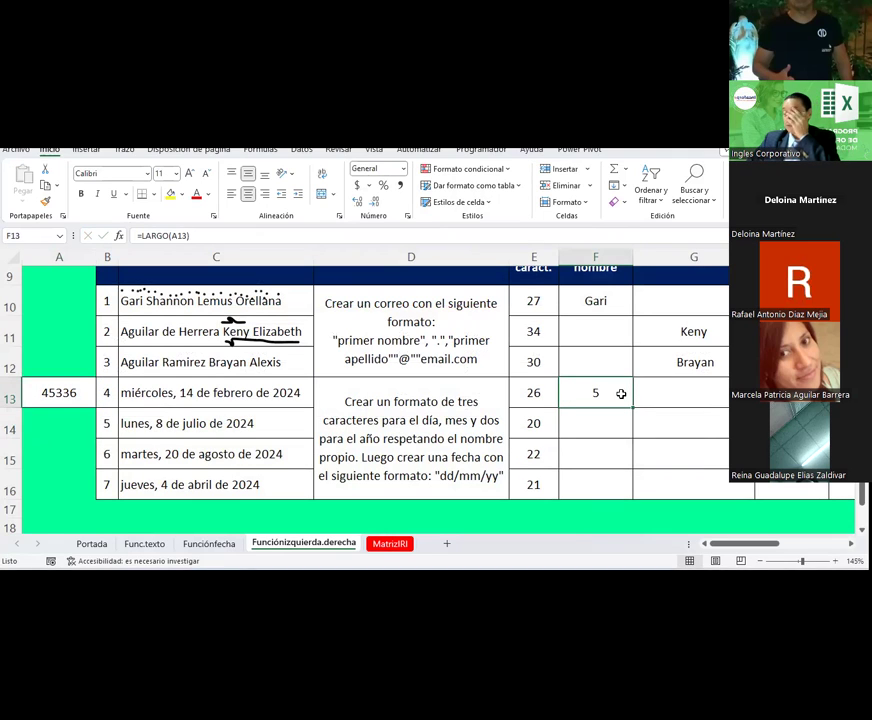
{"action": "key", "text": "Delete"}
Step: Enter =MINUSC(C10) in H10 to convert the first full name to lowercase
{"action": "key", "text": "Left"}
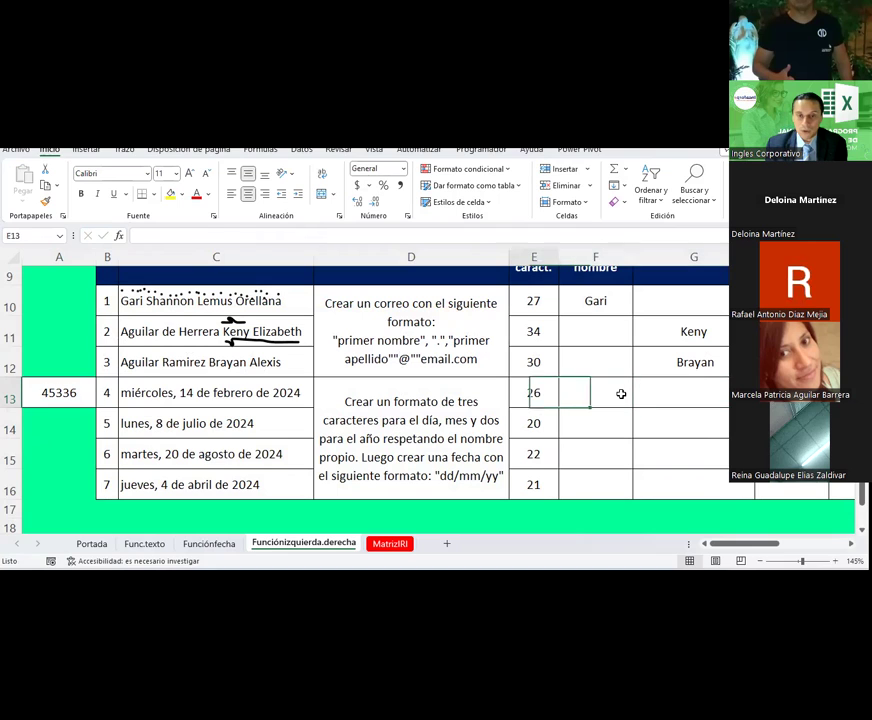
{"action": "key", "text": "Right"}
{"action": "key", "text": "Right"}
{"action": "key", "text": "Right"}
{"action": "key", "text": "Right"}
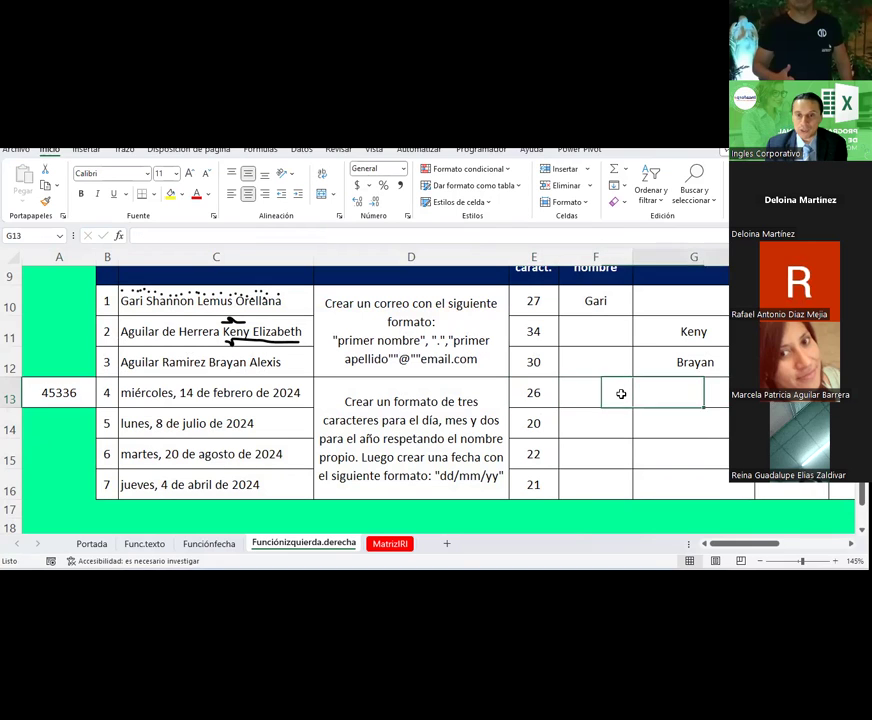
{"action": "key", "text": "Up"}
{"action": "key", "text": "Up"}
{"action": "key", "text": "Up"}
{"action": "key", "text": "Up"}
{"action": "key", "text": "Up"}
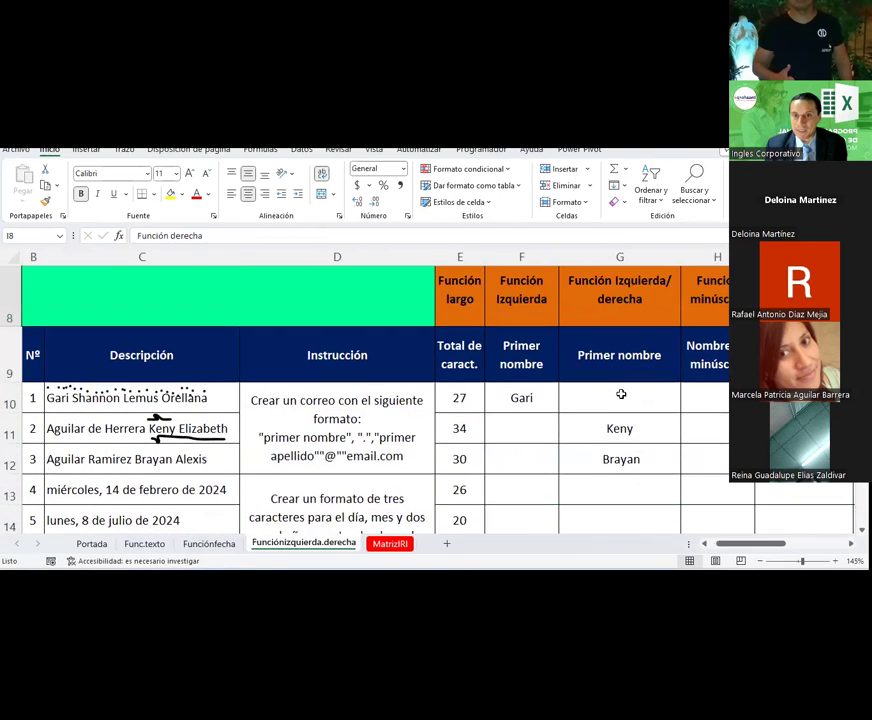
{"action": "key", "text": "Down"}
{"action": "key", "text": "Down"}
{"action": "key", "text": "Left"}
{"action": "type", "text": "=min"}
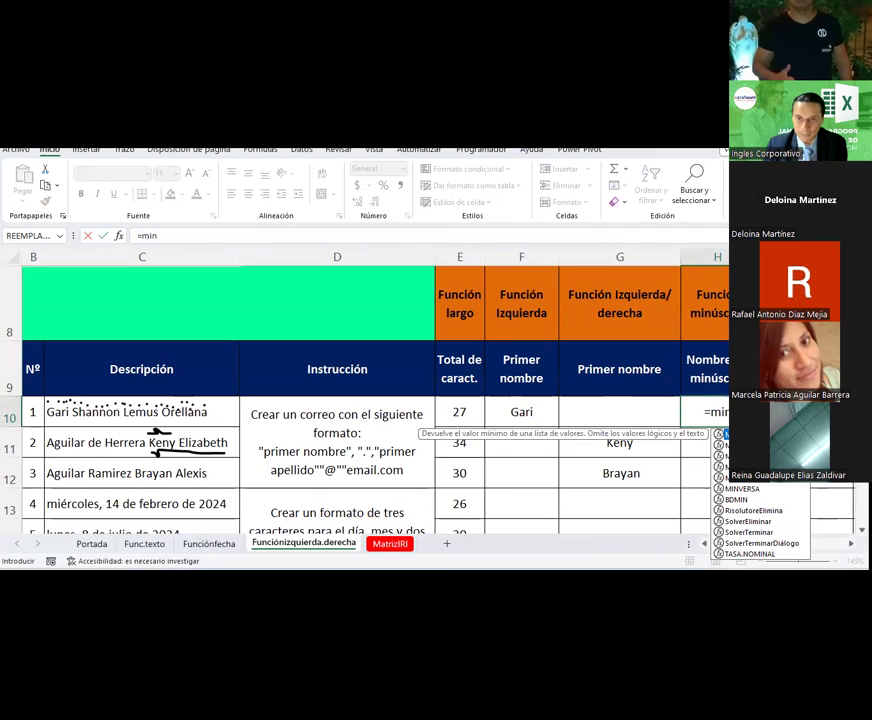
{"action": "key", "text": "Down"}
{"action": "key", "text": "Down"}
{"action": "key", "text": "Down"}
{"action": "key", "text": "Tab"}
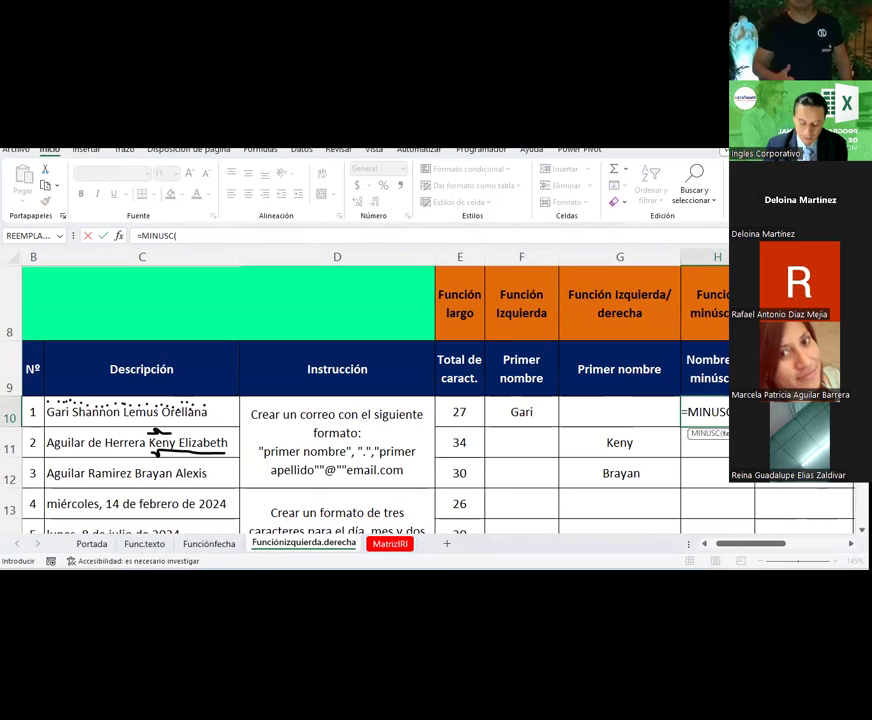
{"action": "left_click", "coordinate": [150, 414]}
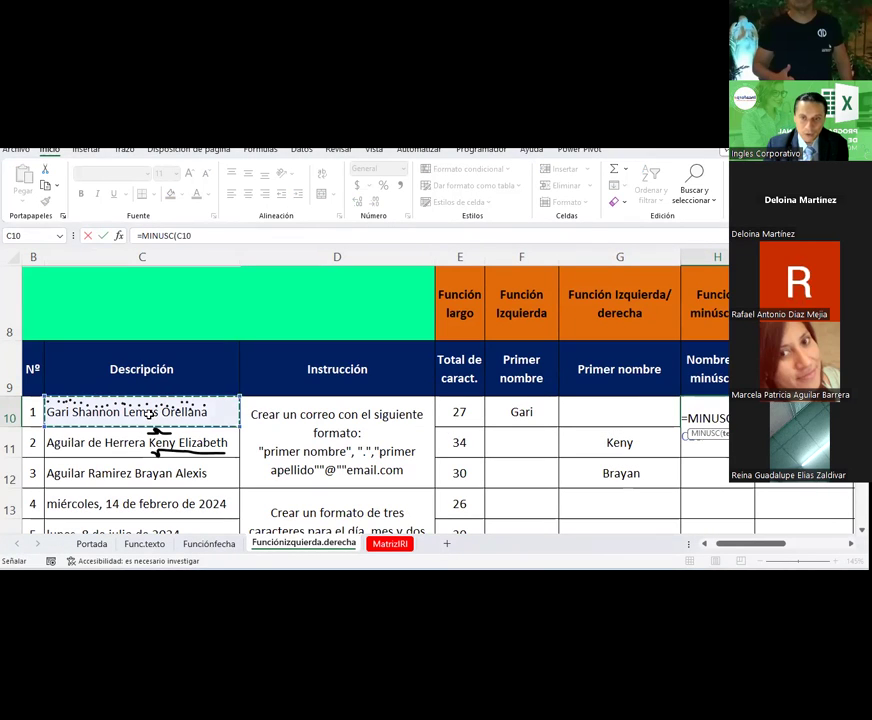
{"action": "type", "text": ")"}
{"action": "key", "text": "Return"}
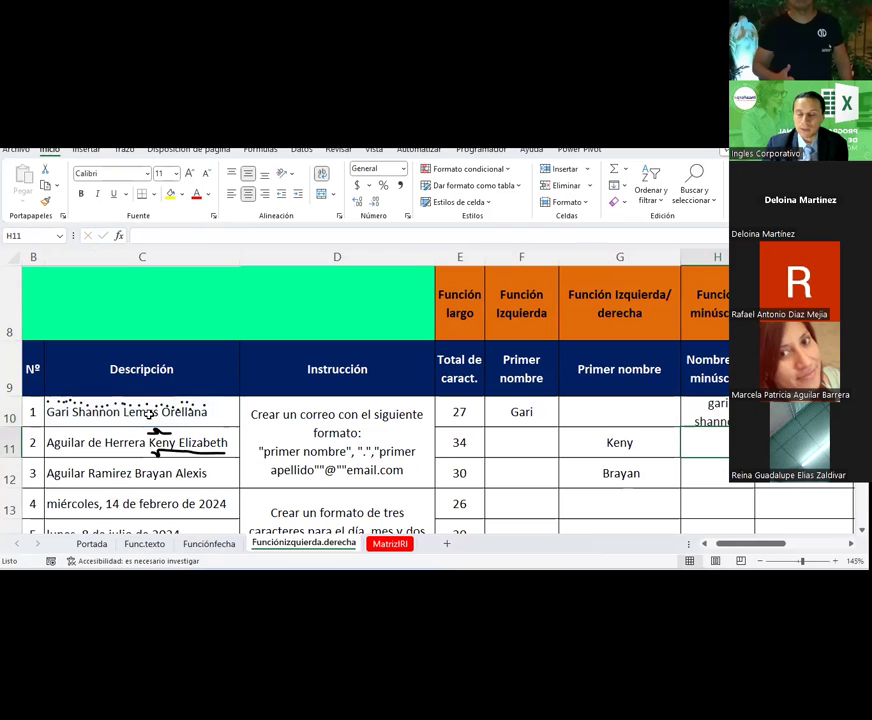
Step: Fit the width of column H to the lowercase name in H10
{"action": "left_click", "coordinate": [717, 412]}
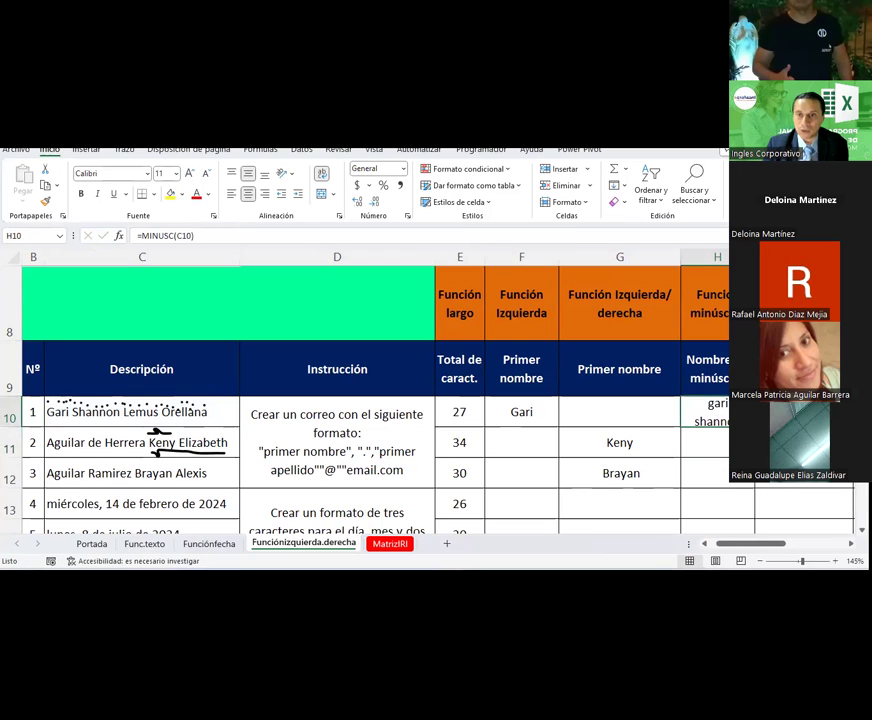
{"action": "key", "text": "alt+h"}
{"action": "key", "text": "o"}
{"action": "key", "text": "i"}
{"action": "scroll", "coordinate": [814, 526], "scroll_direction": "right", "scroll_amount": 3}
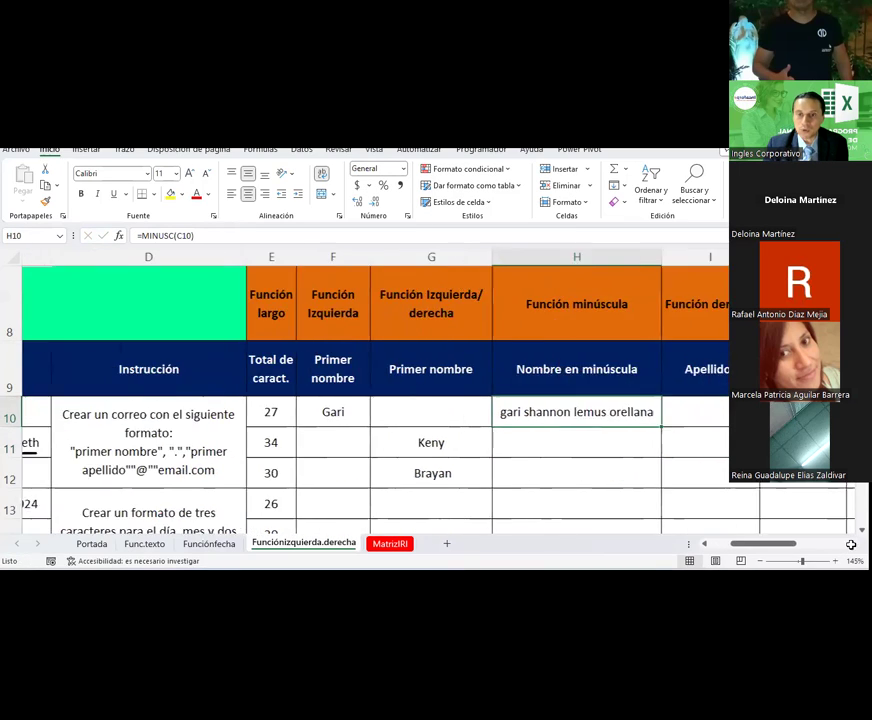
Step: Fill the MINUSC formula from H10 down to H16 and autofit column H to the longest name
{"action": "scroll", "coordinate": [724, 426], "scroll_direction": "down", "scroll_amount": 5}
{"action": "scroll", "coordinate": [640, 313], "scroll_direction": "up", "scroll_amount": 1}
{"action": "left_click_drag", "start_coordinate": [631, 315], "coordinate": [605, 506]}
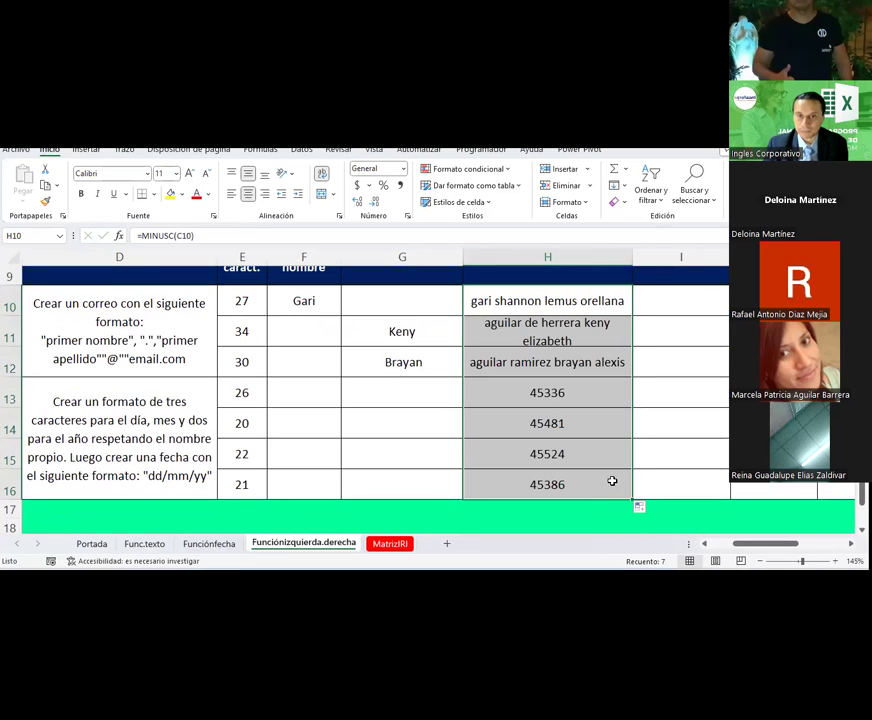
{"action": "double_click", "coordinate": [633, 254]}
Step: Clear the date rows H13:H16 and copy the LARGO and TEXTO formula from E13 into H13
{"action": "left_click_drag", "start_coordinate": [549, 400], "coordinate": [549, 470]}
{"action": "key", "text": "Delete"}
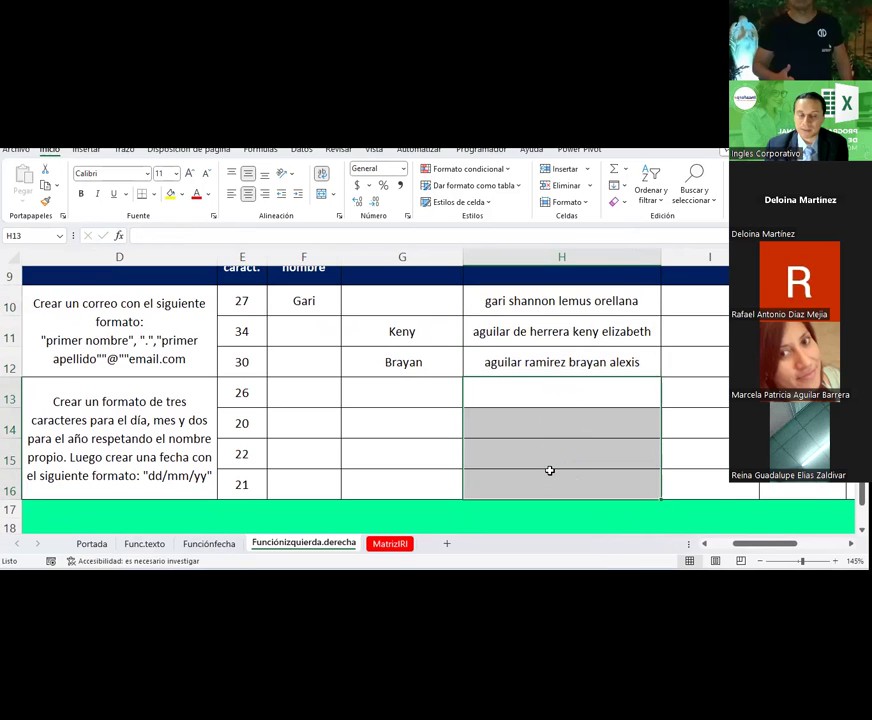
{"action": "left_click", "coordinate": [240, 398]}
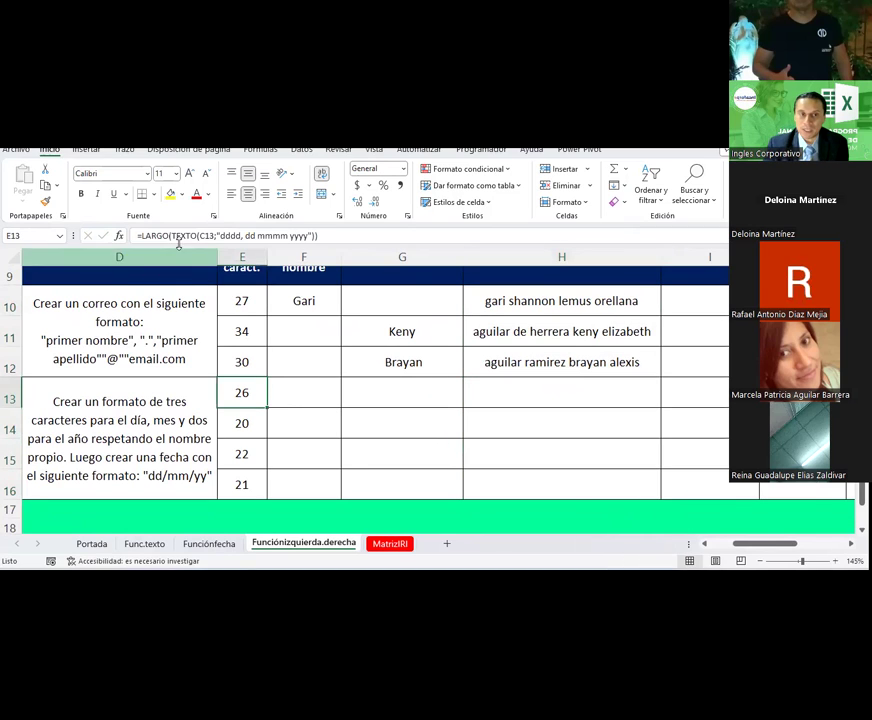
{"action": "left_click", "coordinate": [147, 237]}
{"action": "left_click_drag", "start_coordinate": [138, 236], "coordinate": [323, 234]}
{"action": "key", "text": "ctrl+c"}
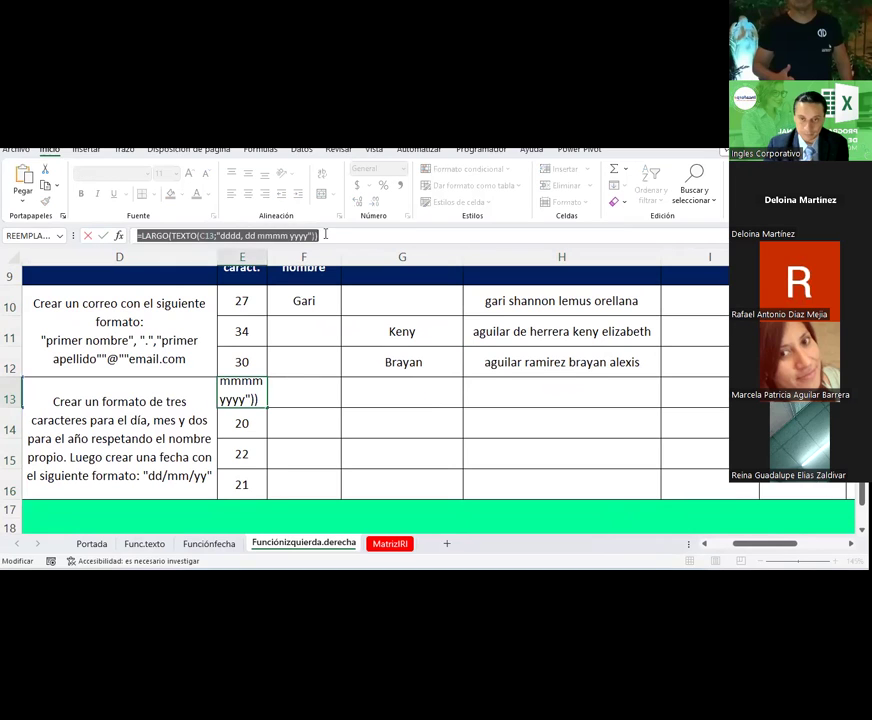
{"action": "key", "text": "Escape"}
{"action": "double_click", "coordinate": [541, 391]}
{"action": "key", "text": "ctrl+v"}
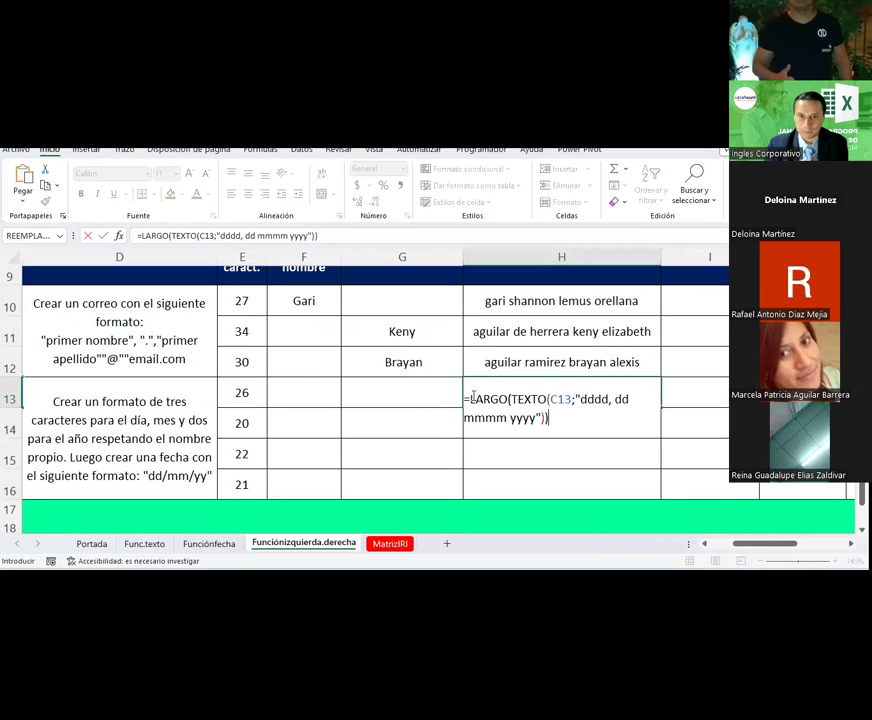
Step: Replace LARGO with MINUSC in the H13 formula and fill it down to H16
{"action": "double_click", "coordinate": [479, 397]}
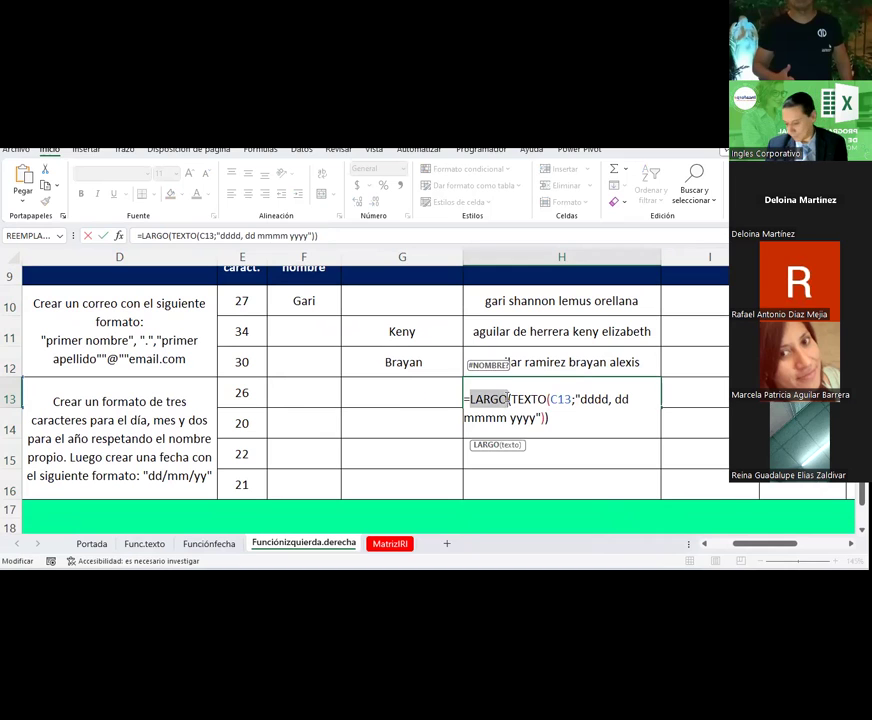
{"action": "type", "text": "MINUSC"}
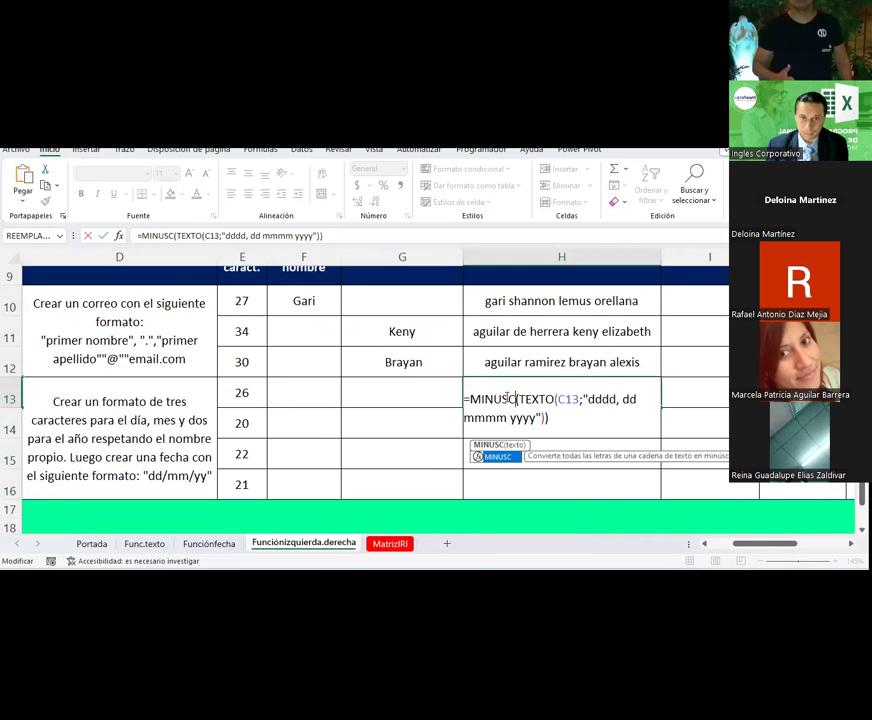
{"action": "key", "text": "Return"}
{"action": "left_click", "coordinate": [505, 394]}
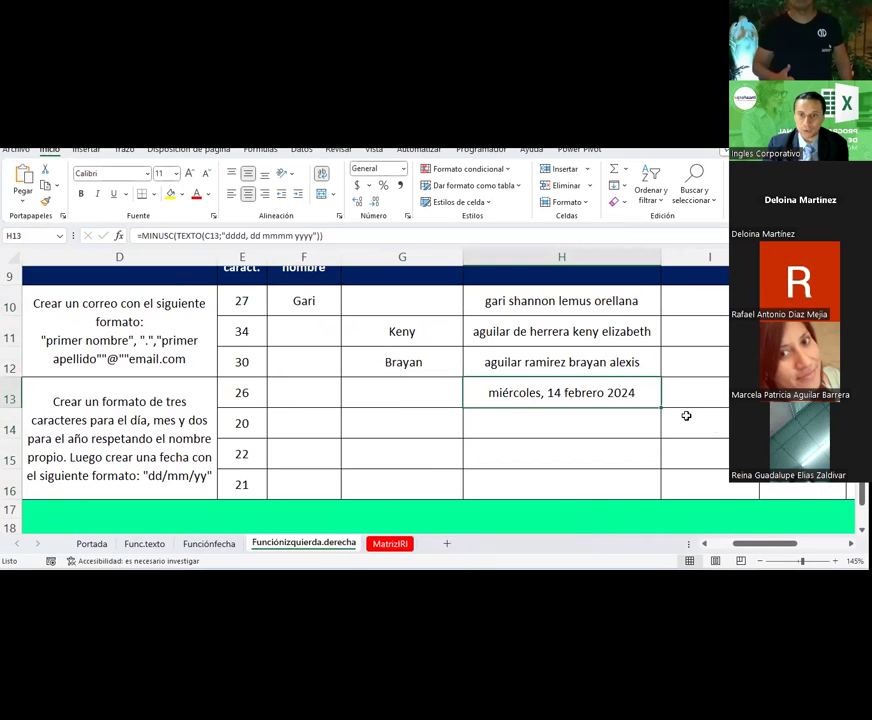
{"action": "left_click_drag", "start_coordinate": [664, 409], "coordinate": [645, 492]}
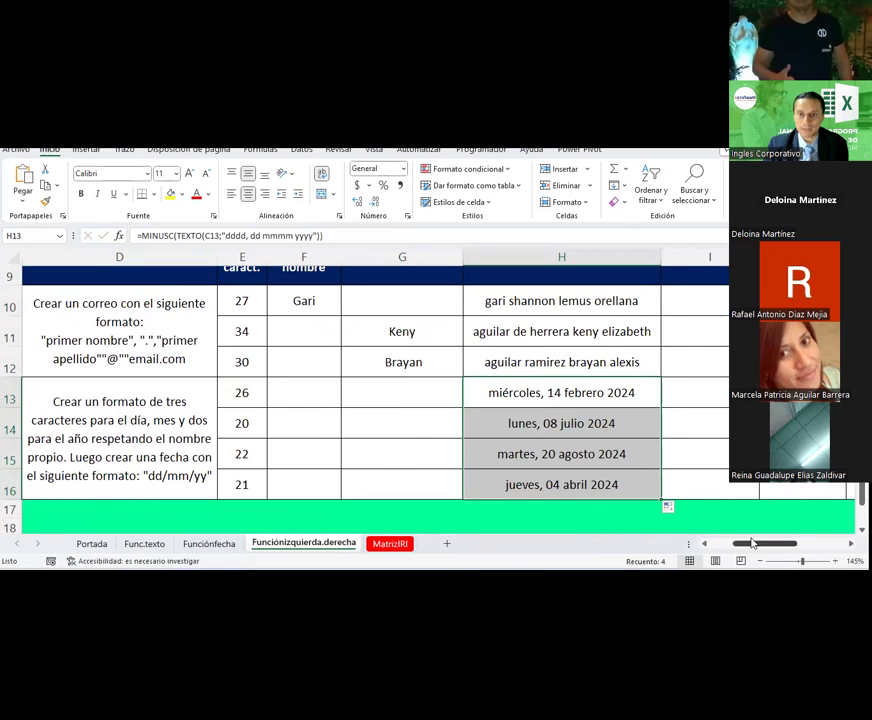
Step: Compare the lowercase dates in column H with the descriptions in column C, and examine the headers of the remaining columns from I onward
{"action": "left_click_drag", "start_coordinate": [740, 545], "coordinate": [716, 546]}
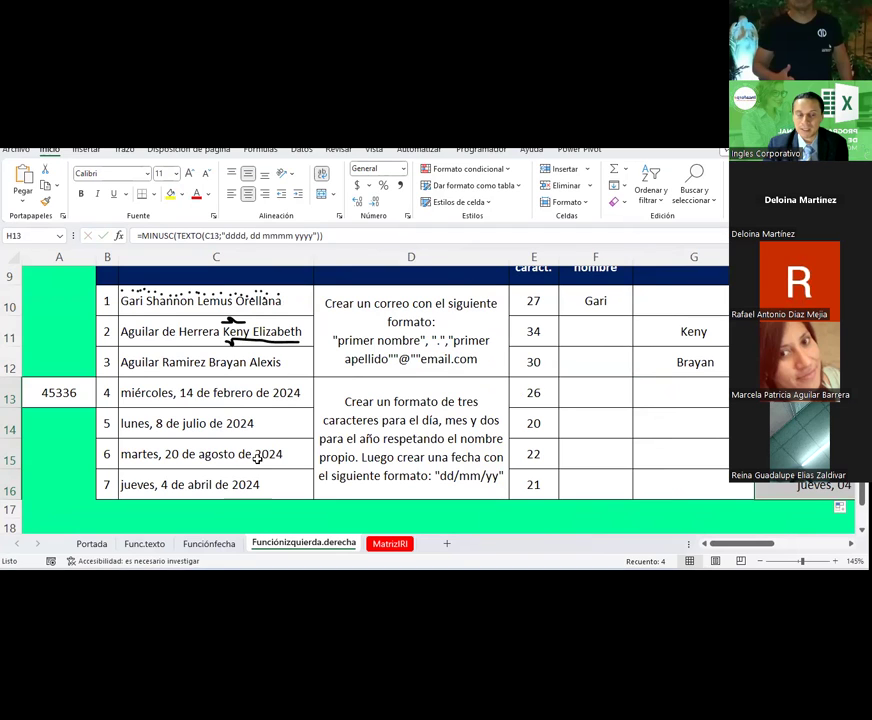
{"action": "left_click_drag", "start_coordinate": [727, 549], "coordinate": [770, 551]}
{"action": "scroll", "coordinate": [706, 446], "scroll_direction": "up", "scroll_amount": 1}
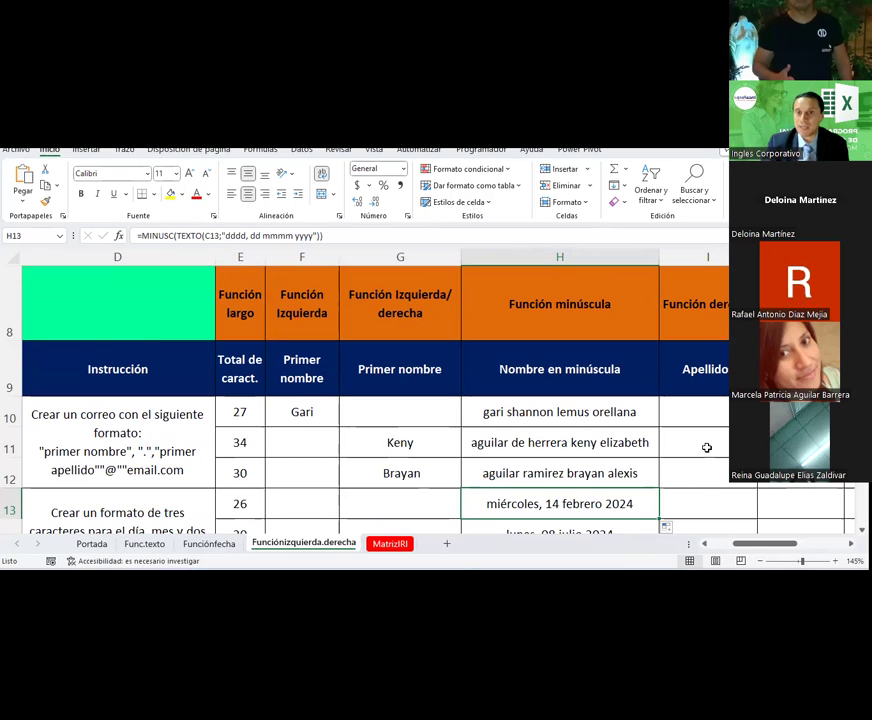
{"action": "left_click_drag", "start_coordinate": [765, 549], "coordinate": [828, 542]}
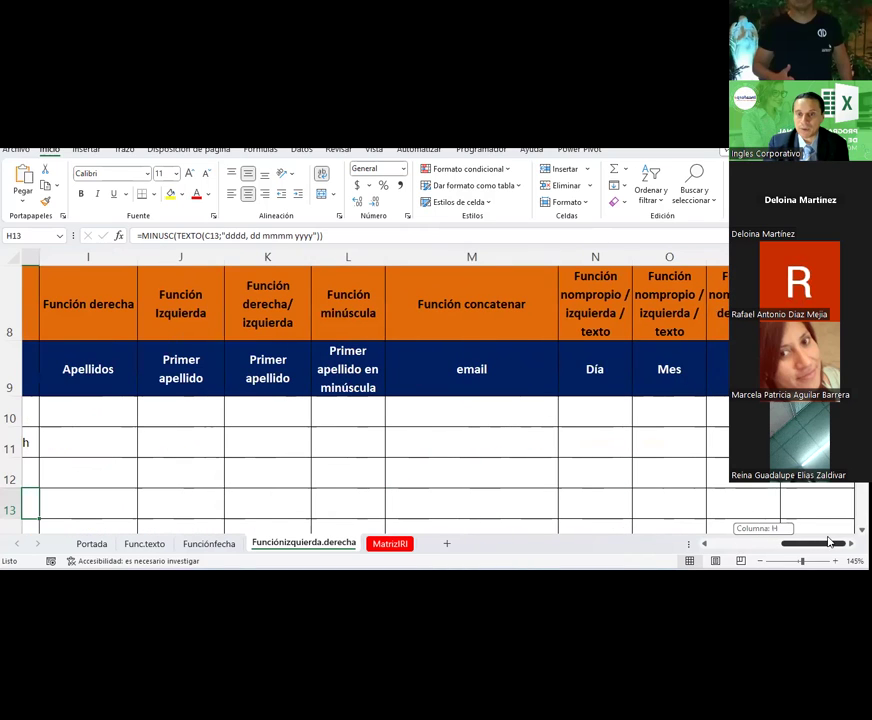
{"action": "scroll", "coordinate": [512, 370], "scroll_direction": "up", "scroll_amount": 2}
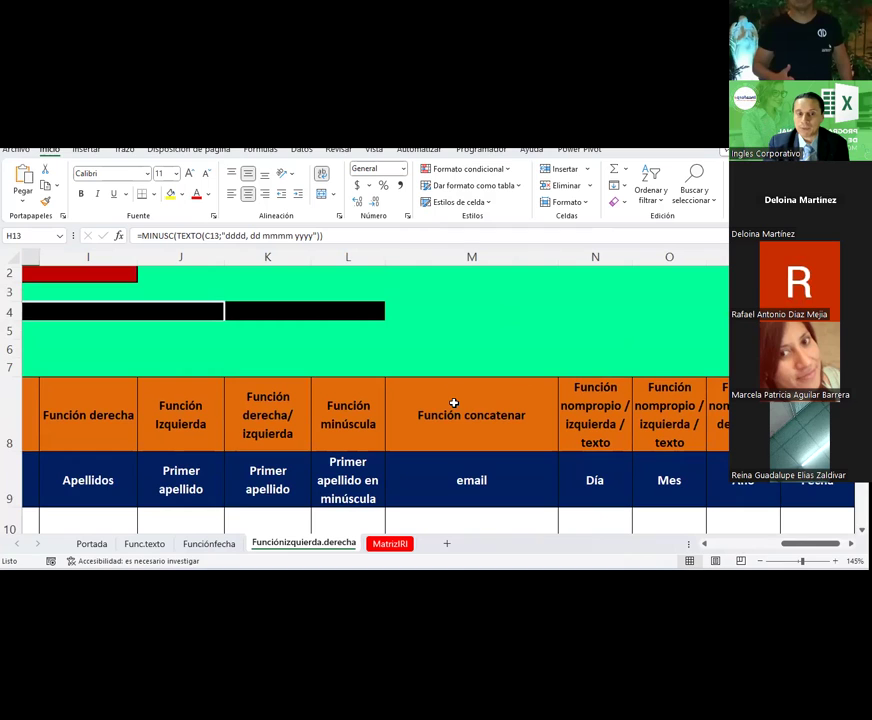
{"action": "scroll", "coordinate": [453, 403], "scroll_direction": "down", "scroll_amount": 1}
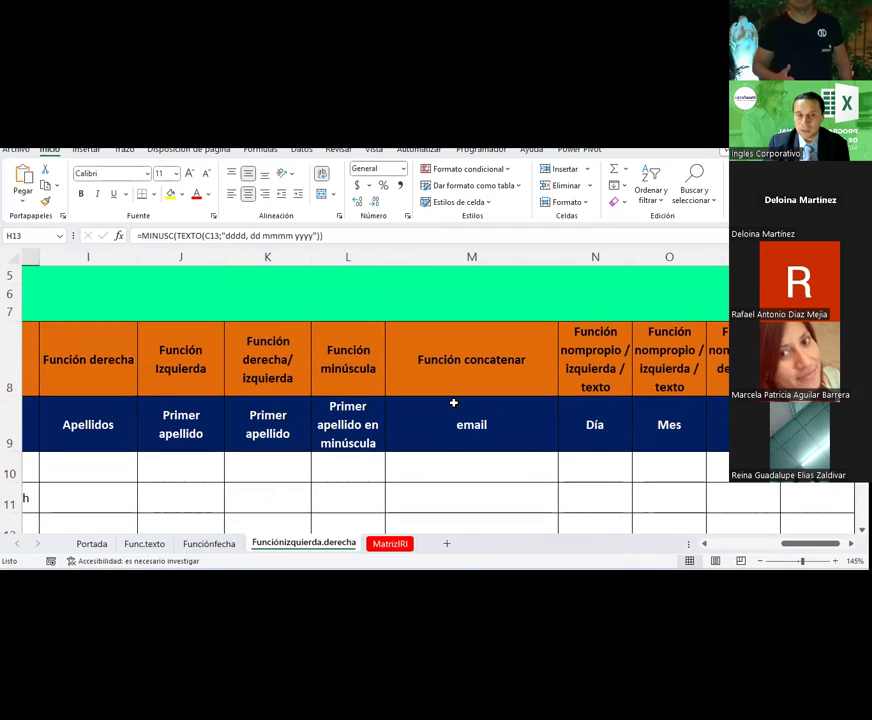
{"action": "left_click", "coordinate": [748, 547]}
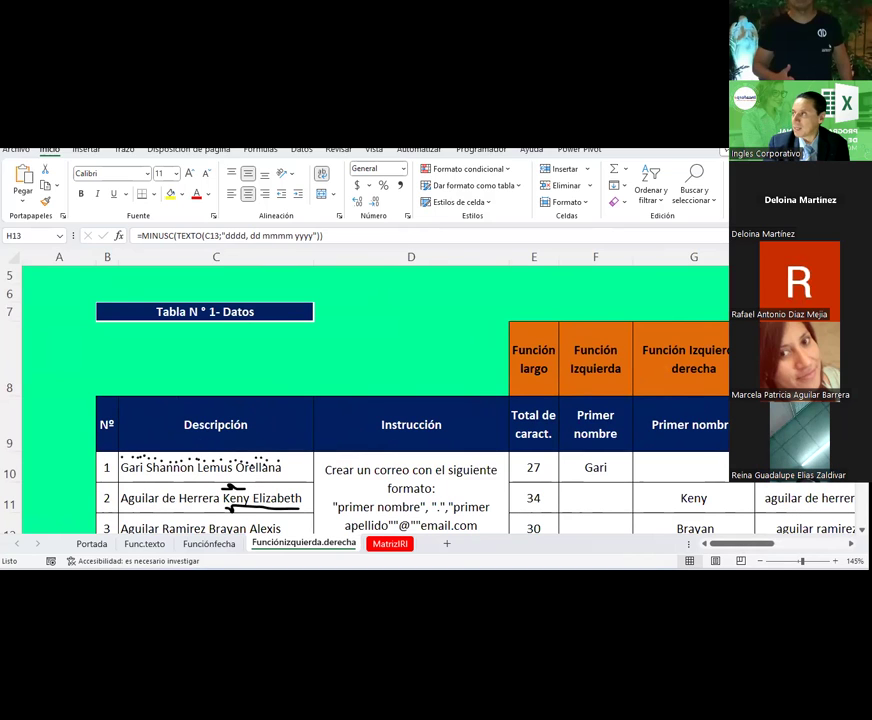